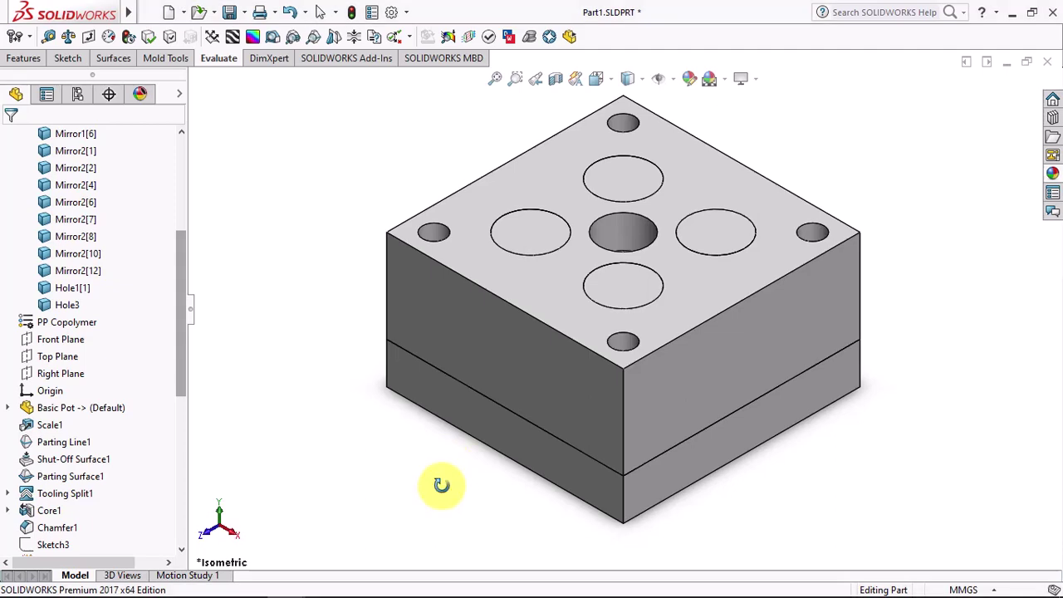
Tilt the mold base toward you and select its top face to start a sketch
mouse_move(441, 484)
middle_mouse_down()
mouse_move(491, 324)
mouse_move(468, 490)
mouse_move(509, 435)
middle_mouse_up()
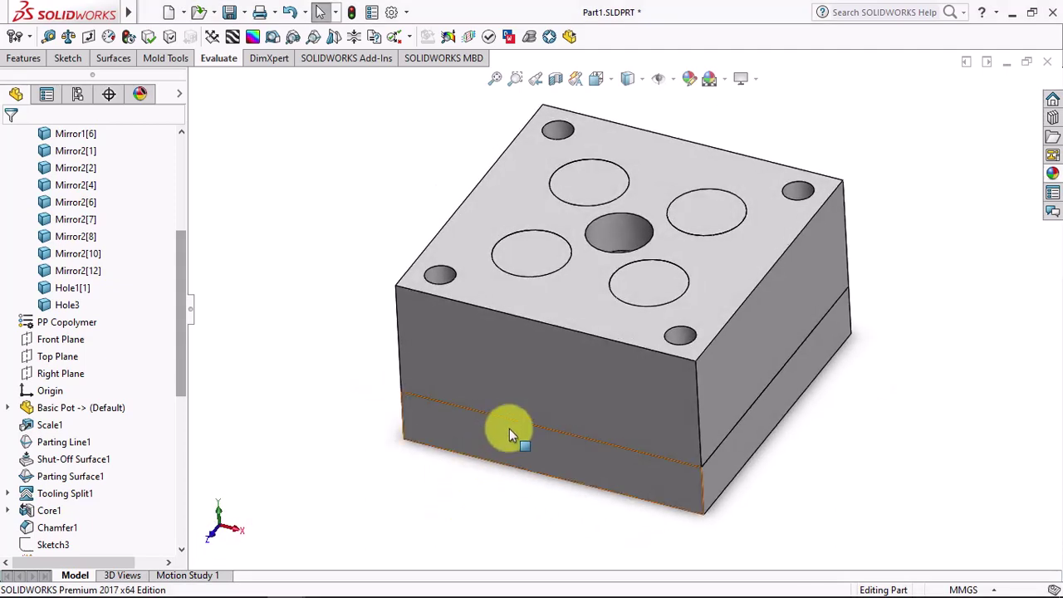
left_click(570, 296)
Draw a centre rectangle from the origin on the top face as construction geometry
left_click(628, 252)
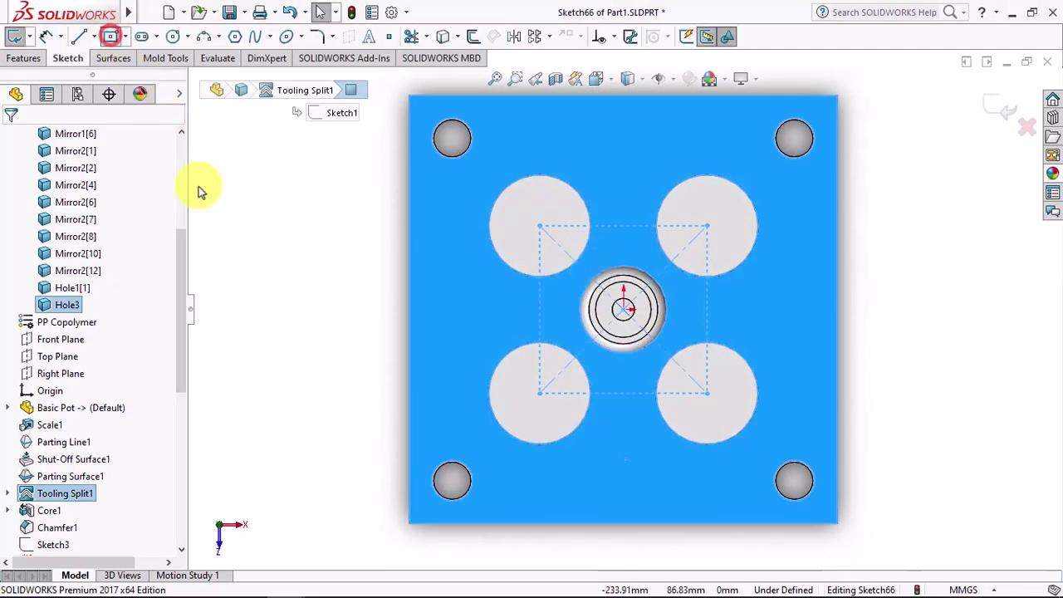
left_click(622, 309)
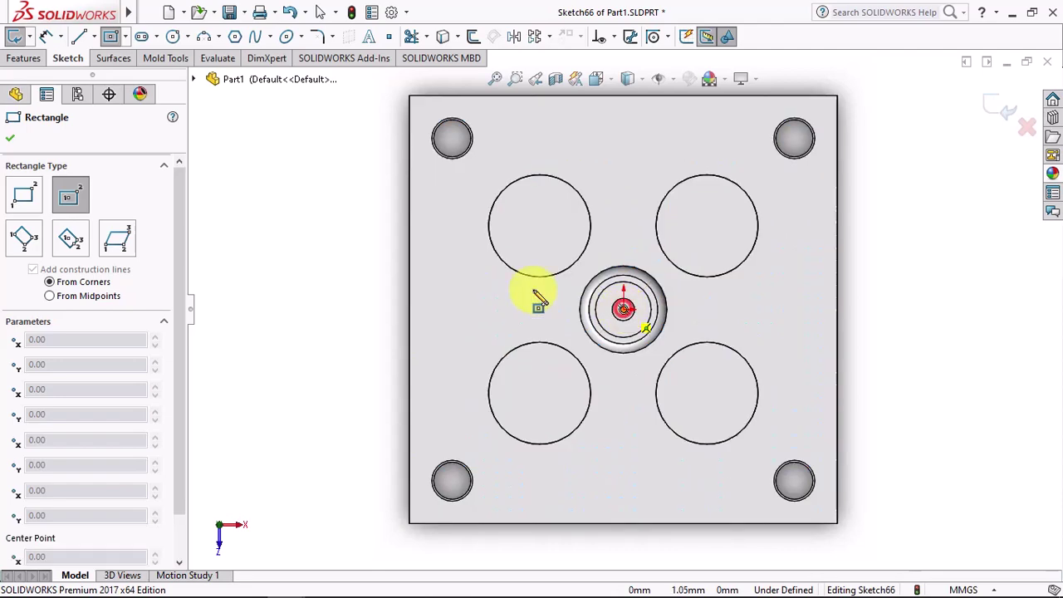
left_click(446, 189)
left_click(33, 539)
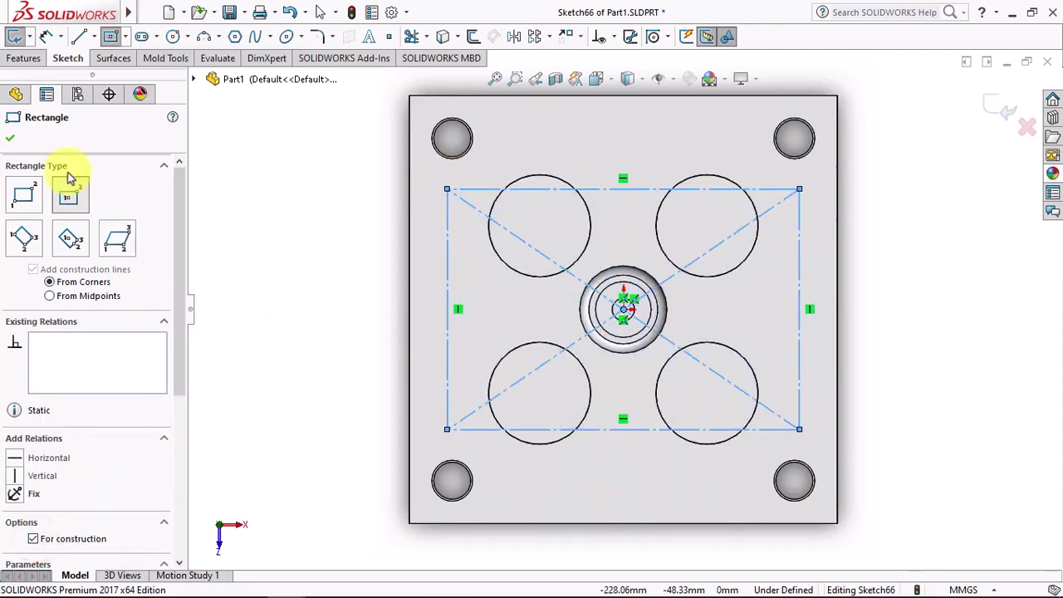
Dimension the construction rectangle 184 mm wide by 106 mm tall and exit the sketch
left_click(40, 37)
left_click(637, 190)
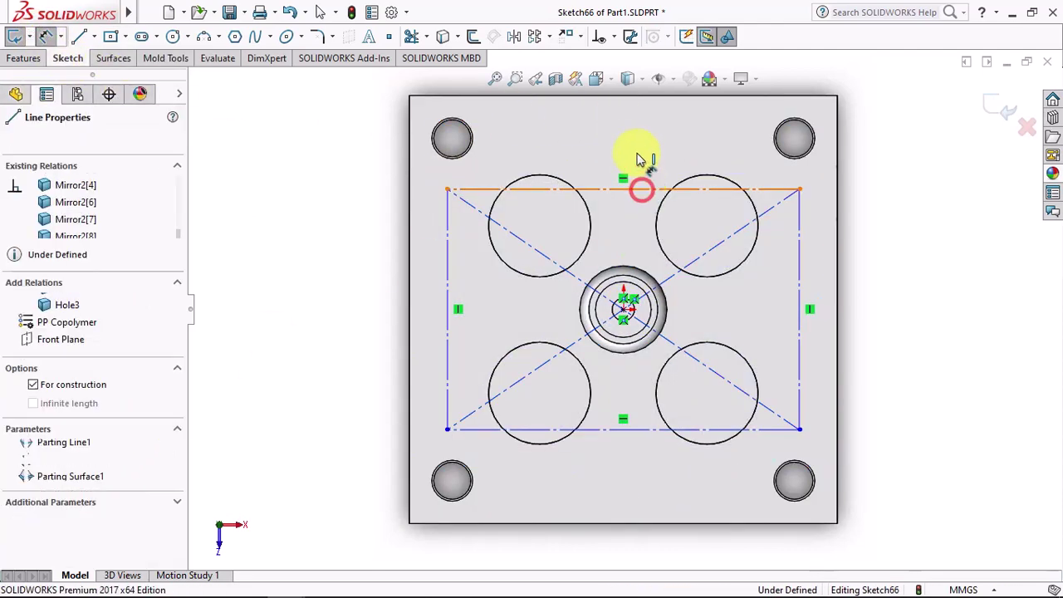
left_click(628, 114)
type("184")
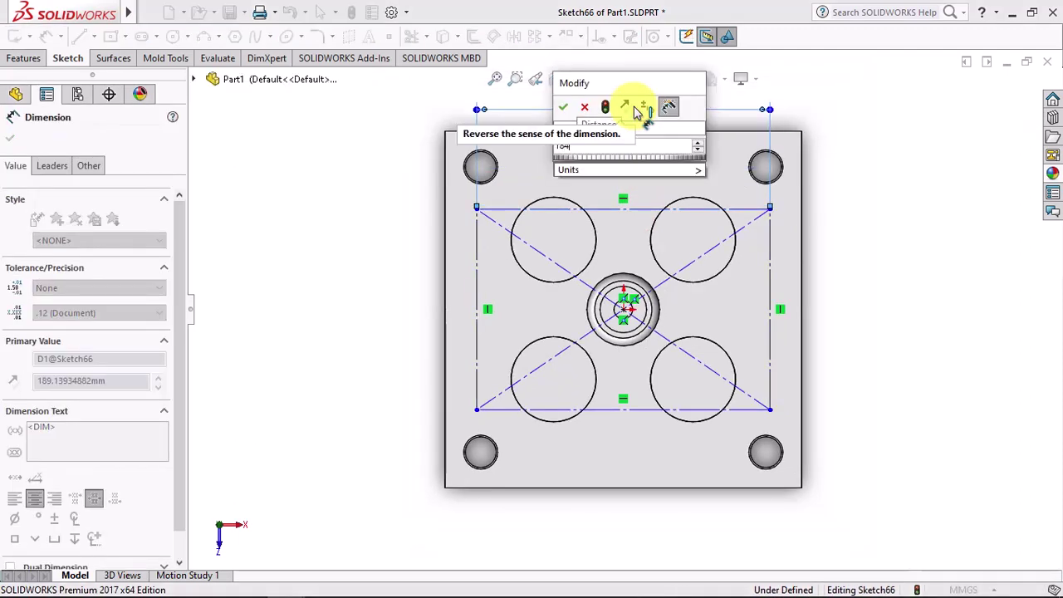
left_click(562, 105)
left_click(480, 280)
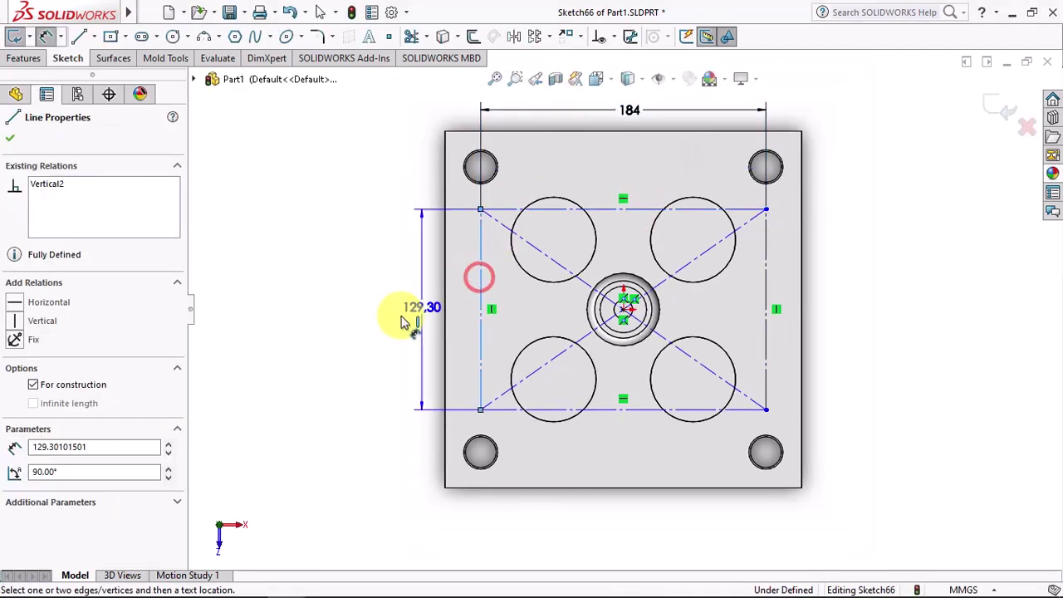
left_click(400, 315)
type("106")
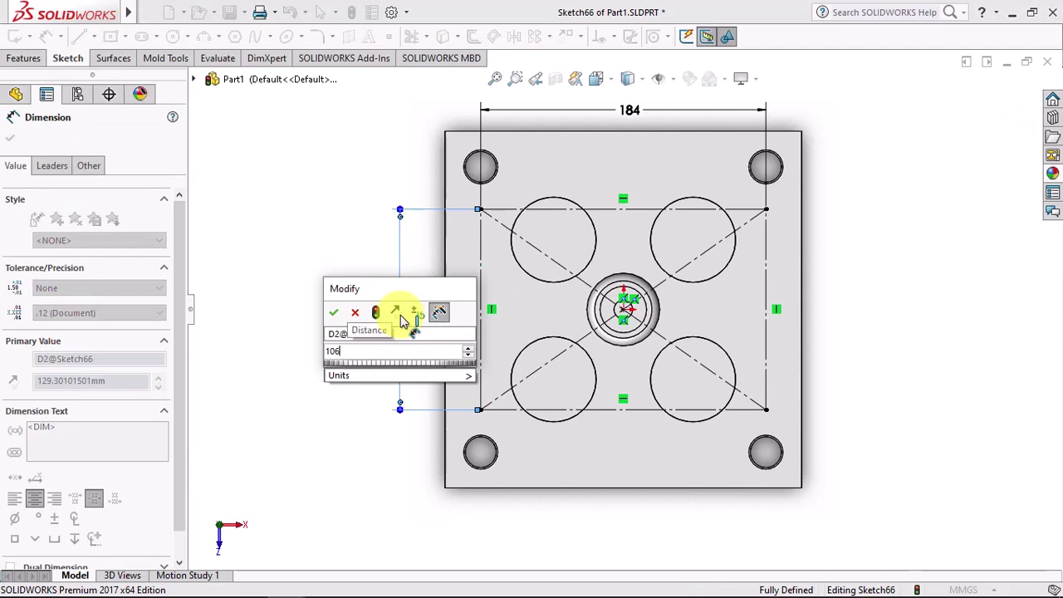
left_click(333, 313)
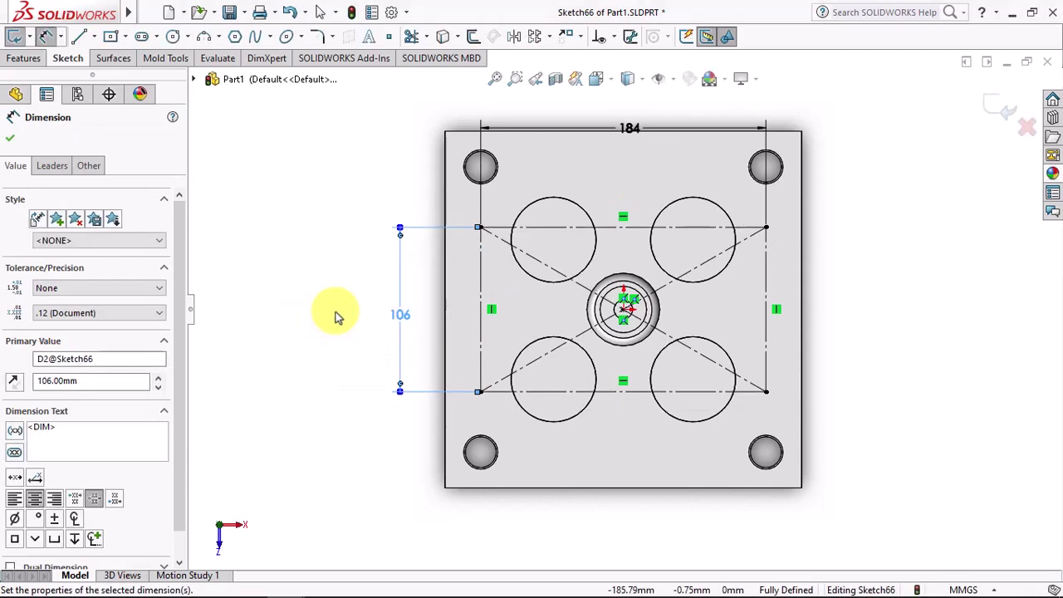
left_click(12, 140)
left_click(999, 108)
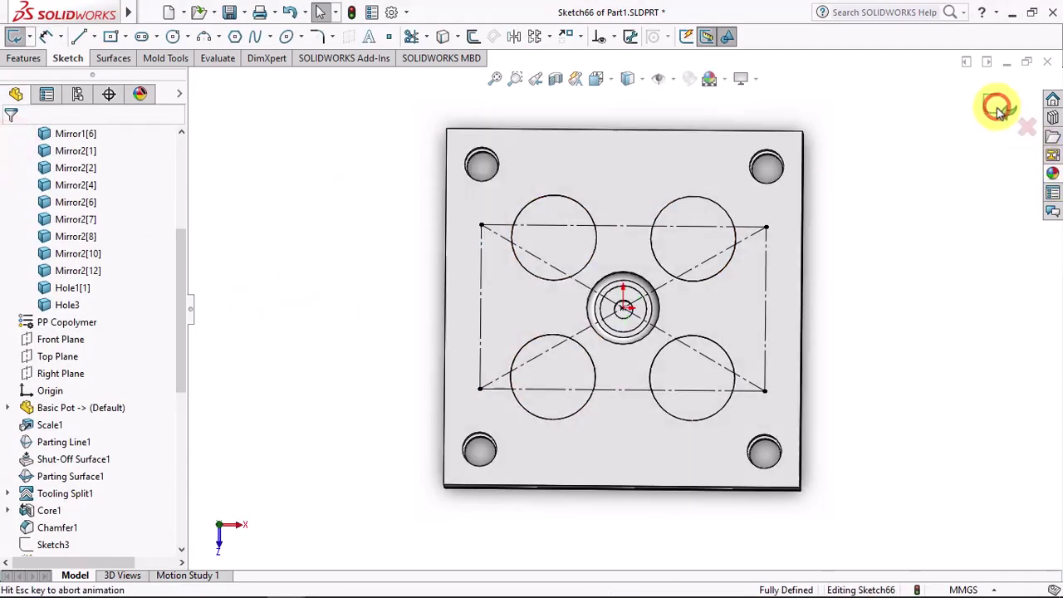
Start a Hole Wizard straight-tap hole using the ANSI Metric standard
left_click(24, 59)
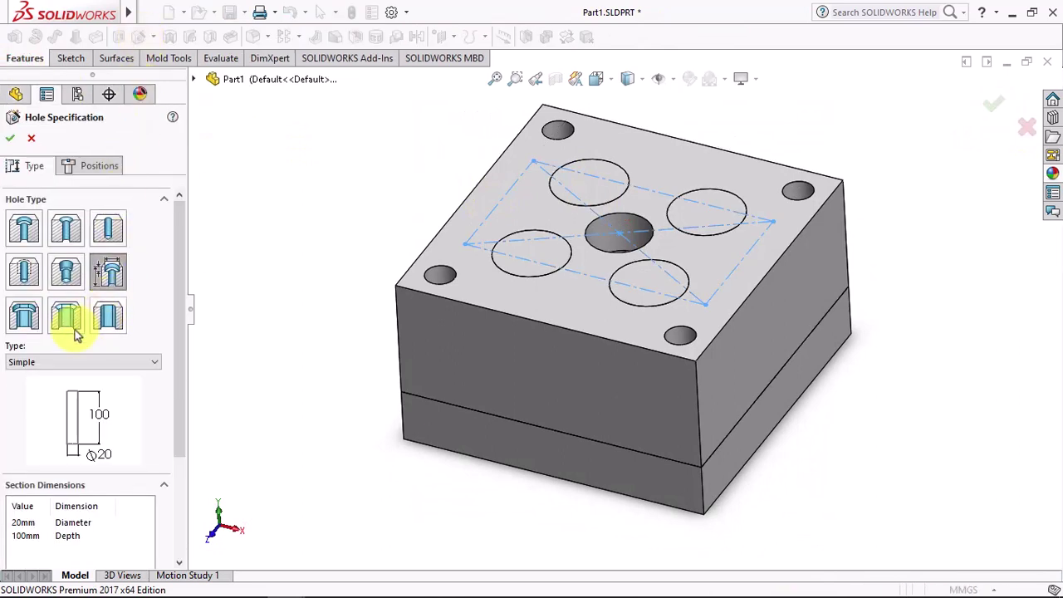
left_click(24, 271)
left_click(57, 429)
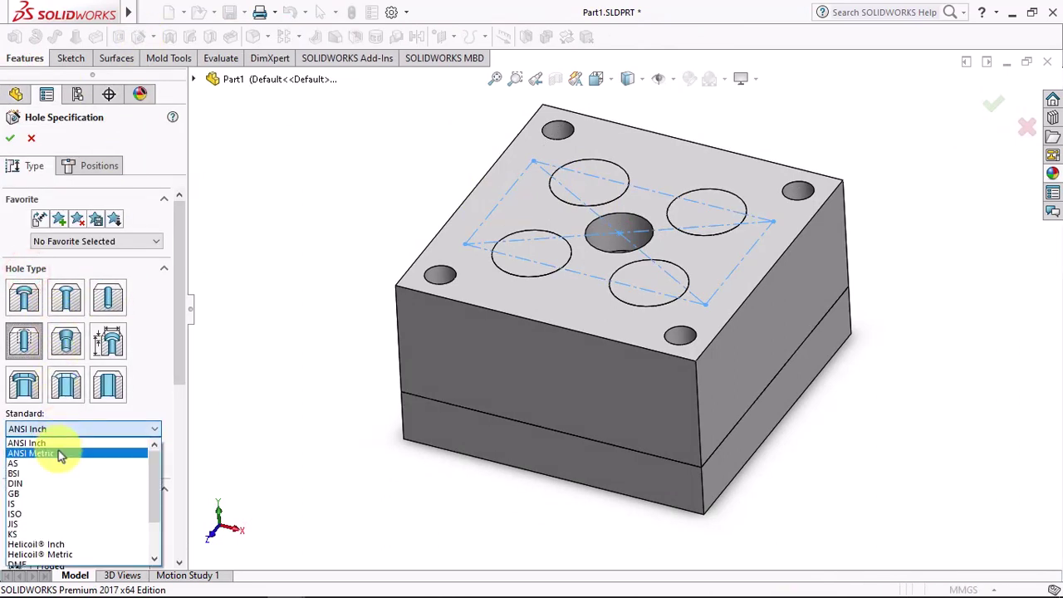
left_click(60, 453)
scroll(187, 432, "down", 4)
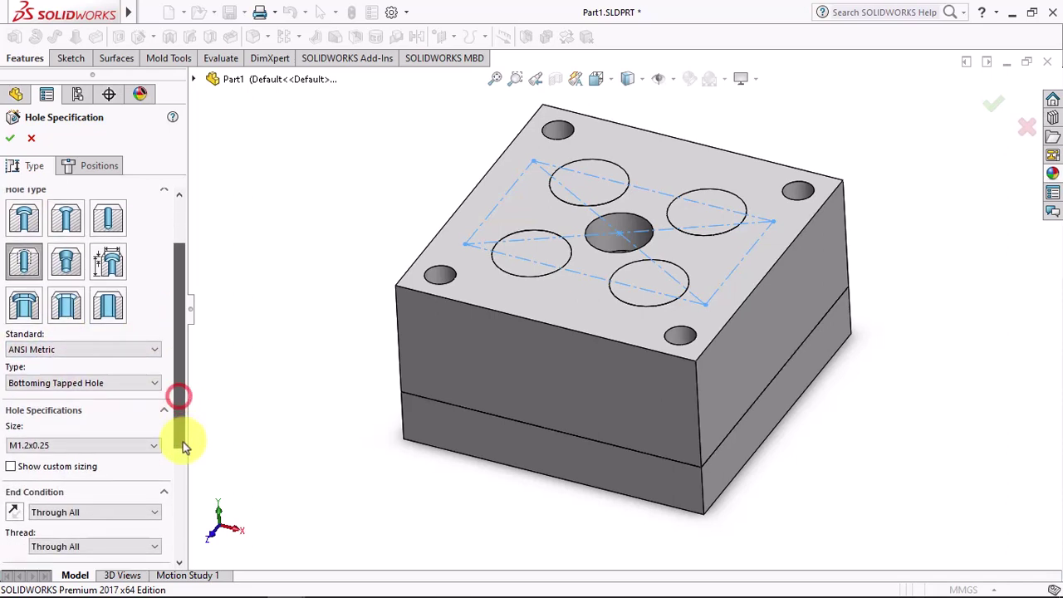
Set the tapped hole size to M12x1.75 with a Blind end condition
left_click(116, 394)
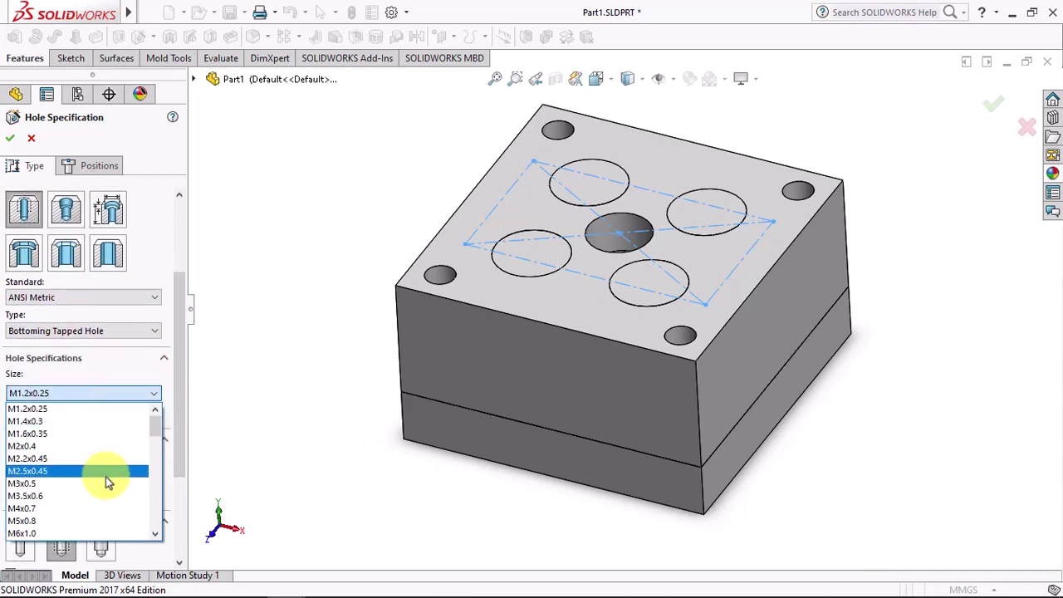
scroll(108, 482, "down", 2)
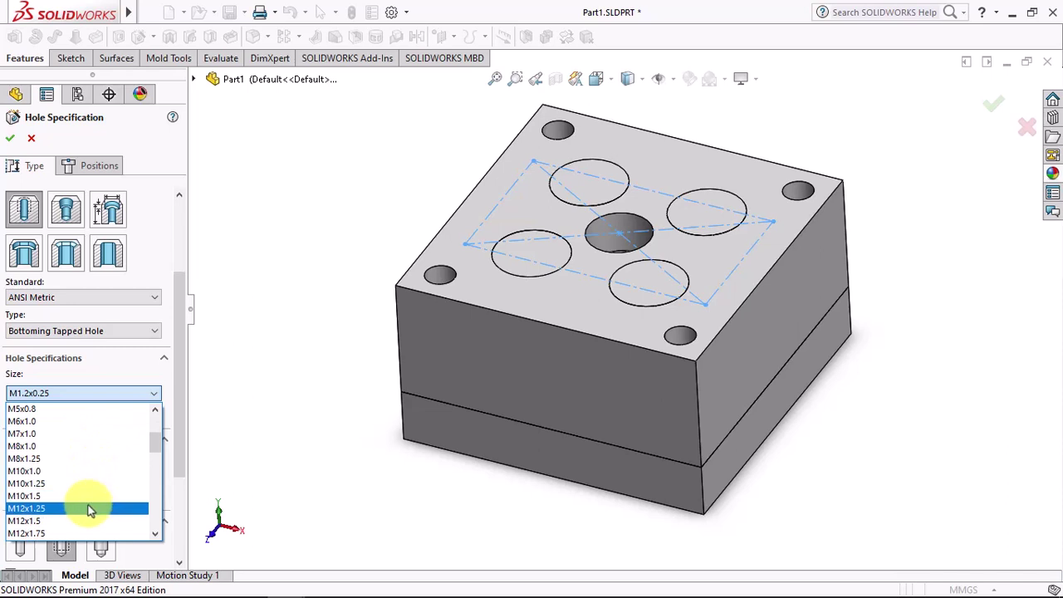
scroll(86, 511, "down", 1)
left_click(84, 533)
left_click(66, 461)
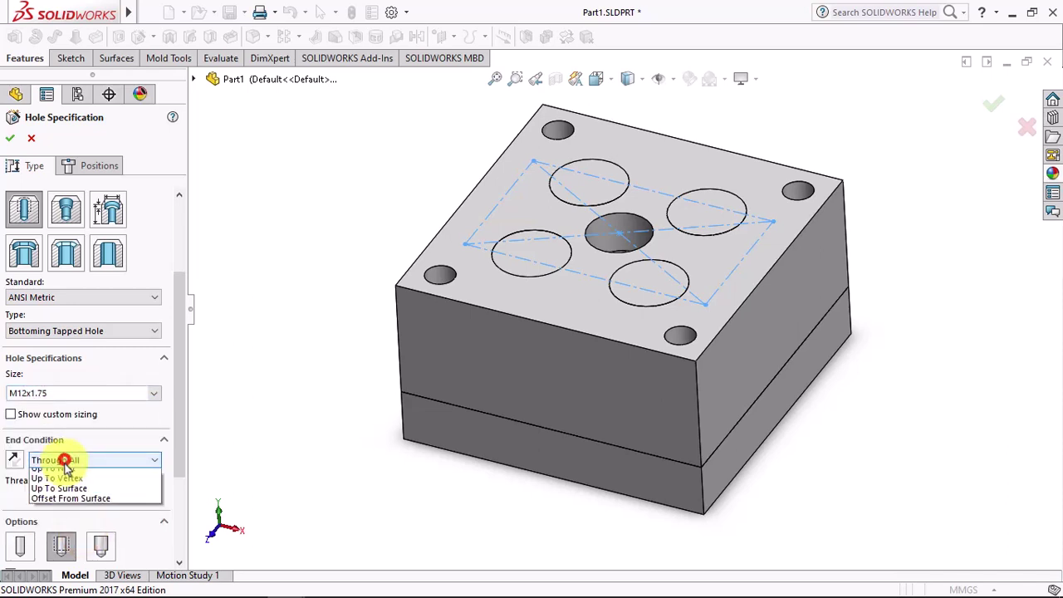
left_click(62, 475)
mouse_move(182, 443)
left_mouse_down()
mouse_move(181, 471)
mouse_move(182, 443)
left_mouse_up()
left_click(99, 165)
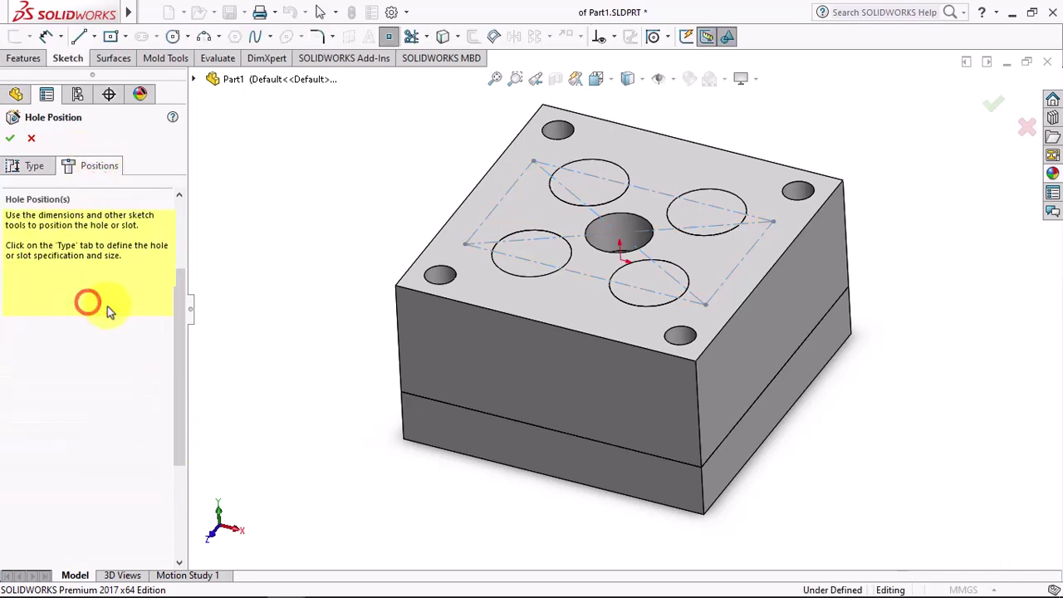
Place tapped-hole points at the rectangle's four corners and three points on the bottom face
left_click(465, 246)
left_click(533, 161)
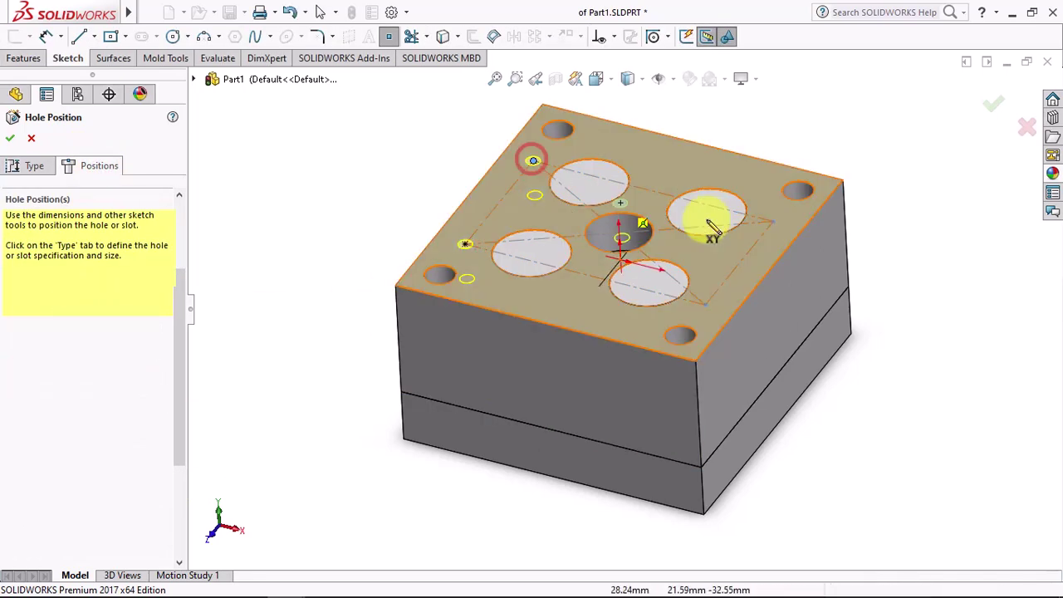
left_click(772, 221)
left_click(702, 303)
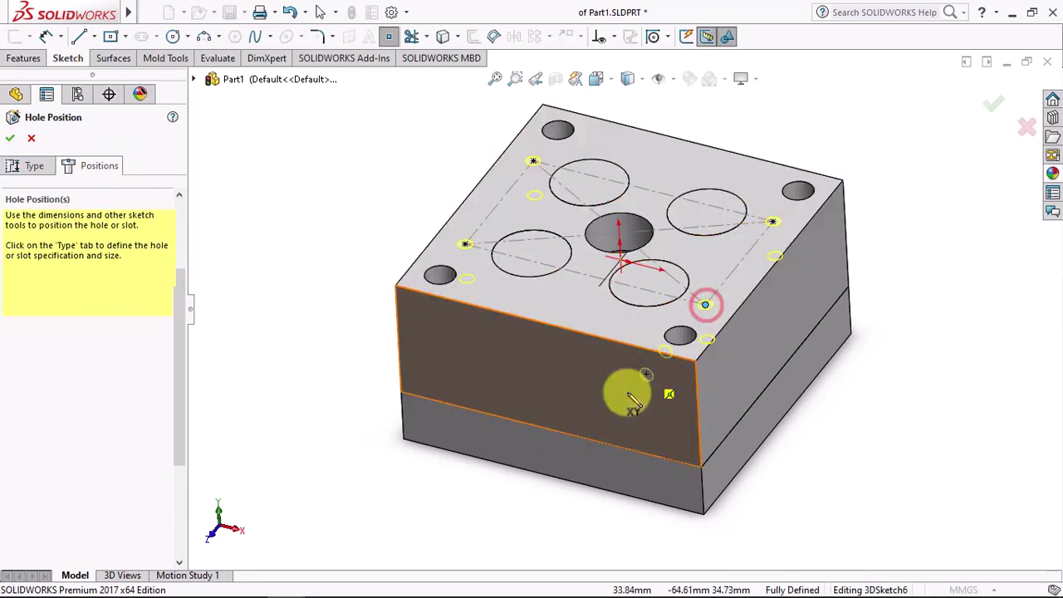
mouse_move(628, 391)
middle_mouse_down()
mouse_move(669, 154)
mouse_move(485, 287)
middle_mouse_up()
left_click(468, 396)
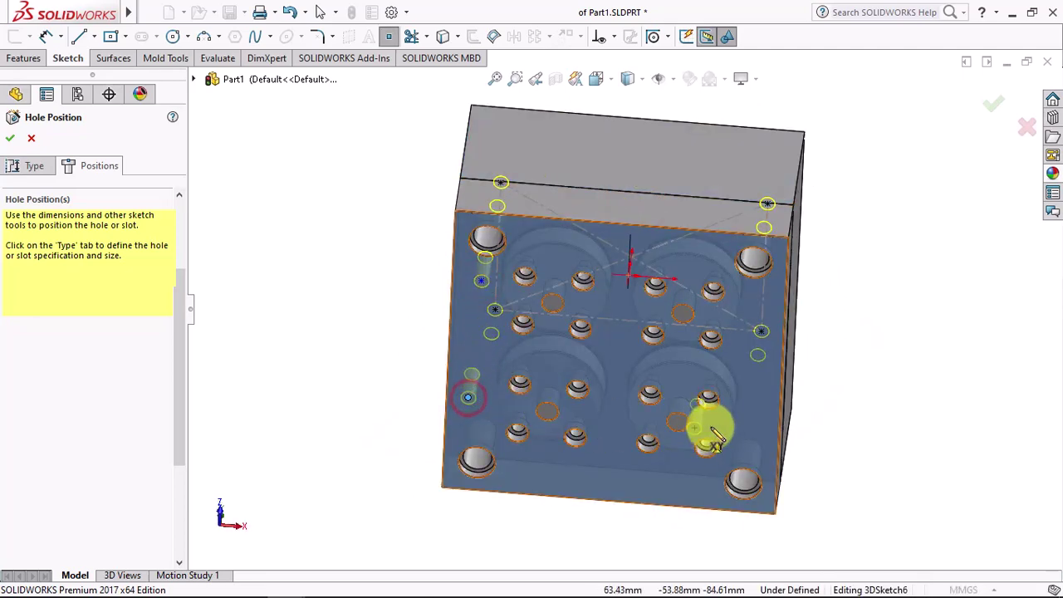
left_click(749, 423)
left_click(757, 312)
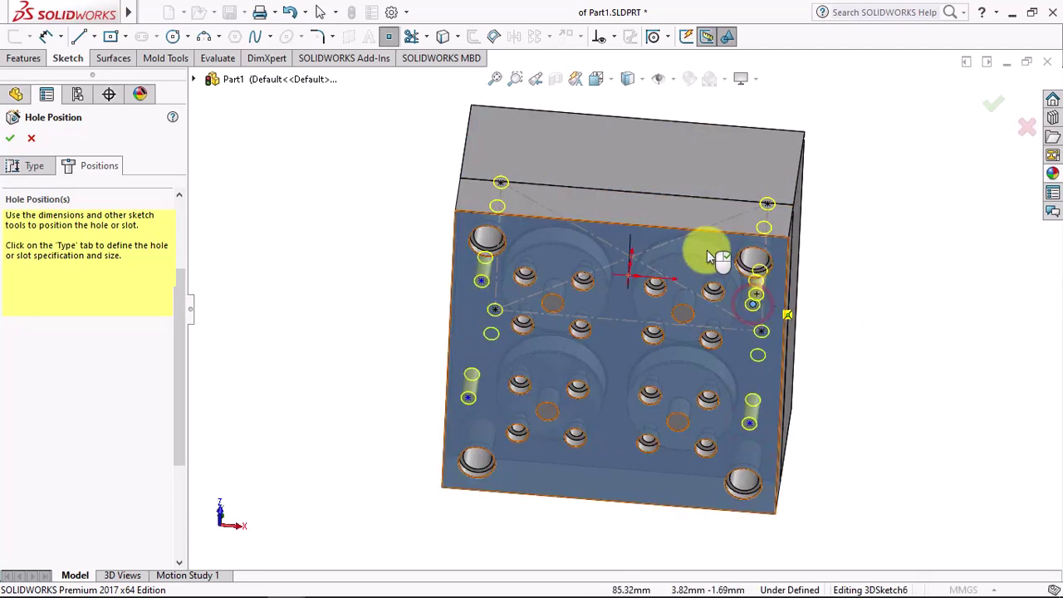
Pair the top and bottom hole points with Along Y relations to fully define placement
left_click(611, 37)
left_click(618, 77)
mouse_move(618, 149)
middle_mouse_down()
mouse_move(612, 219)
mouse_move(750, 239)
middle_mouse_up()
left_click(750, 212)
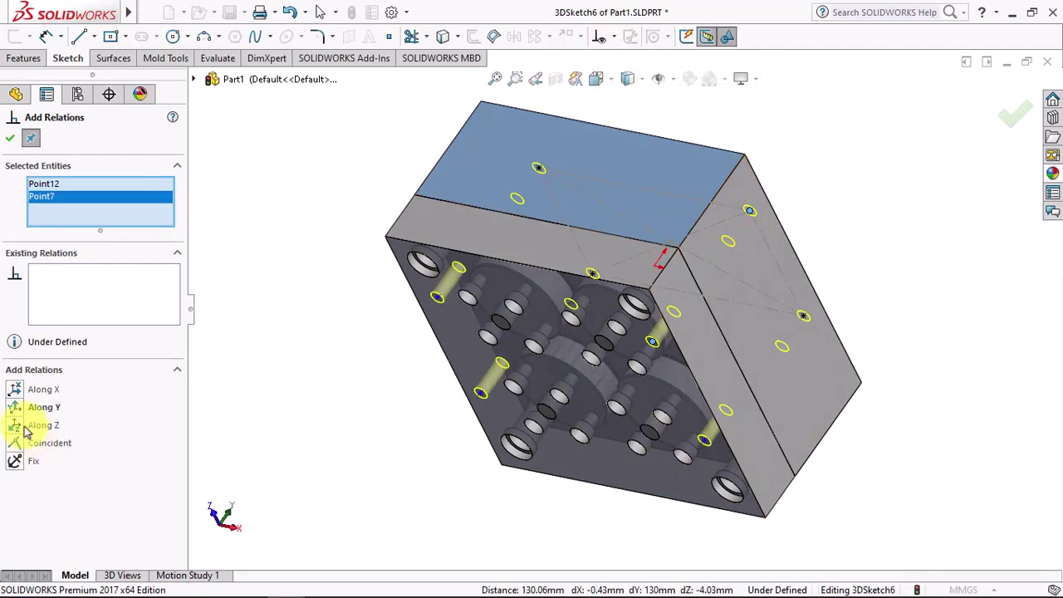
left_click(703, 440)
left_click(803, 316)
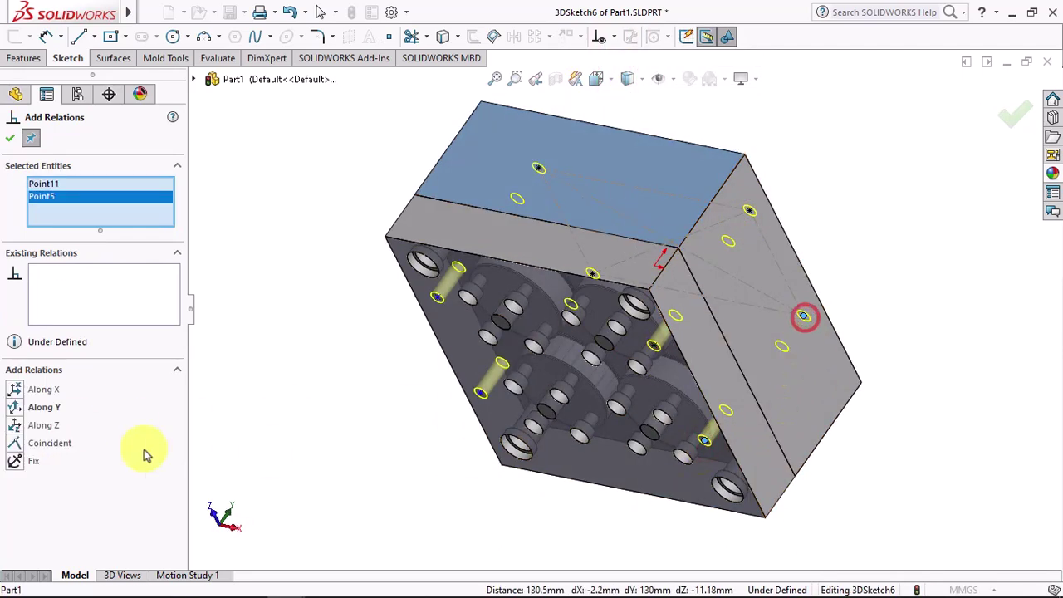
left_click(480, 393)
left_click(592, 274)
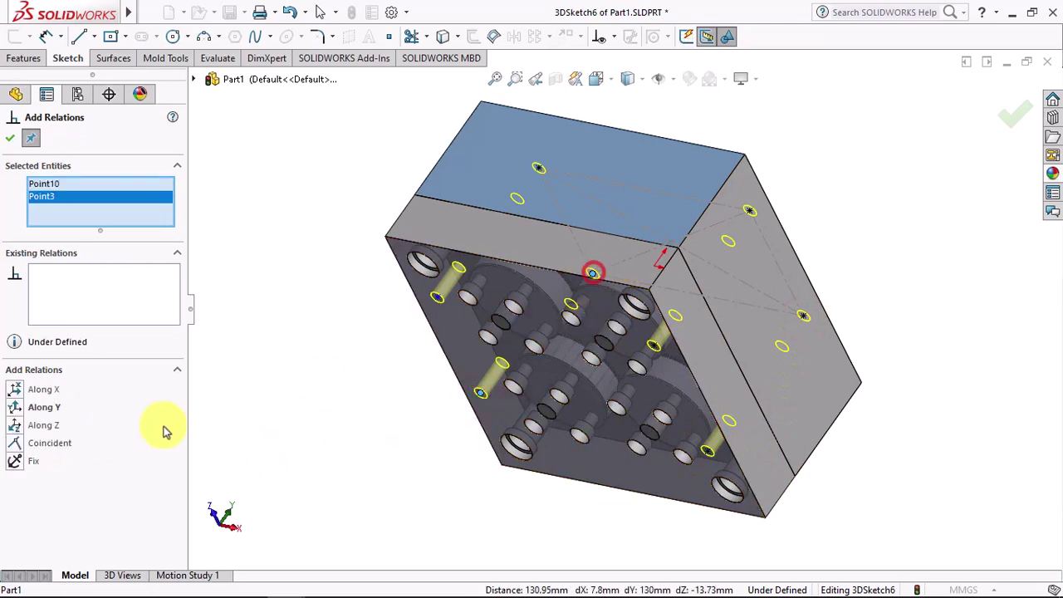
left_click(14, 408)
left_click(516, 200)
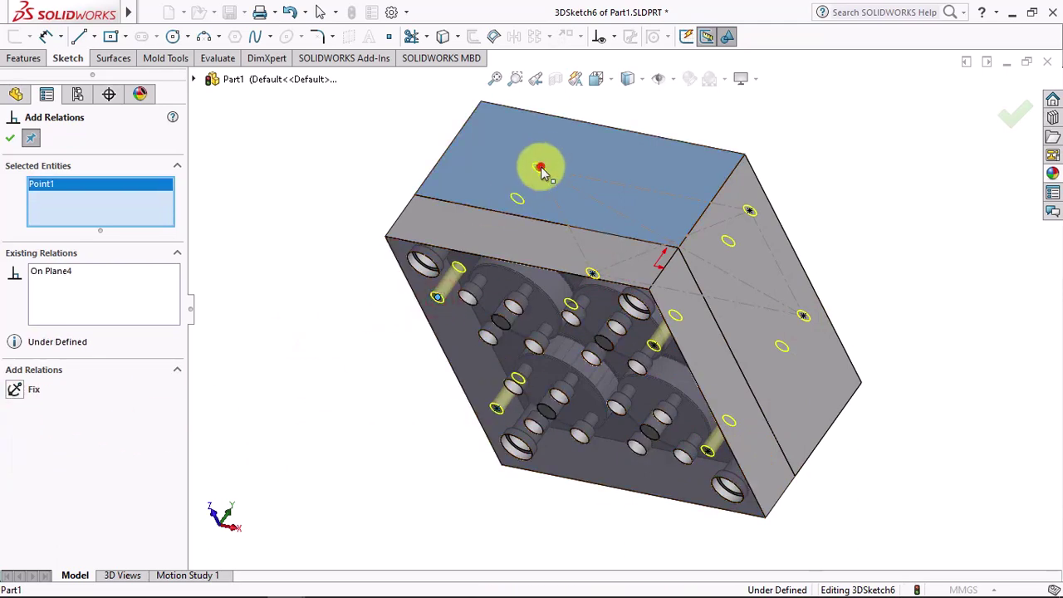
left_click(540, 168)
left_click(14, 407)
left_click(9, 141)
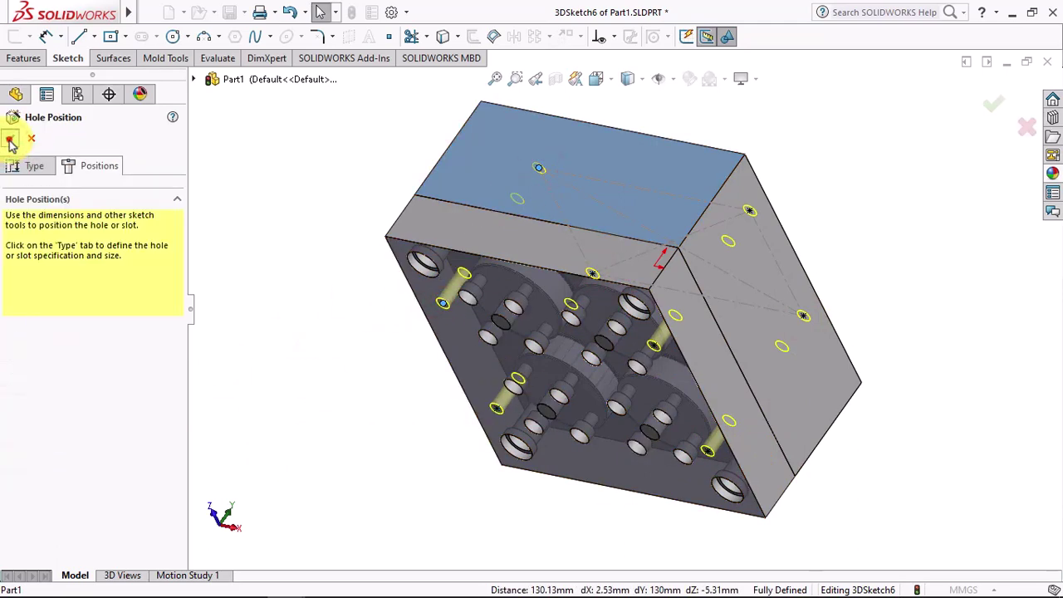
Create the tapped holes and clear the selection
key("ctrl+7")
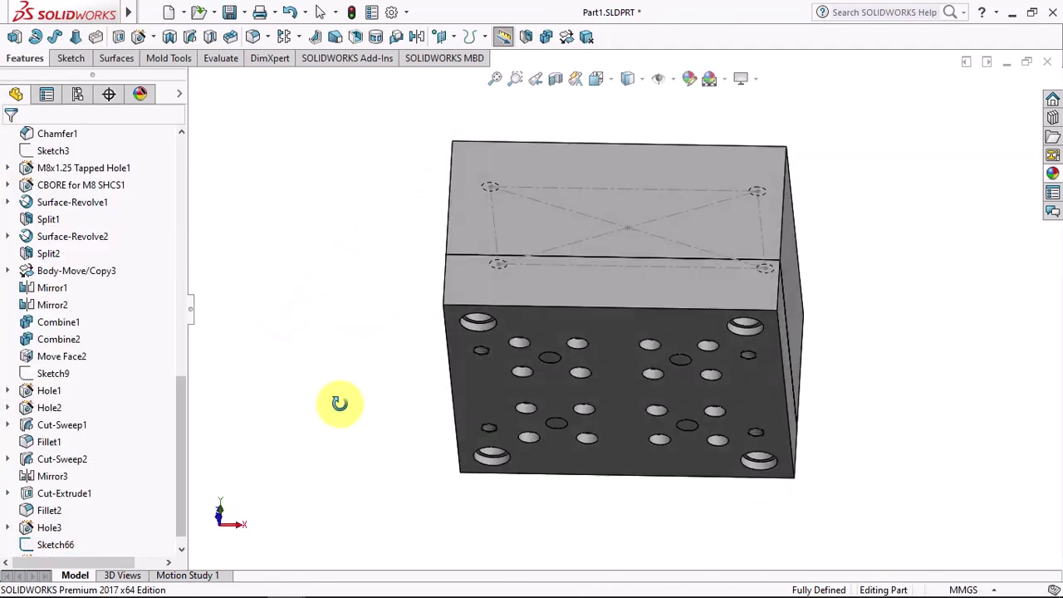
left_click(569, 298)
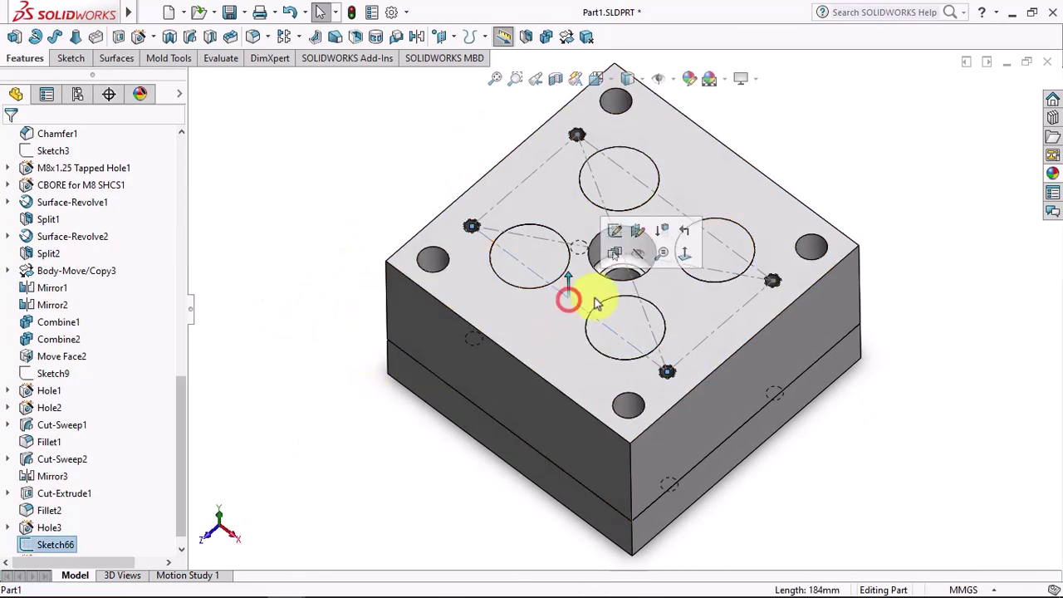
left_click(365, 205)
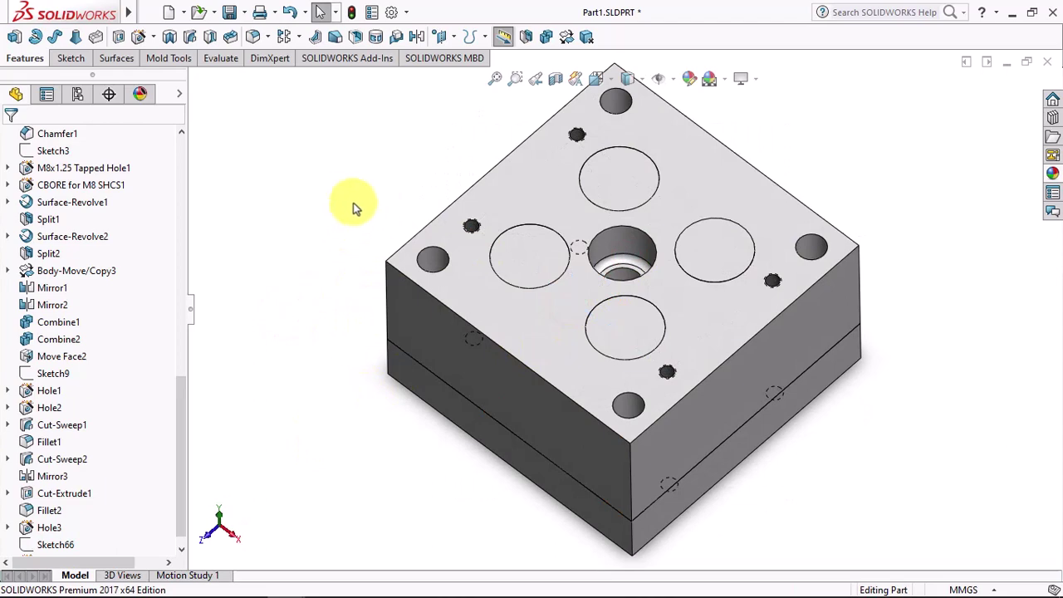
Sketch a centre rectangle from the origin on the top face, extending past the block outline
left_click(592, 178)
left_click(596, 153)
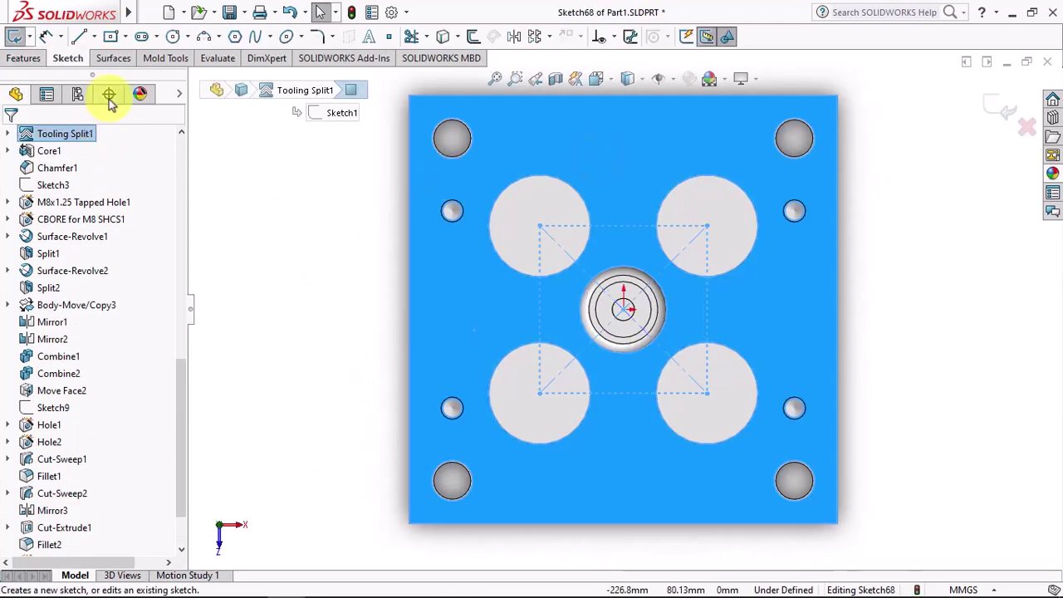
left_click(110, 37)
left_click(624, 308)
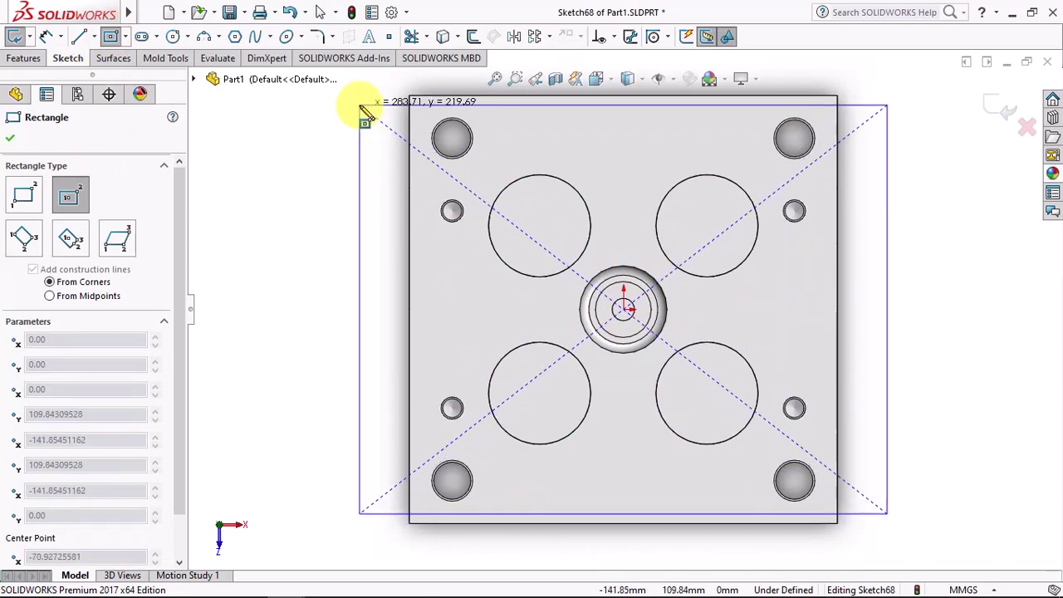
left_click(359, 104)
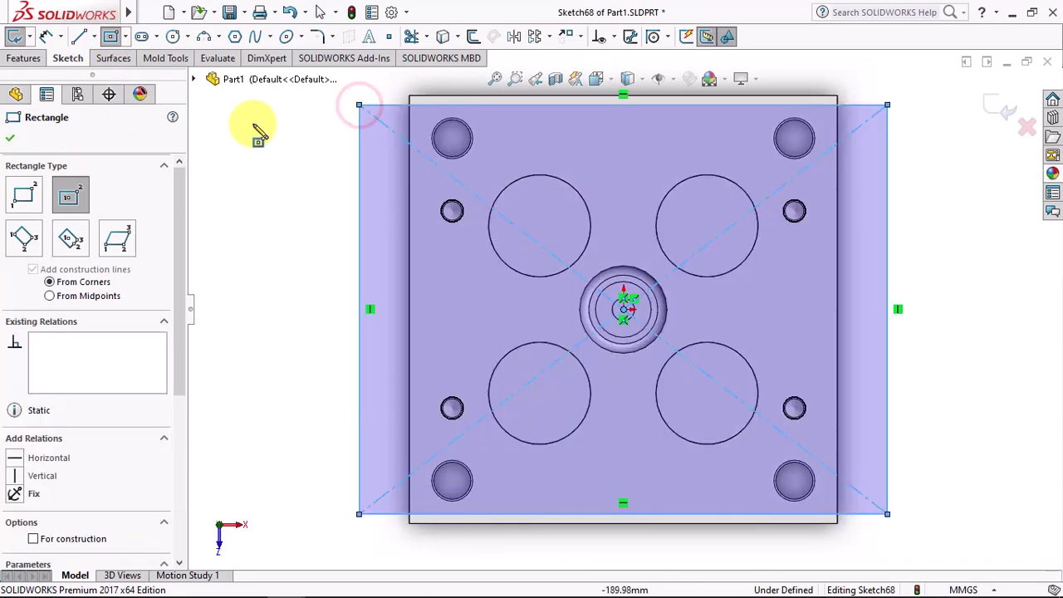
left_click(10, 145)
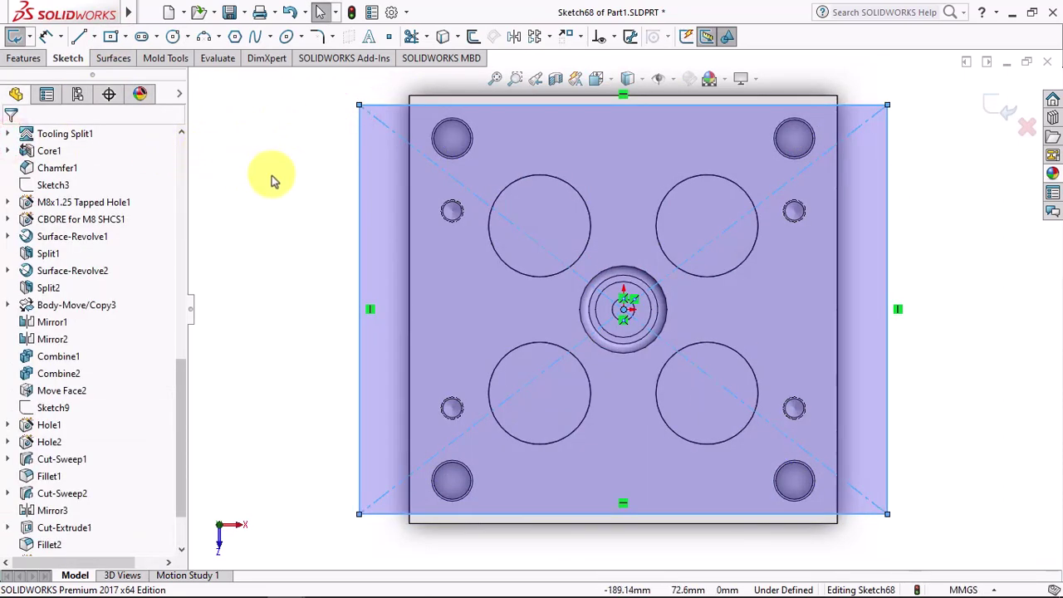
key("f")
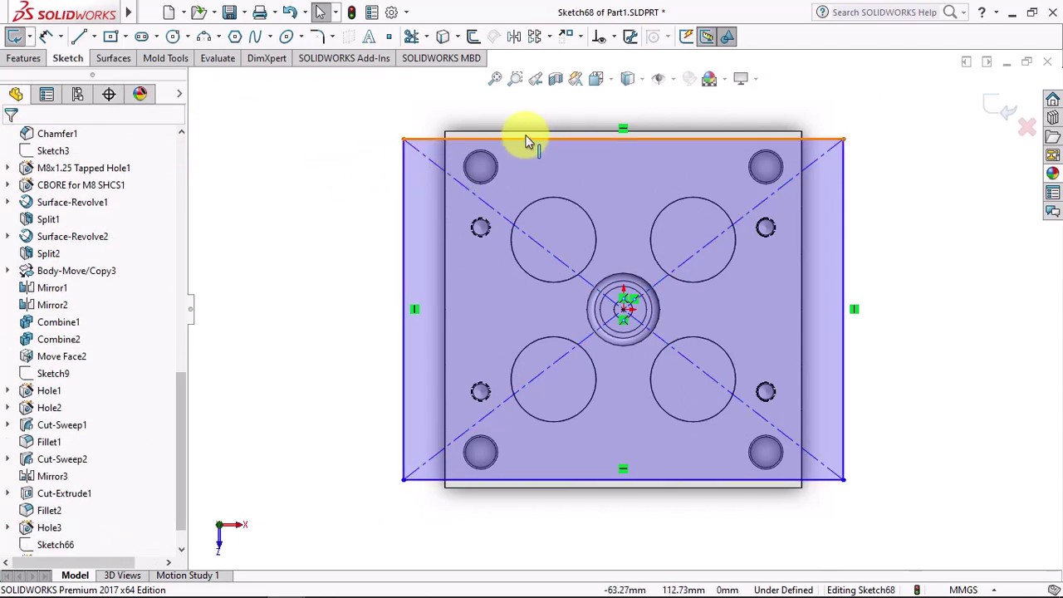
Make the rectangle's top edge collinear with the block's and set a 25 mm left overhang
left_click(521, 139)
left_click(505, 132, "ctrl")
left_click(547, 87)
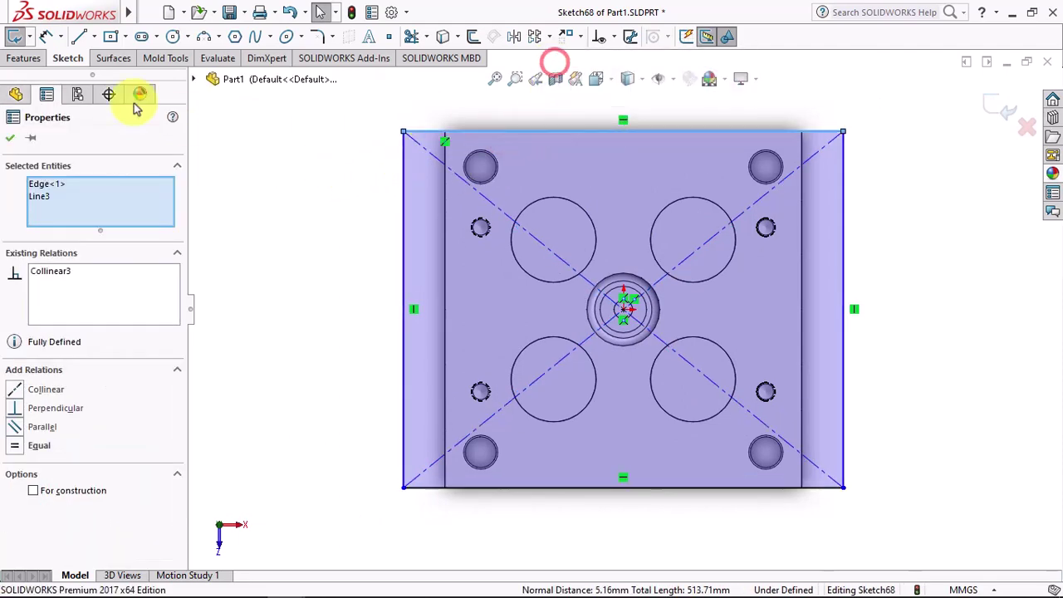
left_click(46, 36)
left_click(400, 265)
left_click(444, 267)
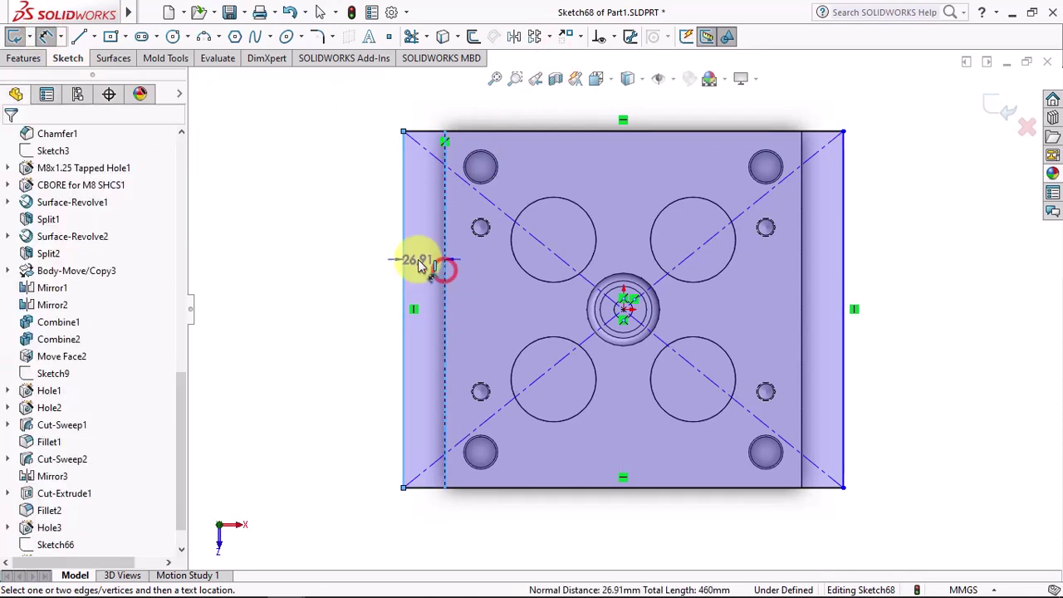
left_click(369, 245)
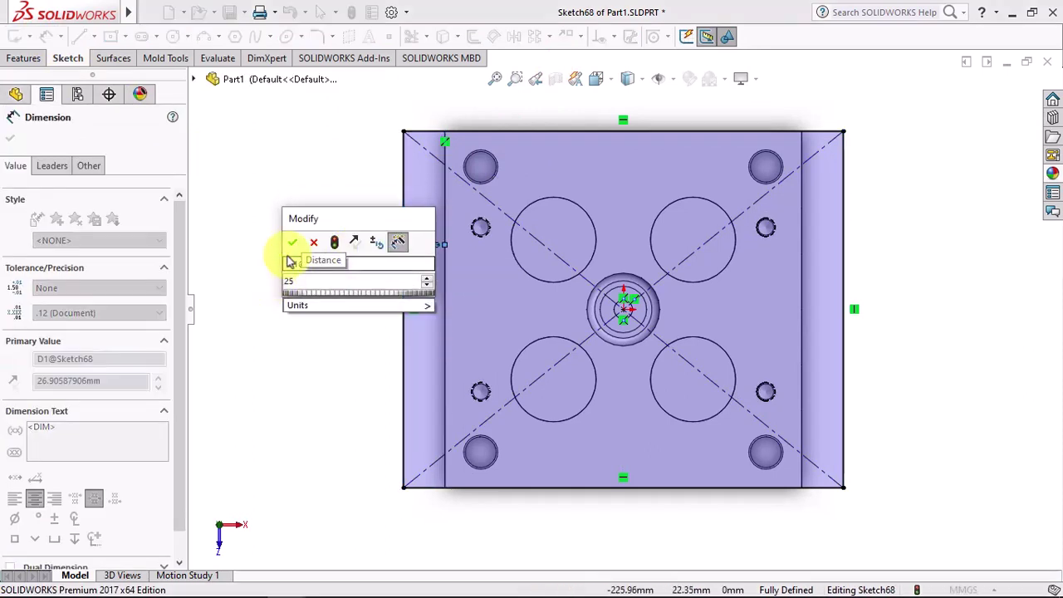
left_click(290, 243)
left_click(9, 138)
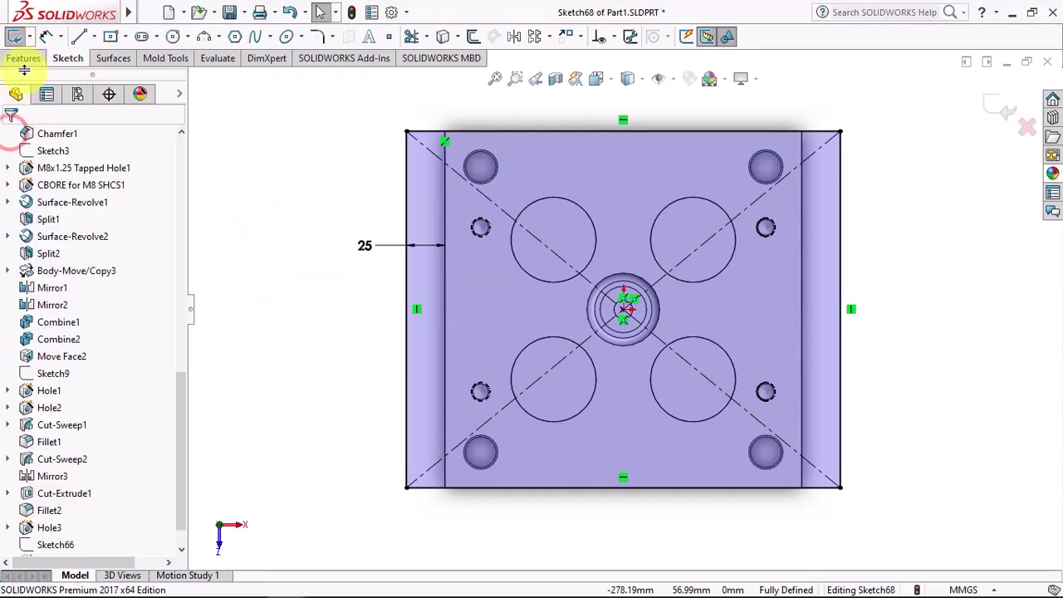
left_click(23, 58)
Extrude the rectangle blind 25 mm as a separate, unmerged top plate
left_click(15, 36)
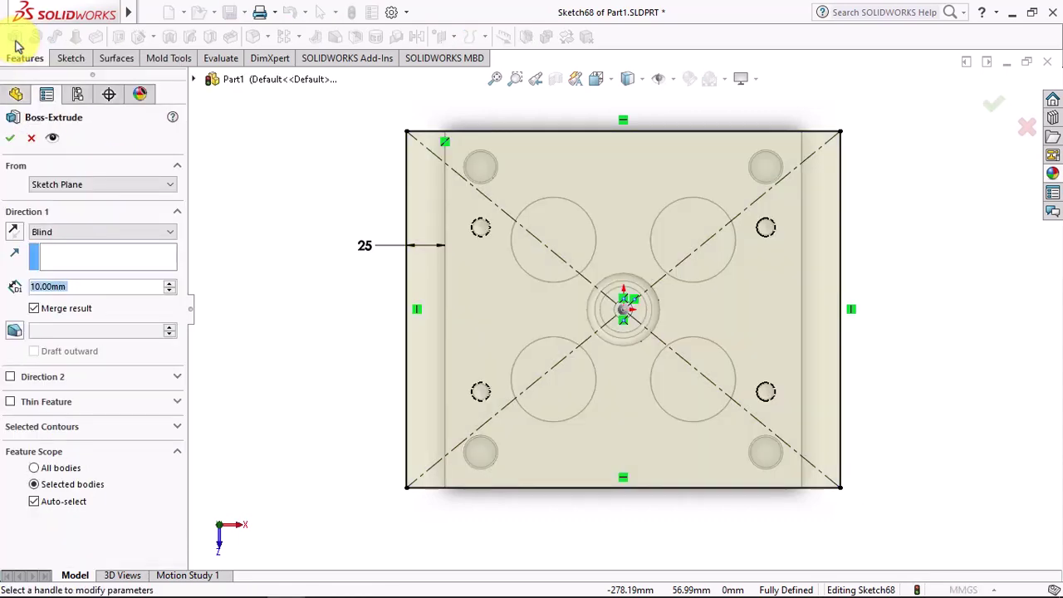
left_click(170, 283)
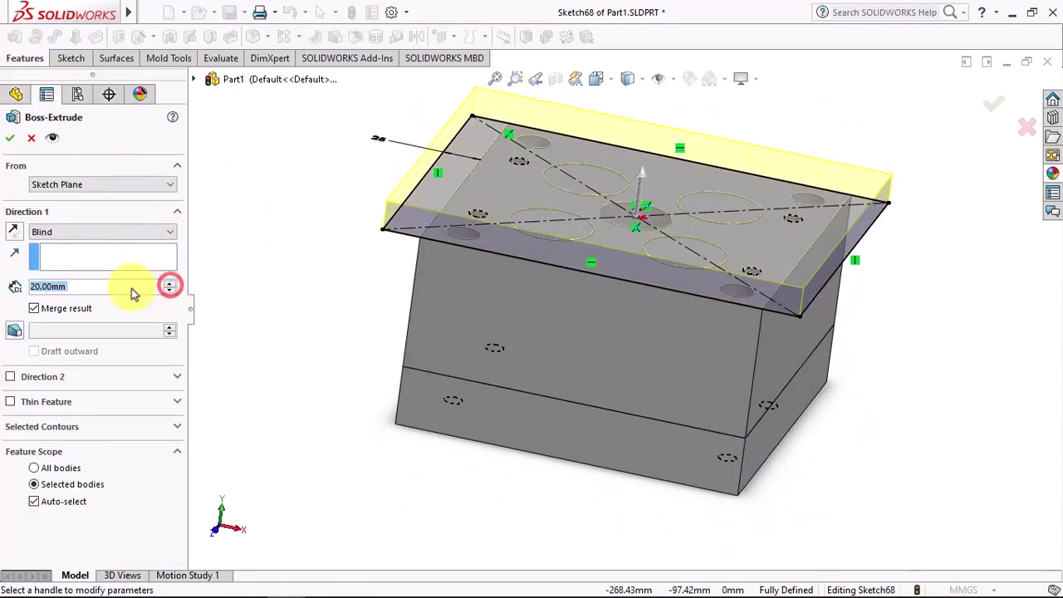
type("25")
key("Return")
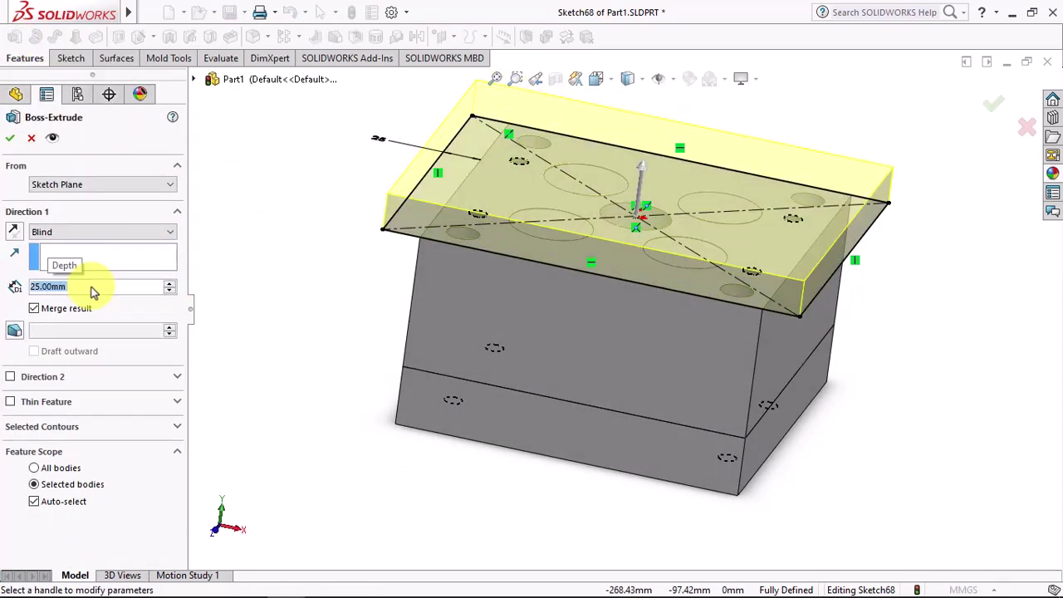
left_click(11, 137)
mouse_move(338, 230)
middle_mouse_down()
mouse_move(373, 166)
mouse_move(339, 278)
middle_mouse_up()
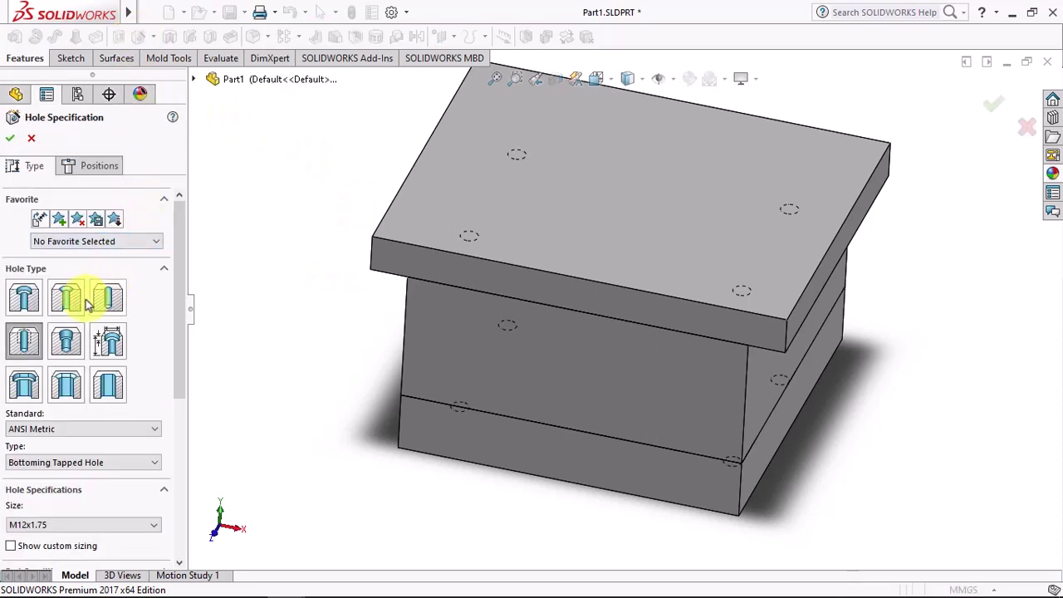
Set the hole to an M12 socket head cap screw counterbore, Through All
left_click(78, 462)
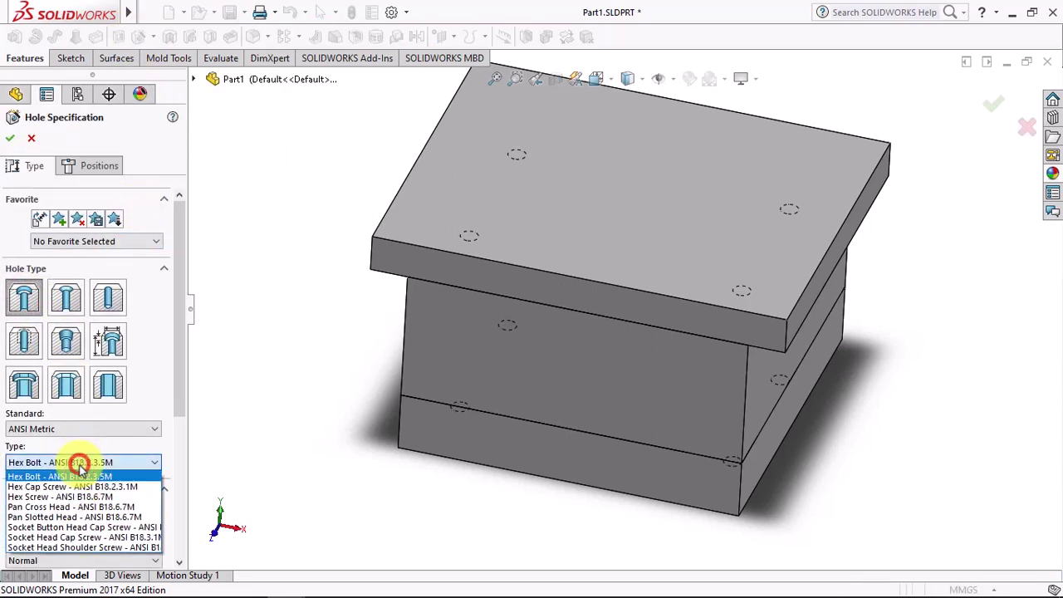
left_click(79, 535)
scroll(174, 427, "down", 5)
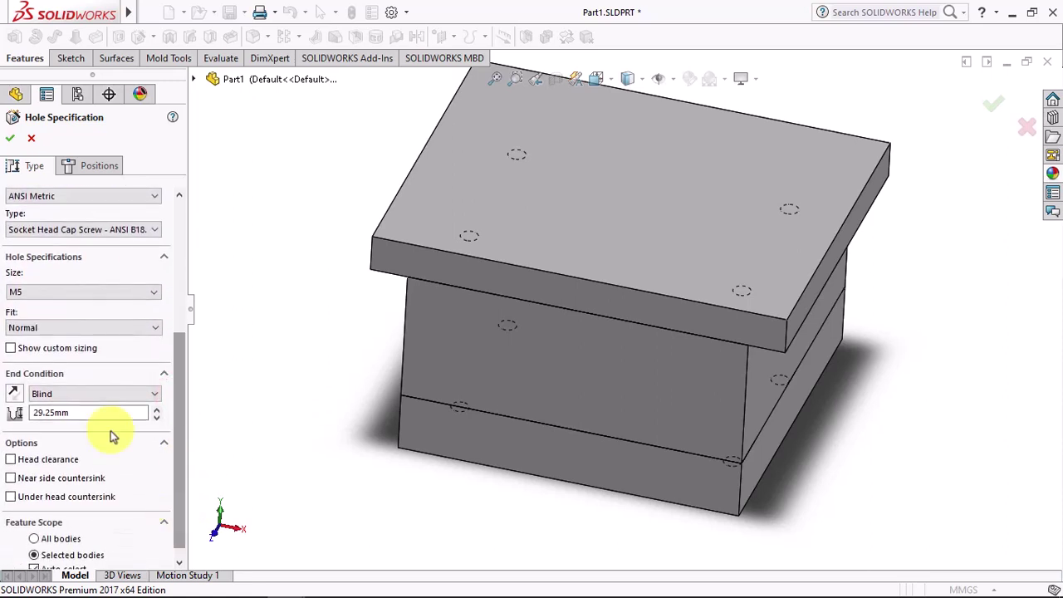
left_click(85, 291)
left_click(69, 358)
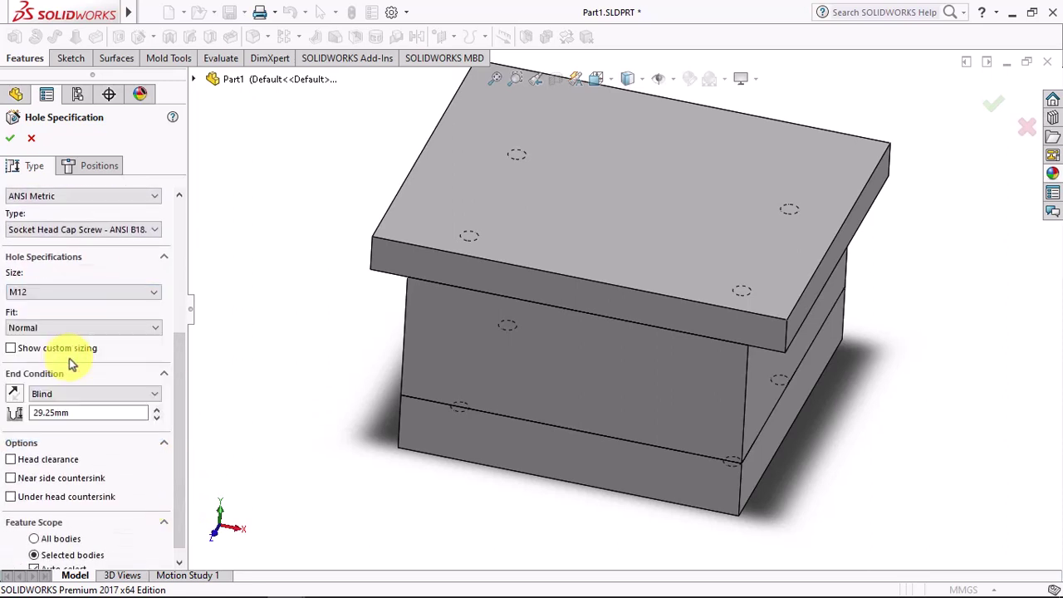
left_click(71, 394)
left_click(71, 419)
Turn off auto-select and limit the hole to the Boss-Extrude1 top plate
left_click(11, 349)
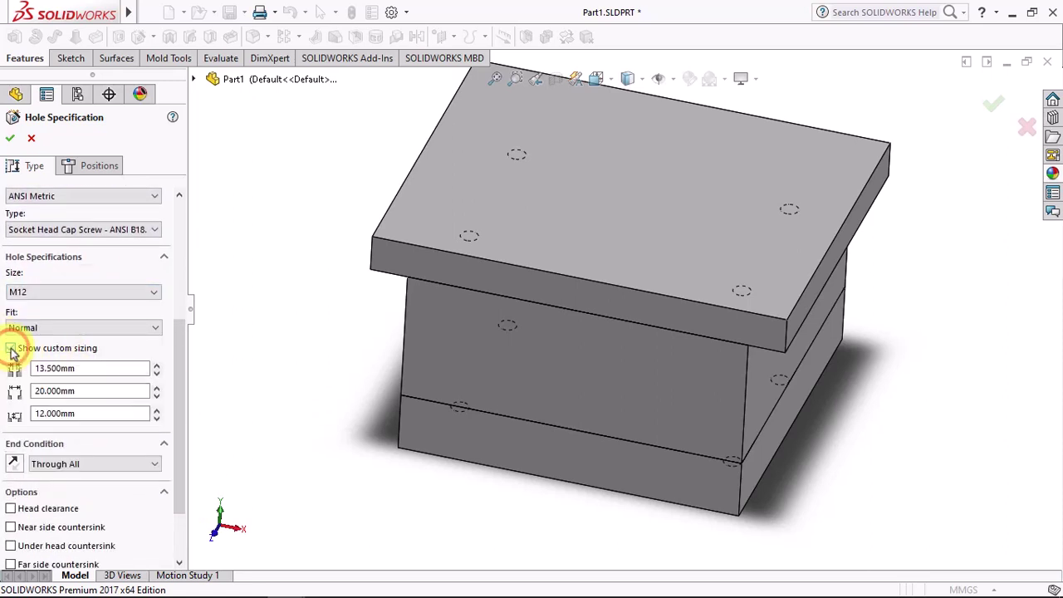
left_click(10, 349)
left_click_drag(180, 341, 190, 397)
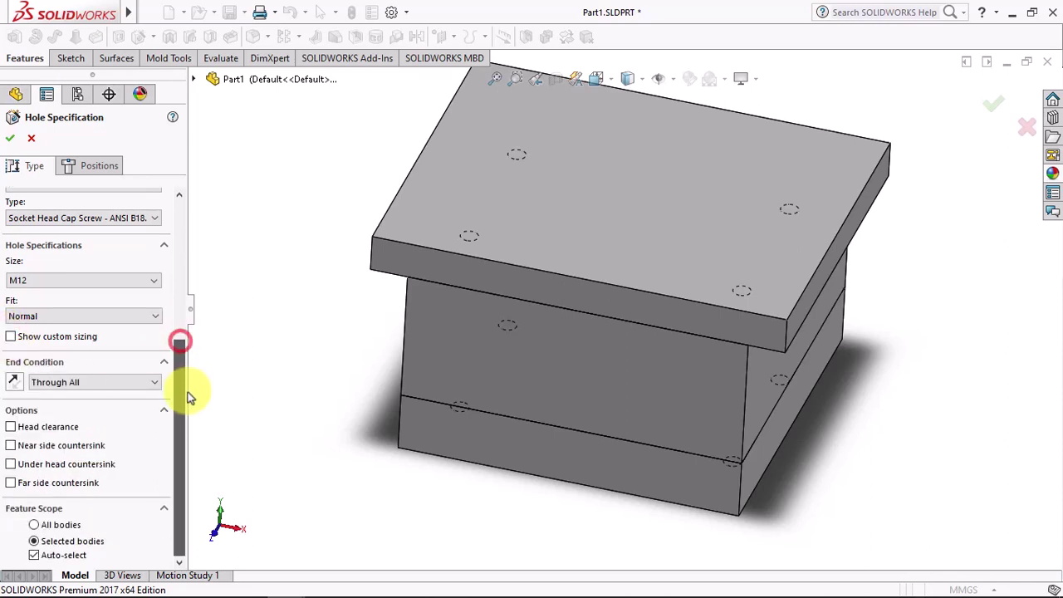
left_click(67, 555)
left_click(531, 281)
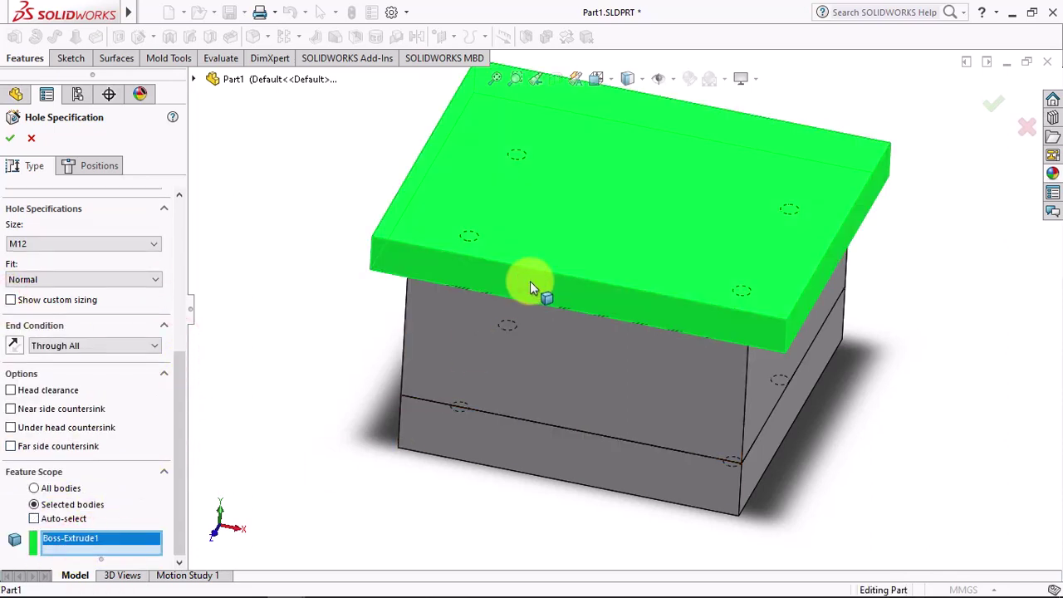
Place four counterbore hole points on the top plate face using a 3D sketch
left_click(100, 166)
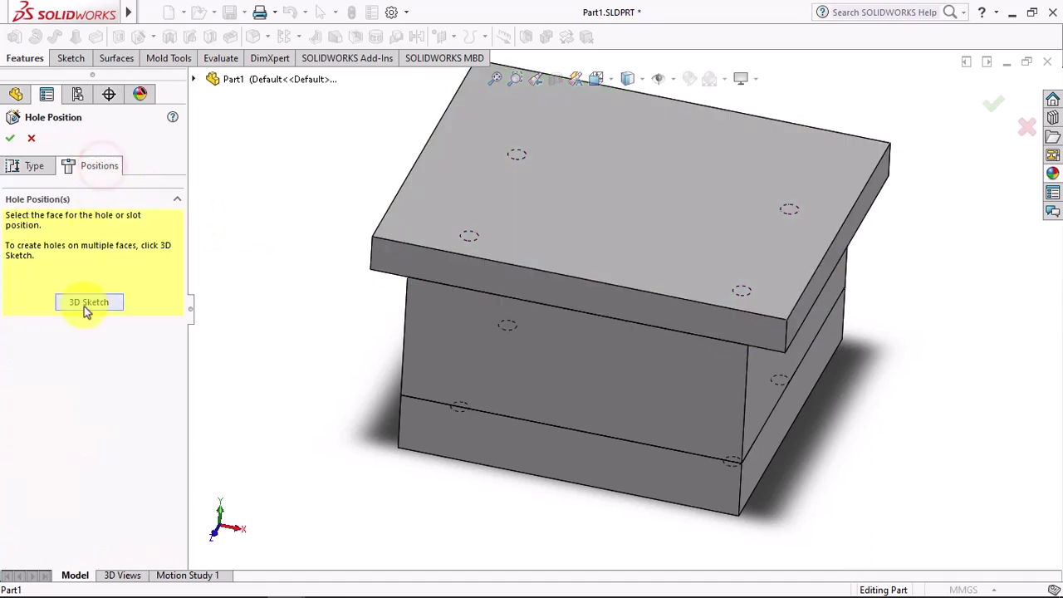
left_click(83, 304)
left_click(462, 195)
left_click(514, 107)
left_click(591, 137)
left_click(766, 162)
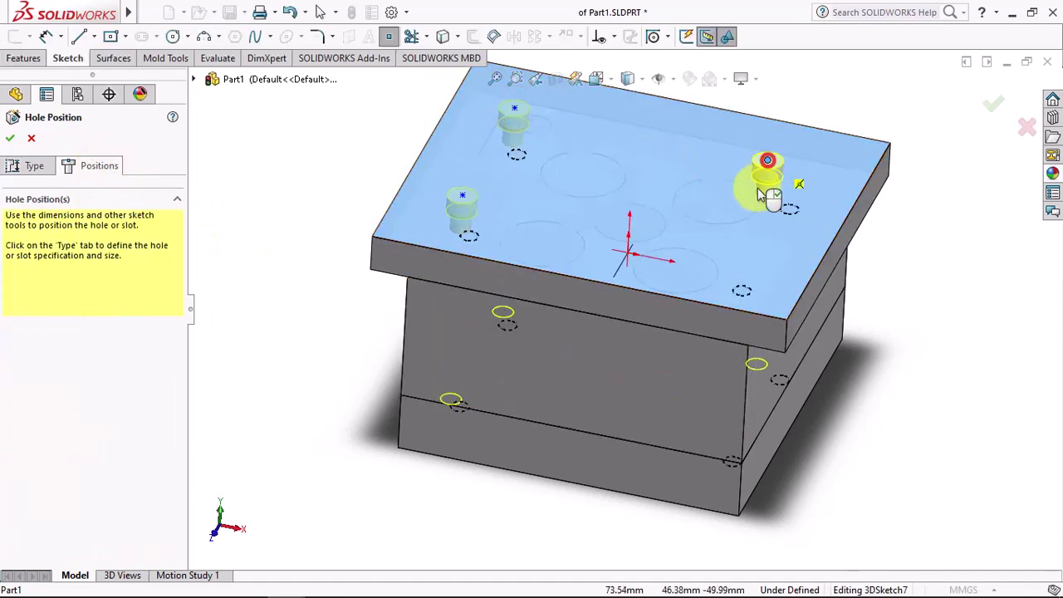
left_click(737, 262)
left_click_drag(592, 137, 656, 110)
Switch to wireframe and make the first hole point concentric with its bolt hole edge
left_click(627, 78)
left_click(631, 189)
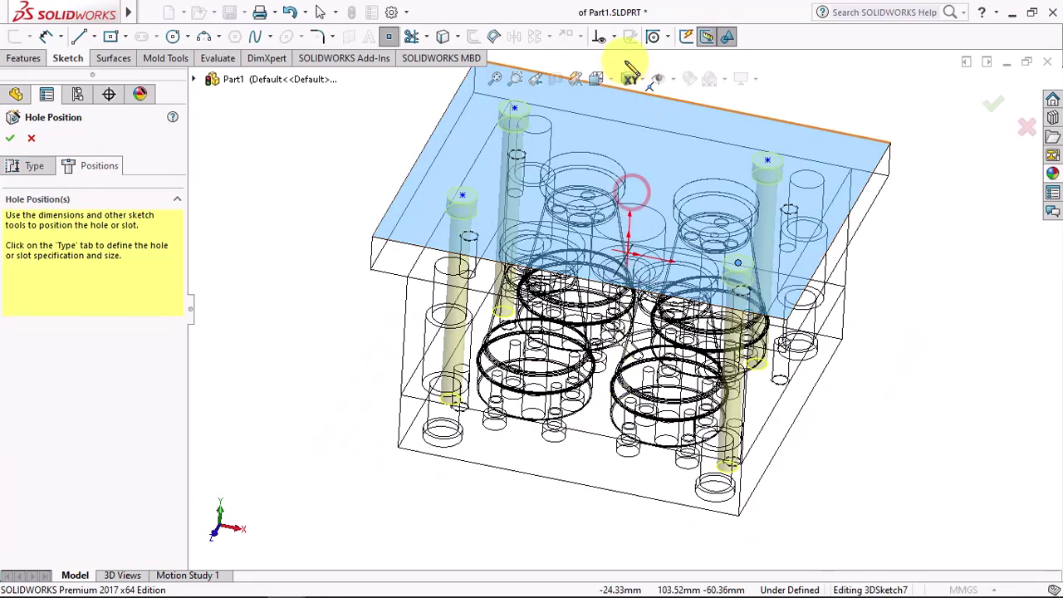
left_click(641, 75)
mouse_move(754, 261)
middle_mouse_down()
mouse_move(749, 334)
mouse_move(734, 124)
mouse_move(759, 59)
mouse_move(699, 91)
middle_mouse_up()
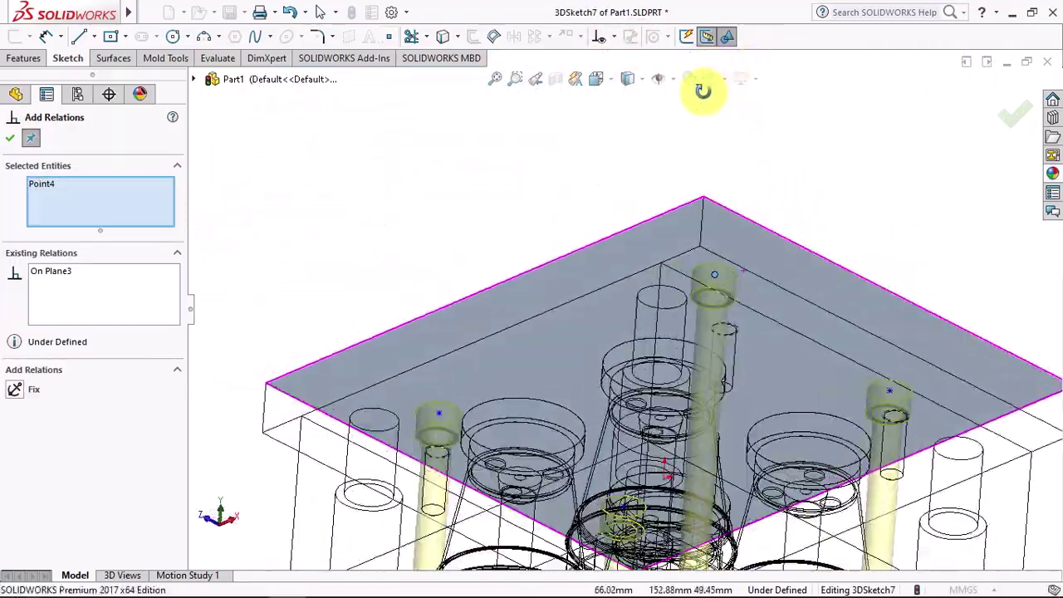
scroll(722, 339, "down", 3)
left_click(705, 370)
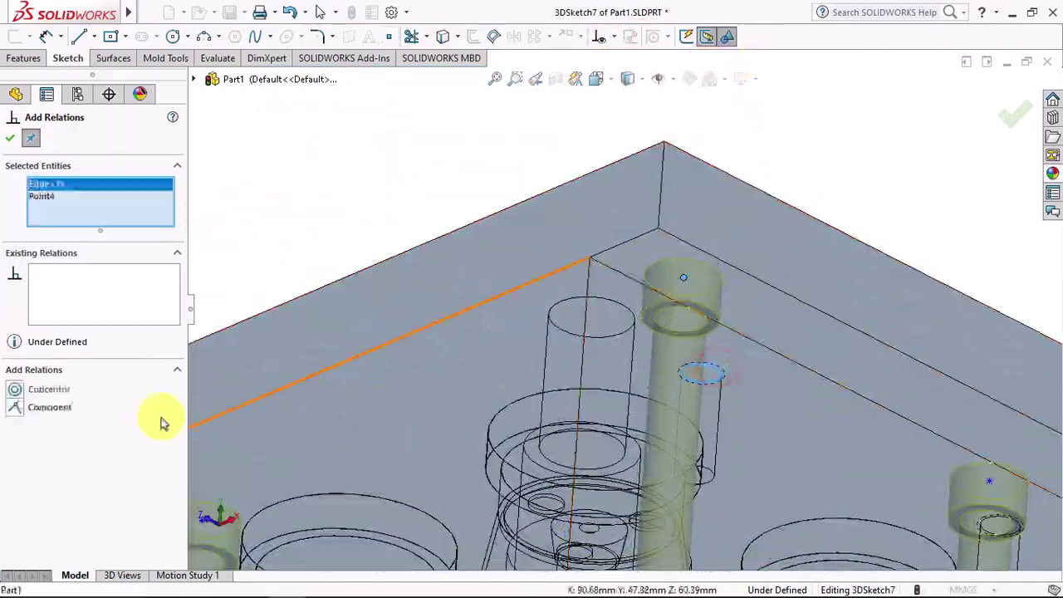
left_click(15, 388)
scroll(727, 415, "up", 3)
scroll(727, 415, "down", 3)
Make the second and third hole points concentric with their bolt hole edges
left_click(783, 403)
left_click(771, 408)
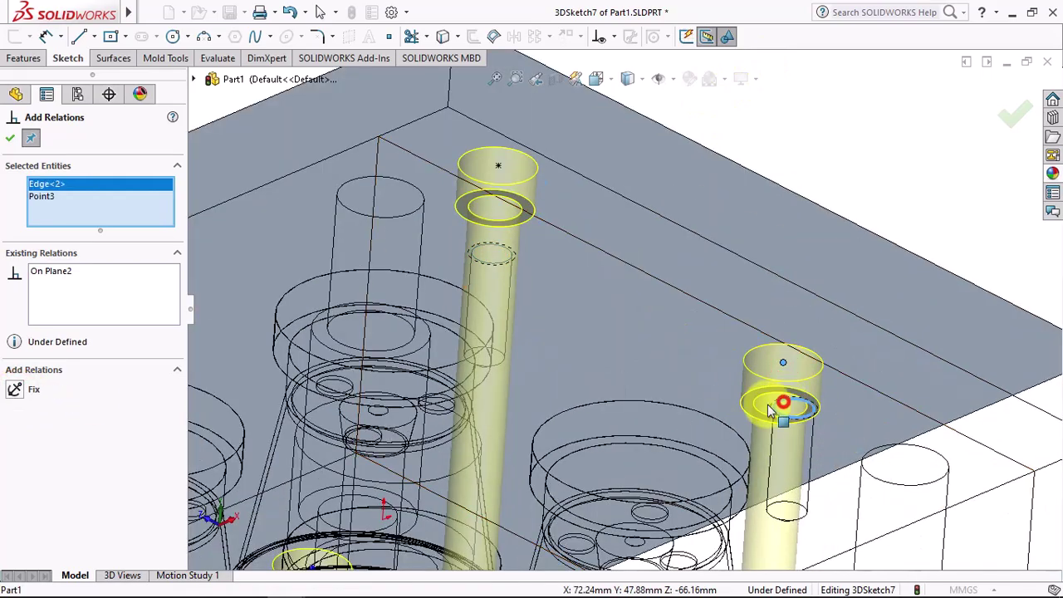
left_click(13, 390)
scroll(692, 386, "up", 3)
middle_click_drag(692, 385, 391, 345)
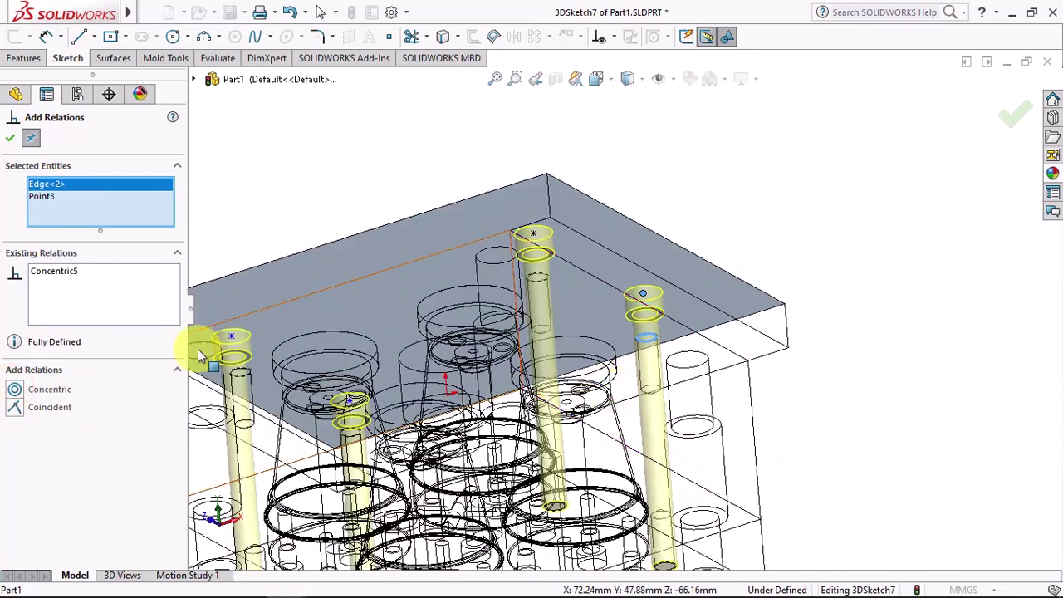
scroll(390, 345, "down", 3)
left_click(388, 336)
left_click(403, 404)
left_click(15, 389)
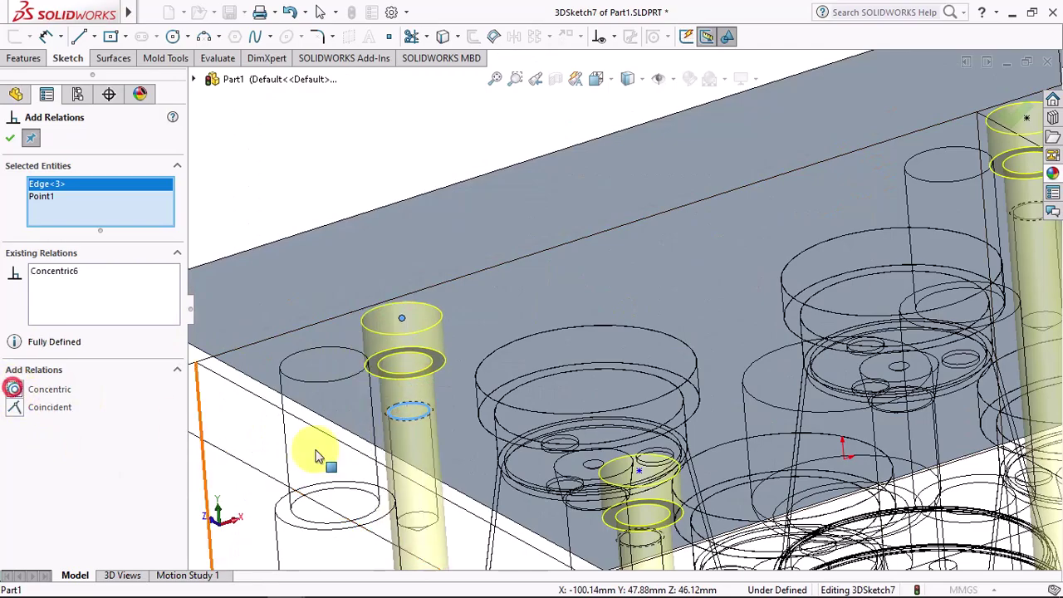
Make the last hole point concentric with its bolt hole edge and finish the relations
mouse_move(320, 451)
middle_mouse_down()
mouse_move(662, 502)
mouse_move(332, 399)
middle_mouse_up()
scroll(661, 502, "up", 3)
scroll(332, 398, "down", 3)
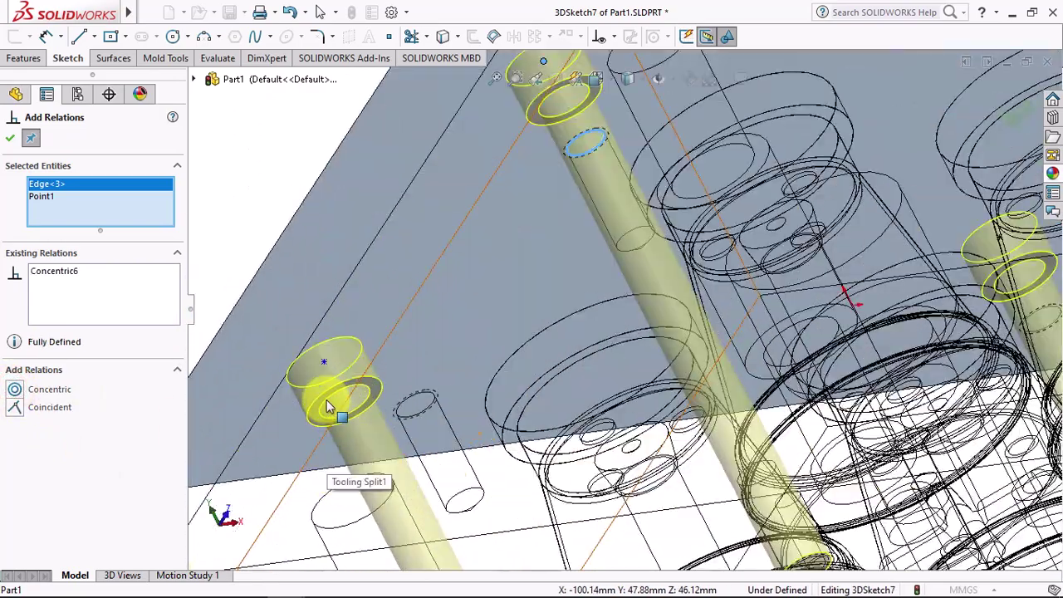
left_click(324, 363)
left_click(404, 407)
left_click(15, 390)
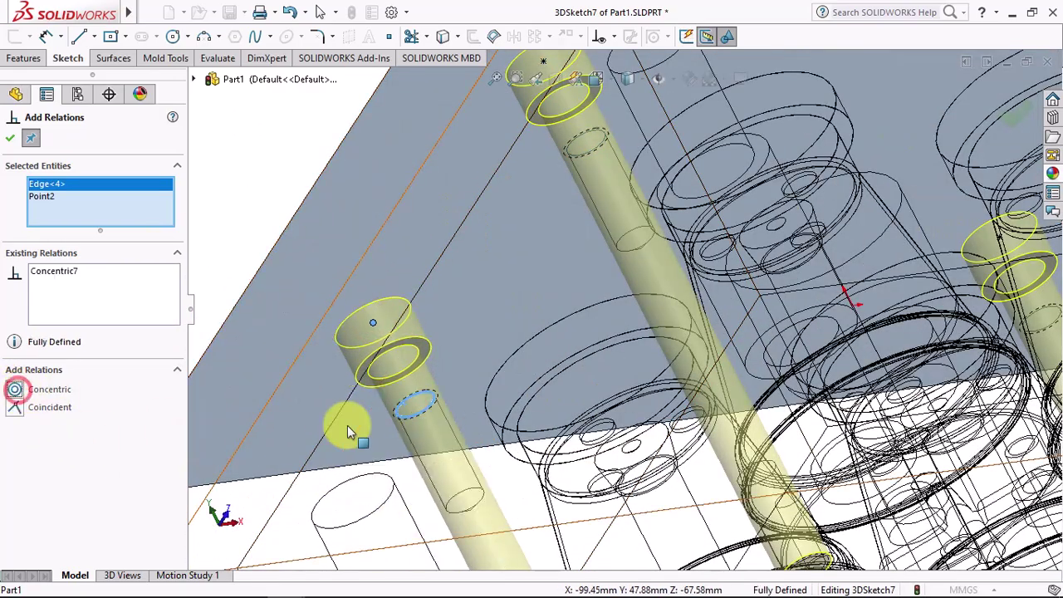
scroll(347, 425, "up", 3)
mouse_move(386, 429)
middle_mouse_down()
mouse_move(379, 517)
mouse_move(318, 479)
middle_mouse_up()
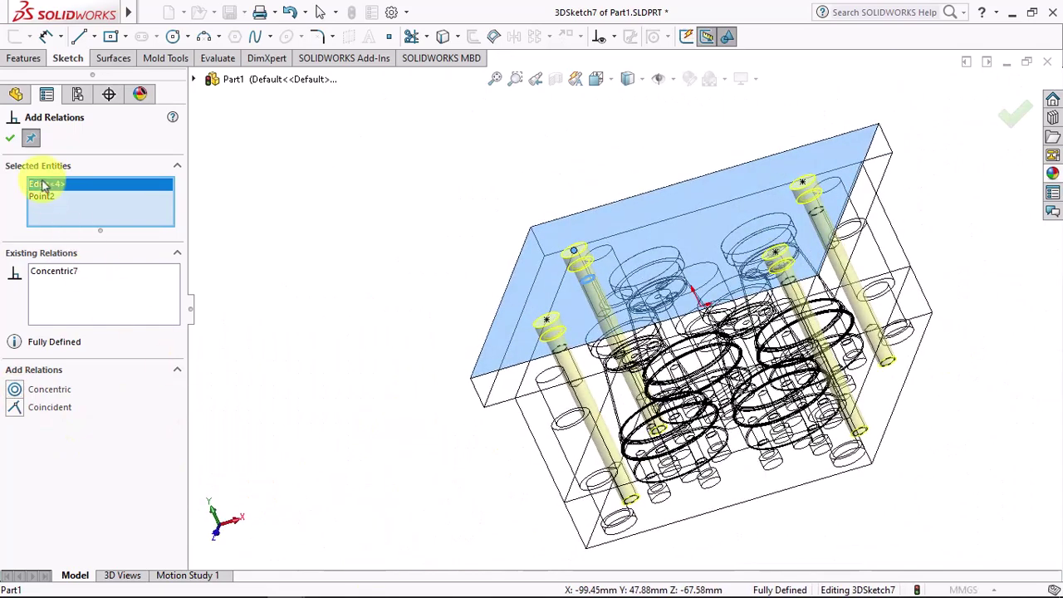
left_click(10, 138)
Inspect the counterbored plate in wireframe, restore shaded with edges, collapse Solid Bodies, select Front Plane
left_click(626, 79)
left_click(626, 99)
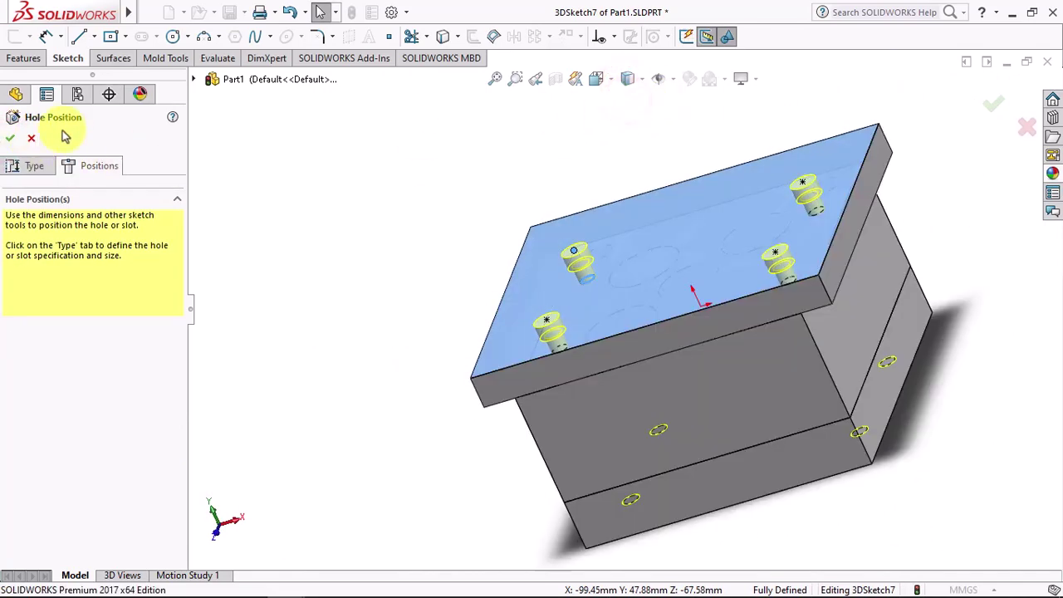
mouse_move(415, 290)
middle_mouse_down()
mouse_move(432, 474)
mouse_move(510, 284)
middle_mouse_up()
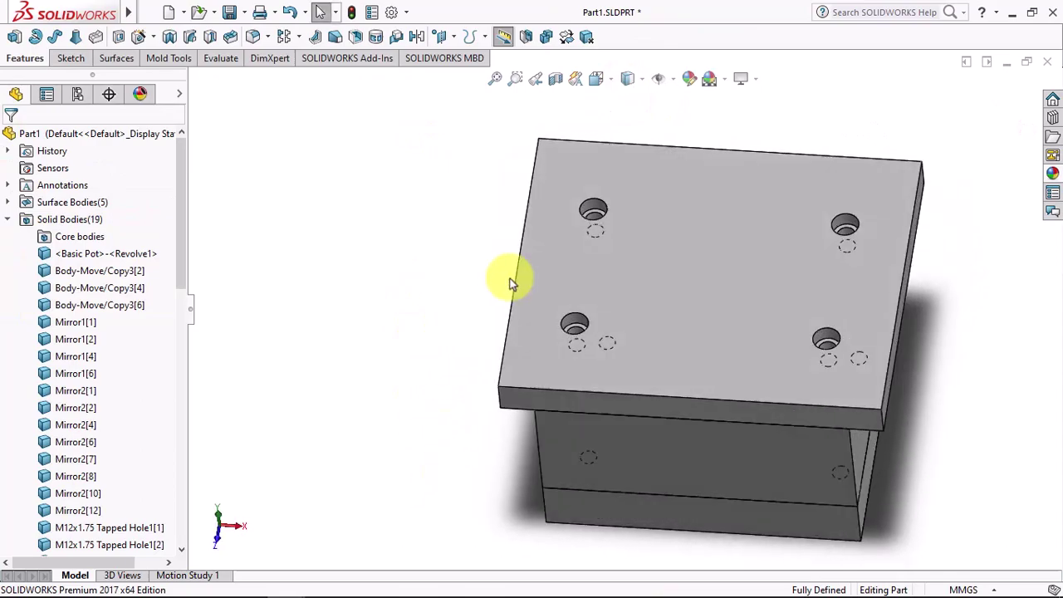
left_click(627, 79)
left_click(631, 190)
middle_click_drag(636, 190, 645, 230)
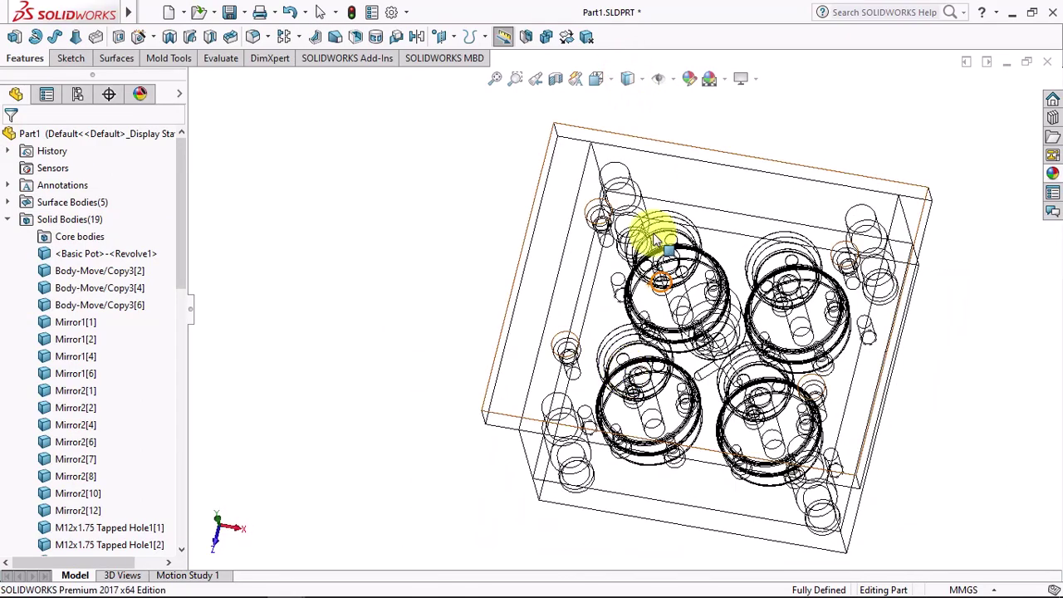
left_click(626, 79)
left_click(629, 102)
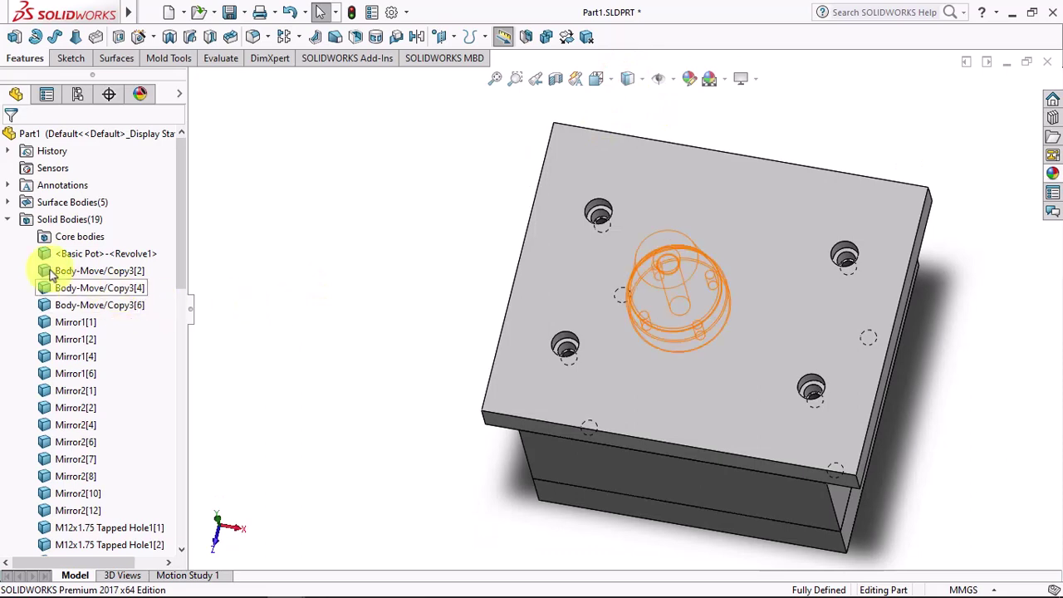
left_click(7, 219)
left_click(37, 253)
Start a sketch on the Front Plane with hidden edges visible
left_click(35, 226)
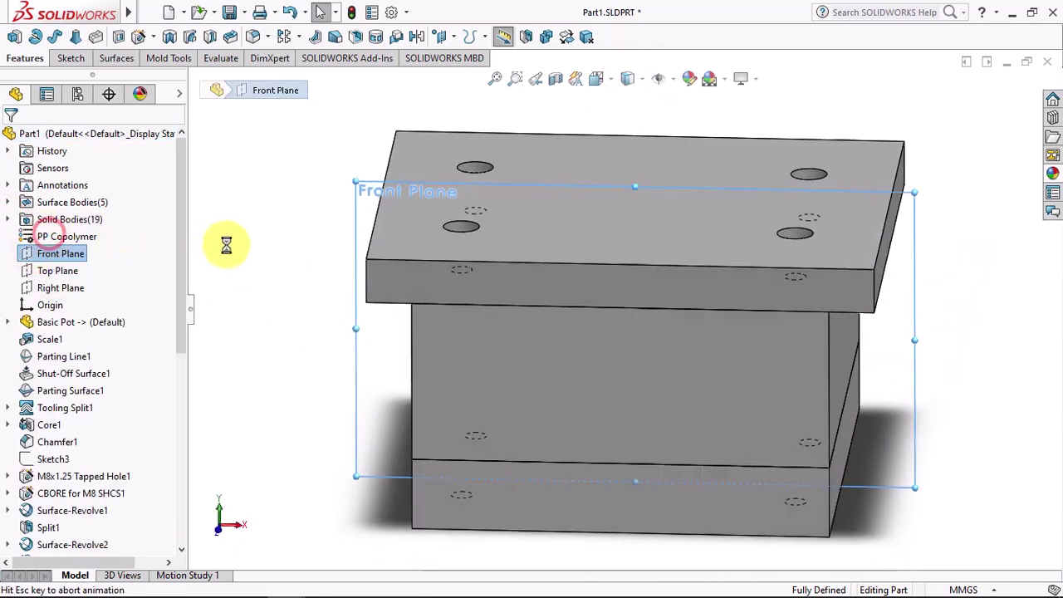
left_click(628, 79)
left_click(629, 143)
scroll(624, 190, "down", 3)
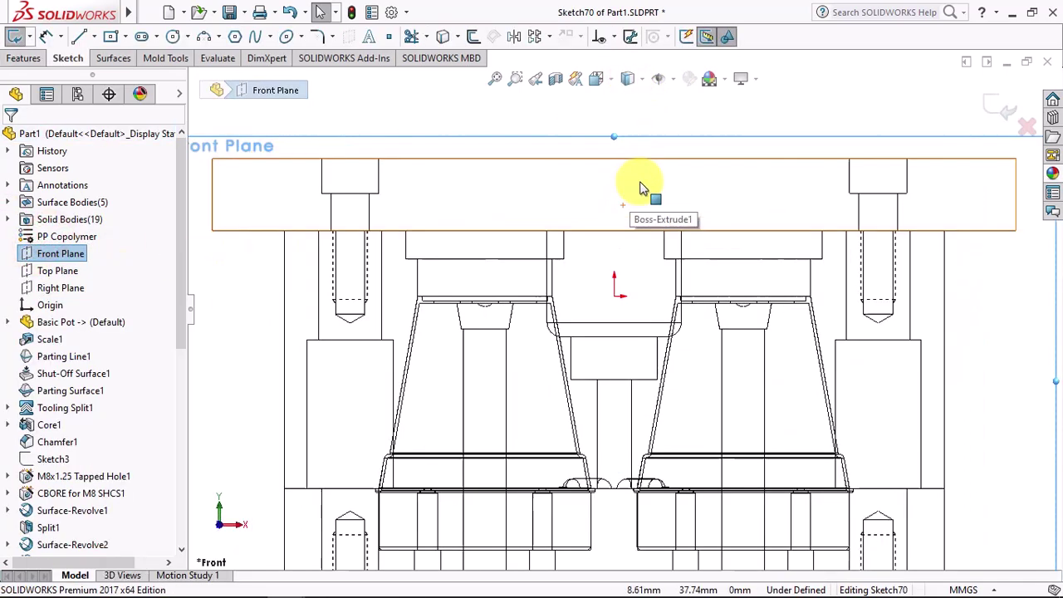
scroll(640, 190, "down", 2)
Draw a vertical centerline from the origin up to the plate's top edge
left_click(94, 36)
left_click(104, 71)
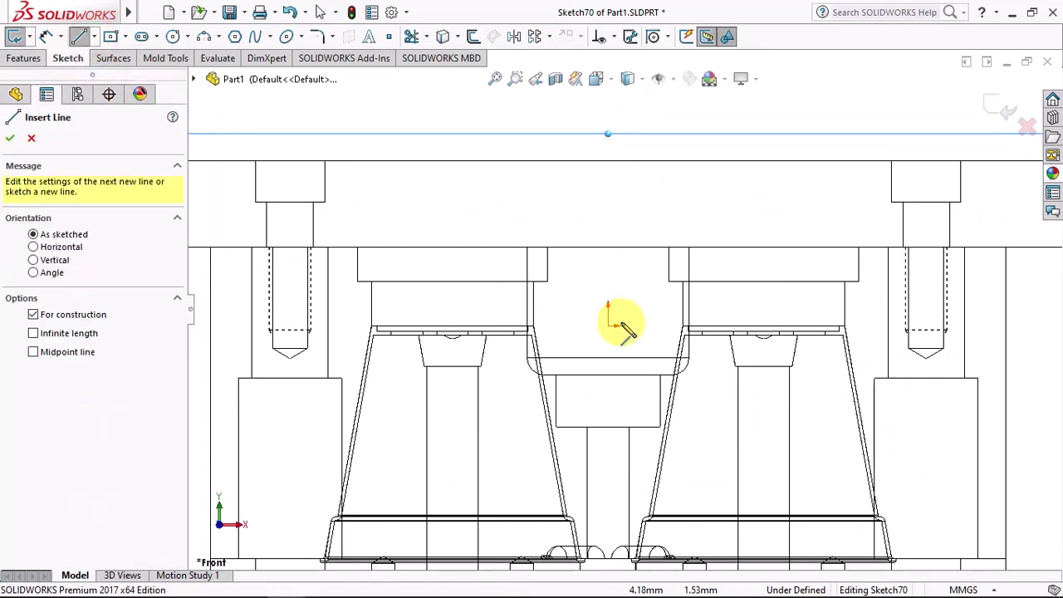
left_click(608, 325)
left_click(609, 160)
right_click(610, 155)
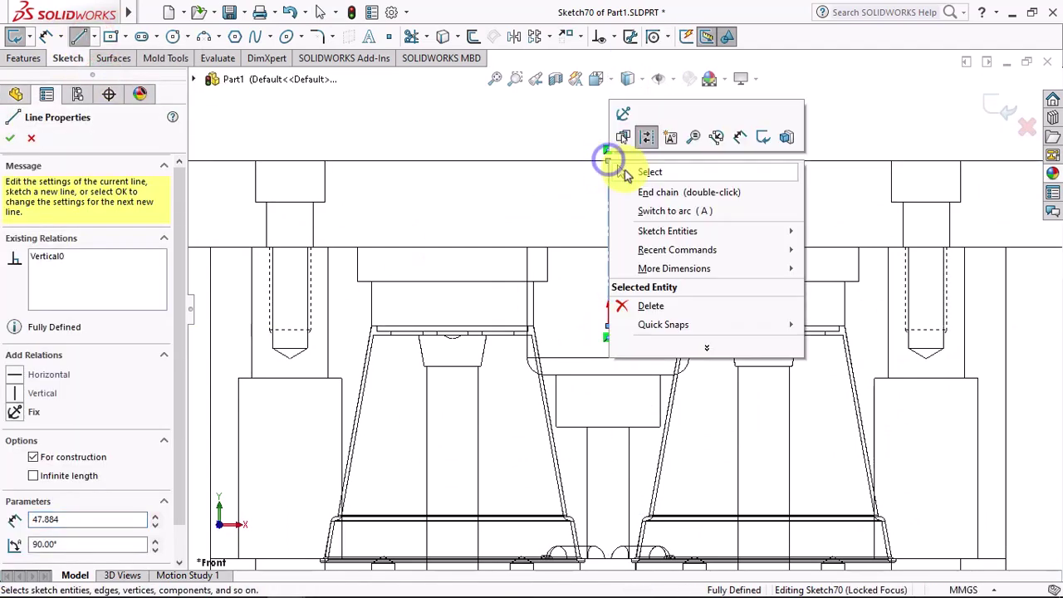
left_click(631, 171)
Draw the open stepped ring profile from the top edge: vertical, horizontal step, then diagonal
left_click(79, 37)
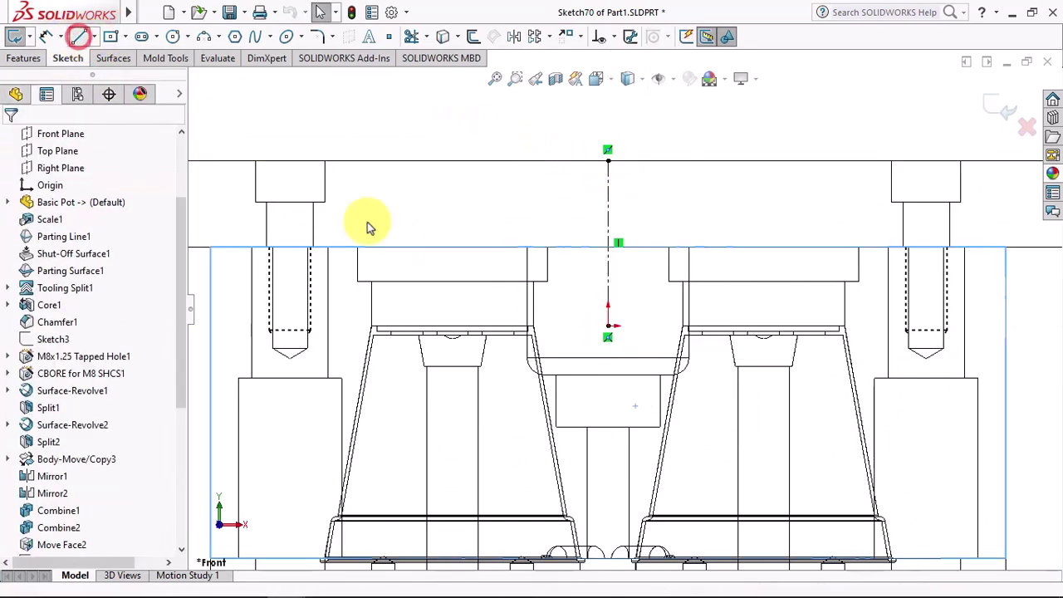
left_click(395, 160)
left_click(395, 184)
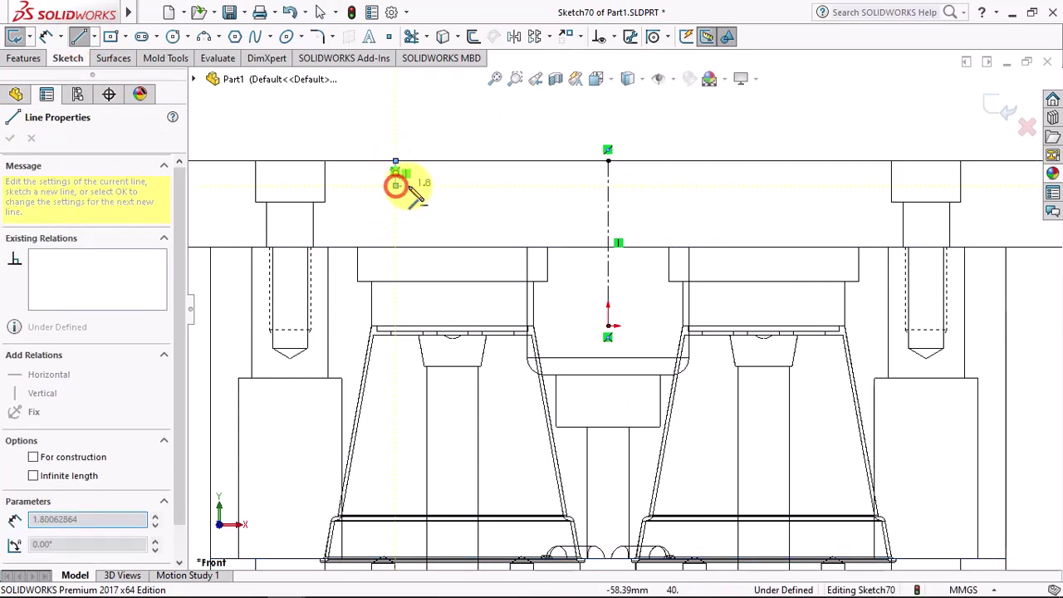
left_click(430, 184)
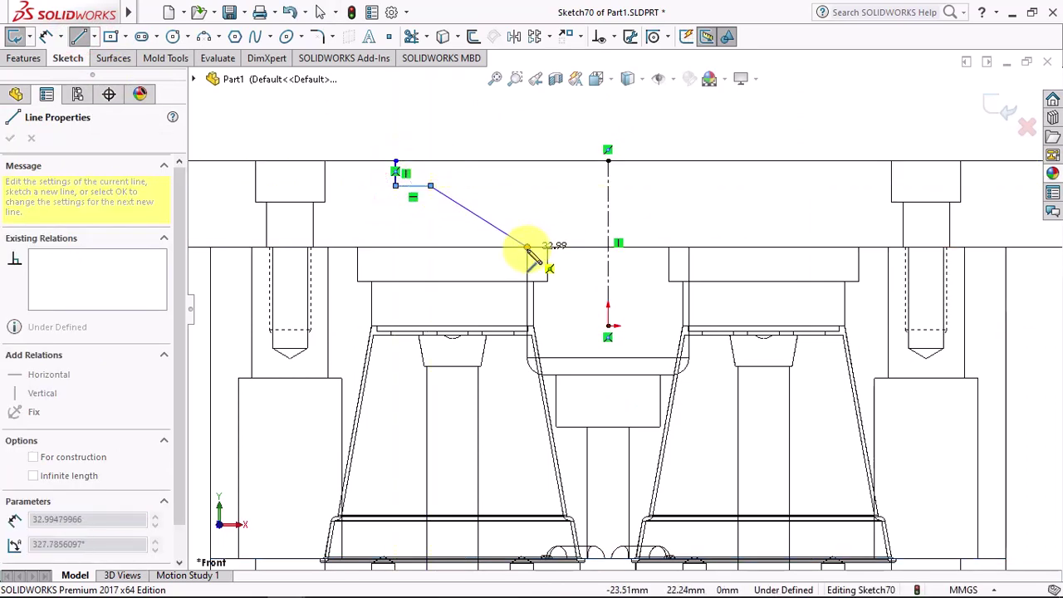
right_click(526, 248)
left_click(568, 262)
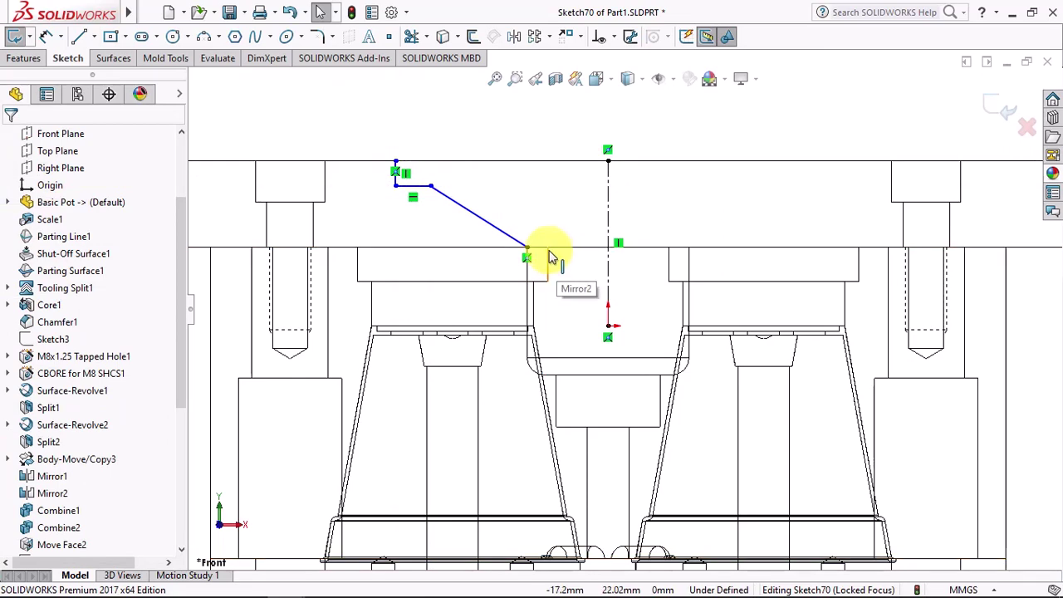
Dimension the profile: 100 mm outer width, 70 mm inner width and 5 mm step height
left_click(396, 177)
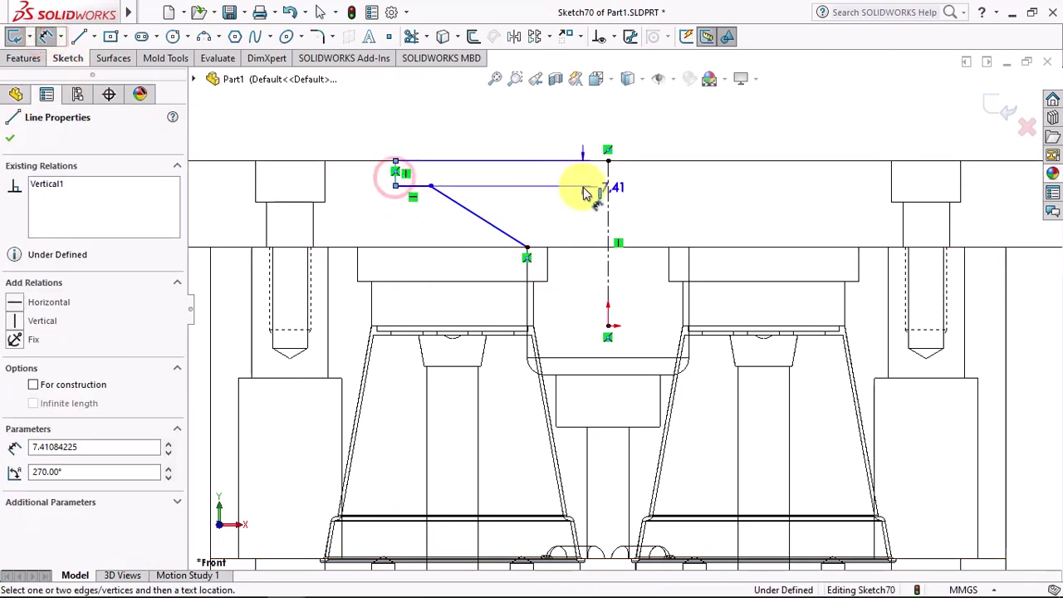
left_click(608, 203)
left_click(622, 120)
type("100")
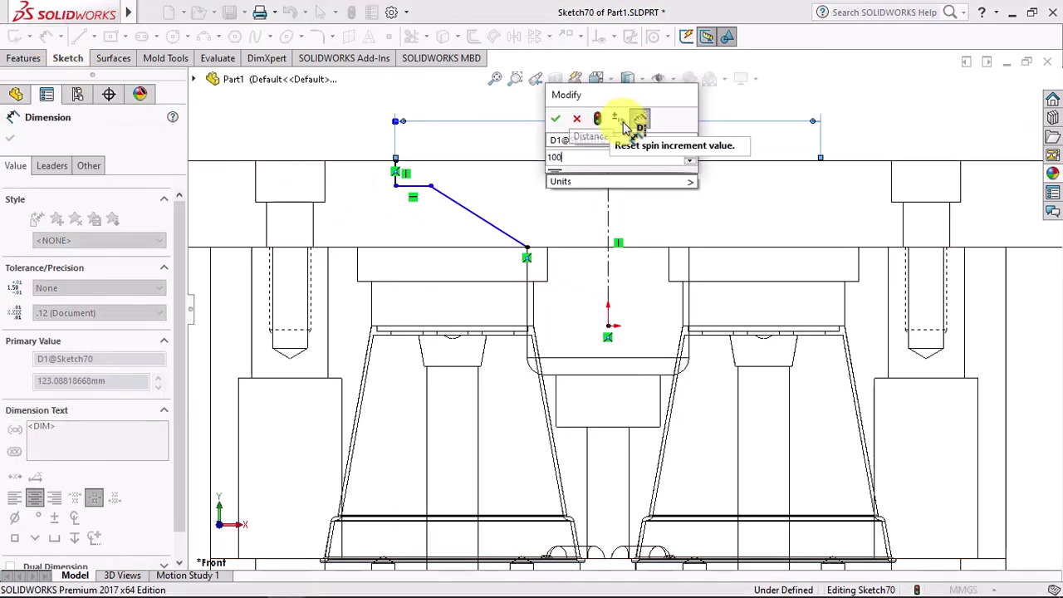
left_click(555, 120)
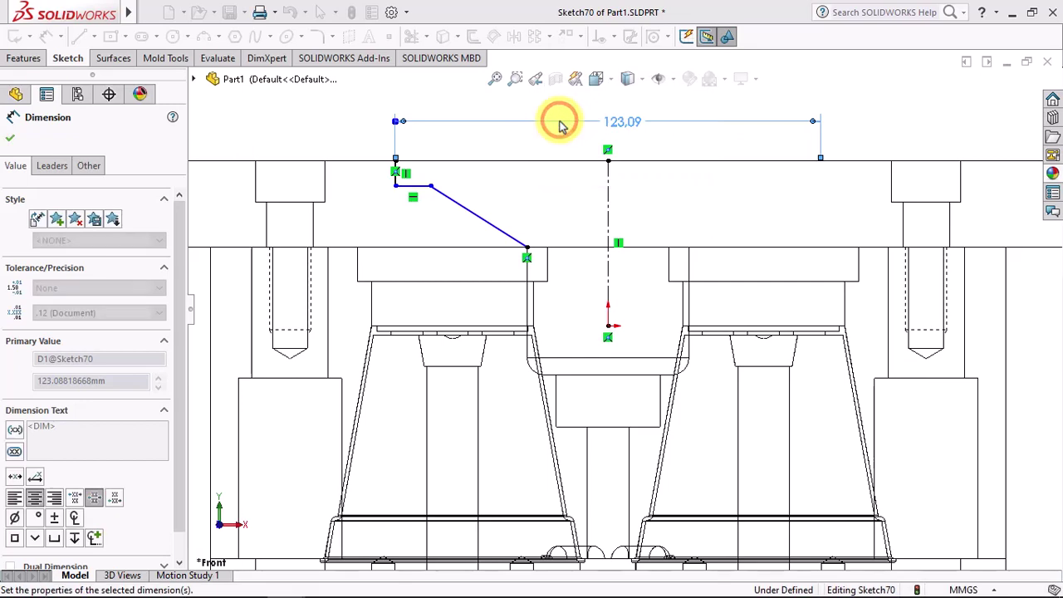
left_click(432, 186)
left_click(647, 143)
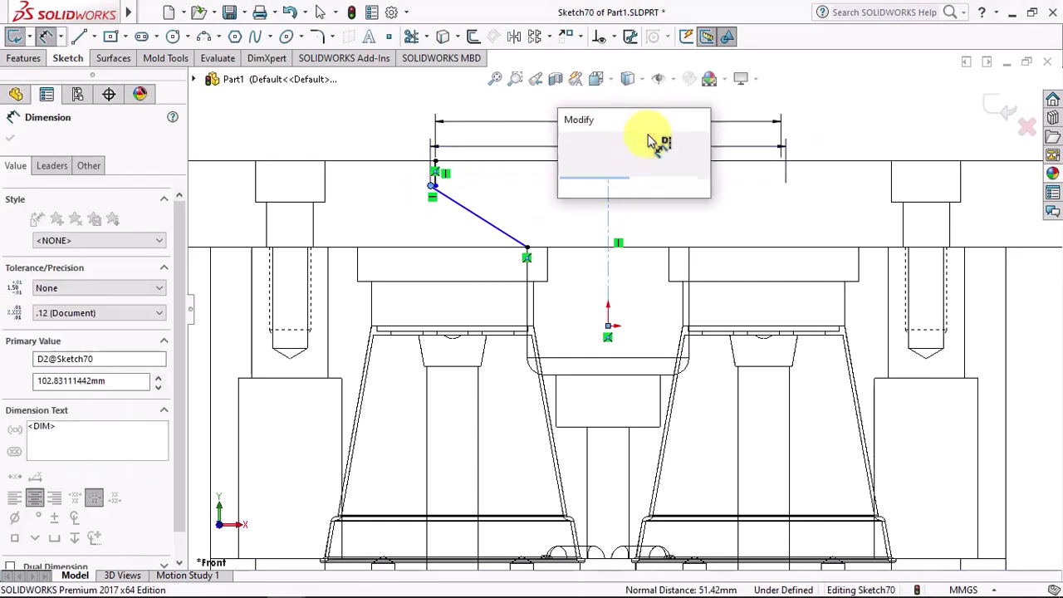
type("70")
left_click(570, 147)
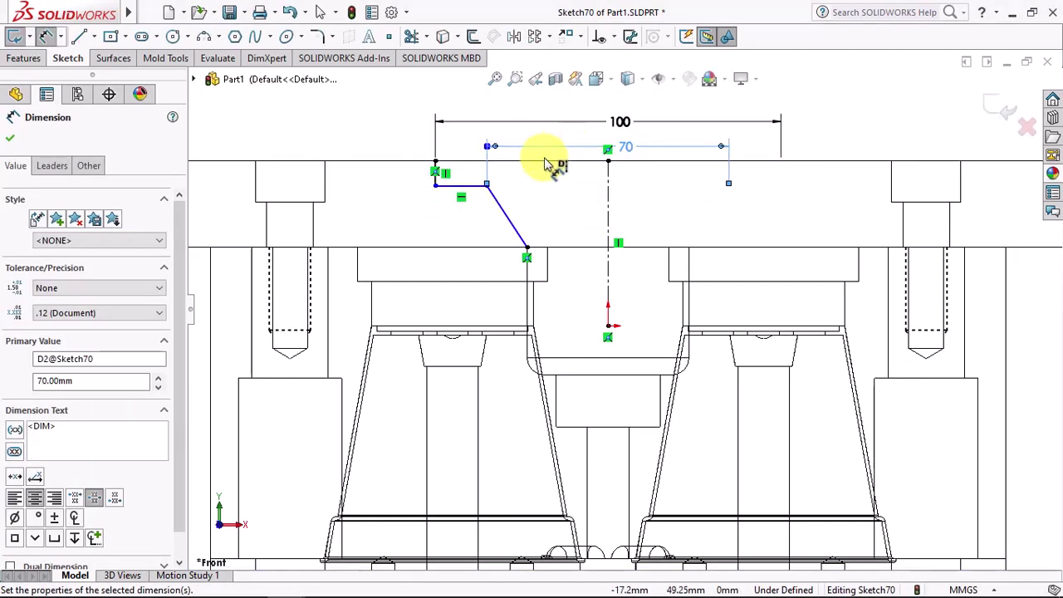
left_click(435, 177)
left_click(399, 184)
type("5")
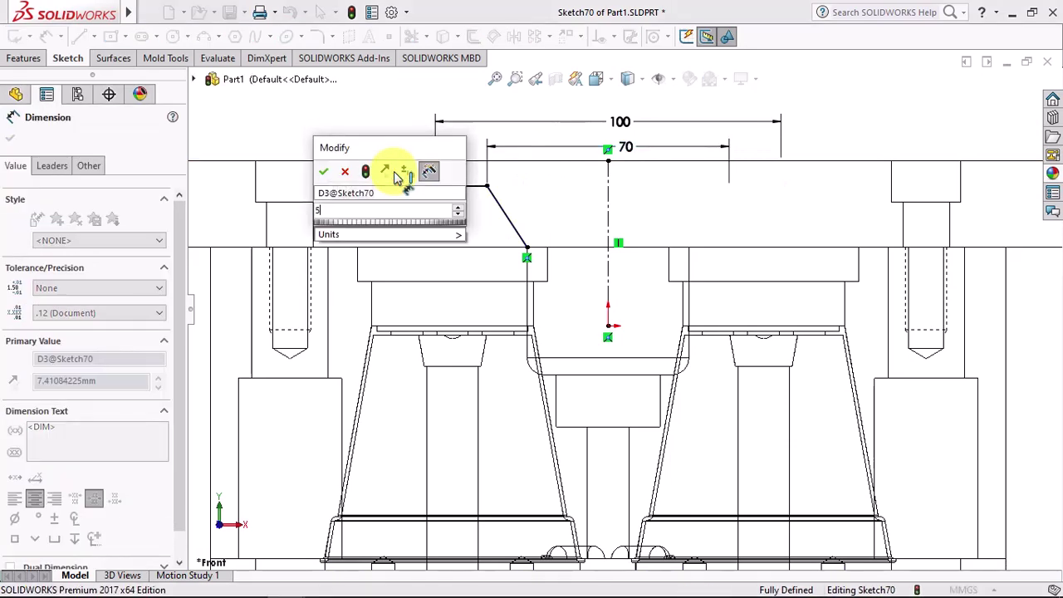
left_click(323, 174)
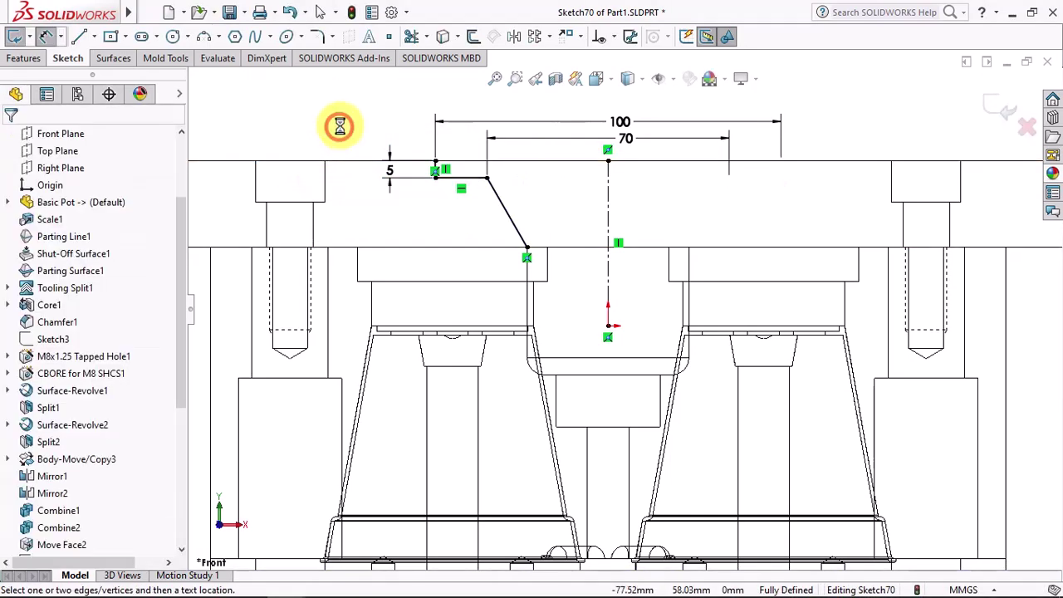
Return the display to shaded and orbit to an isometric angle
left_click(114, 58)
left_click(627, 78)
left_click(627, 99)
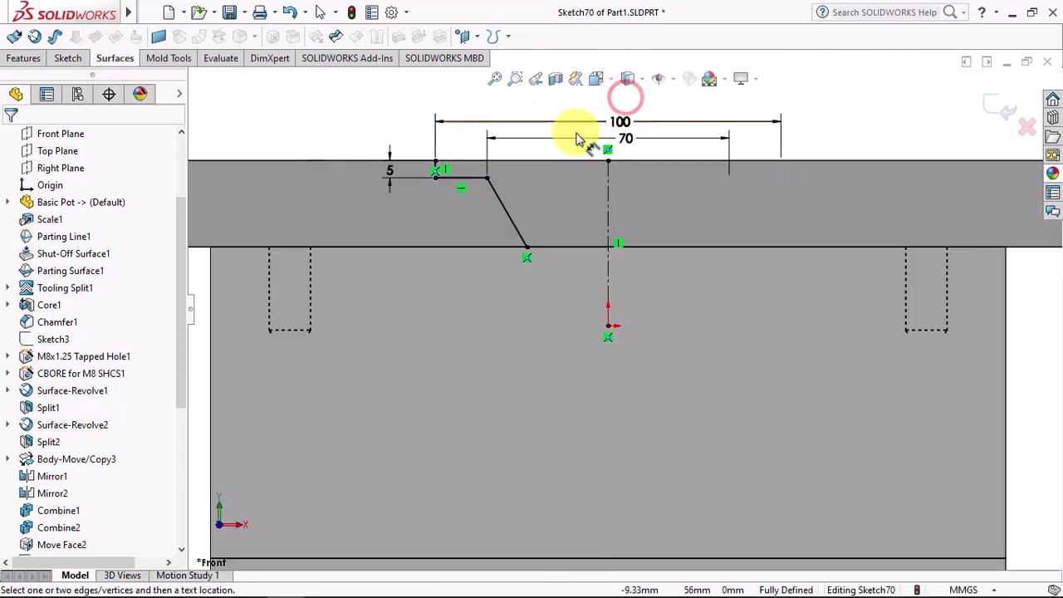
middle_click_drag(576, 135, 559, 198)
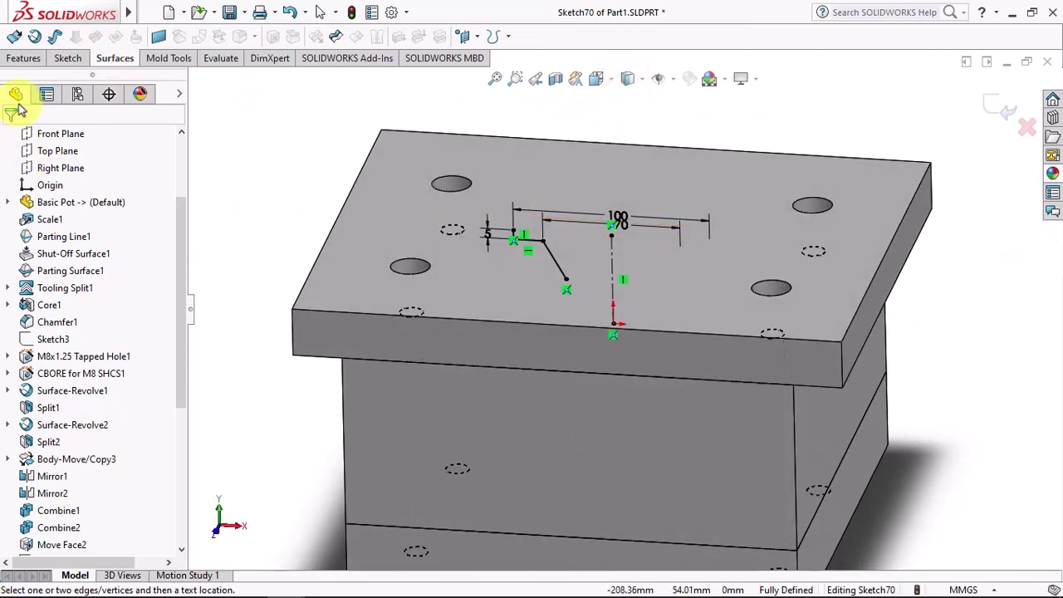
Revolve the profile 360° into Surface-Revolve3 and select it
left_click(34, 37)
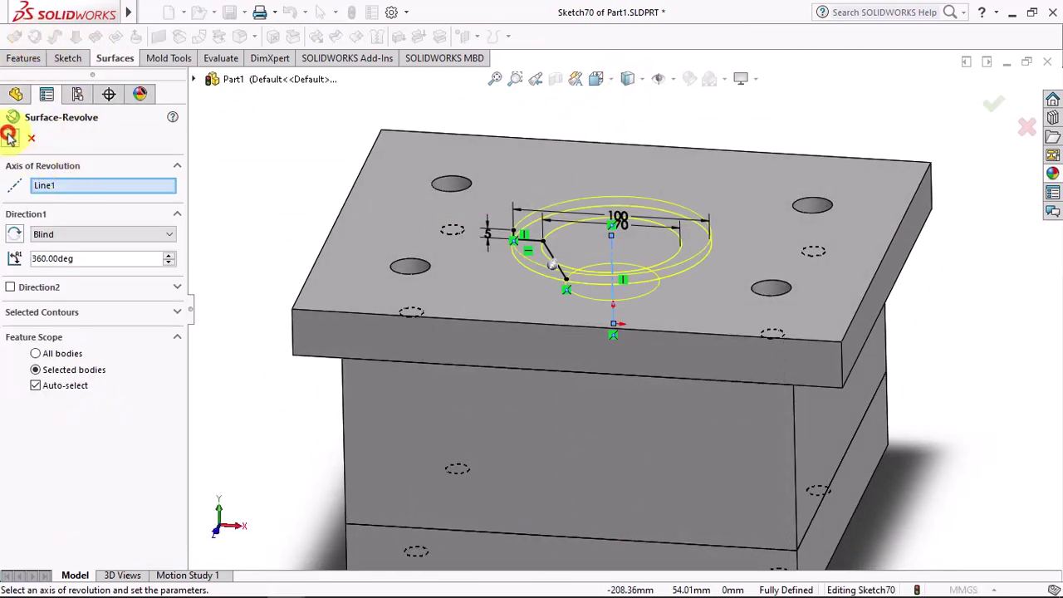
left_click(10, 136)
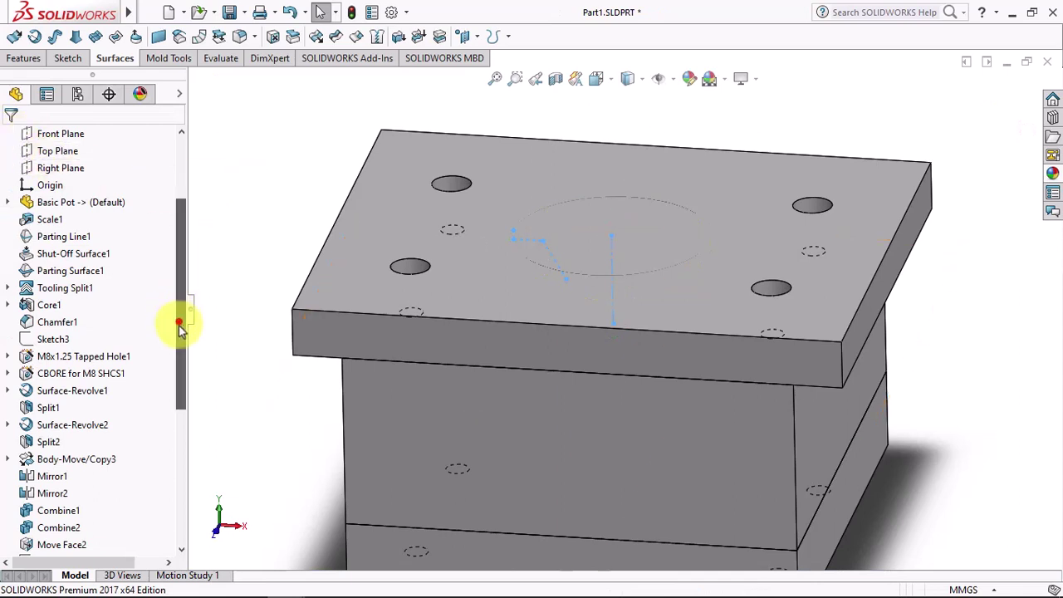
left_click_drag(179, 330, 177, 535)
left_click(153, 544)
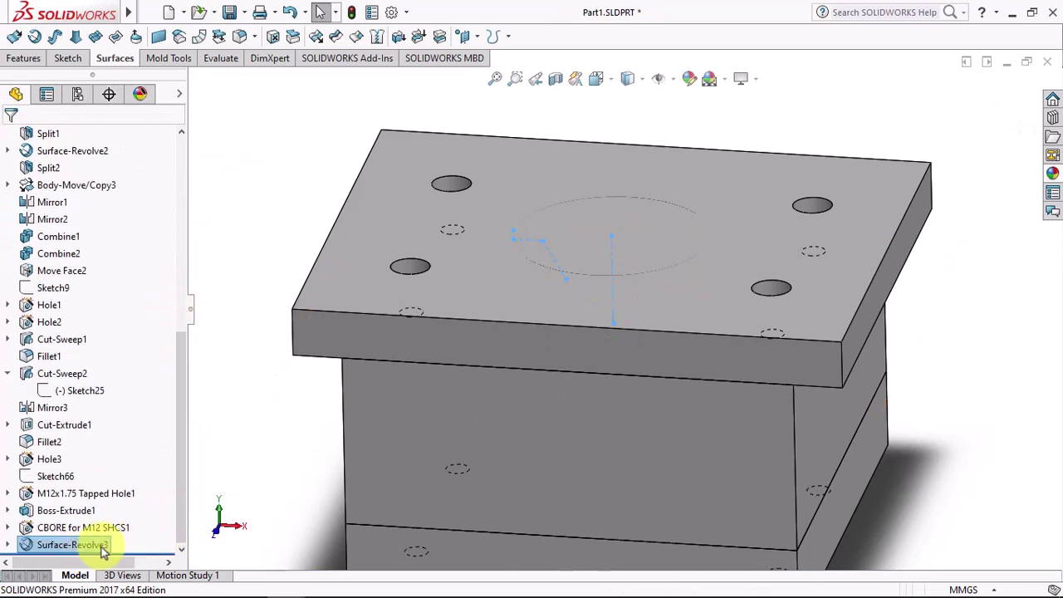
Cut the top plate with the revolved surface to form the stepped locating-ring recess
left_click(440, 36)
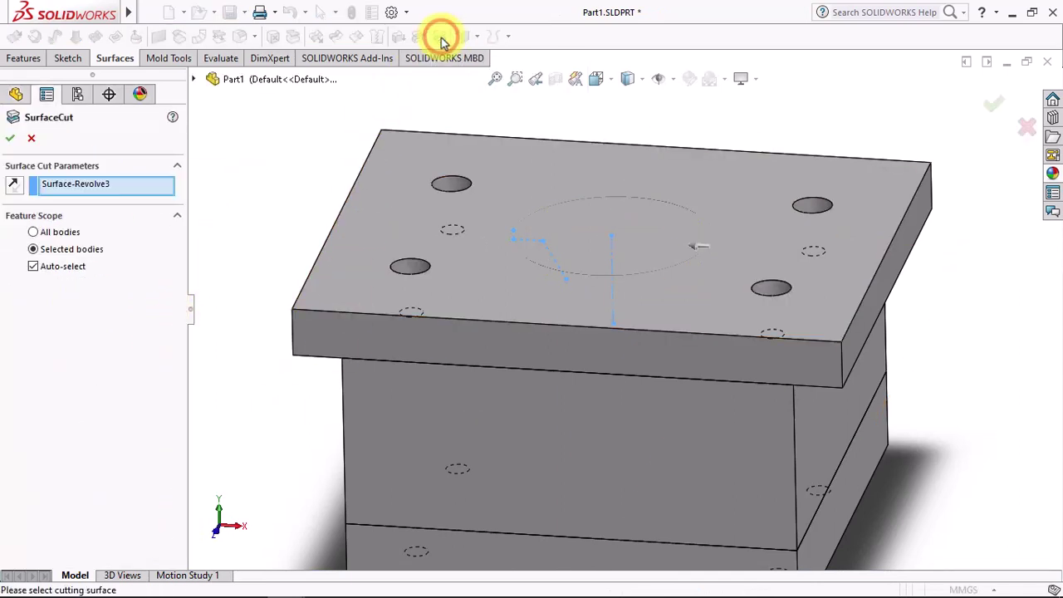
left_click(10, 137)
scroll(133, 245, "up", 7)
scroll(133, 245, "up", 2)
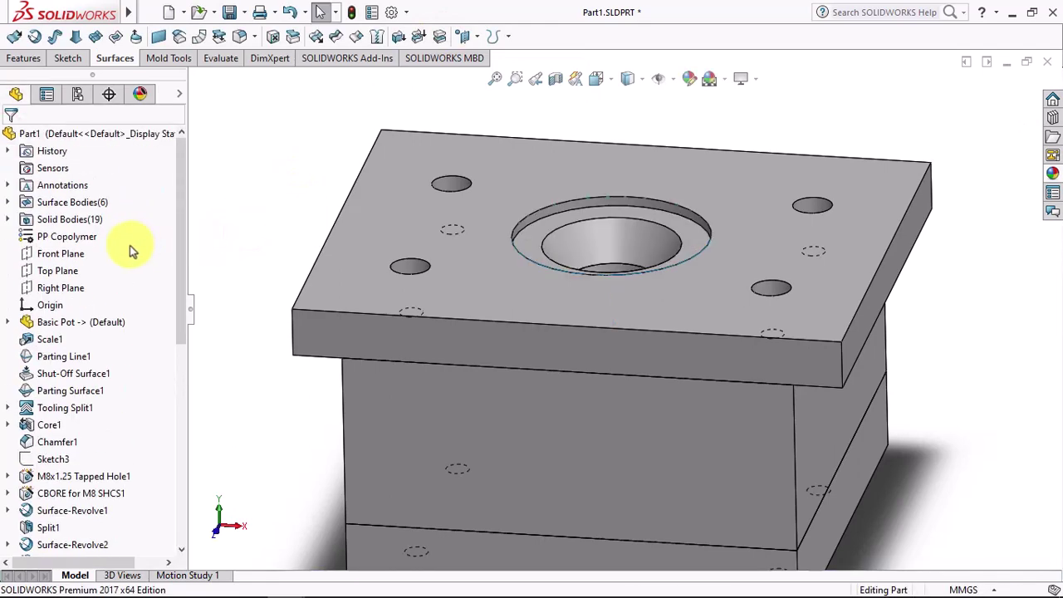
Hide the surface bodies and select the annular counterbore face around the central hole
left_click(73, 202)
left_click(83, 176)
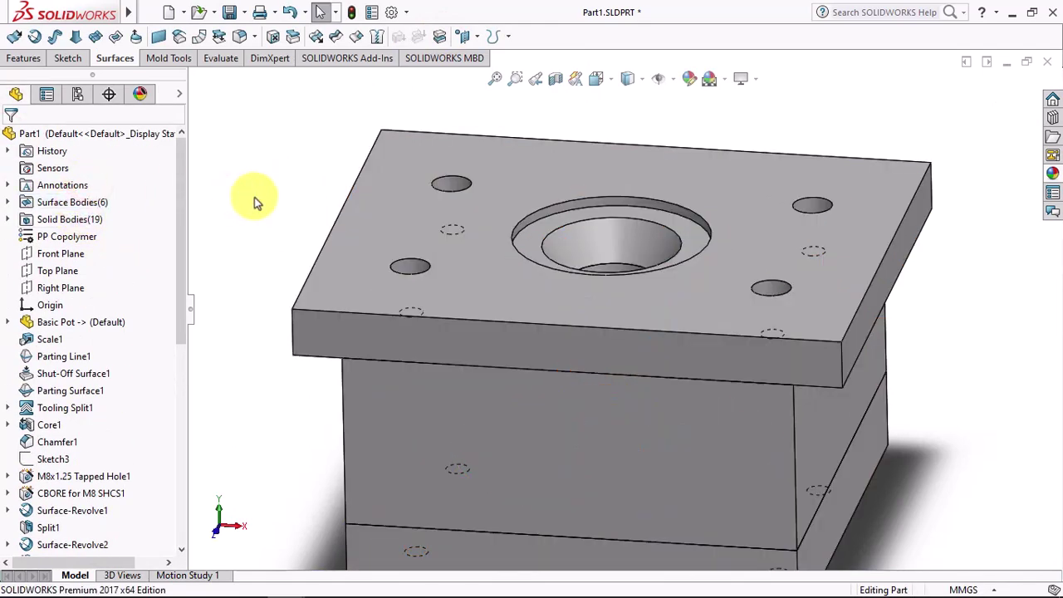
middle_click_drag(372, 246, 361, 308)
left_click(605, 180)
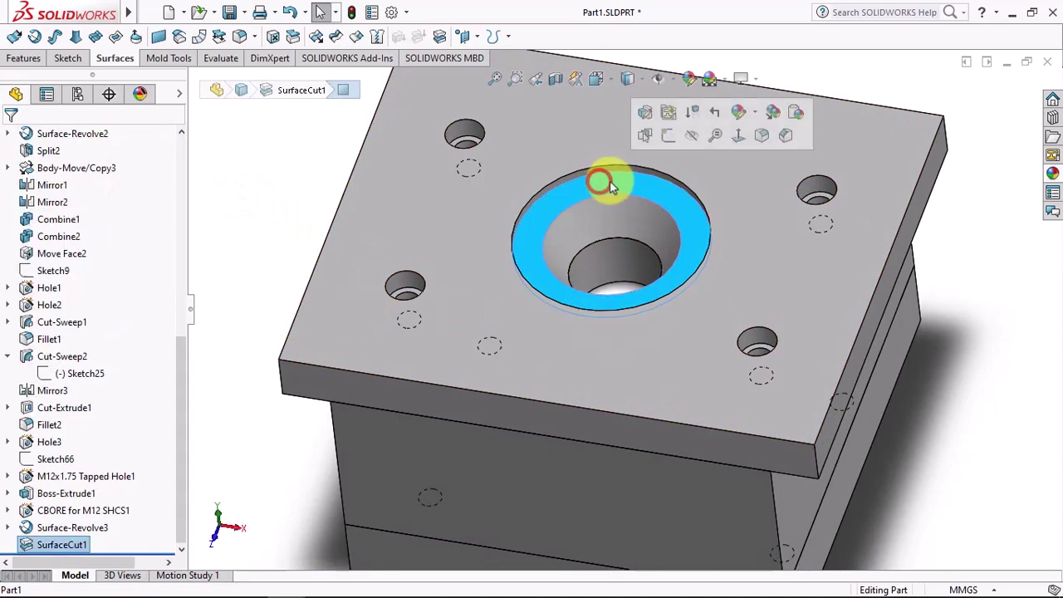
On the counterbore face, draw a horizontal midpoint construction line from the hole centre, dimensioned 85 mm
left_click(666, 142)
left_click(92, 36)
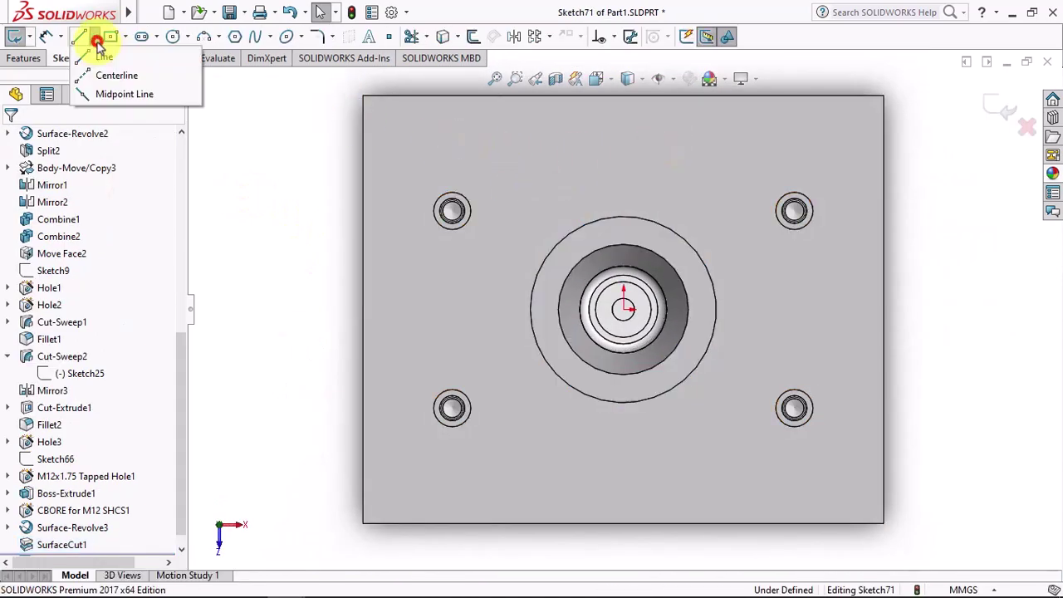
left_click(114, 73)
left_click(34, 352)
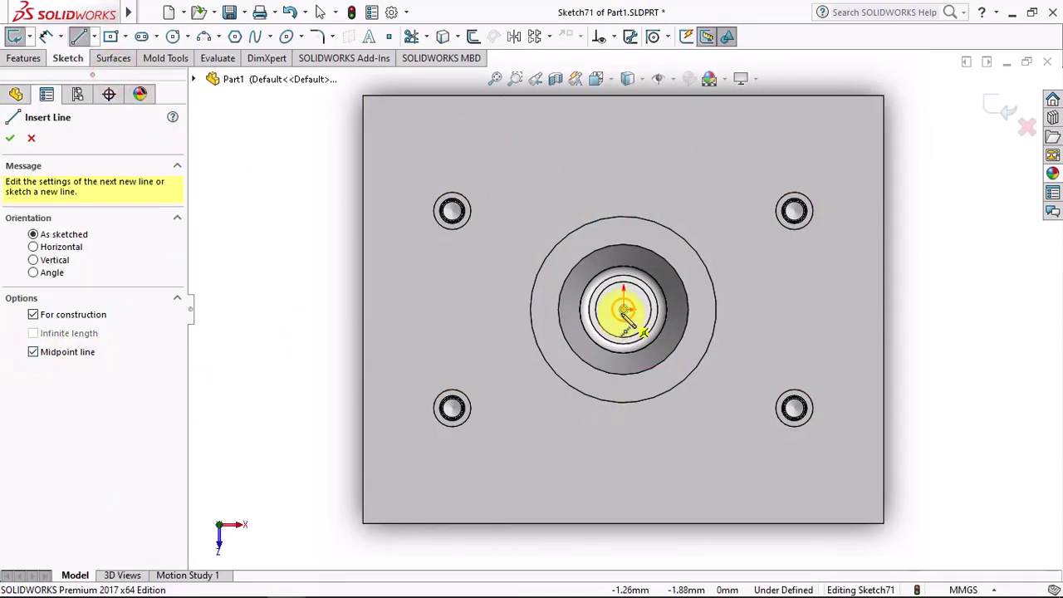
left_click(625, 309)
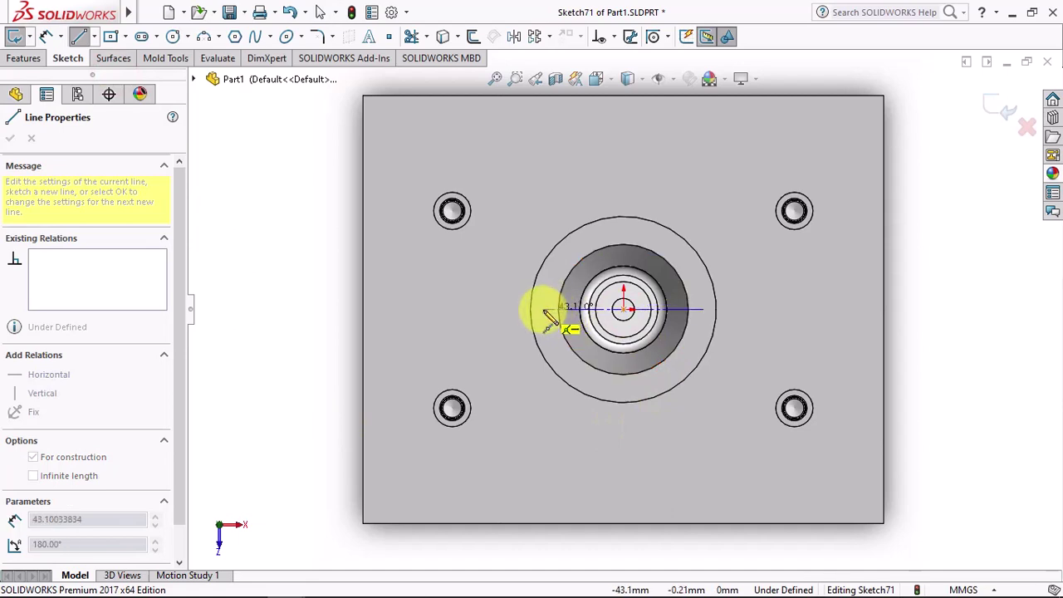
left_click(577, 310)
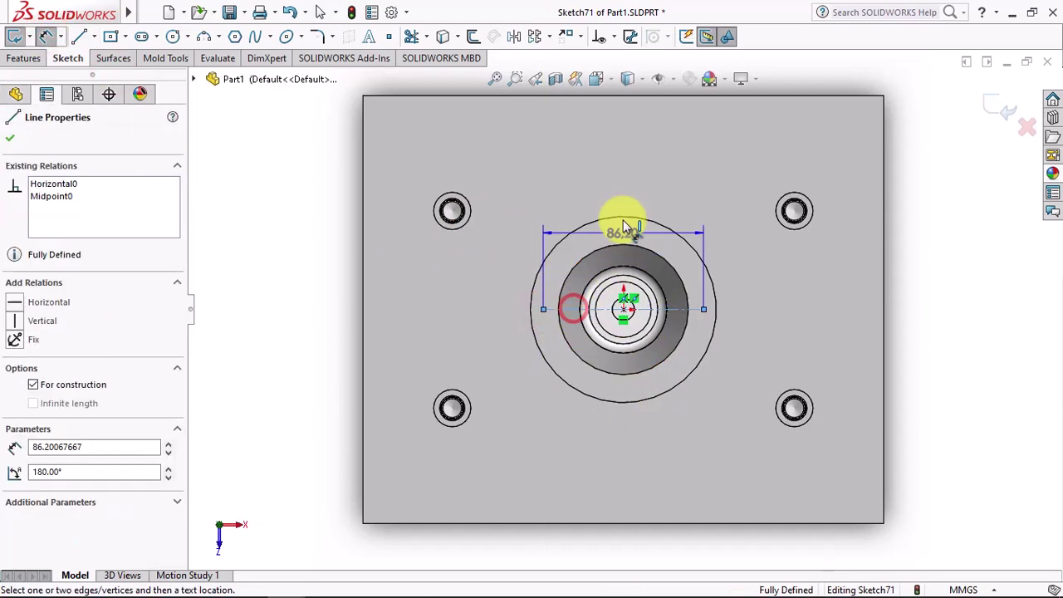
left_click(622, 192)
key("Return")
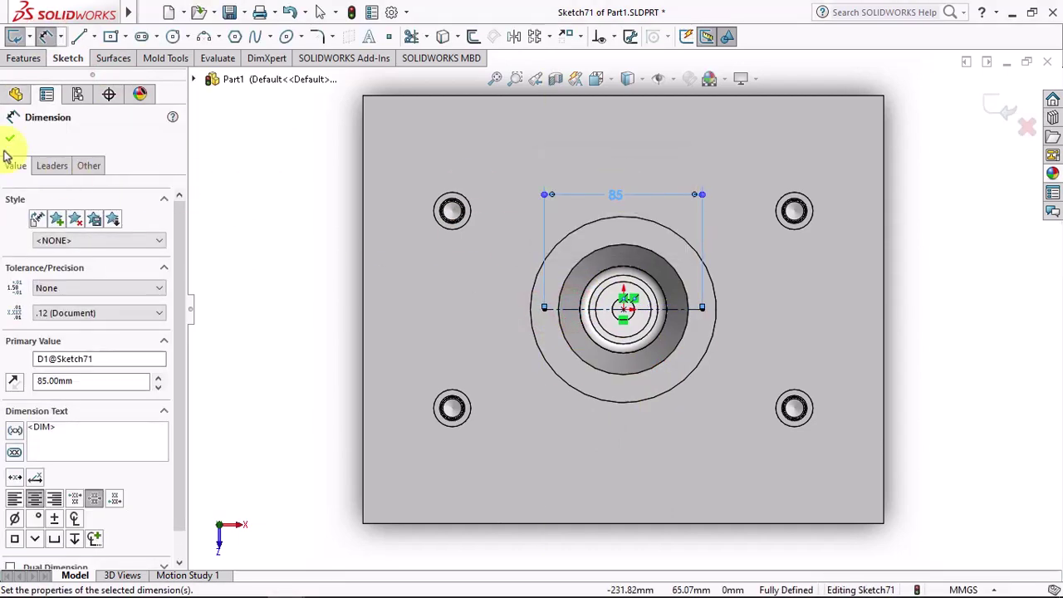
left_click(10, 138)
left_click(23, 64)
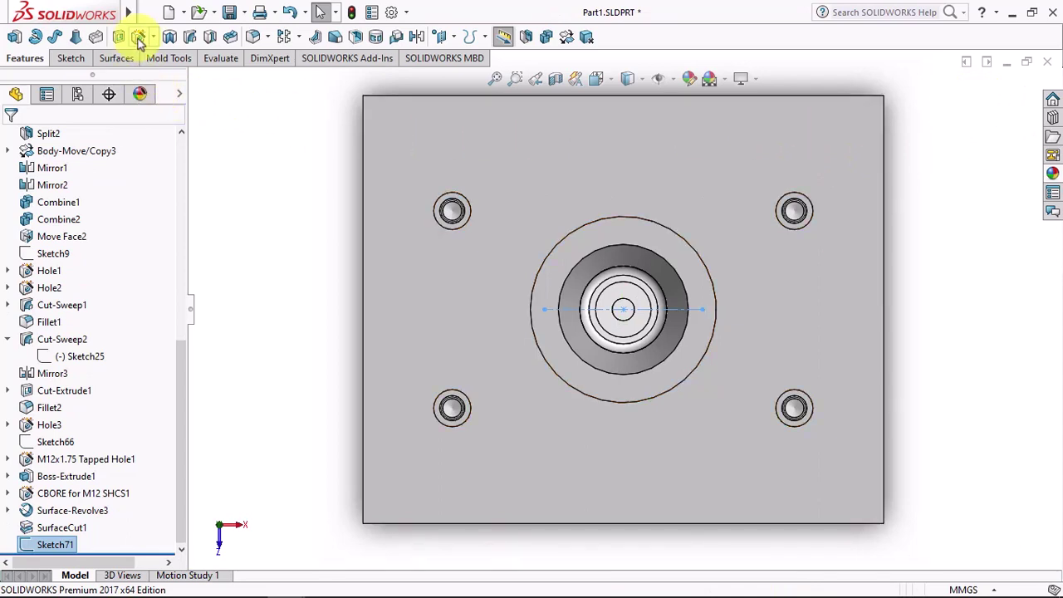
Define a straight bottoming tapped hole, M6x1.0, blind 15 mm deep
left_click(136, 37)
left_click(25, 345)
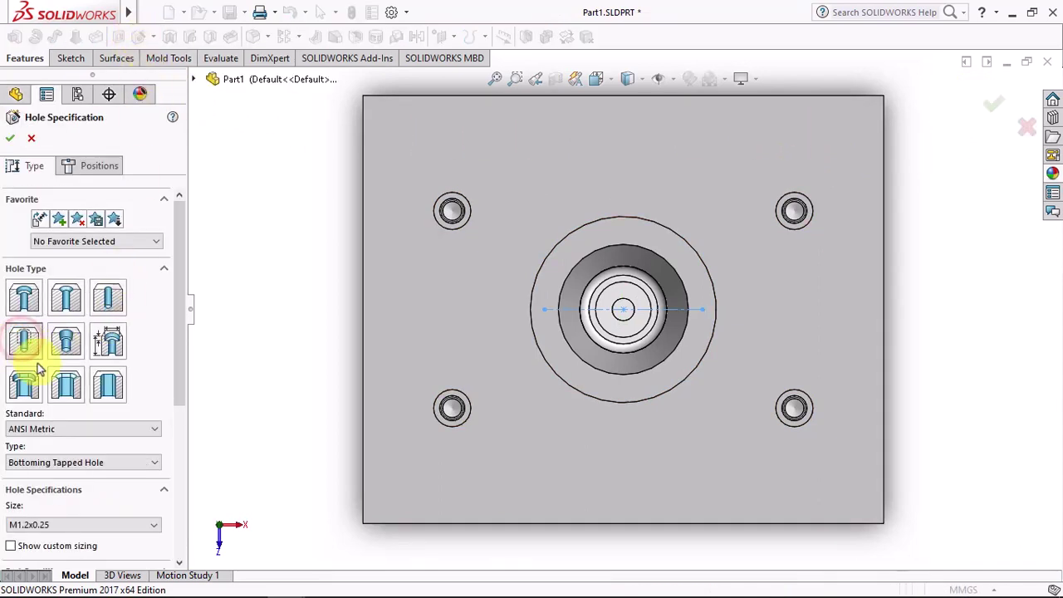
scroll(178, 415, "down", 5)
left_click(104, 360)
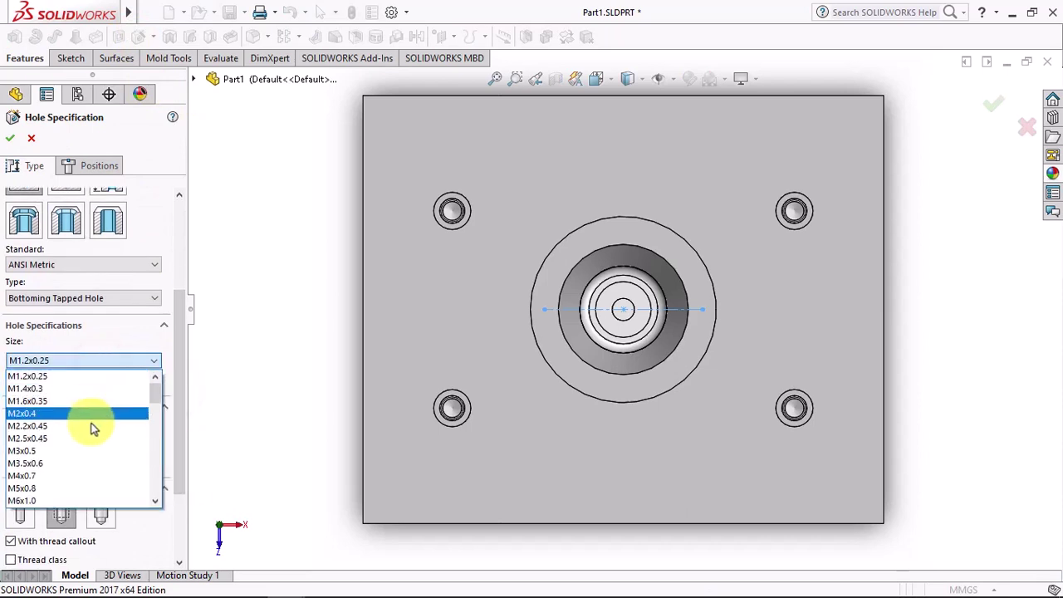
left_click(85, 462)
left_click(78, 427)
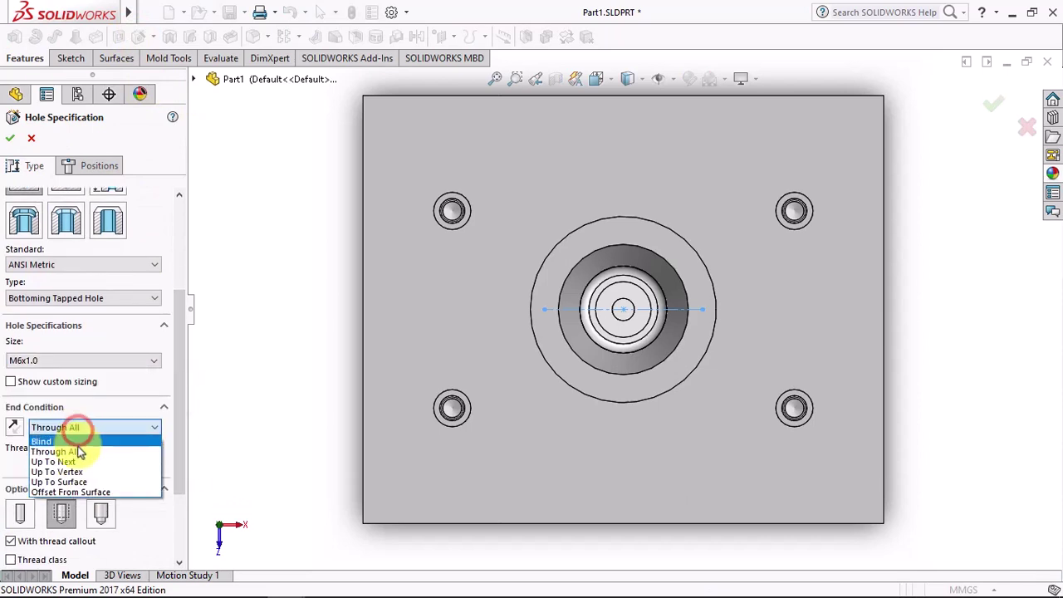
left_click(83, 440)
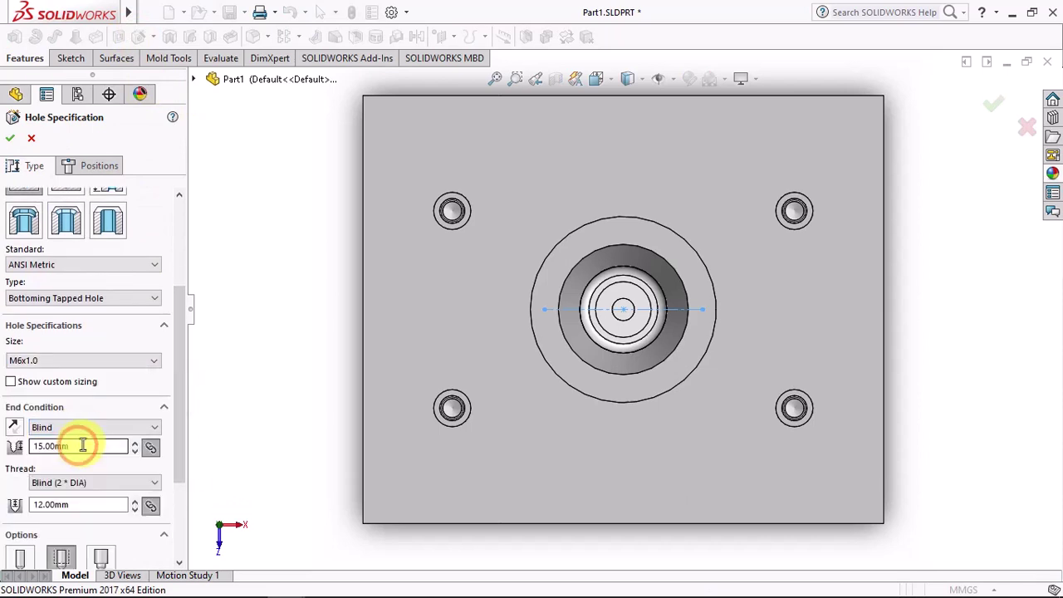
Place the tapped holes at both ends of the 85 mm construction line and confirm
left_click(98, 169)
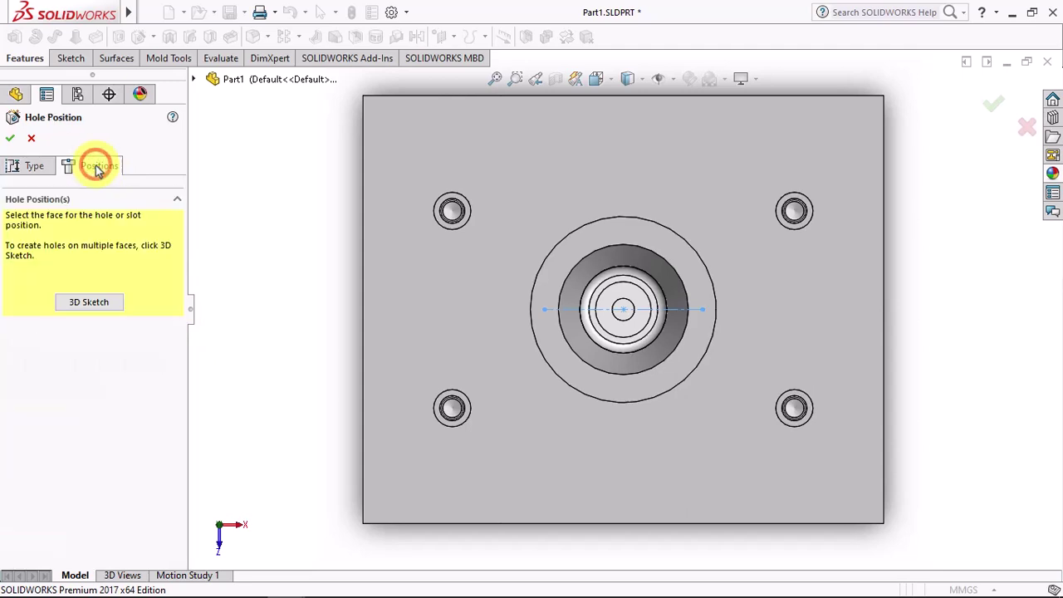
scroll(639, 355, "down", 3)
left_click(474, 276)
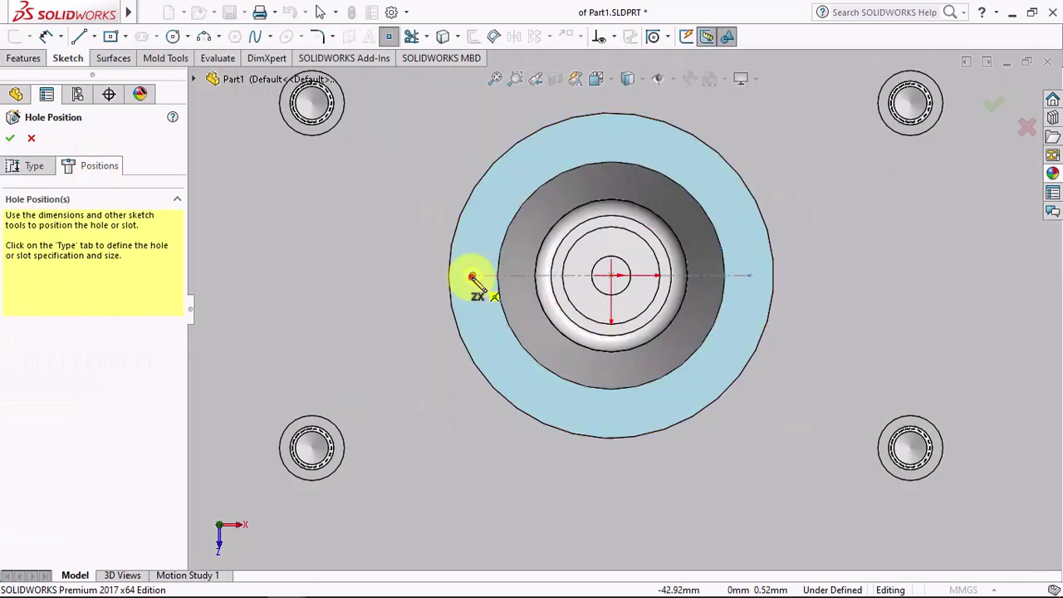
left_click(749, 276)
scroll(750, 254, "up", 3)
middle_click_drag(751, 253, 758, 214)
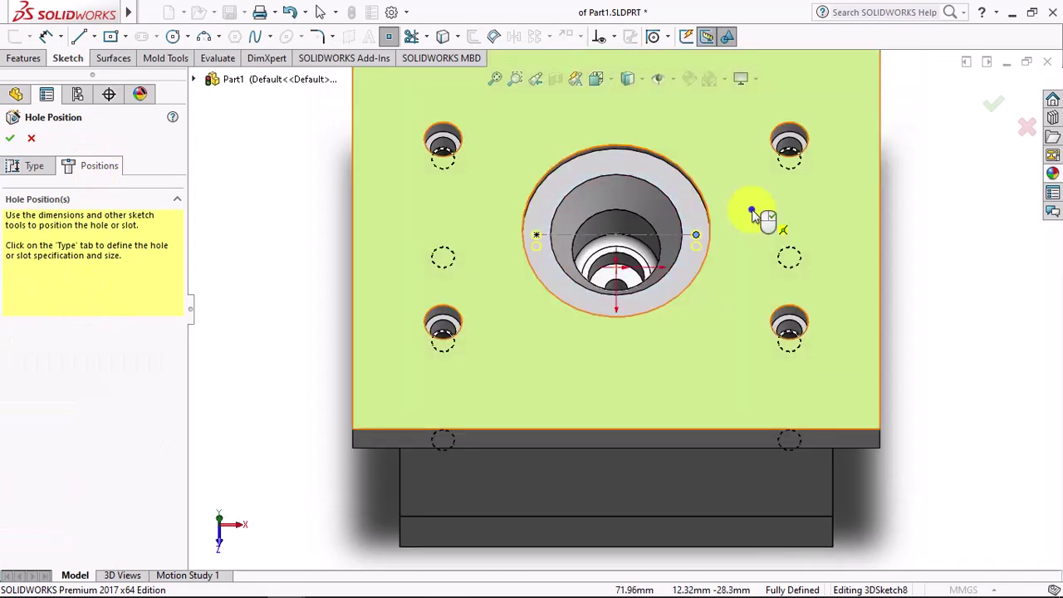
key("Return")
left_click(953, 259)
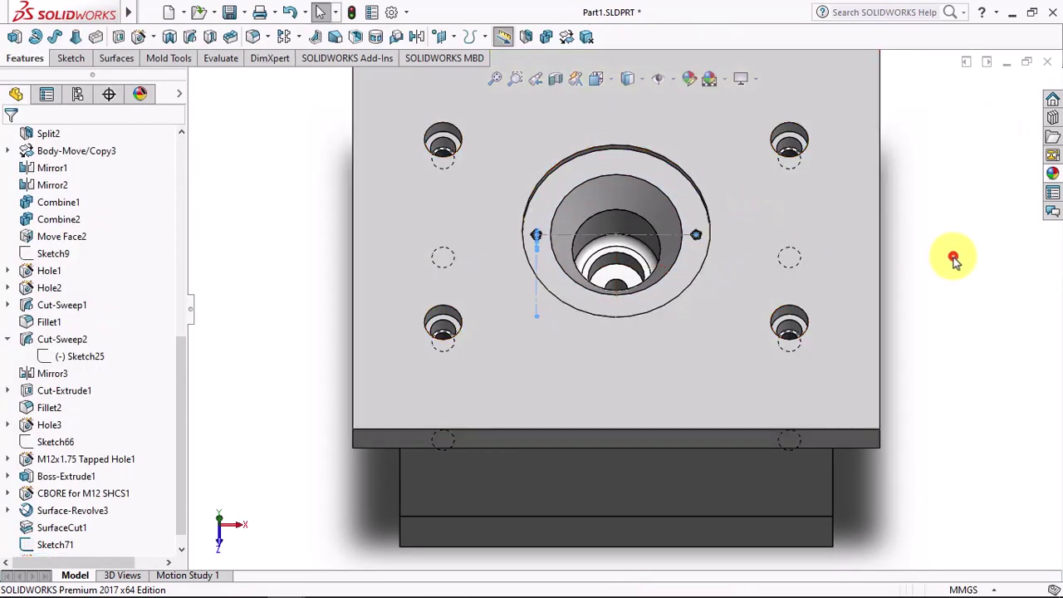
Sketch on the counterbore face and convert its outline edges into the sketch
left_click(664, 235)
scroll(883, 296, "up", 3)
mouse_move(882, 296)
middle_mouse_down()
mouse_move(701, 274)
mouse_move(683, 247)
middle_mouse_up()
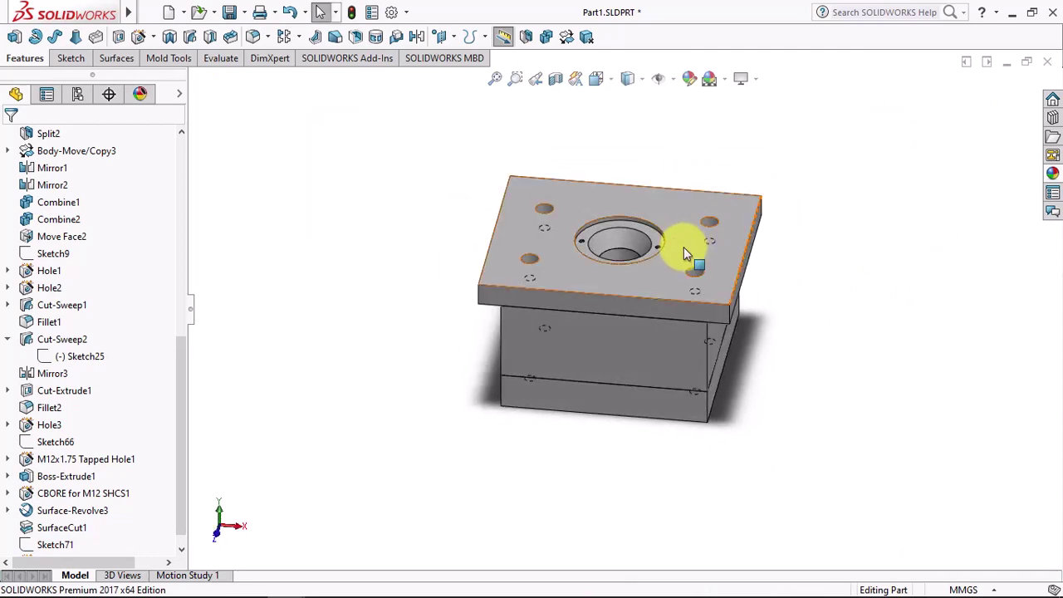
scroll(612, 235, "down", 5)
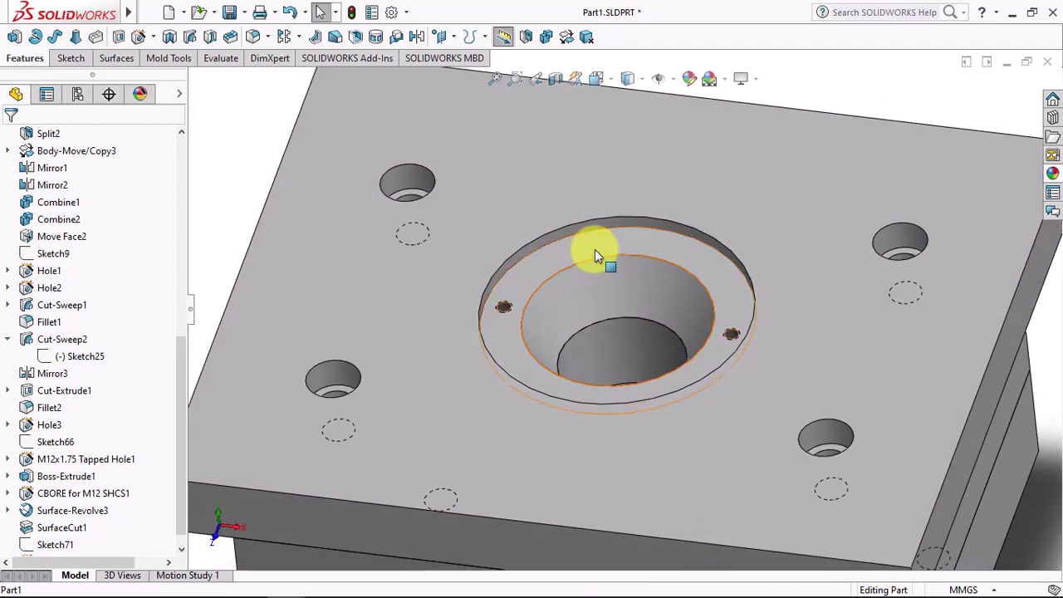
left_click(594, 243)
left_click(611, 229)
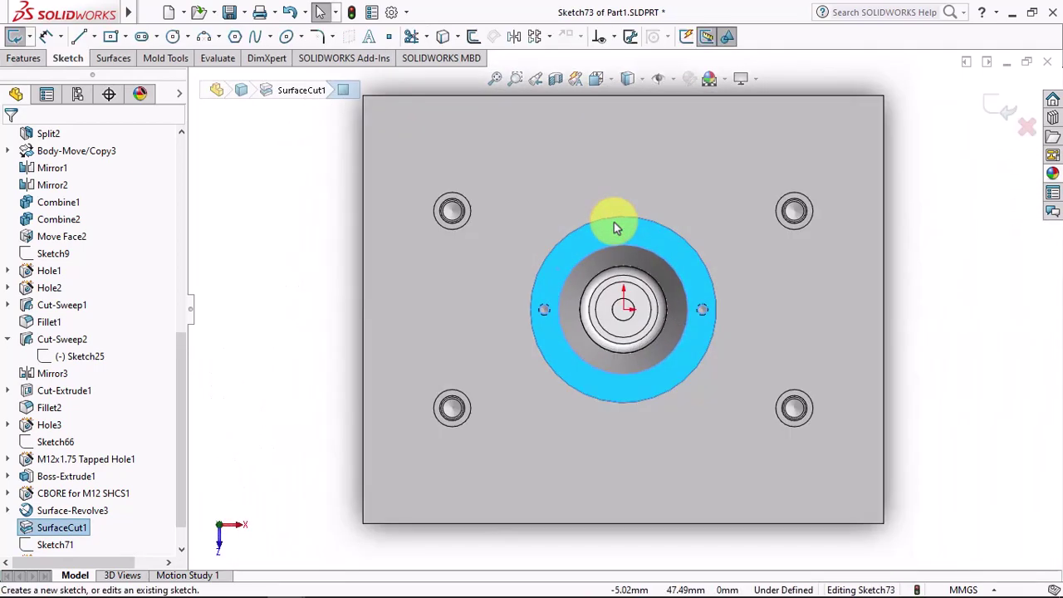
left_click(442, 36)
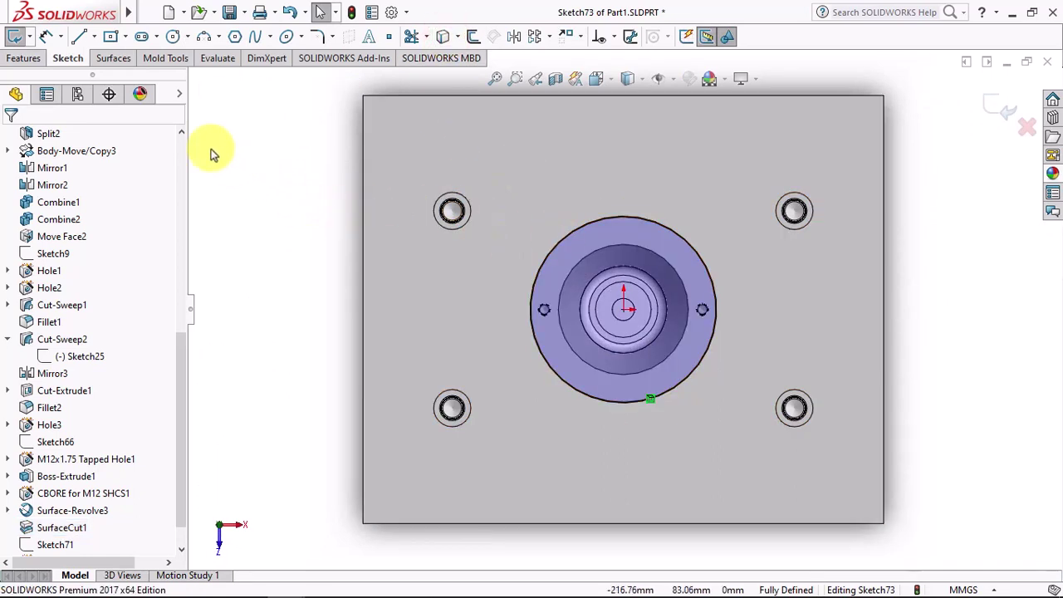
left_click(20, 59)
Extrude the outline 15 mm blind as an unmerged thin feature with a 15 mm wall
left_click(14, 37)
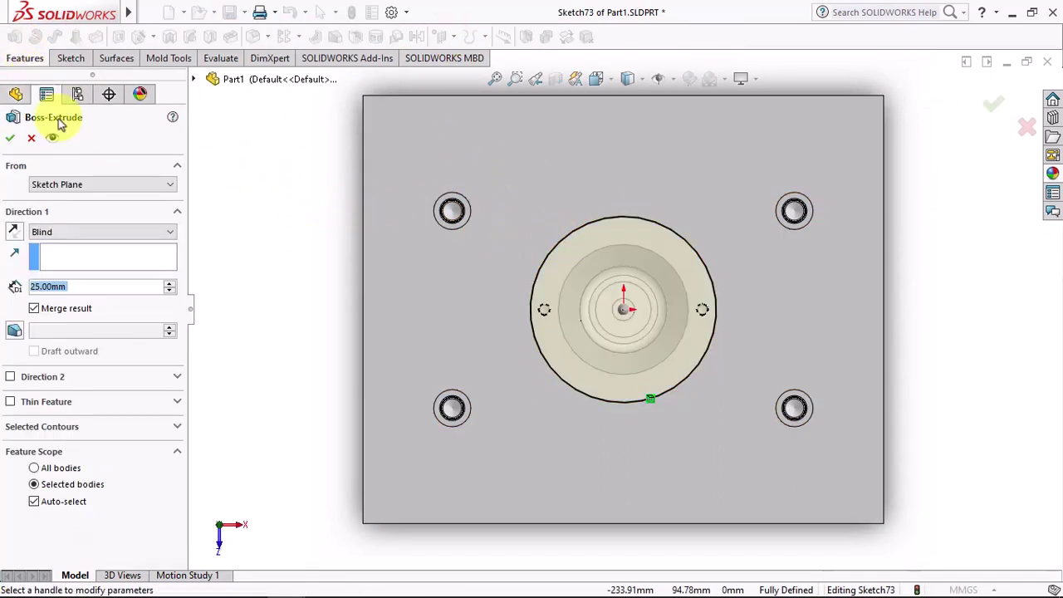
left_click(35, 311)
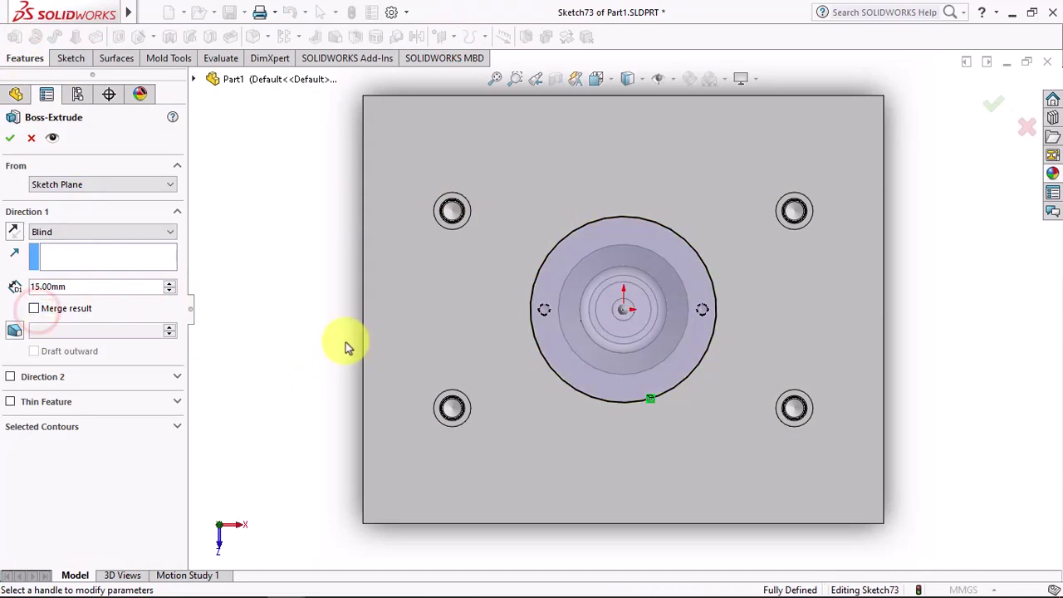
middle_click_drag(343, 343, 308, 218)
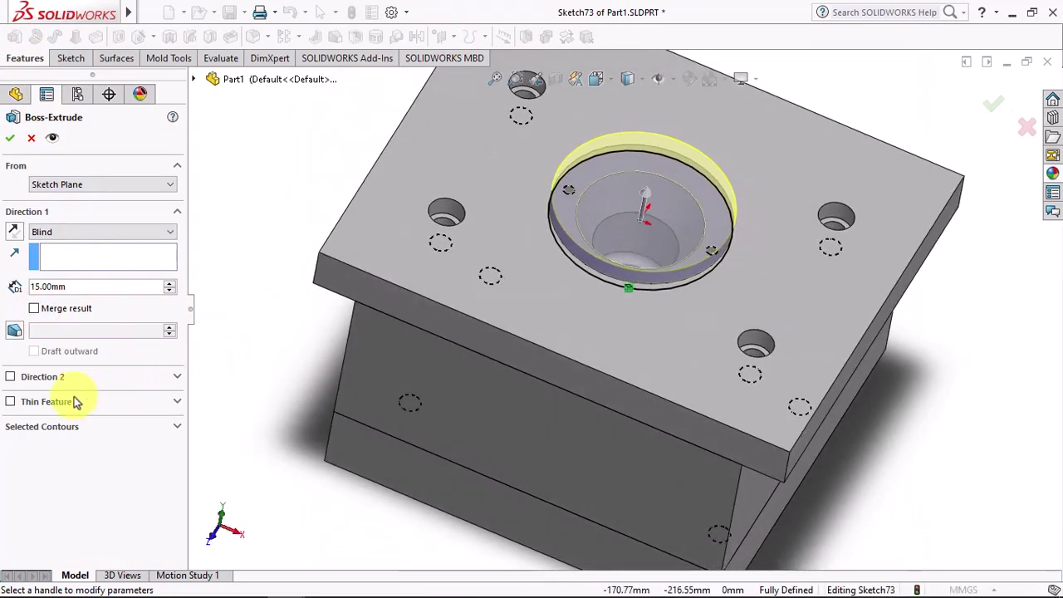
left_click(11, 402)
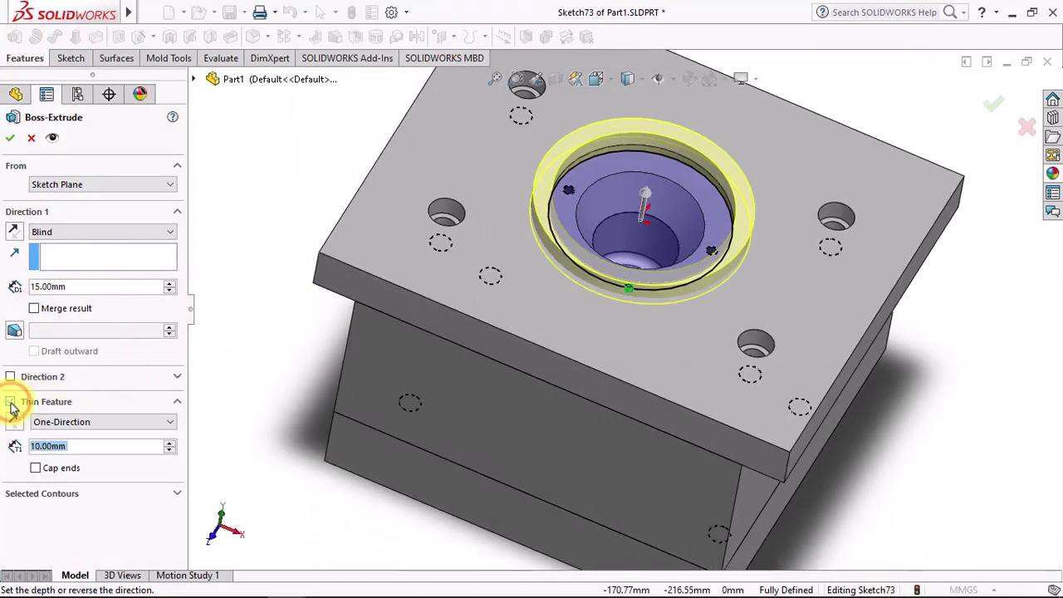
type("15")
key("Return")
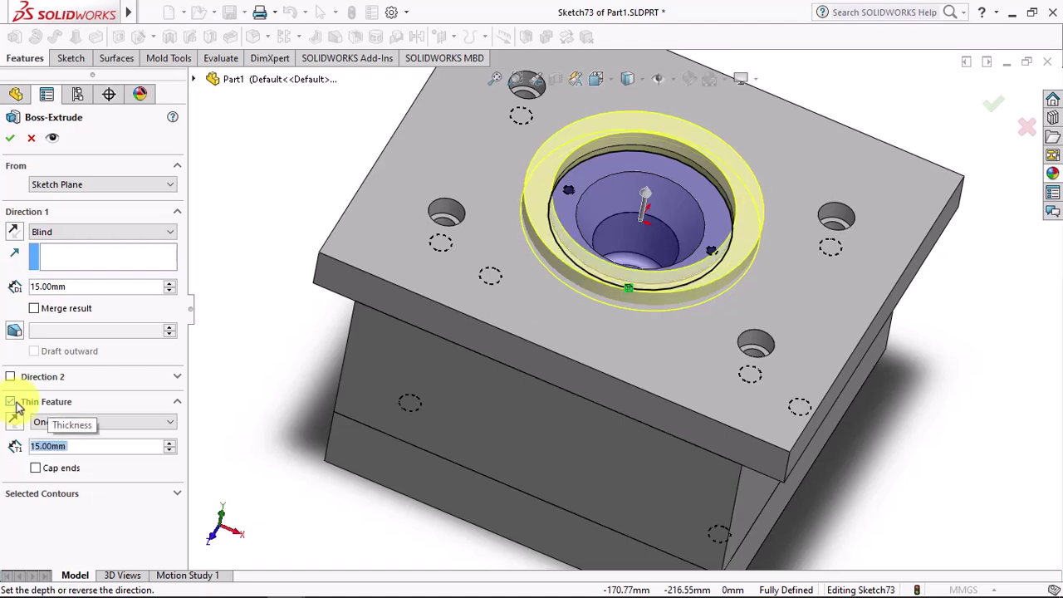
middle_click_drag(443, 398, 609, 244)
scroll(581, 249, "down", 5)
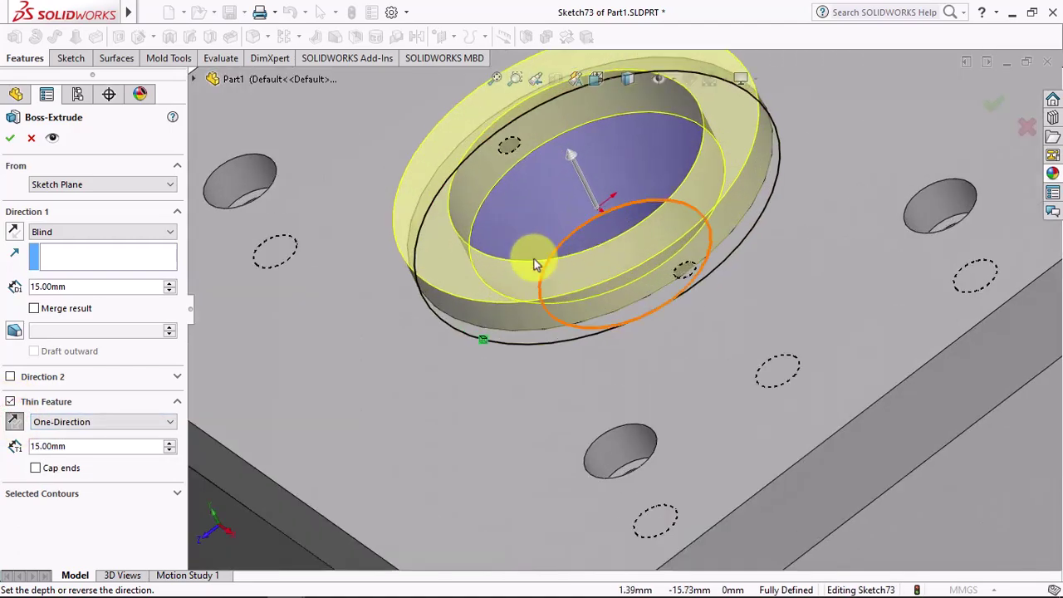
mouse_move(533, 261)
middle_mouse_down()
mouse_move(523, 155)
mouse_move(527, 237)
mouse_move(542, 280)
middle_mouse_up()
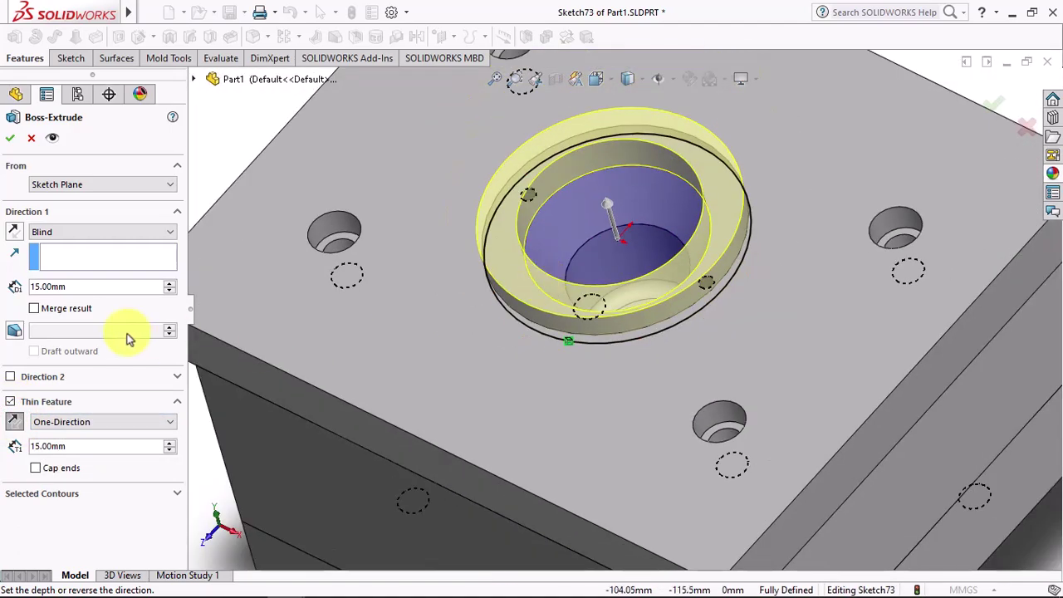
left_click(11, 139)
Section the part on the Front Plane to inspect the ring and tapped holes, then restore isometric
key("ctrl+7")
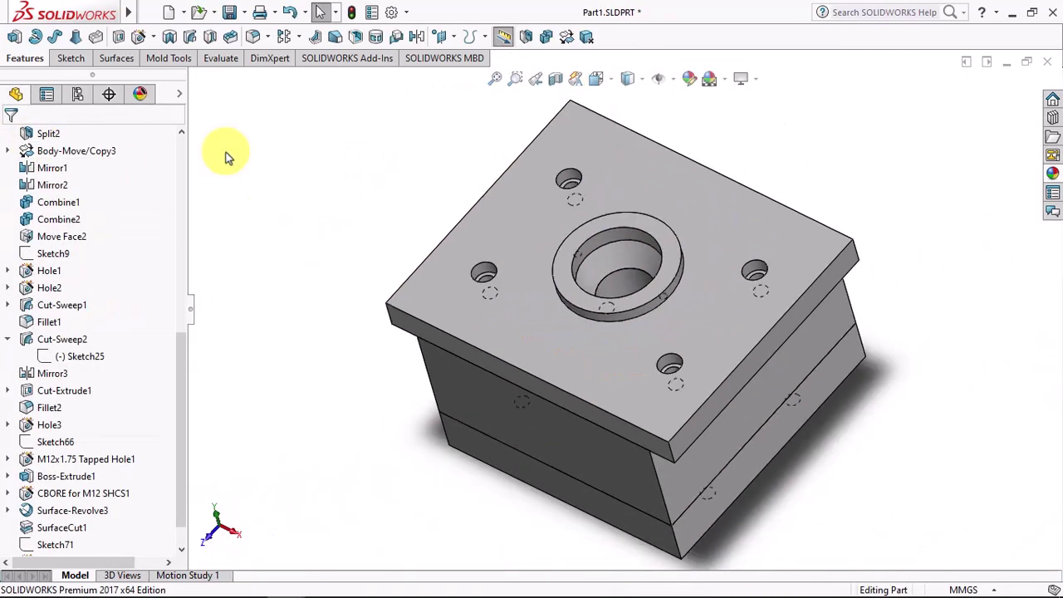
left_click(557, 78)
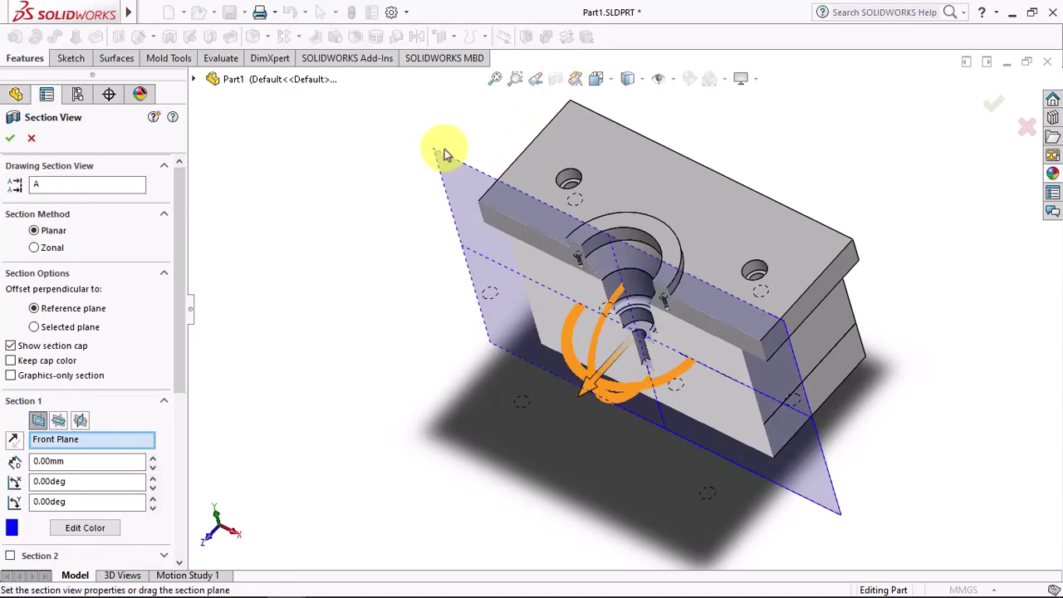
left_click(27, 139)
middle_click_drag(451, 308, 540, 237)
scroll(645, 240, "down", 3)
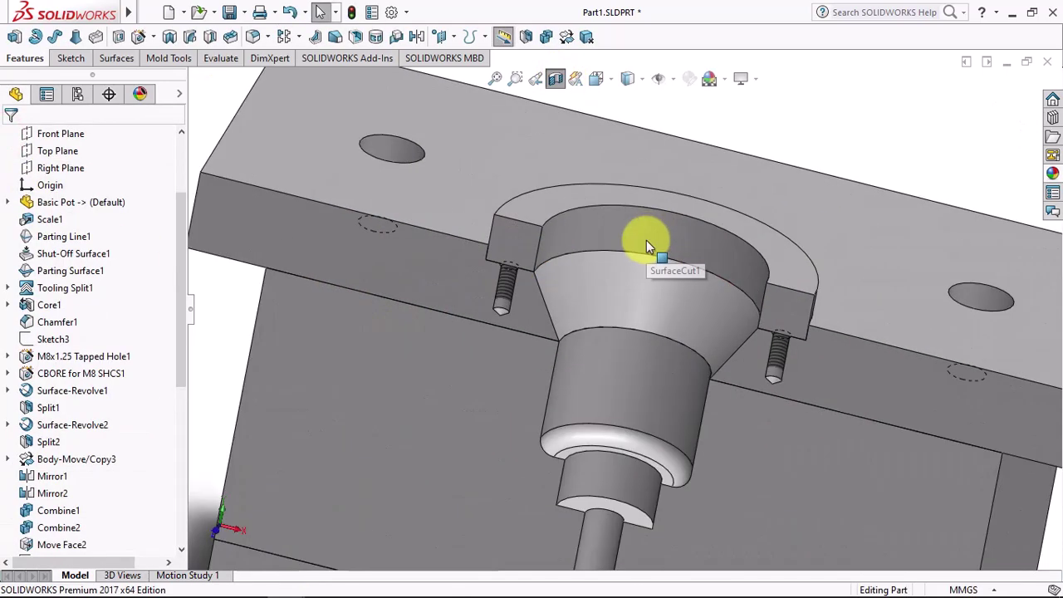
scroll(643, 240, "up", 1)
left_click(555, 78)
key("ctrl+7")
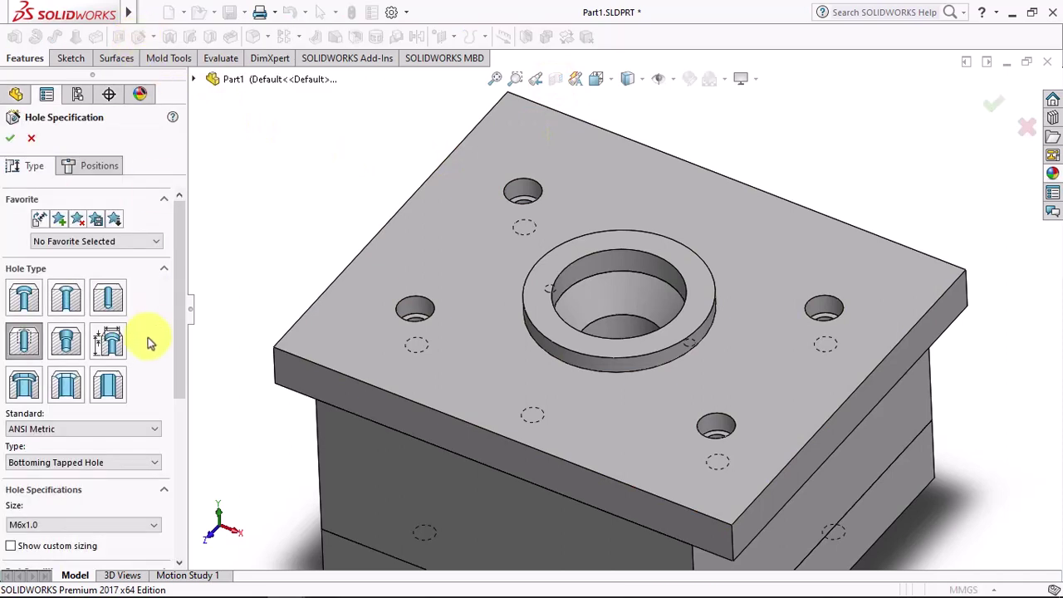
Choose a socket-head cap screw counterbore, size M6, with custom 6.5 mm sizing
left_click(25, 301)
left_click(71, 463)
left_click(71, 531)
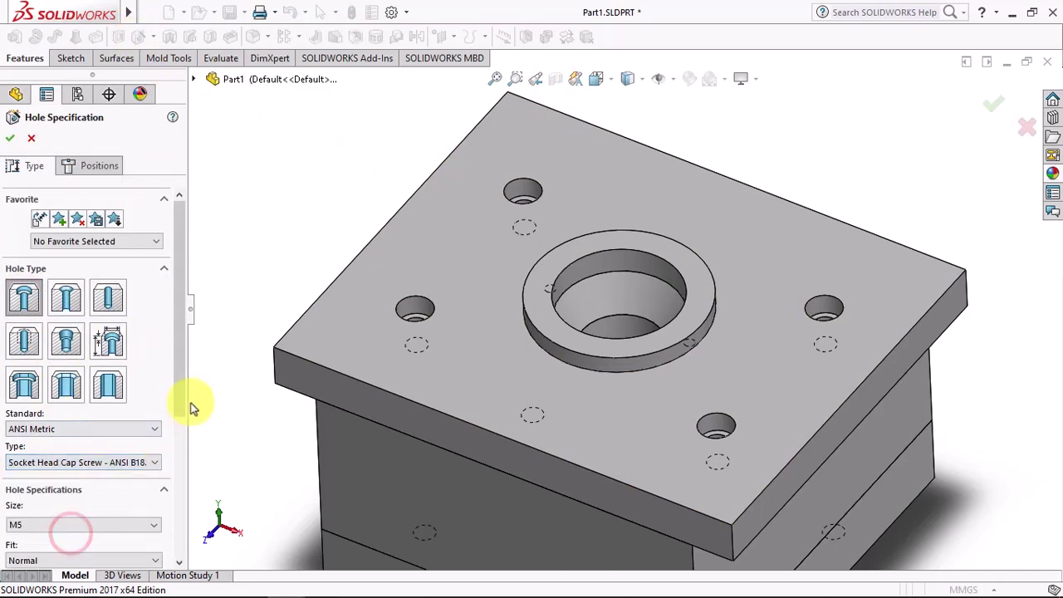
left_click_drag(179, 391, 173, 481)
left_click(104, 353)
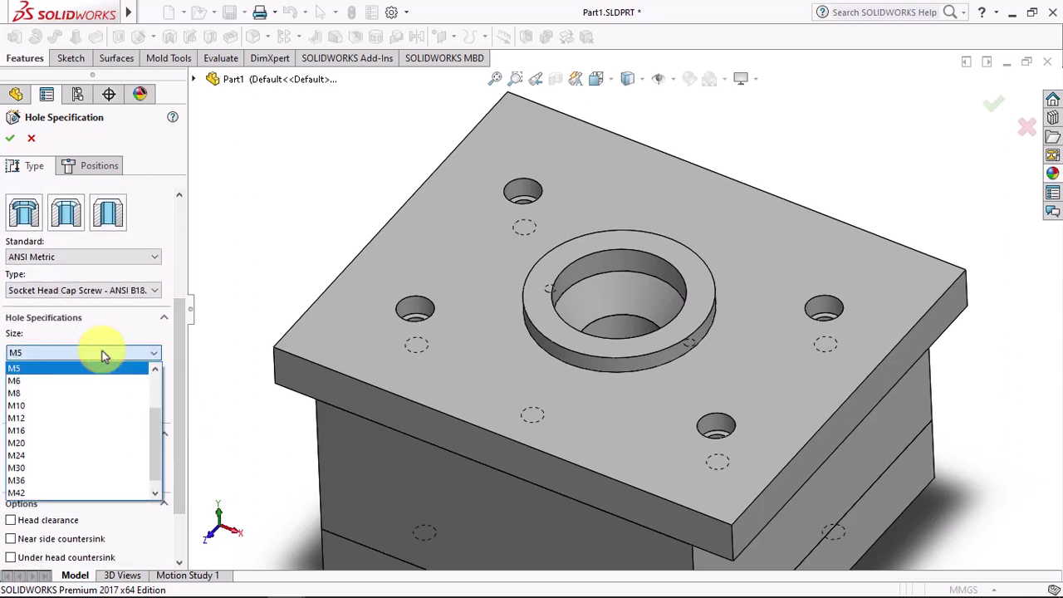
left_click(83, 380)
left_click(10, 408)
type("6.5")
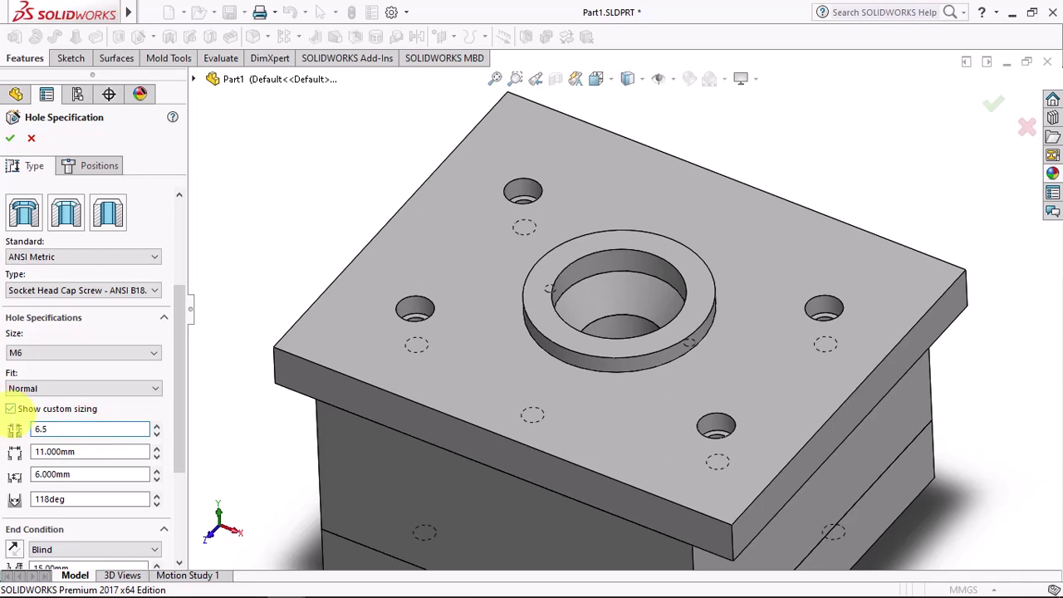
Set the hole Through All and restrict it to the Extrude-Thin1 ring body
left_click_drag(179, 398, 178, 465)
left_click(66, 443)
left_click(58, 462)
scroll(178, 432, "down", 2)
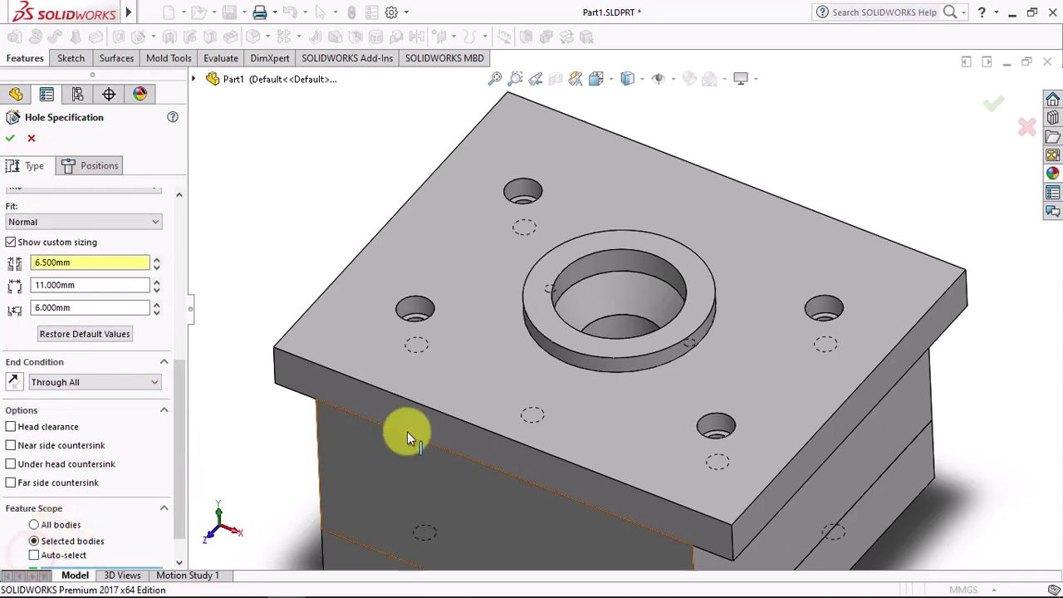
left_click(564, 332)
left_click_drag(178, 479, 182, 532)
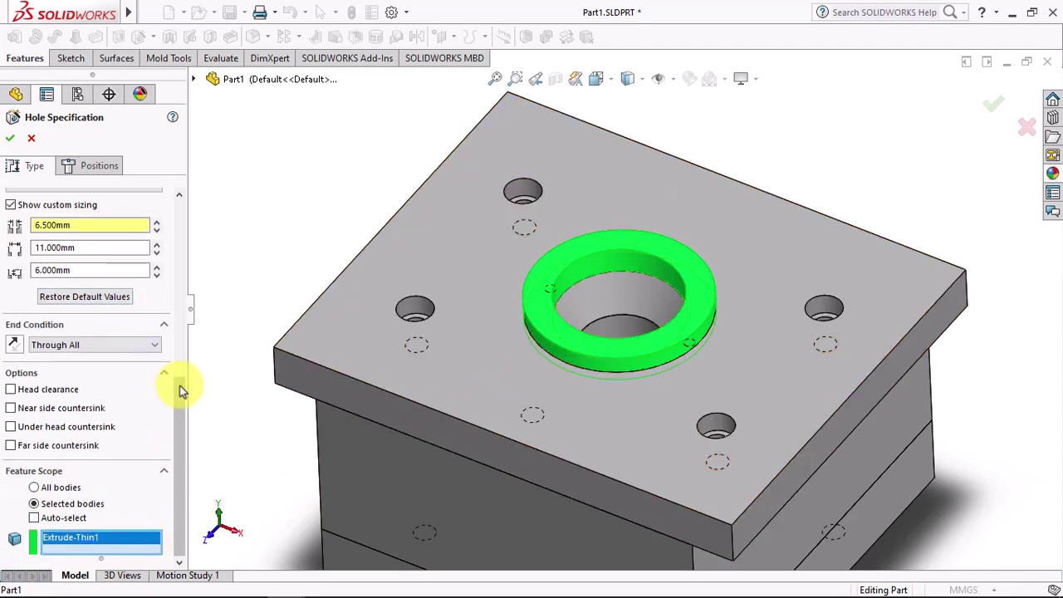
left_click_drag(179, 384, 176, 206)
Place two hole points on the locating ring's top face
left_click(94, 168)
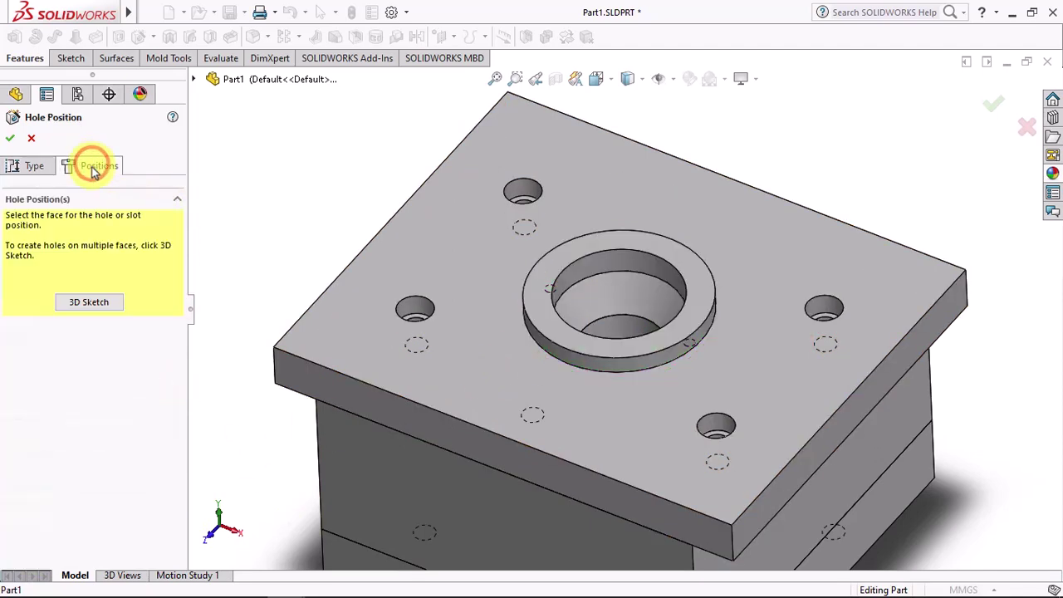
left_click(74, 305)
scroll(559, 303, "down", 3)
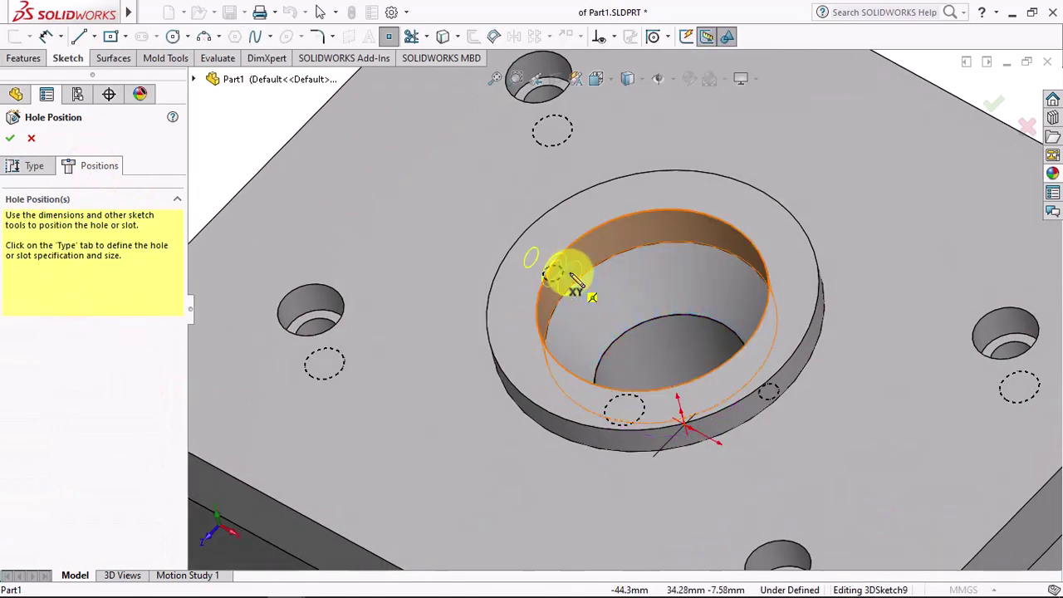
scroll(577, 249, "down", 1)
left_click(560, 216)
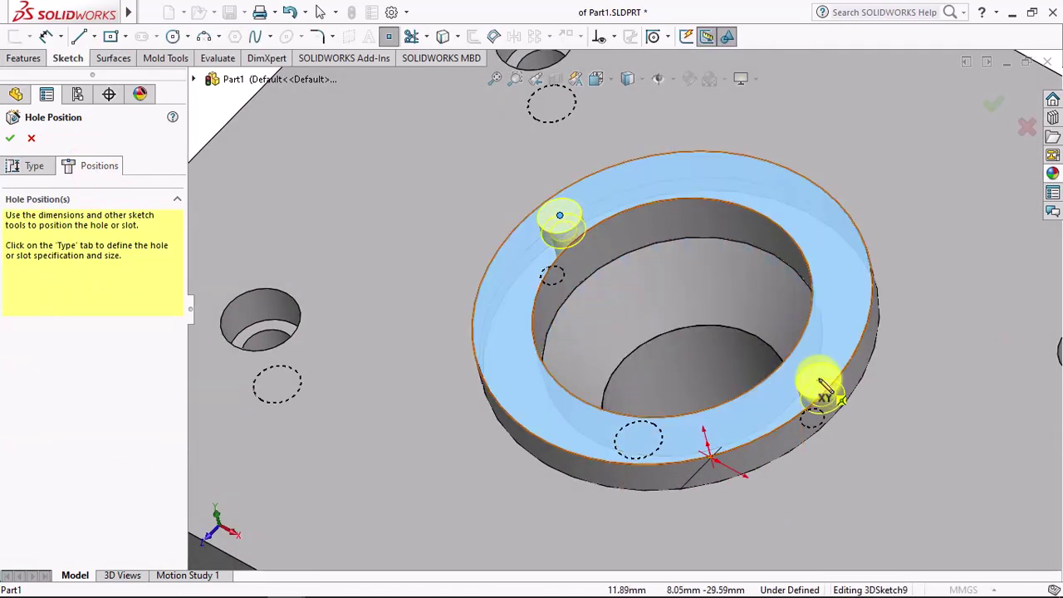
left_click(818, 378)
In wireframe, make the first hole point concentric with the tapped hole edge beneath it
left_click(628, 79)
left_click(636, 186)
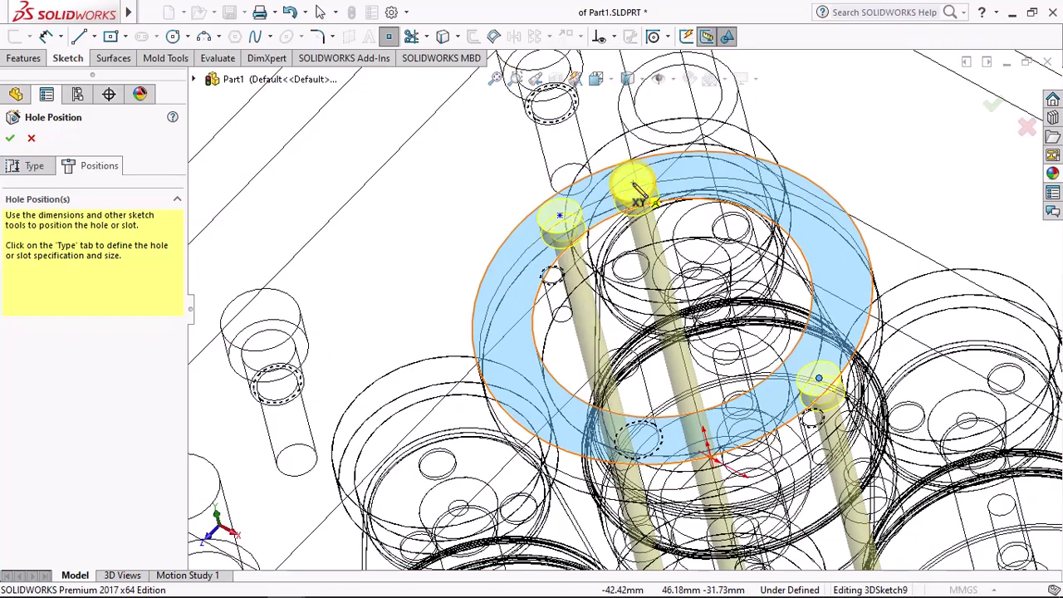
middle_click_drag(635, 188, 651, 133)
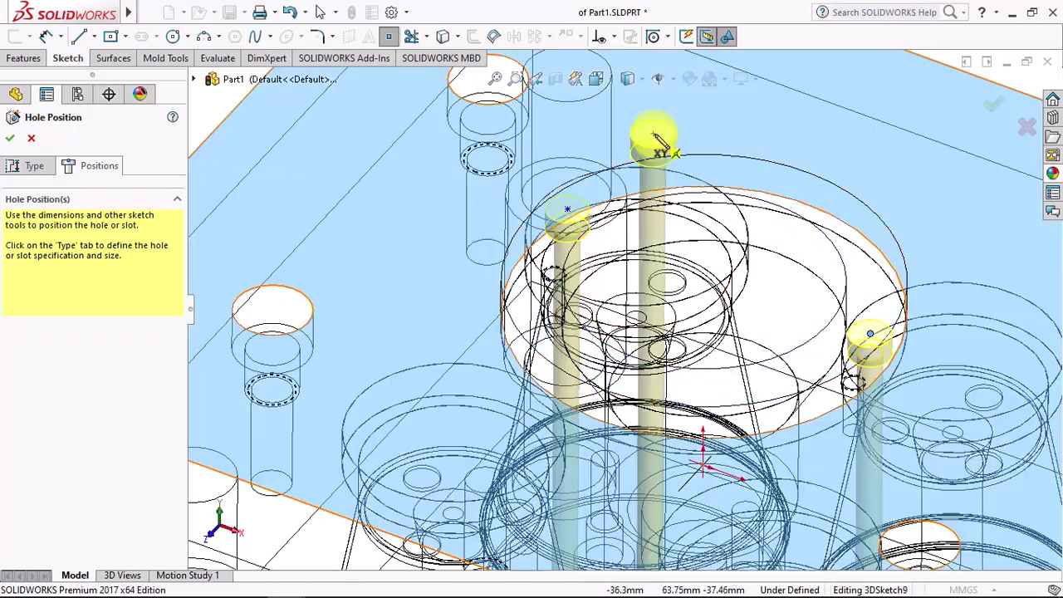
left_click_drag(496, 138, 617, 83)
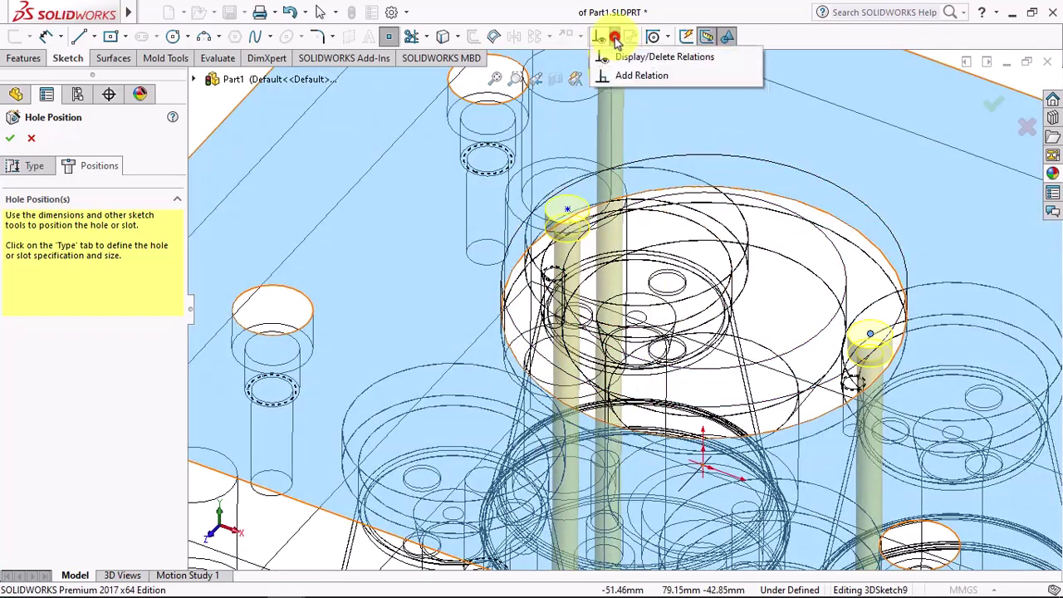
middle_click_drag(618, 108, 624, 79)
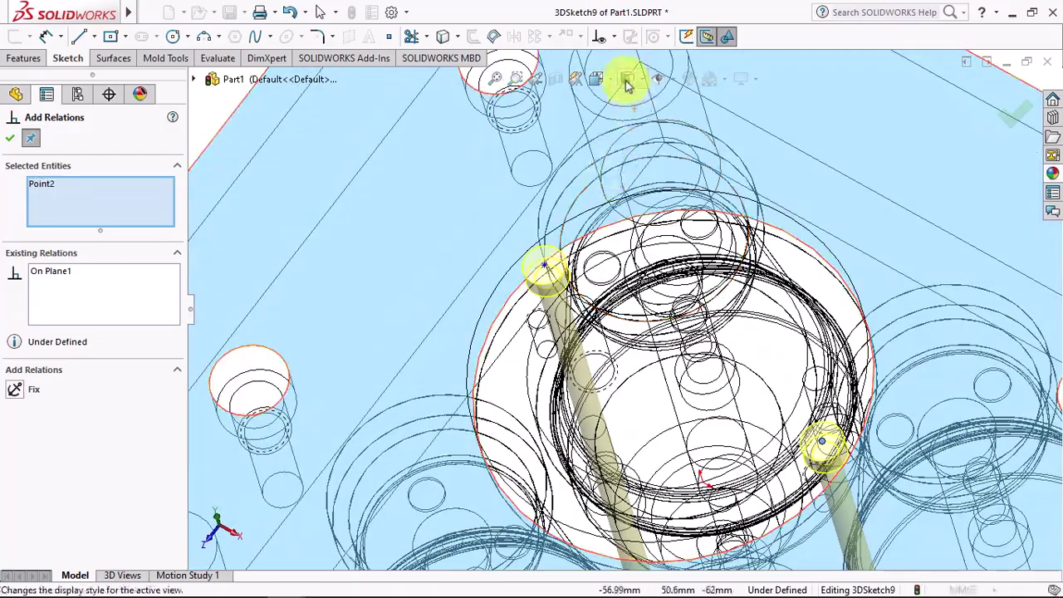
left_click(628, 101)
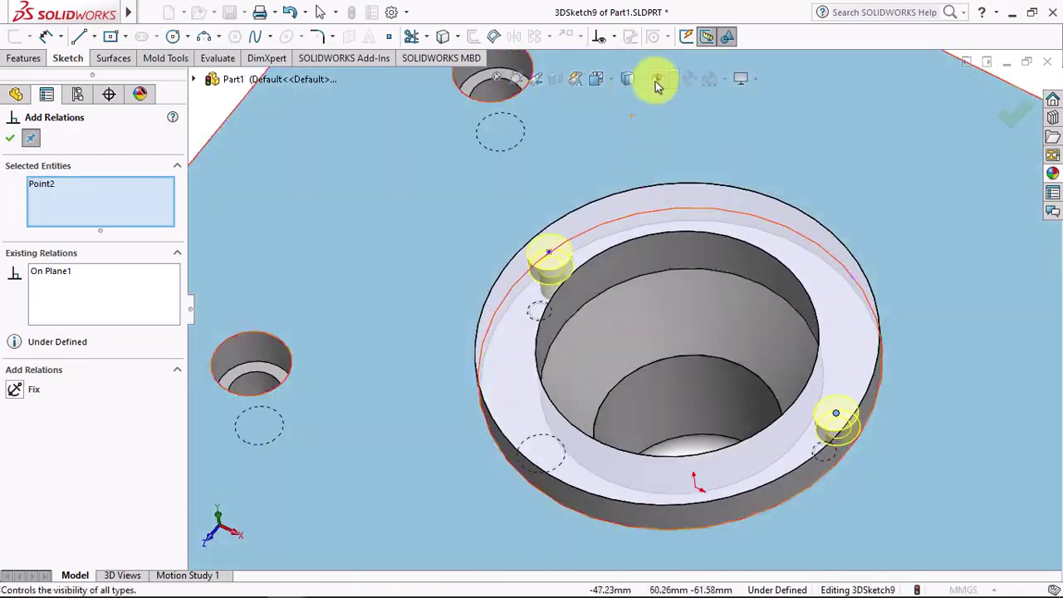
left_click(627, 78)
left_click(628, 188)
mouse_move(629, 188)
middle_mouse_down()
mouse_move(552, 332)
mouse_move(636, 368)
middle_mouse_up()
scroll(889, 422, "down", 3)
left_click(785, 442)
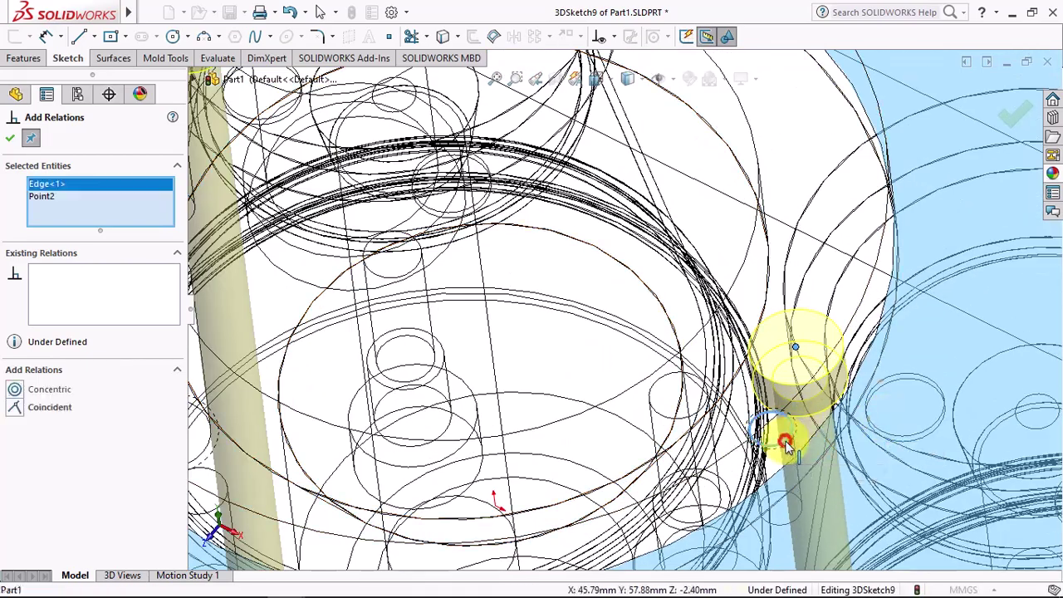
left_click(14, 388)
Make the second point concentric with its hole edge and accept the counterbore feature
scroll(440, 199, "up", 3)
scroll(558, 208, "down", 3)
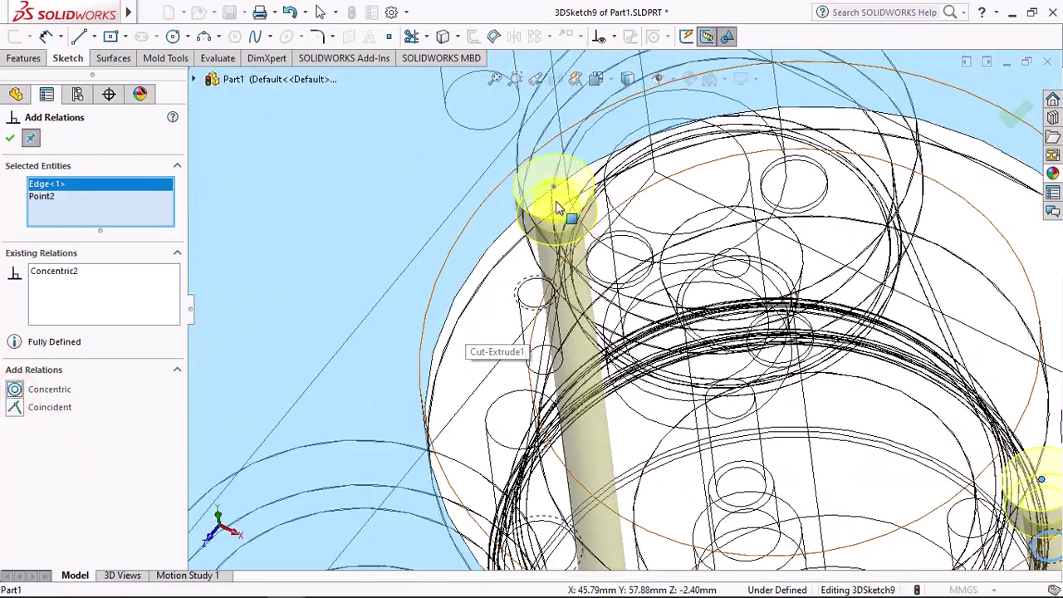
left_click(553, 186)
left_click(526, 297)
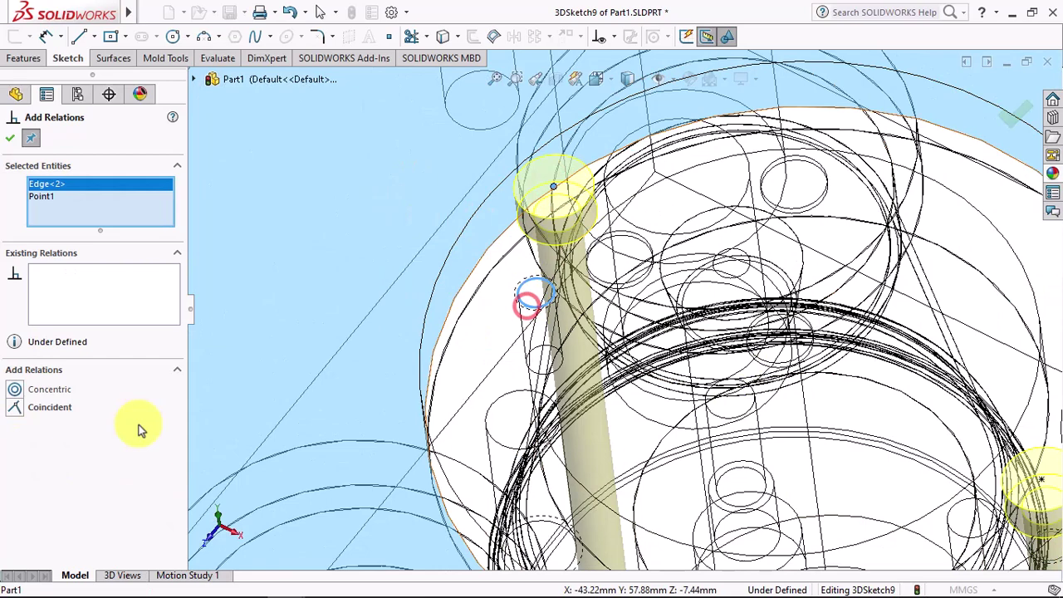
left_click(14, 389)
left_click(12, 138)
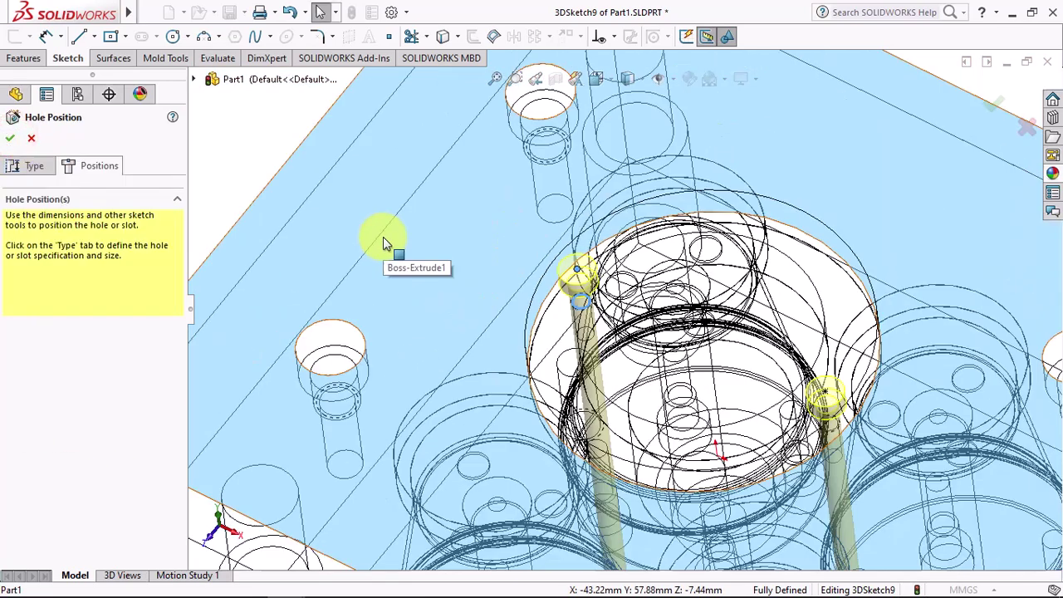
left_click(628, 79)
left_click(628, 99)
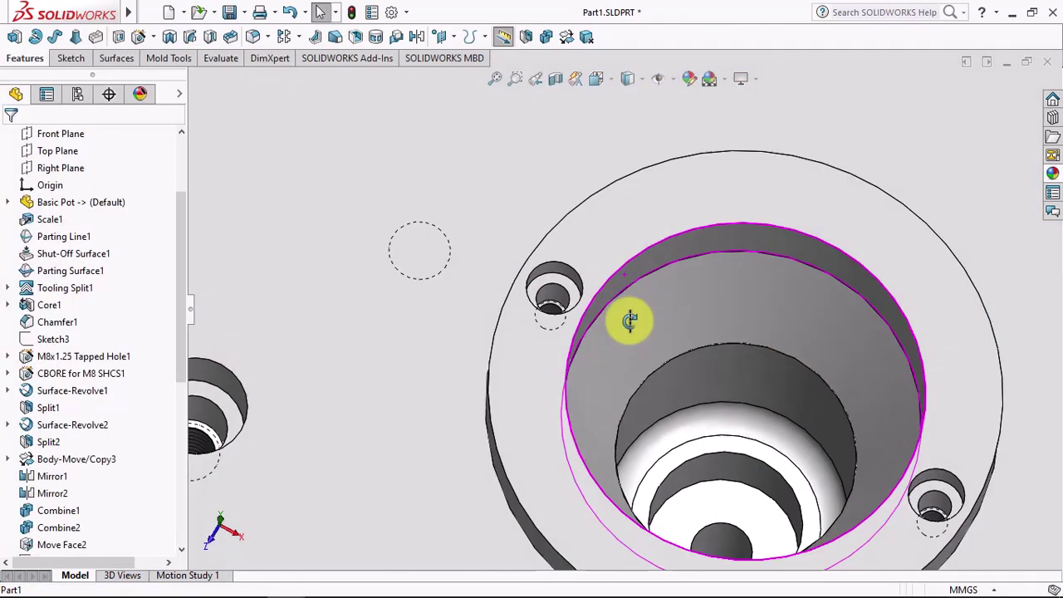
middle_click_drag(662, 334, 611, 229)
scroll(609, 220, "up", 5)
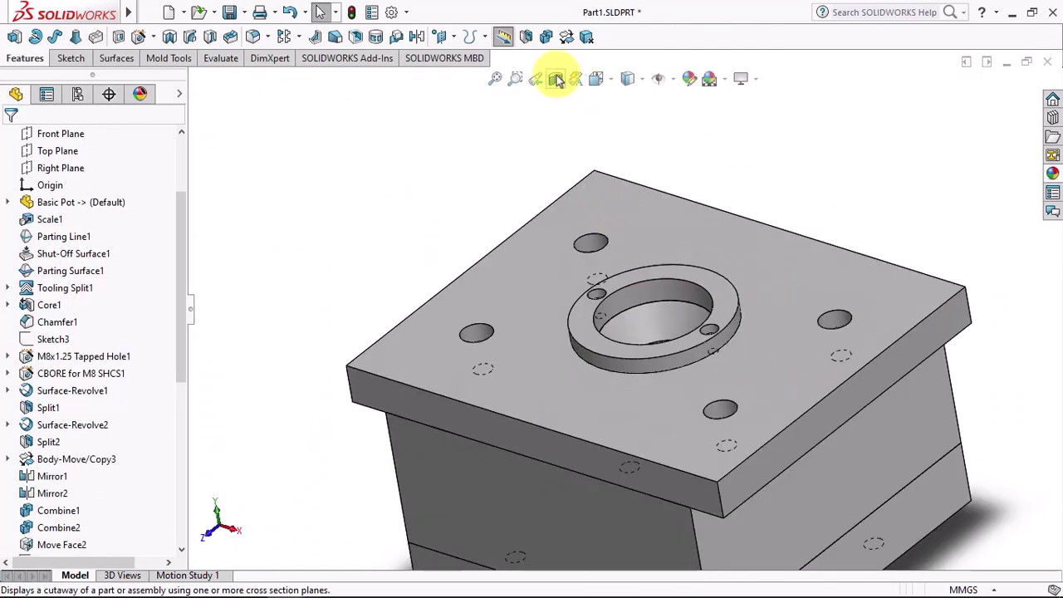
left_click(556, 79)
left_click(6, 141)
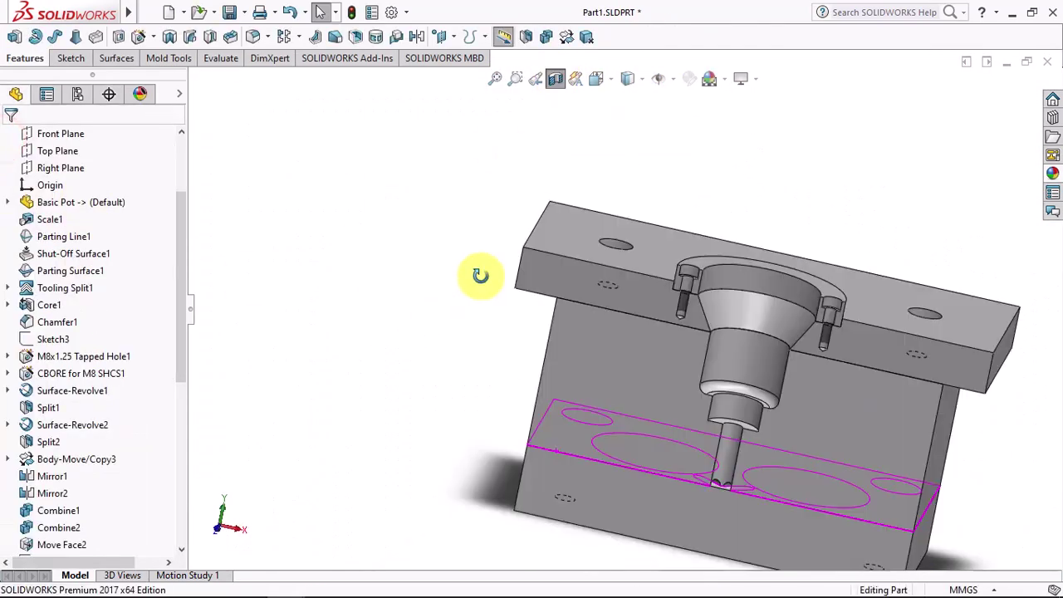
middle_click_drag(482, 275, 439, 311)
left_click(556, 79)
scroll(595, 410, "up", 3)
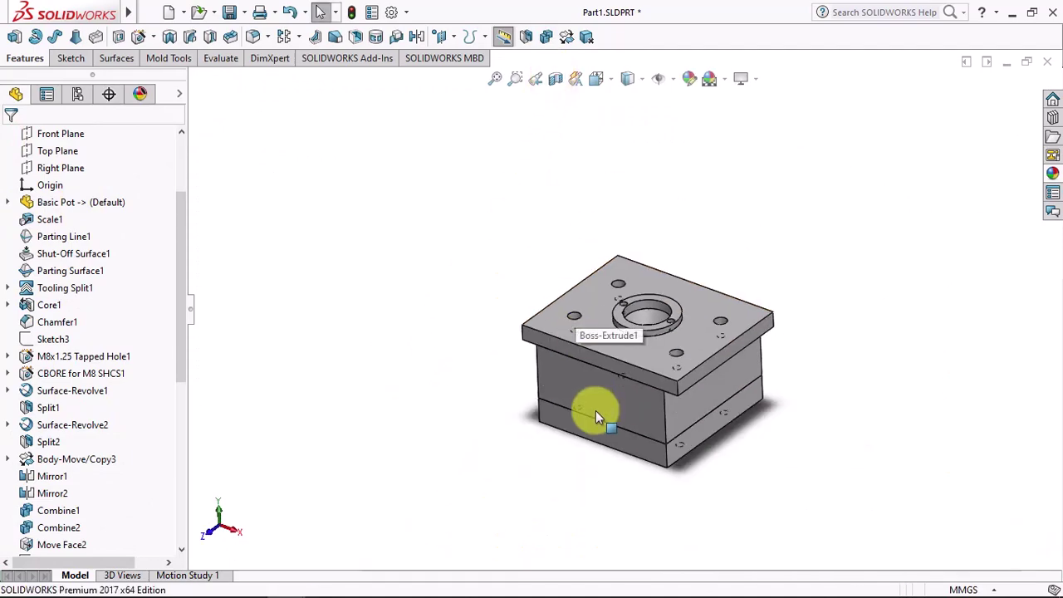
mouse_move(595, 410)
middle_mouse_down()
mouse_move(622, 194)
mouse_move(645, 387)
middle_mouse_up()
Start a sketch on the block's underside and draw a corner rectangle strip on the left
left_click(618, 357)
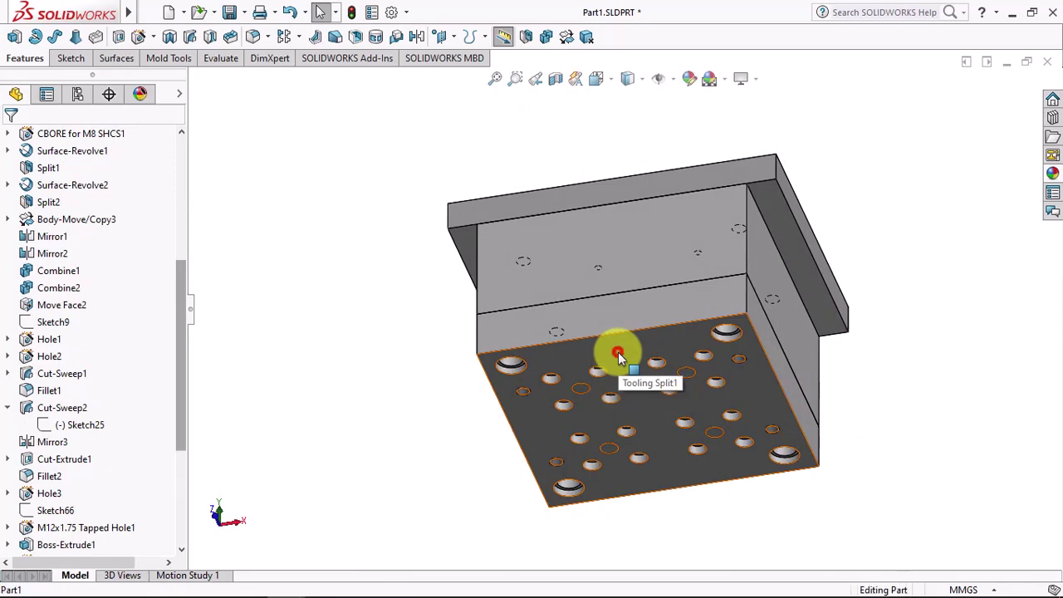
left_click(619, 356)
left_click(684, 313)
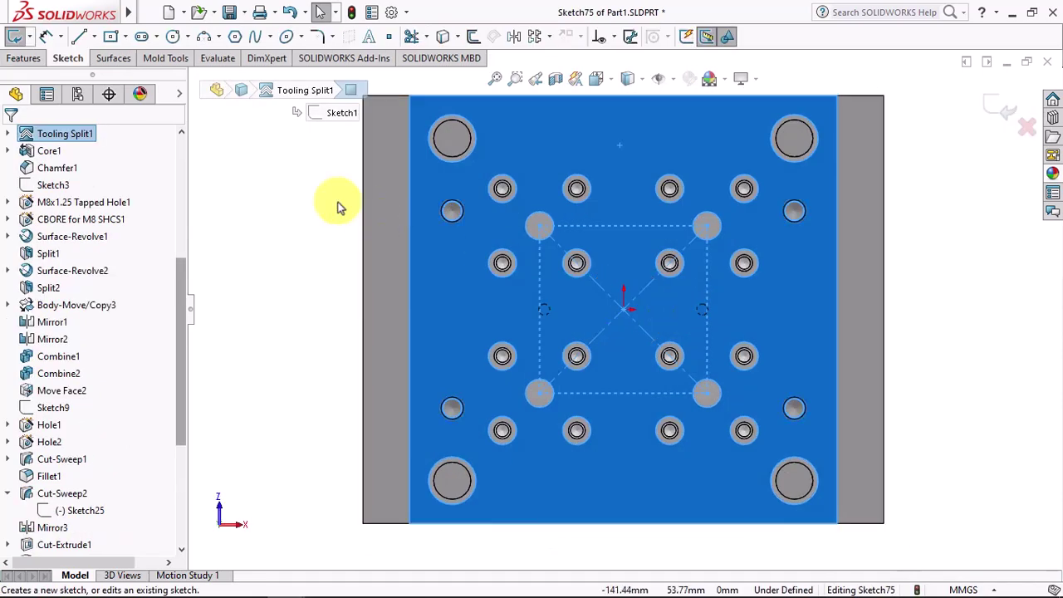
left_click(125, 37)
left_click(133, 56)
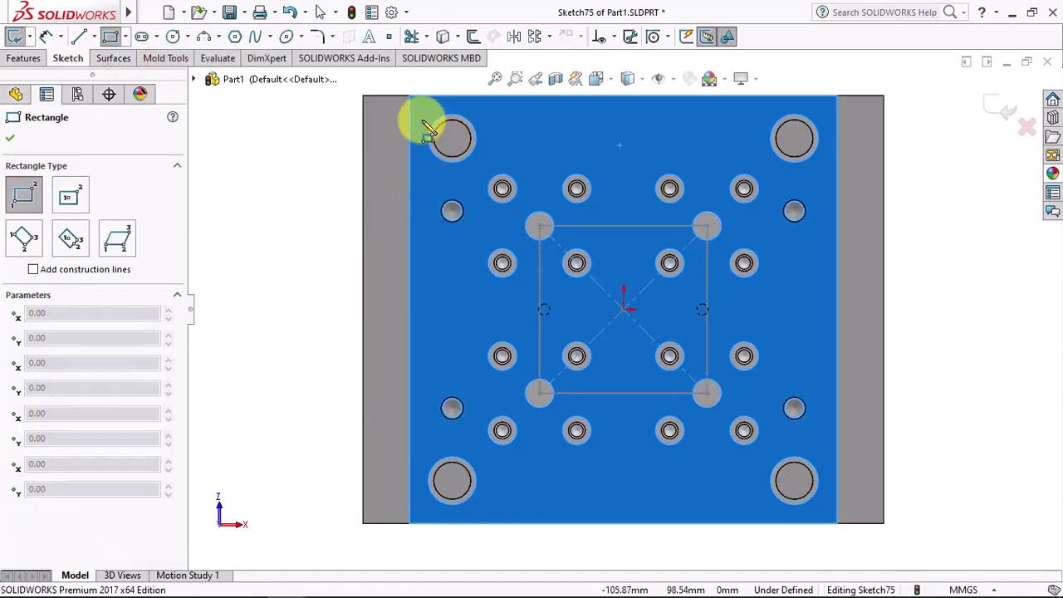
left_click(410, 96)
left_click(483, 523)
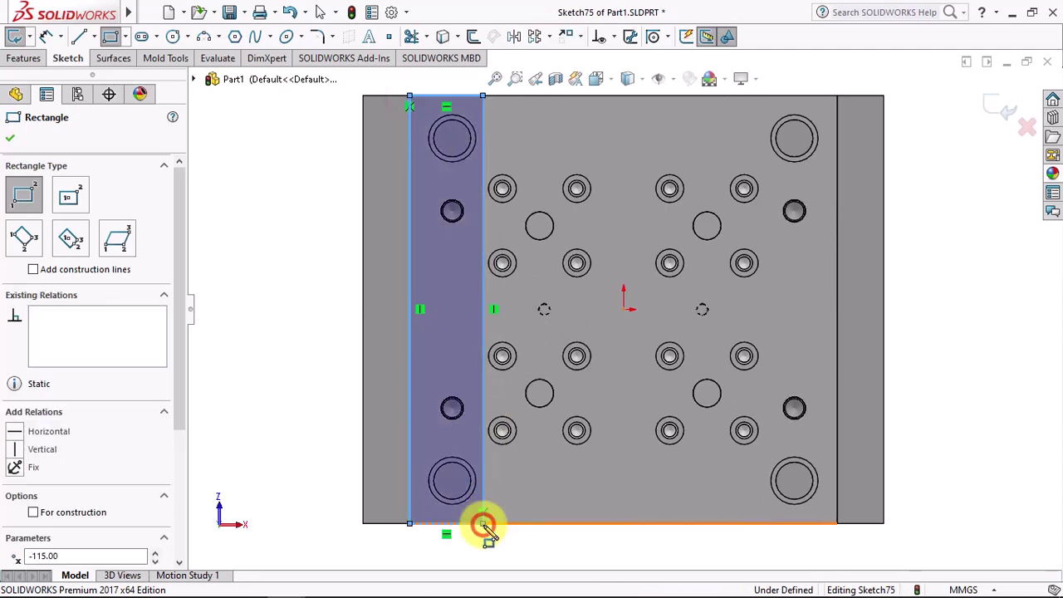
Dimension the strip's width to 43 mm
key("z")
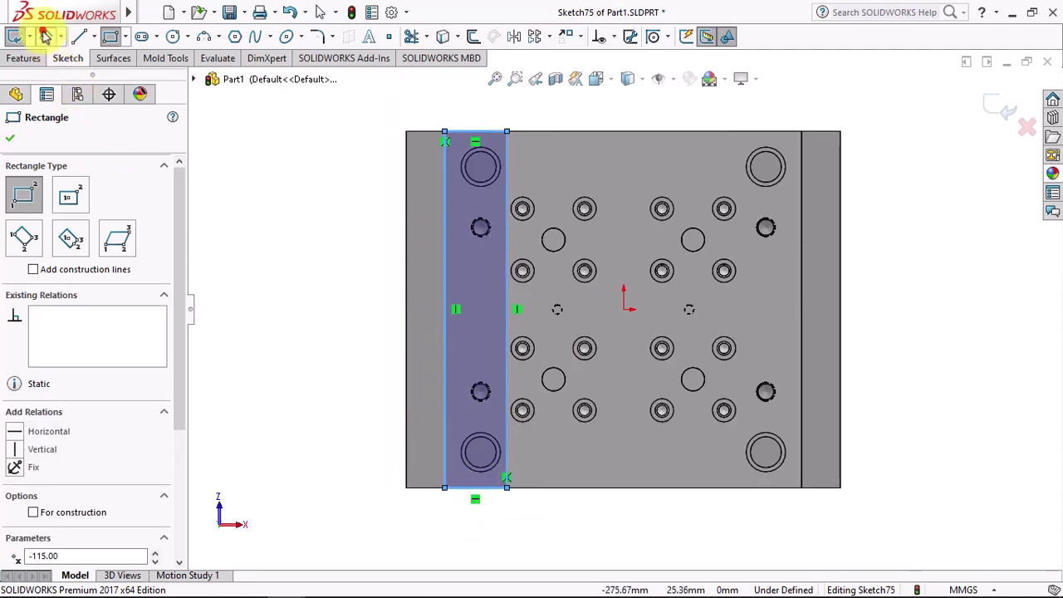
left_click(46, 35)
left_click(490, 131)
left_click(481, 106)
type("43")
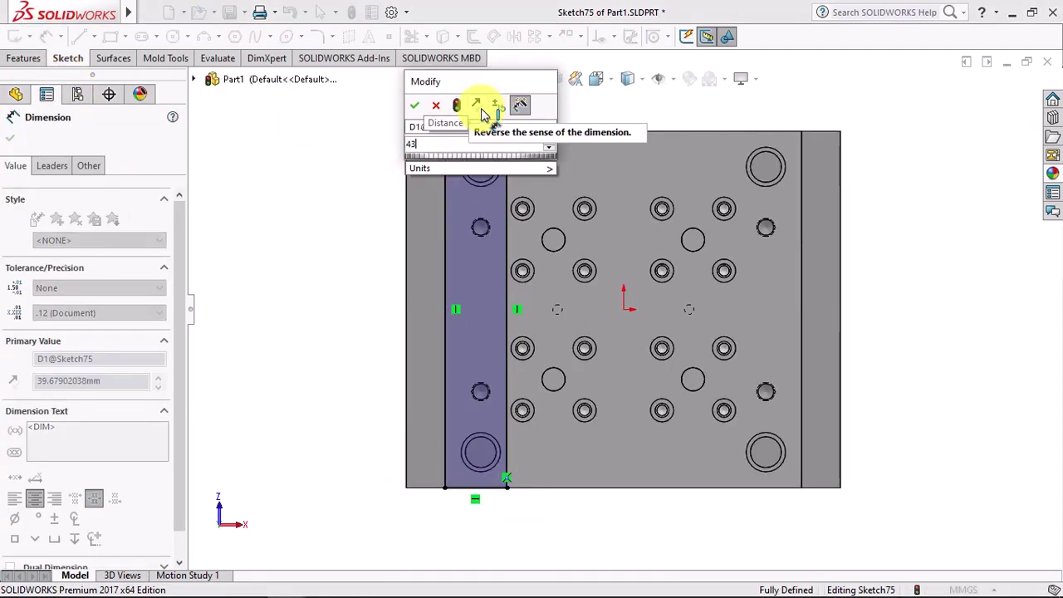
left_click(414, 105)
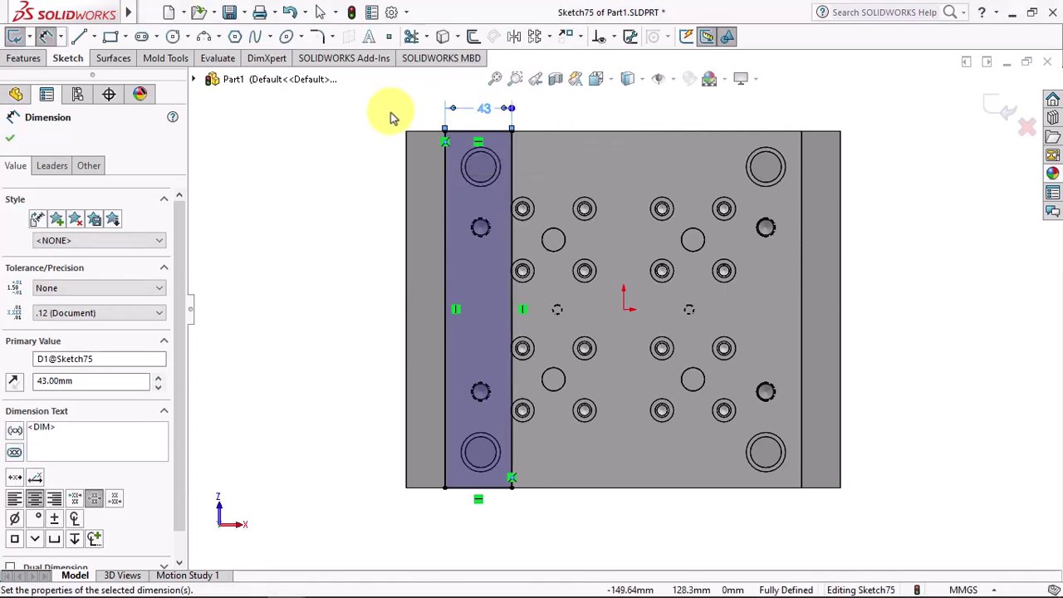
Draw two circles in the strip, one upper and one lower
left_click(172, 35)
scroll(458, 233, "down", 3)
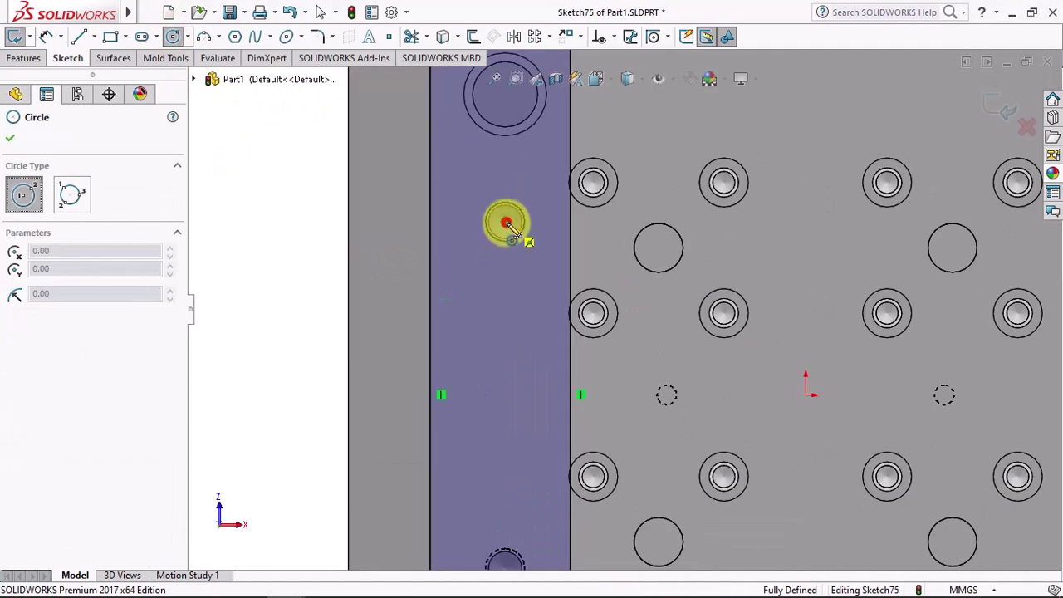
left_click_drag(507, 223, 523, 244)
scroll(523, 244, "up", 2)
left_click(555, 459)
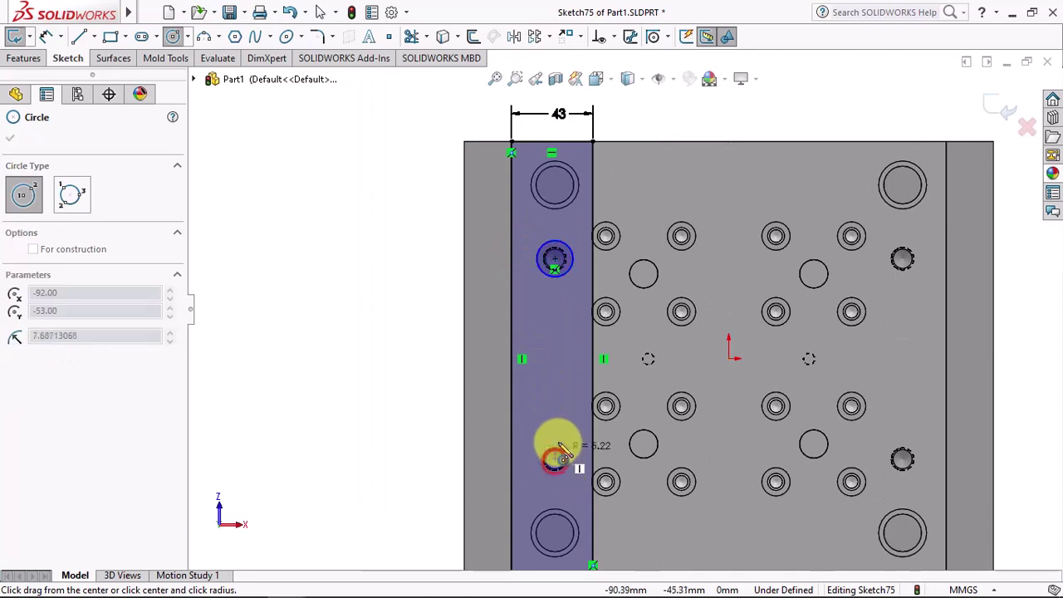
left_click(561, 448)
Make the two circles equal and dimension their diameter to 13.50 mm
left_click(610, 36)
left_click(619, 71)
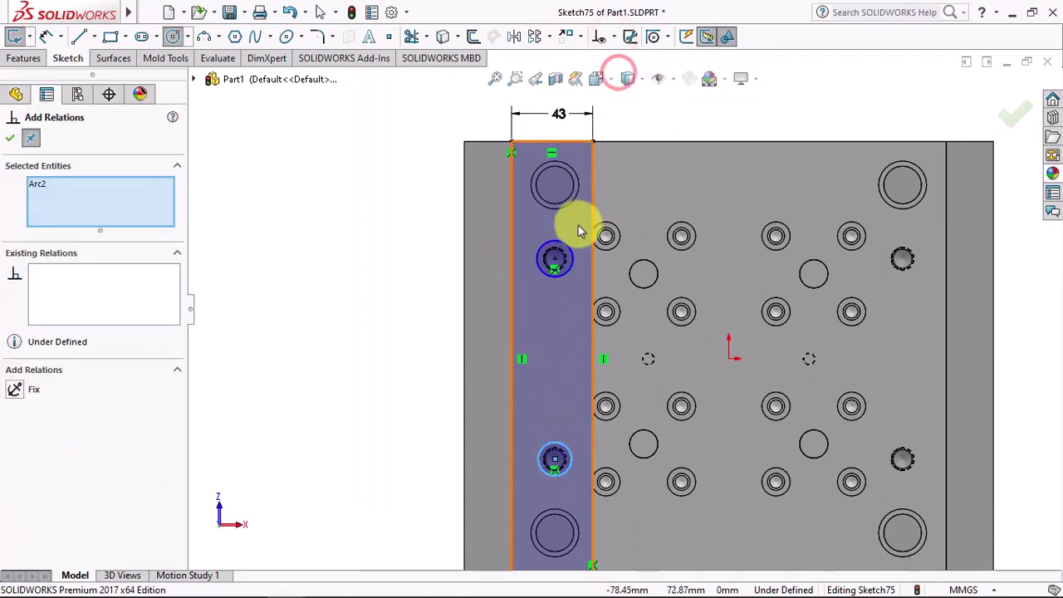
left_click(569, 247)
left_click(11, 139)
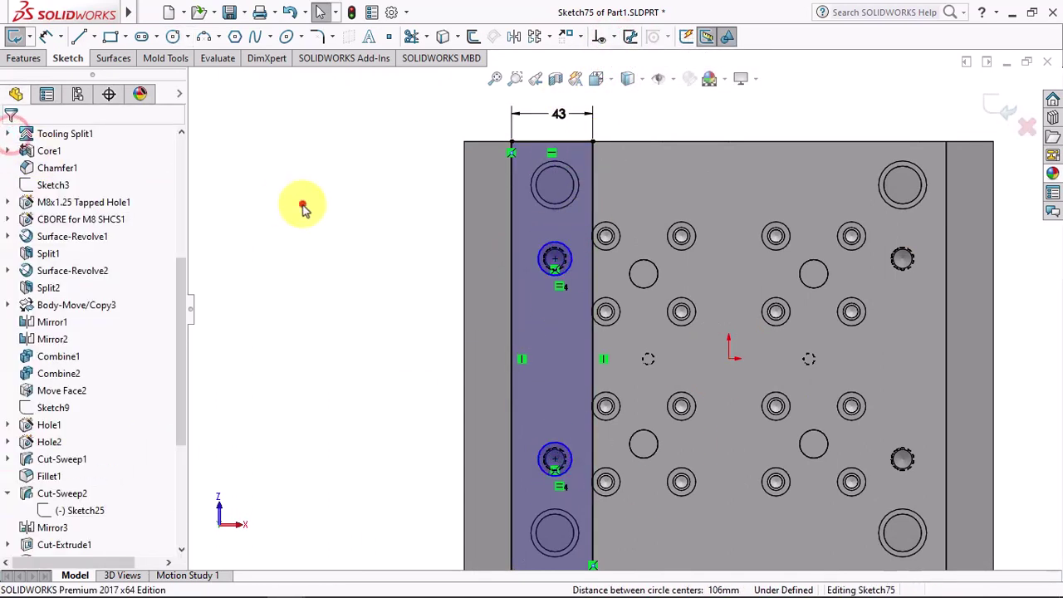
left_click(45, 36)
left_click(551, 274)
left_click(440, 264)
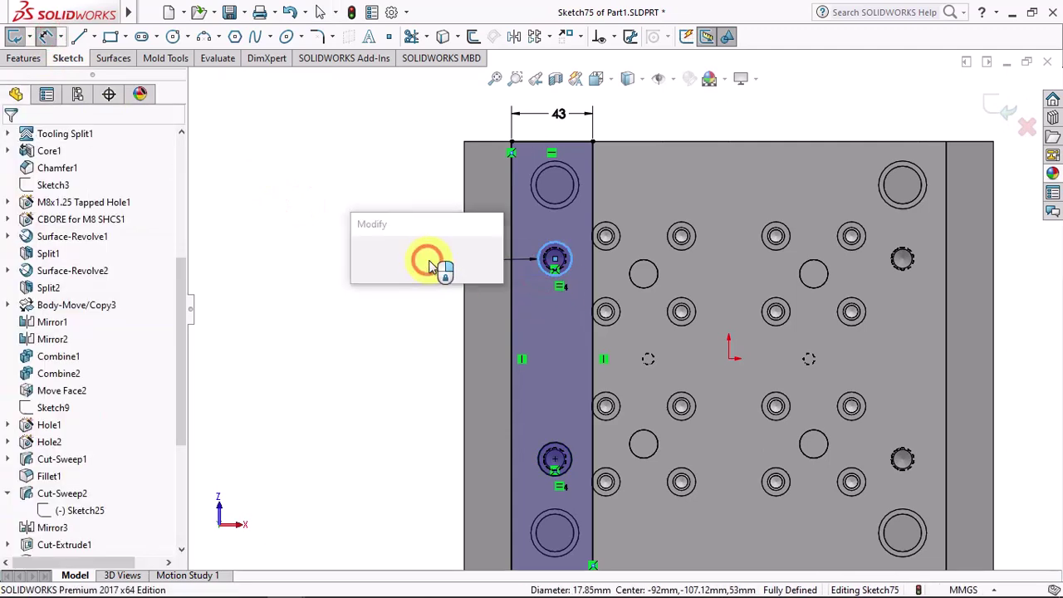
type("13.5")
left_click(361, 257)
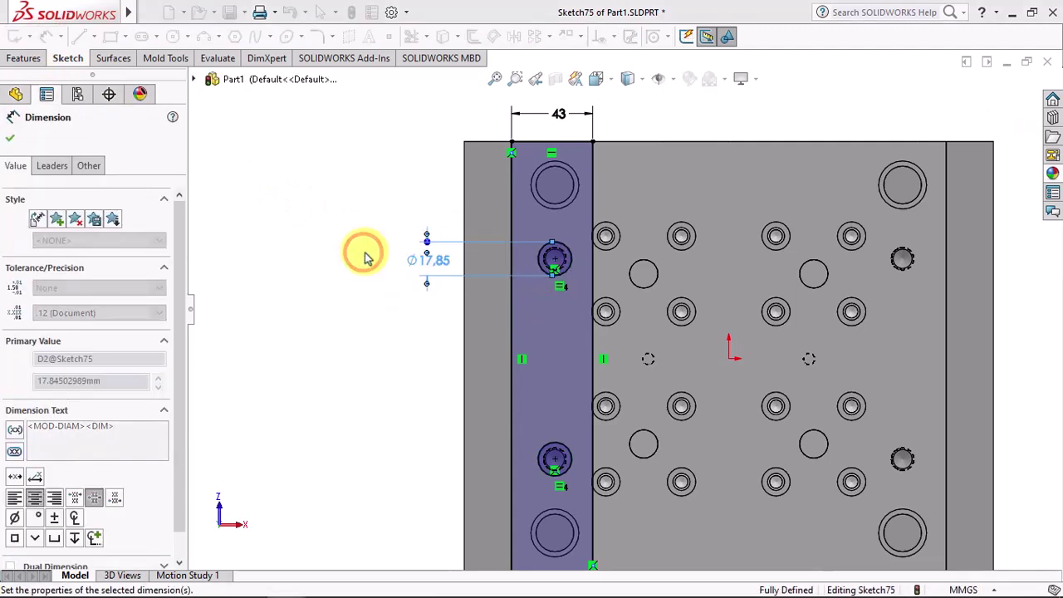
Draw a vertical centerline from the origin up to the top edge
key("f")
left_click(94, 36)
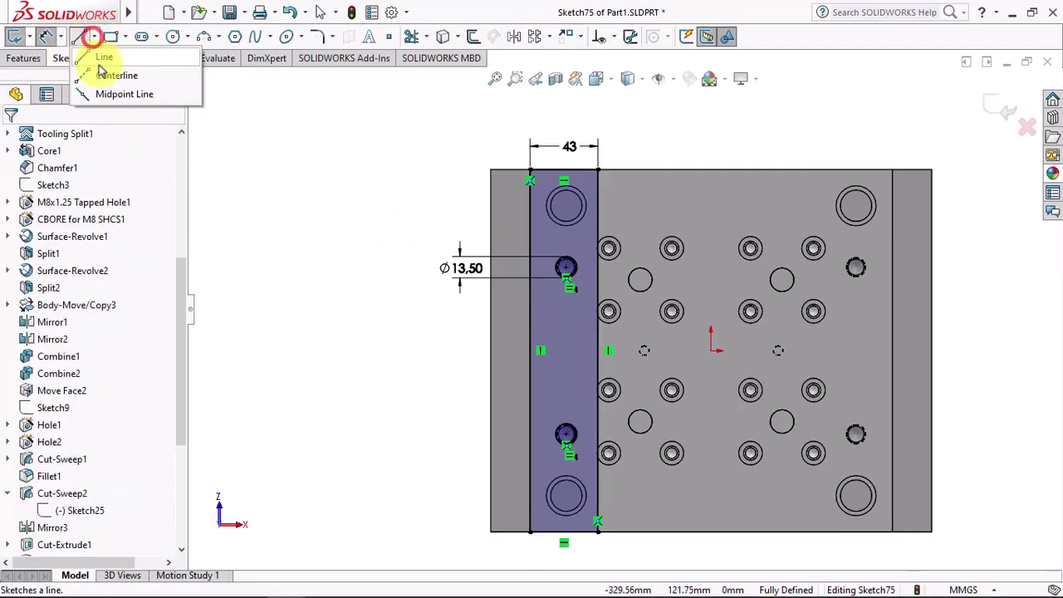
left_click(99, 71)
left_click(710, 351)
left_click(710, 178)
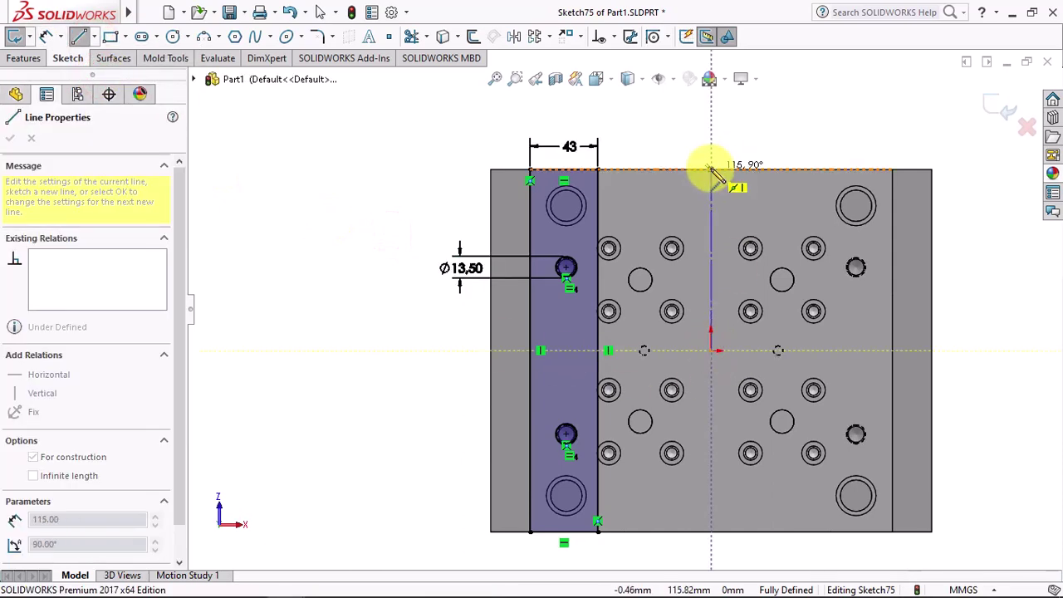
right_click(708, 169)
left_click(743, 180)
Mirror the strip and its circles about the centerline, then start a boss extrude
left_click(514, 35)
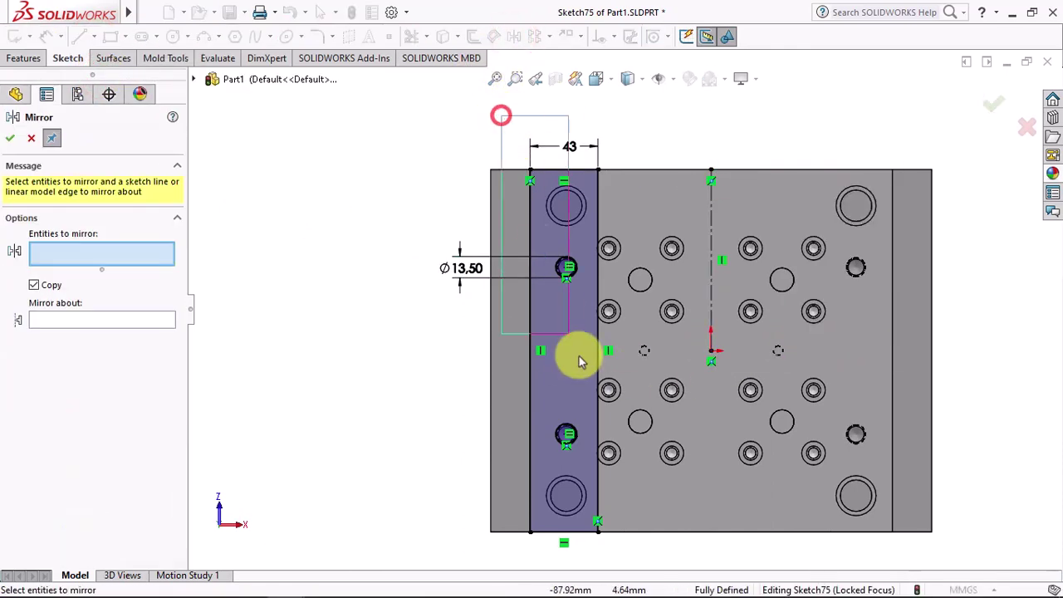
left_click_drag(498, 177, 624, 543)
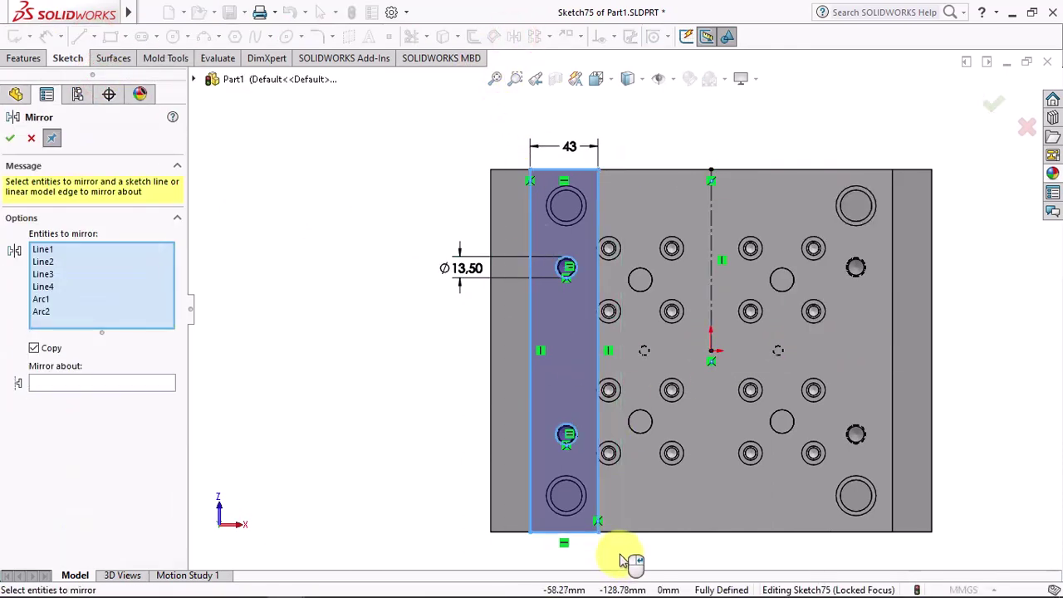
left_click(712, 304)
key("Return")
left_click(32, 140)
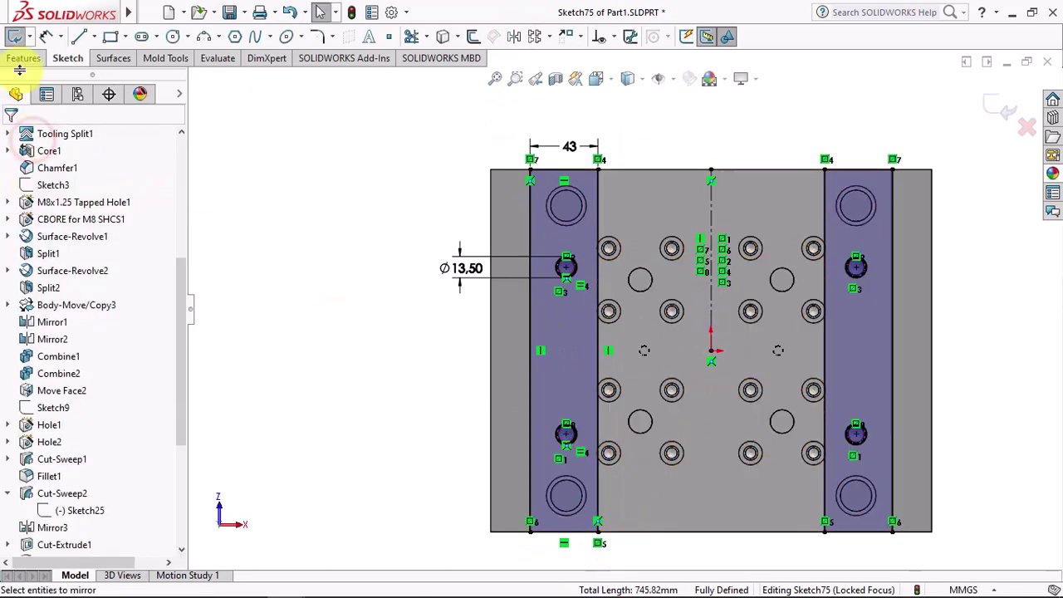
left_click(22, 58)
left_click(16, 36)
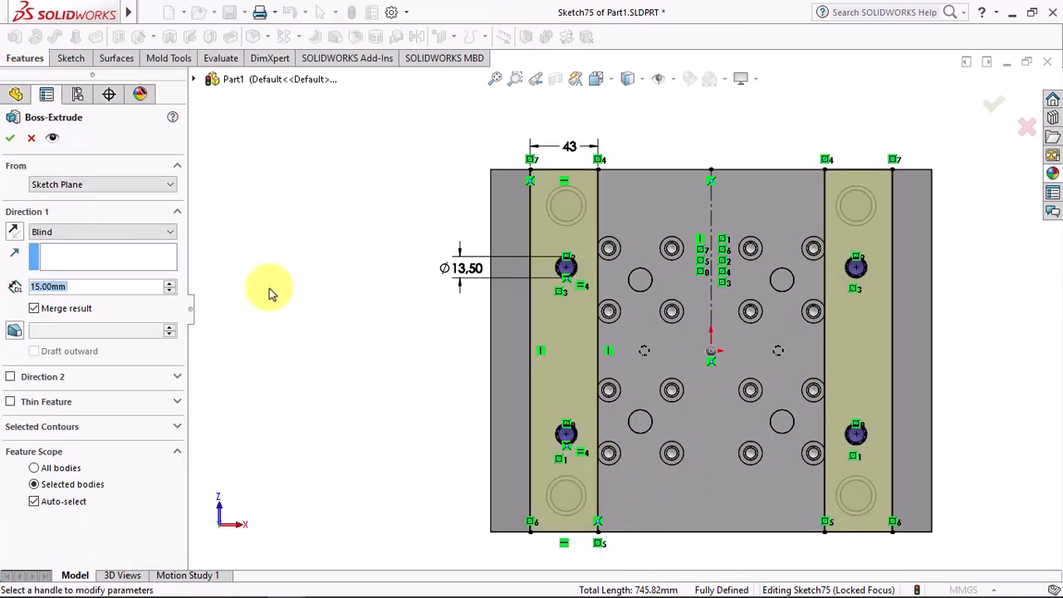
Extrude both strips 100 mm as separate, unmerged support blocks
type("100")
key("Return")
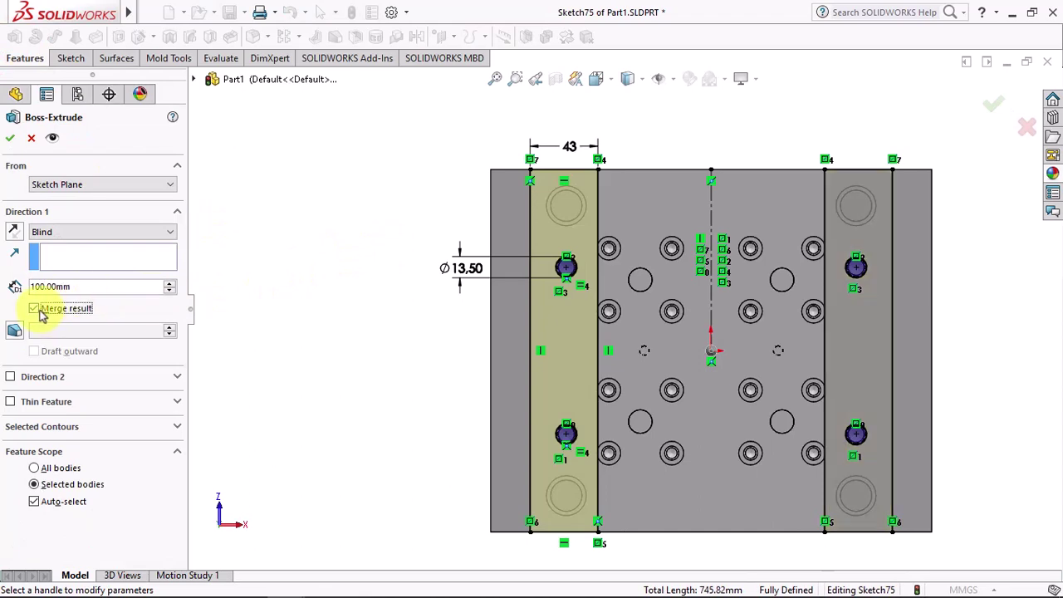
middle_click_drag(390, 249, 412, 375)
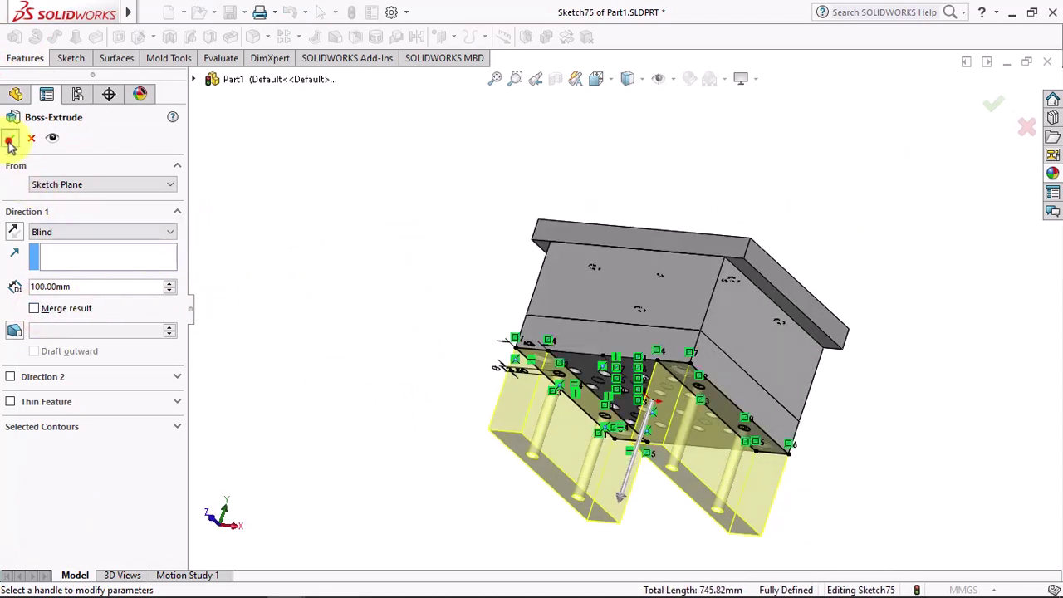
left_click(9, 143)
scroll(649, 463, "down", 3)
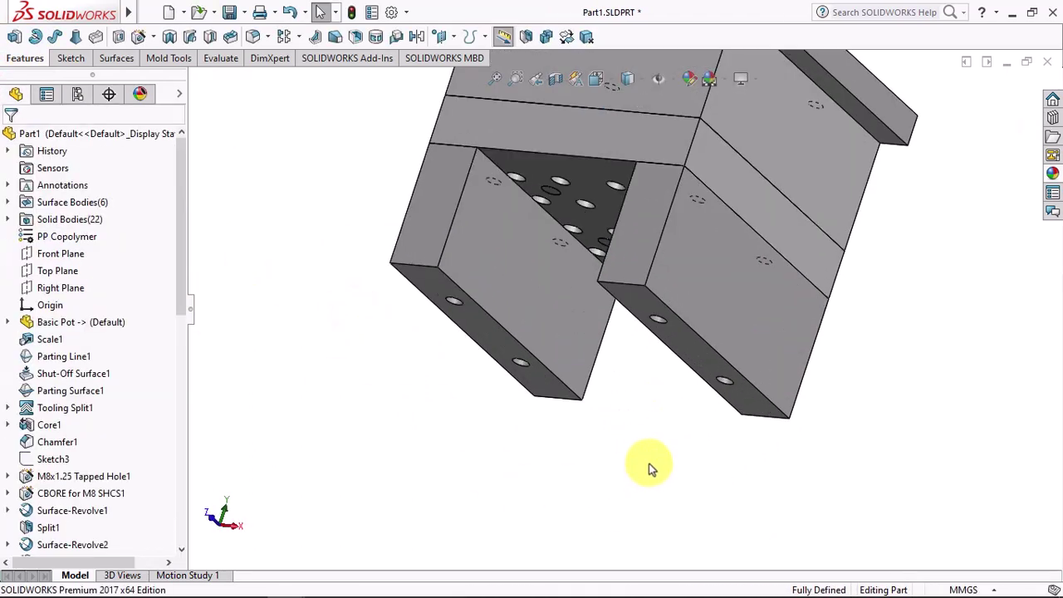
scroll(648, 463, "up", 3)
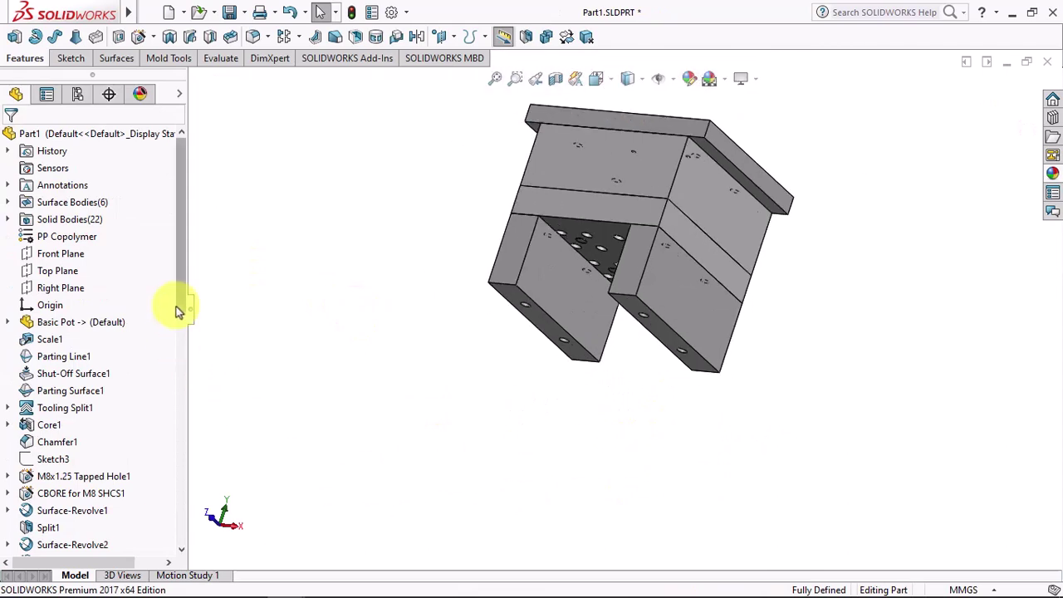
left_click_drag(177, 312, 180, 529)
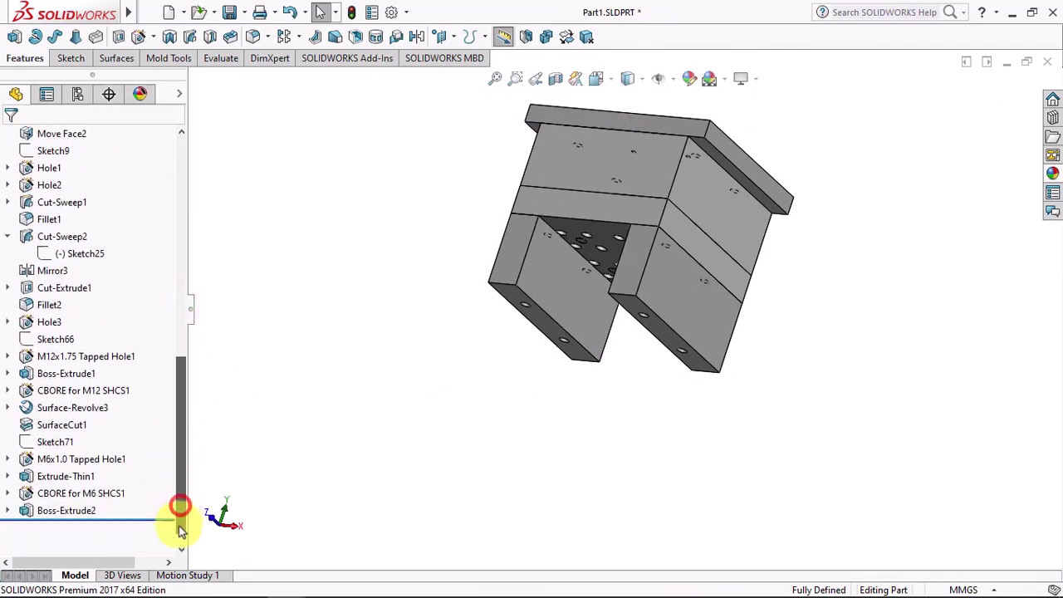
Extrude Sketch68 25 mm downward from the blocks' bottom face as a separate plate
left_click(7, 373)
left_click(48, 408)
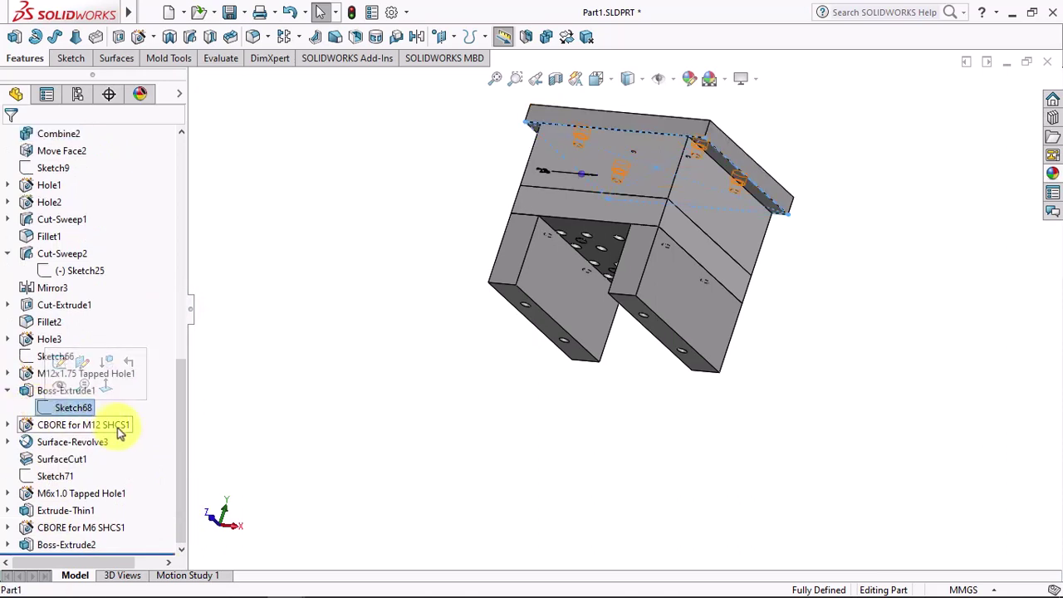
left_click(15, 39)
left_click(67, 184)
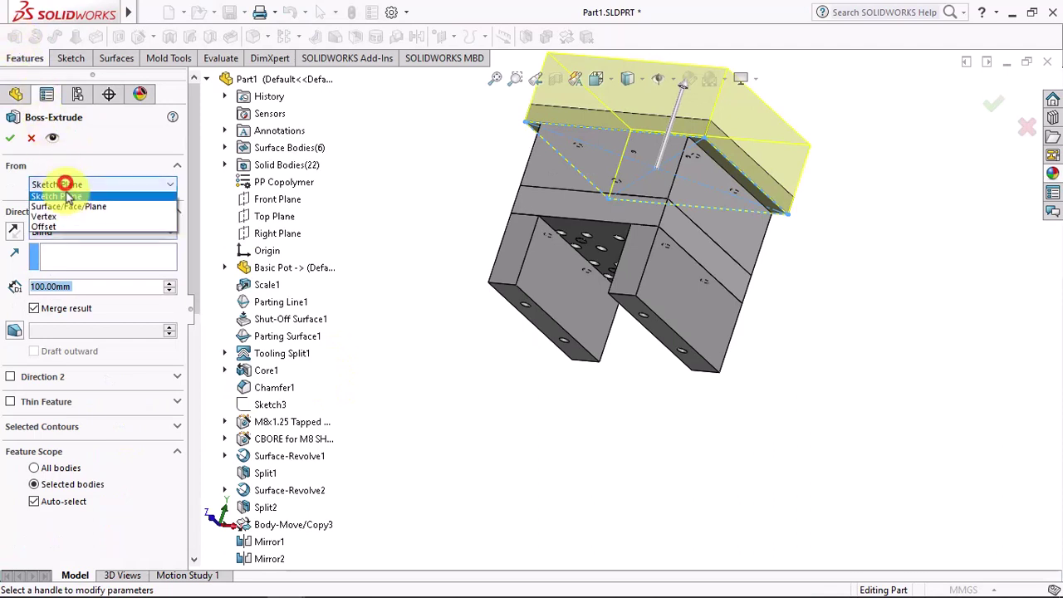
left_click(49, 205)
left_click(541, 326)
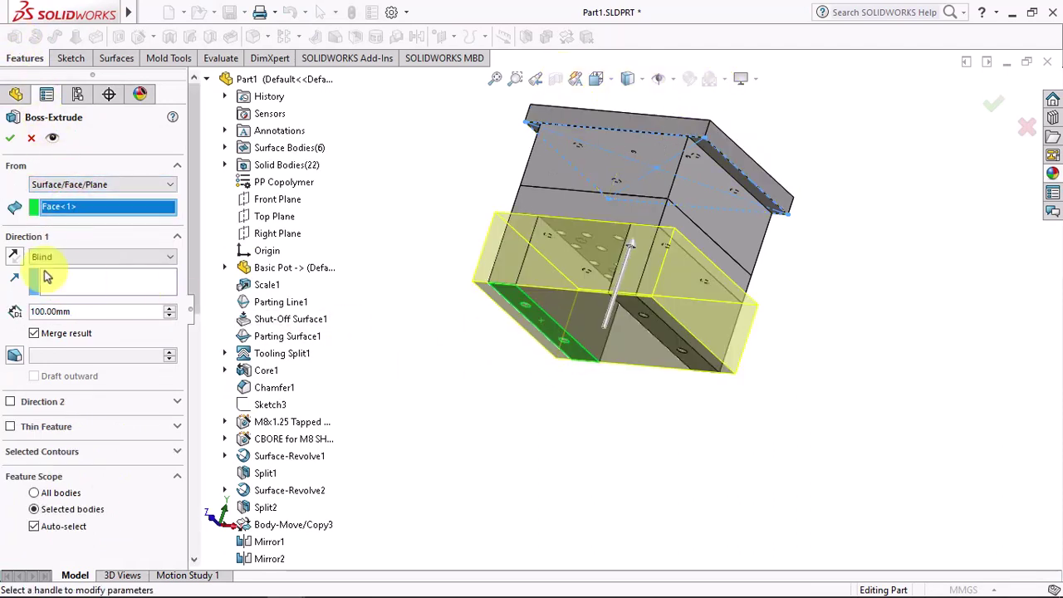
left_click(13, 256)
type("5")
key("Return")
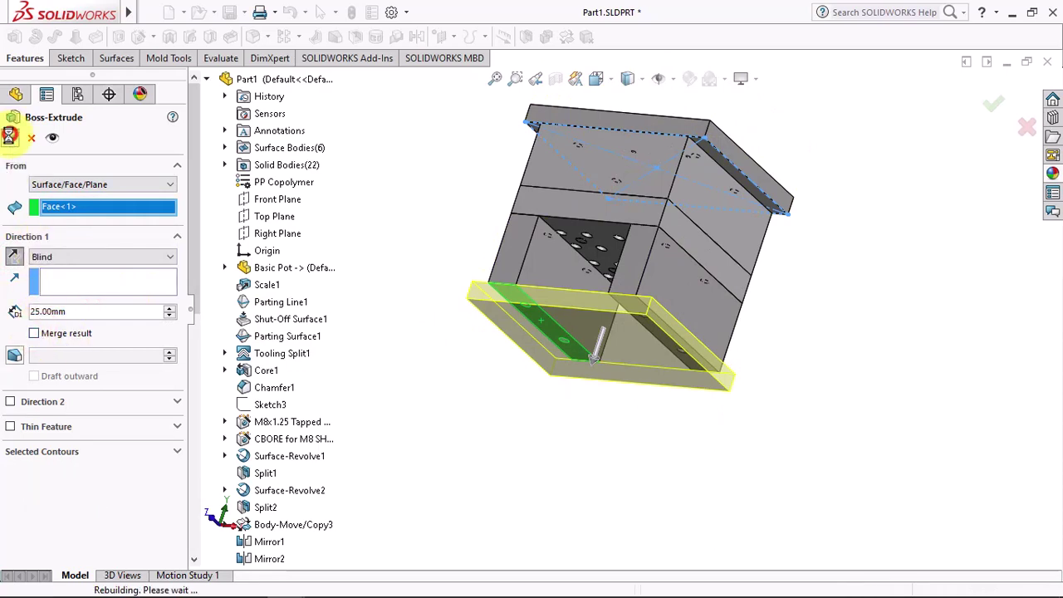
middle_click_drag(393, 358, 462, 278)
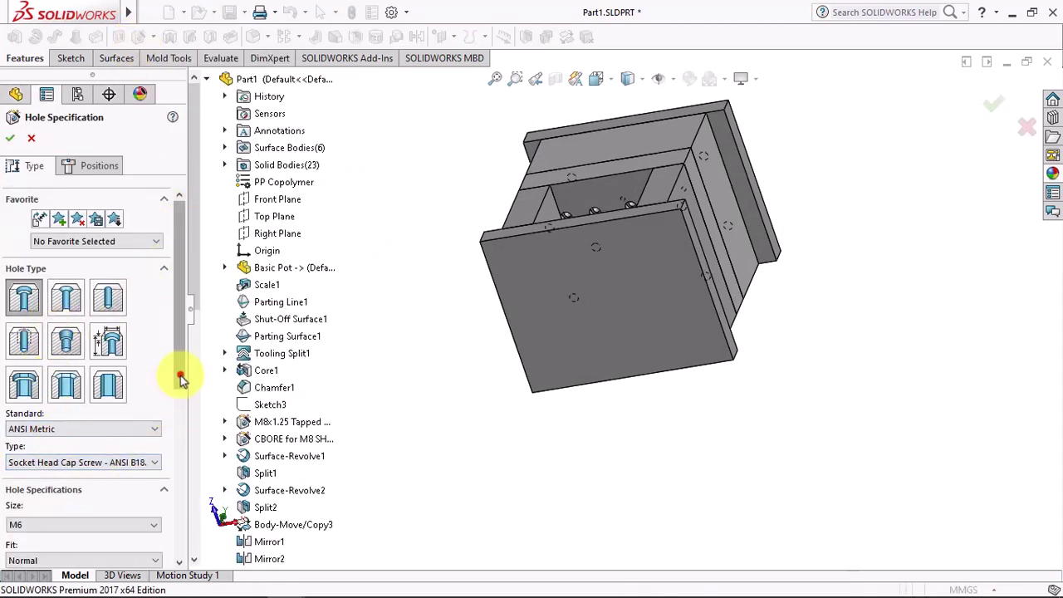
Set the hole size to M12 and choose the bottom plate as the body to cut
left_click_drag(181, 378, 182, 487)
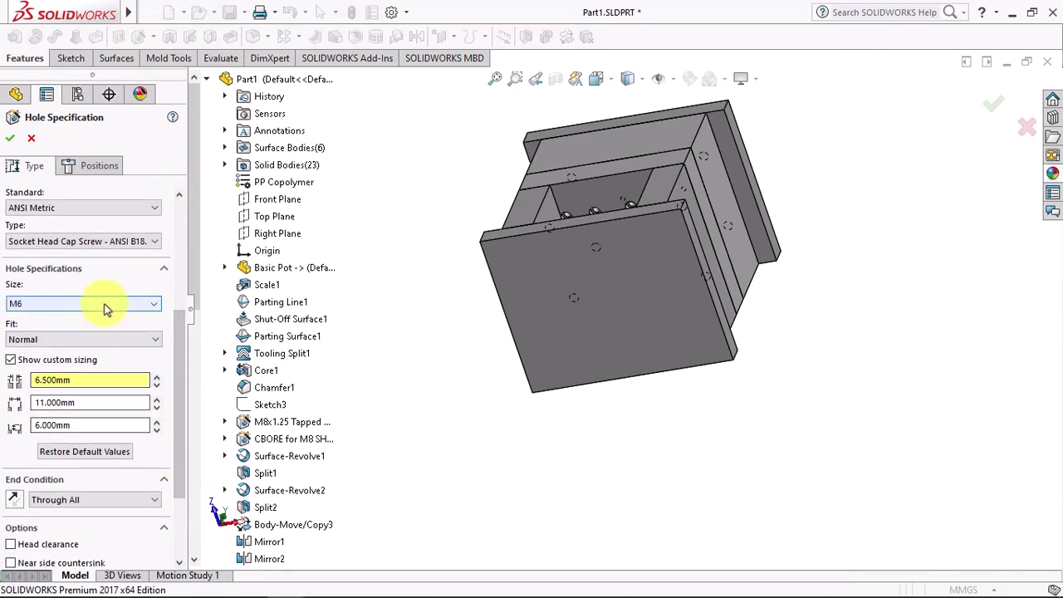
left_click(106, 307)
left_click(83, 356)
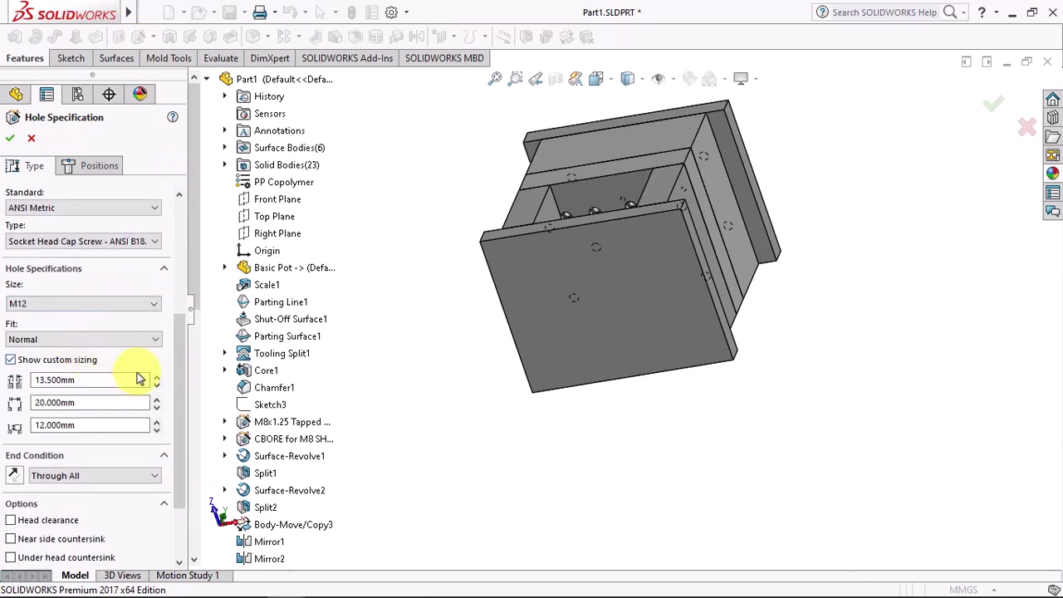
left_click_drag(176, 438, 183, 523)
left_click(70, 556)
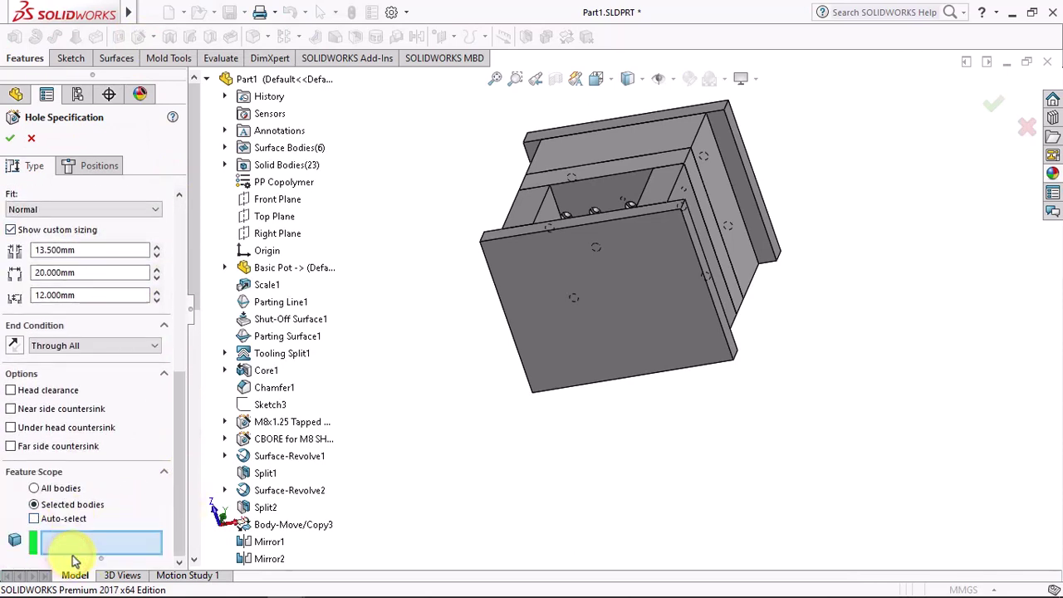
left_click(585, 319)
Place four hole points on the bottom plate face
left_click(100, 165)
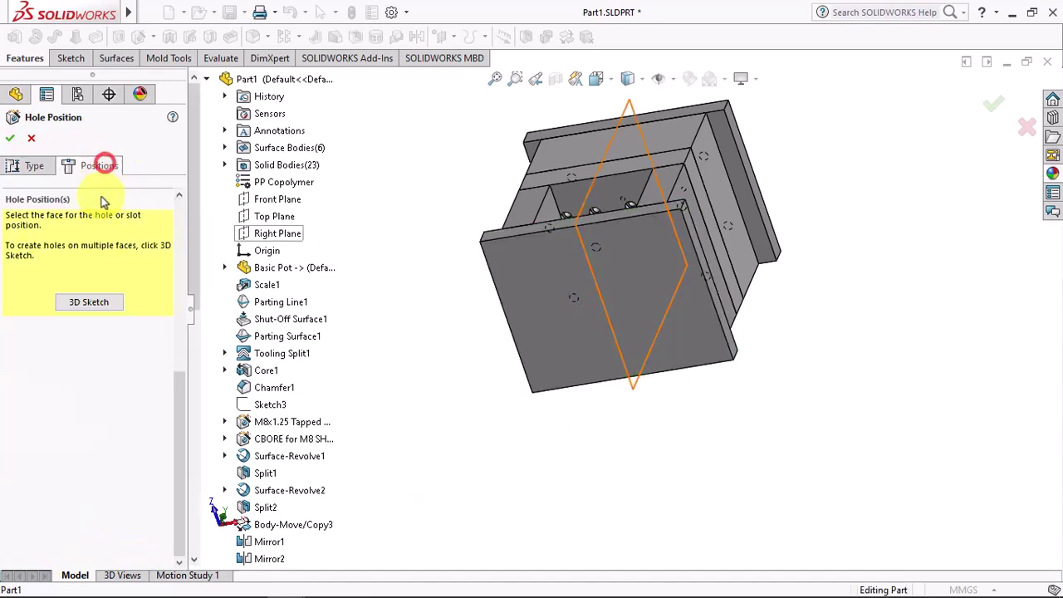
left_click(94, 305)
left_click(512, 261)
left_click(555, 356)
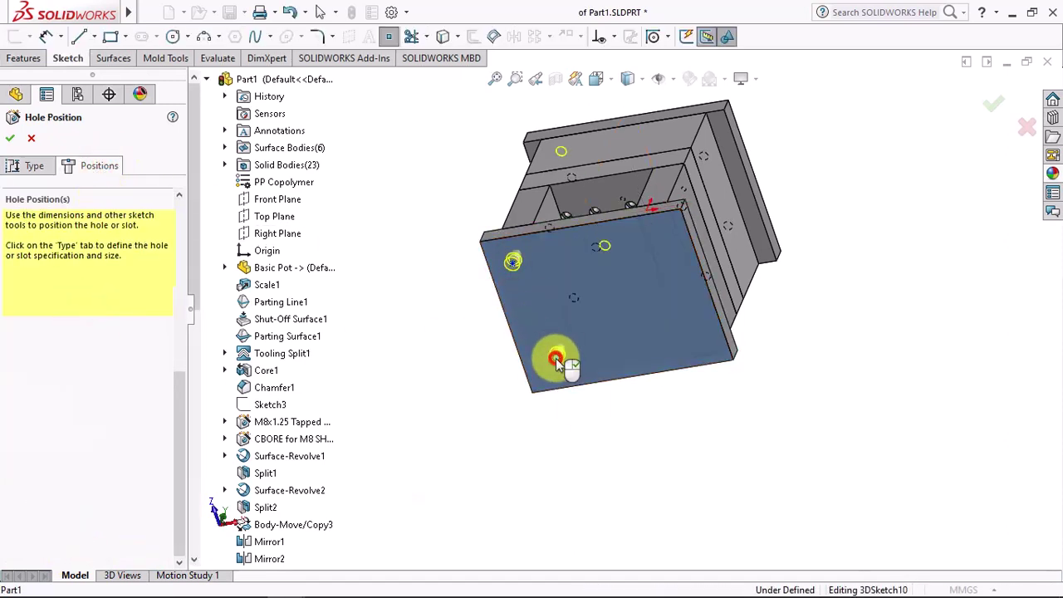
left_click(661, 242)
left_click(691, 329)
Switch to wireframe and make the first two hole points concentric with their pins
left_click(638, 81)
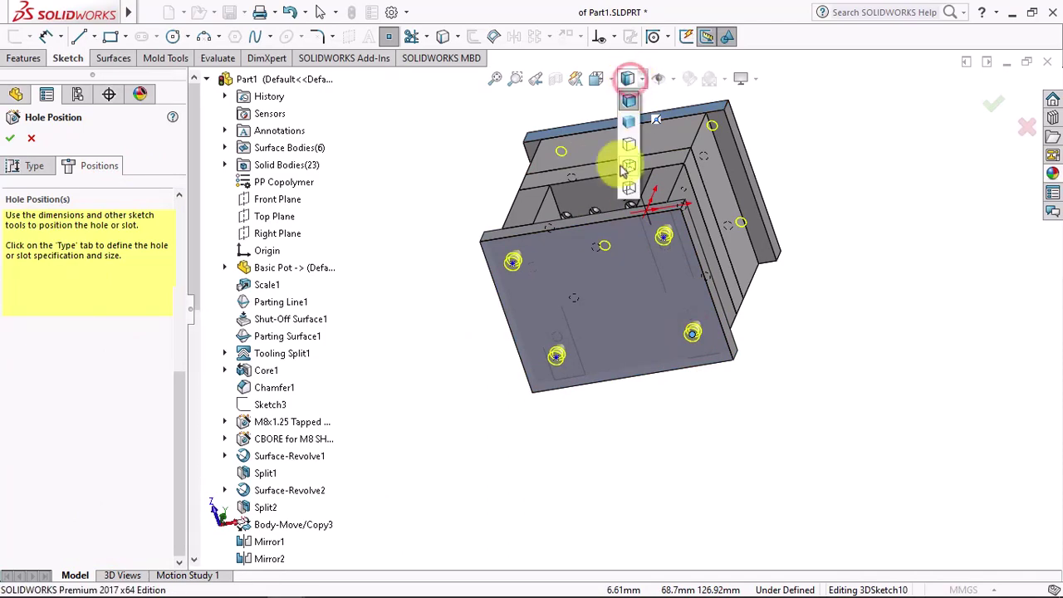
left_click(624, 169)
left_click(613, 36)
left_click(616, 72)
scroll(712, 334, "down", 5)
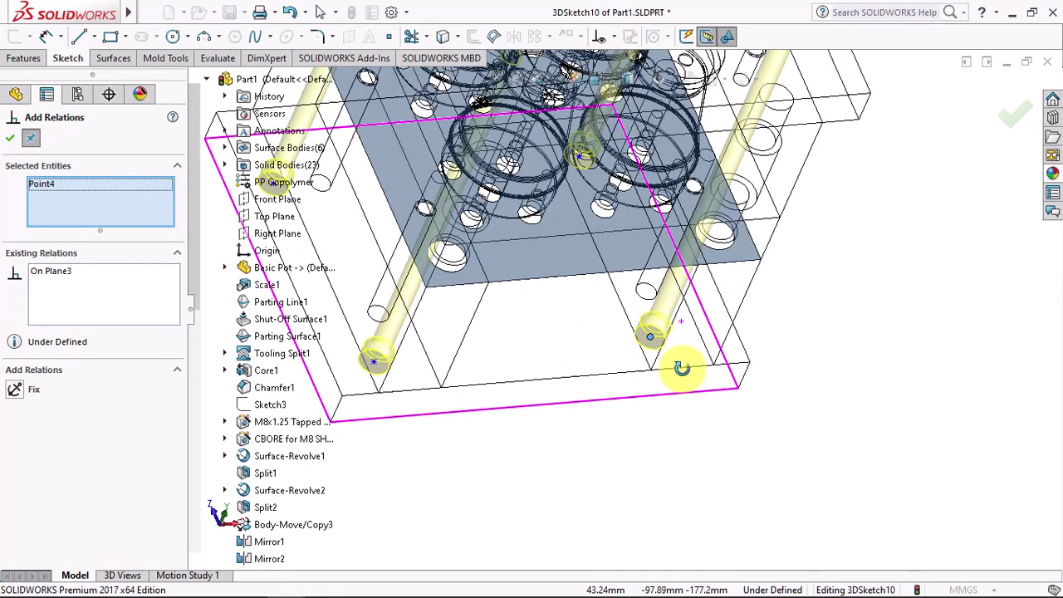
left_click(649, 286)
left_click(27, 408)
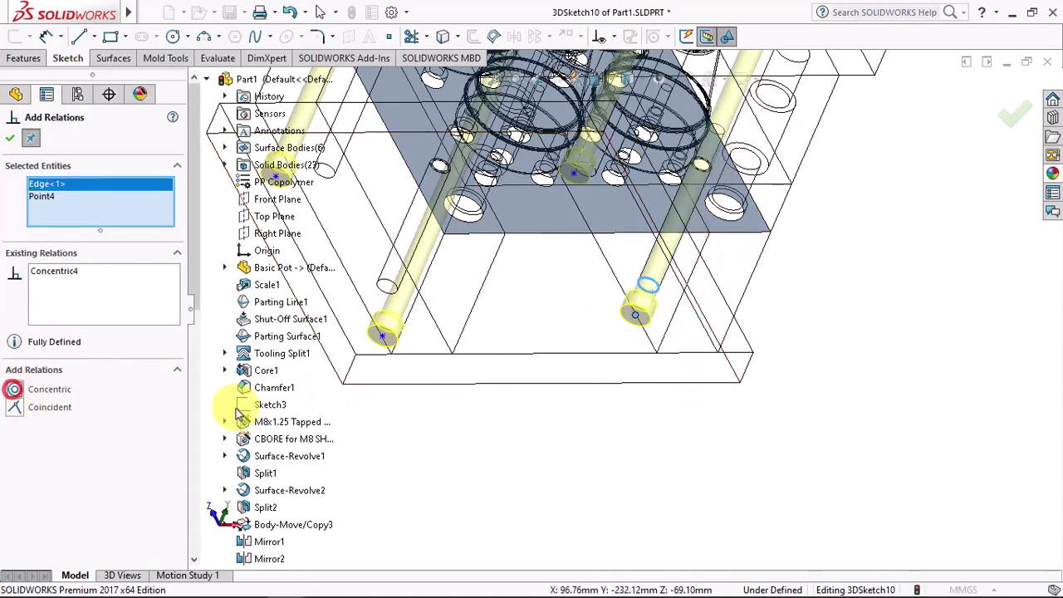
left_click(382, 334)
left_click(386, 286)
left_click(28, 390)
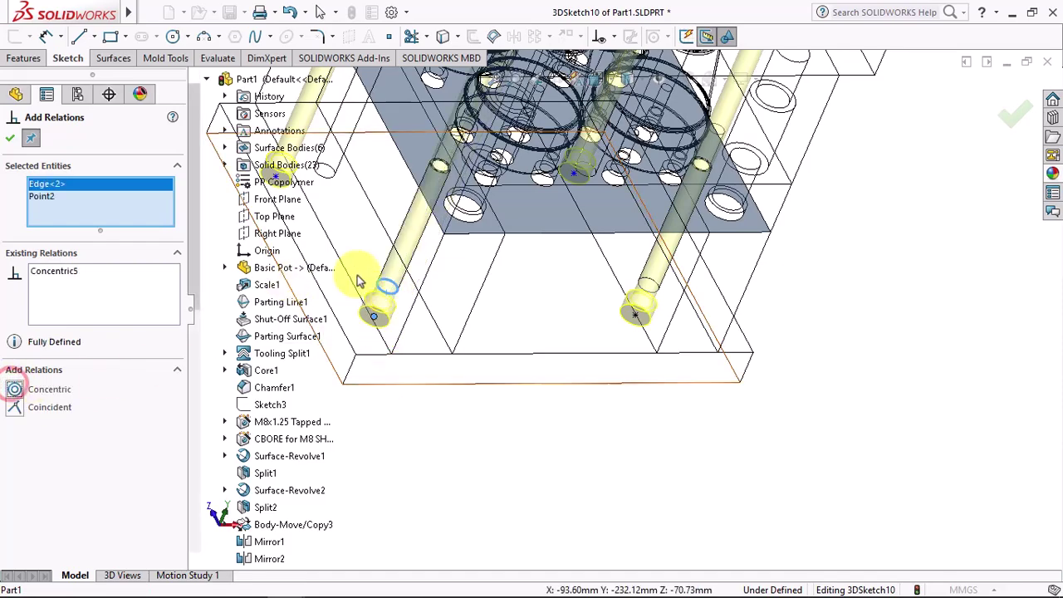
Make the remaining two hole points concentric with their pins and confirm the hole
scroll(368, 280, "down", 3)
left_click(404, 224)
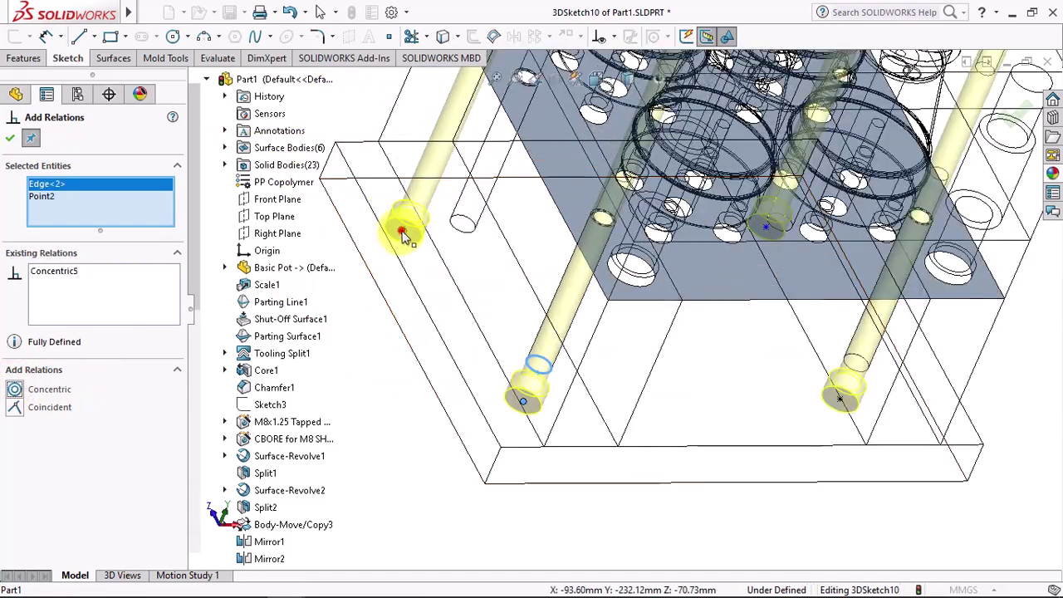
left_click(14, 392)
mouse_move(761, 245)
middle_mouse_down()
mouse_move(655, 218)
mouse_move(652, 174)
mouse_move(682, 199)
middle_mouse_up()
mouse_move(534, 197)
middle_mouse_down()
mouse_move(367, 173)
mouse_move(439, 232)
mouse_move(423, 367)
mouse_move(412, 244)
middle_mouse_up()
left_click(409, 197)
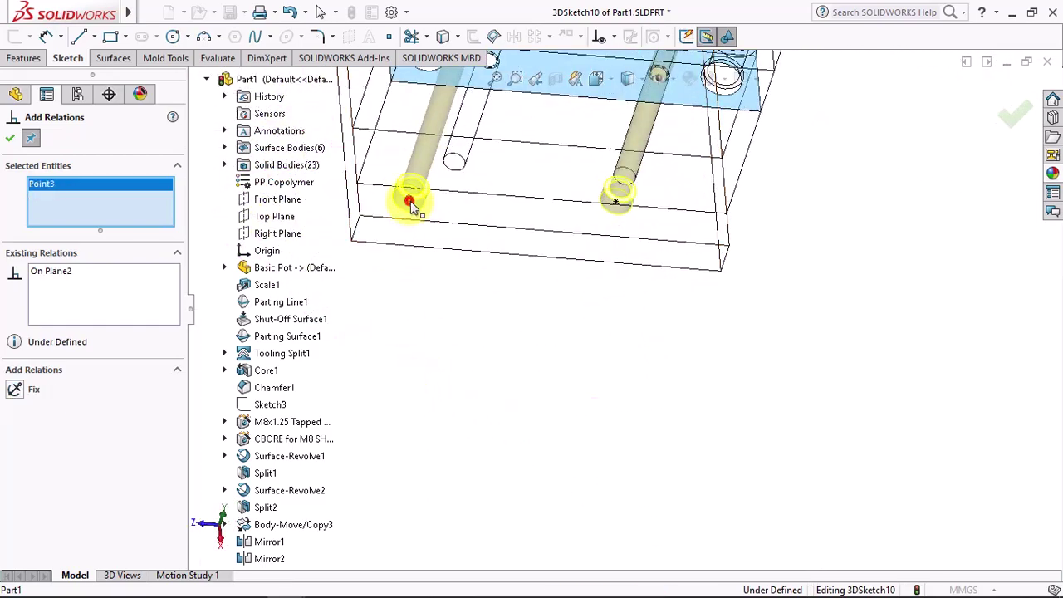
left_click(454, 163)
left_click(24, 390)
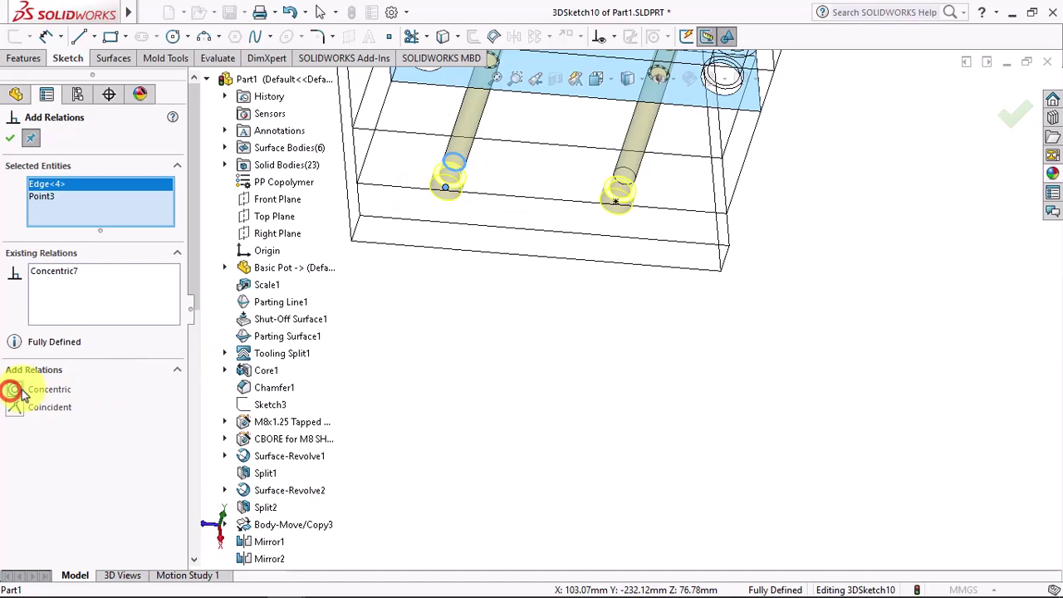
left_click(9, 139)
left_click(9, 145)
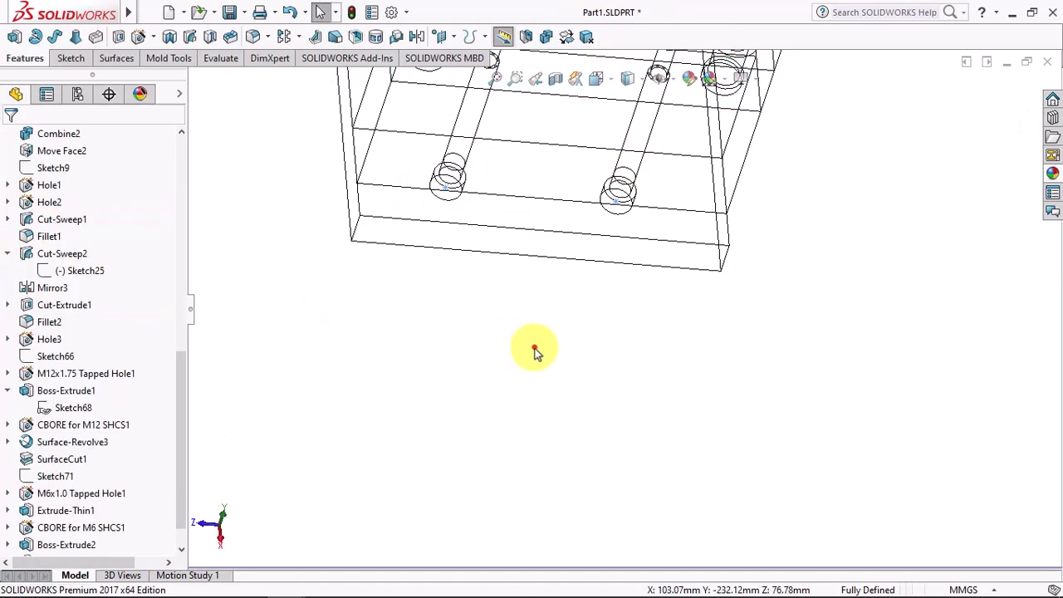
Switch to shaded display and sketch a Ø60 mm circle at the origin on the bottom plate
mouse_move(536, 351)
middle_mouse_down()
mouse_move(596, 274)
mouse_move(635, 194)
middle_mouse_up()
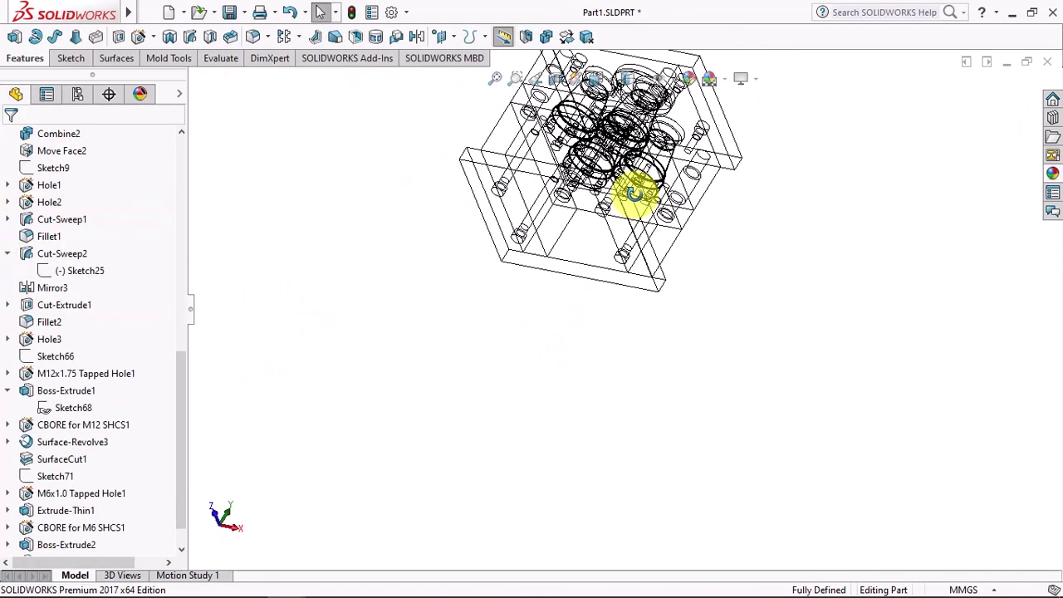
left_click(629, 79)
left_click(628, 97)
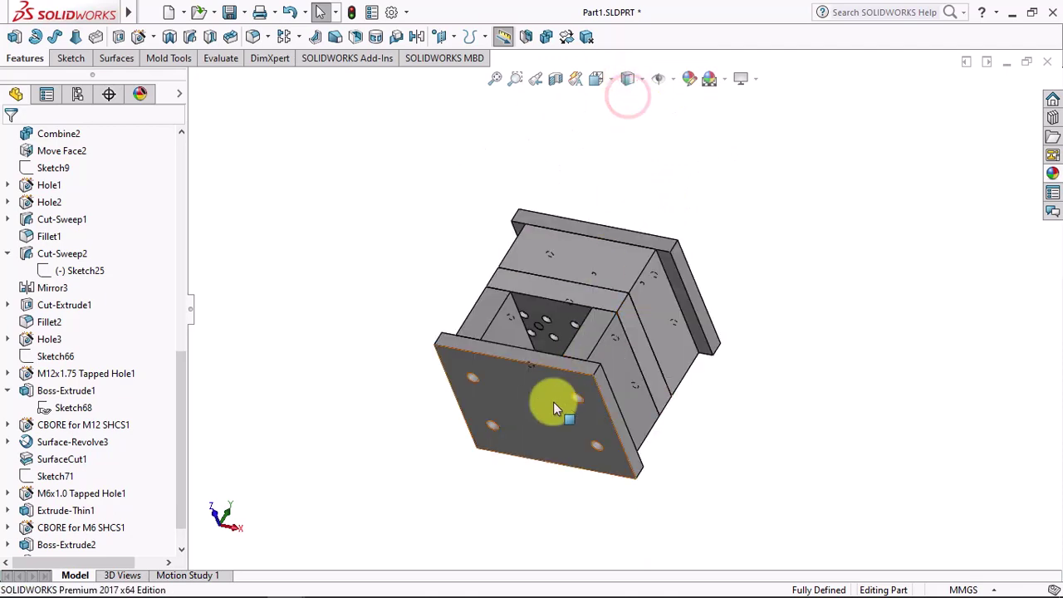
left_click(556, 409)
left_click(593, 374)
left_click(171, 36)
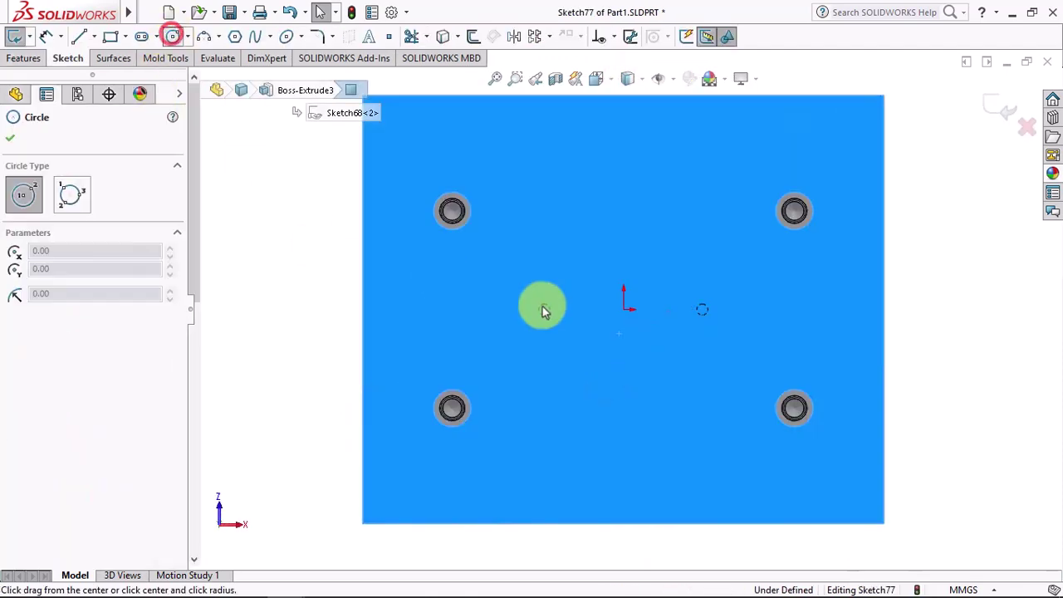
left_click(623, 308)
left_click(579, 231)
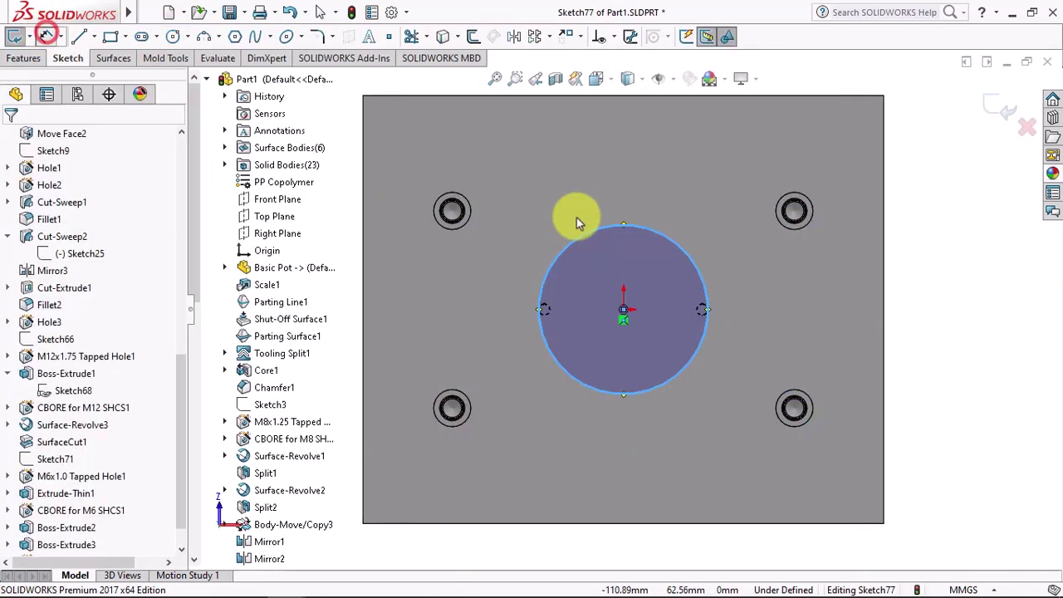
left_click(621, 222)
left_click(621, 190)
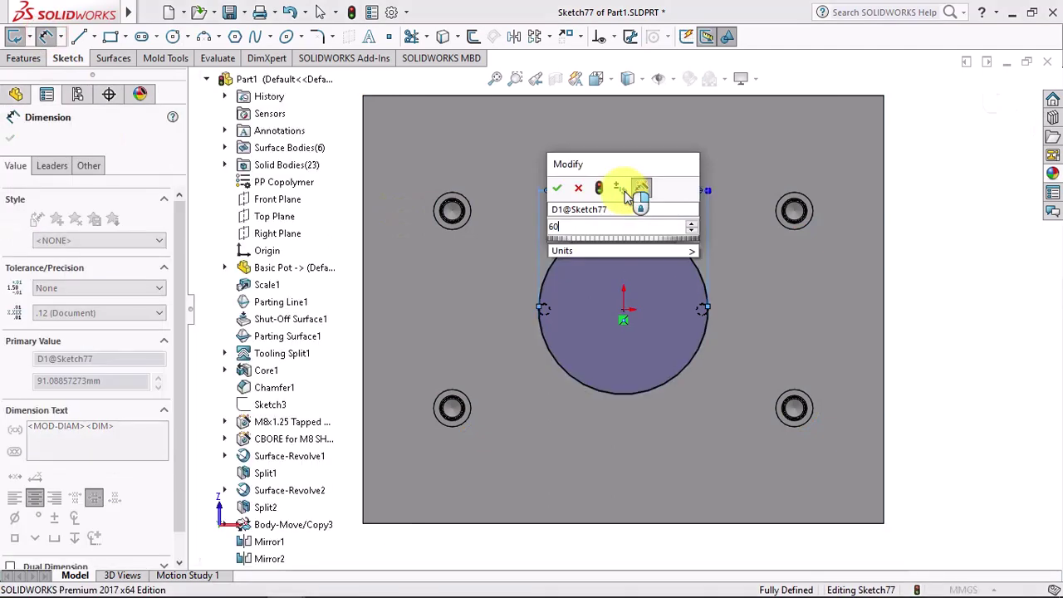
left_click(556, 187)
left_click(10, 137)
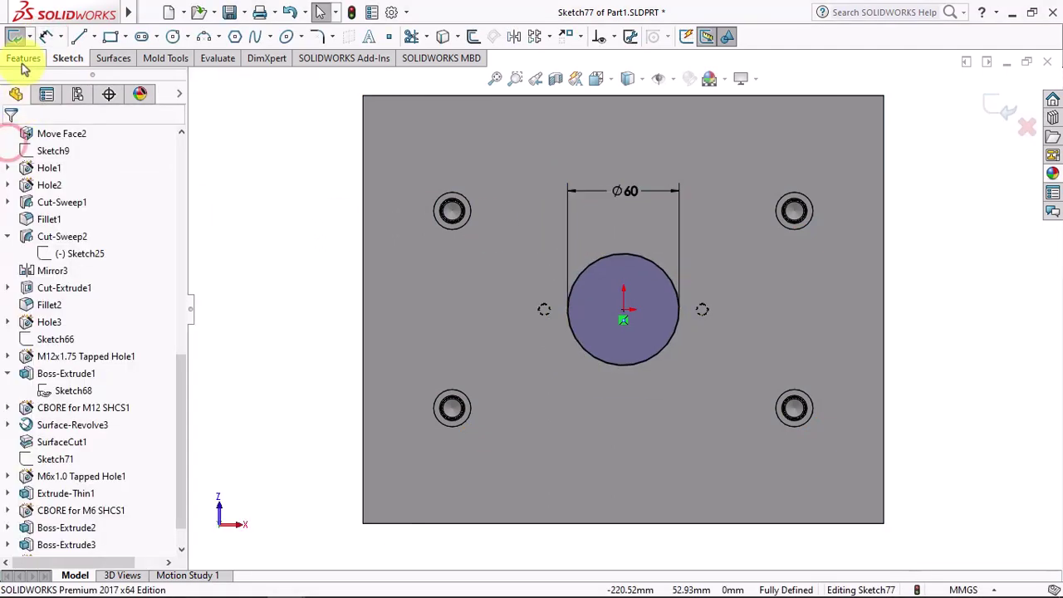
Cut the Ø60 mm circle through the bottom plate with an extruded cut
left_click(24, 61)
left_click(117, 36)
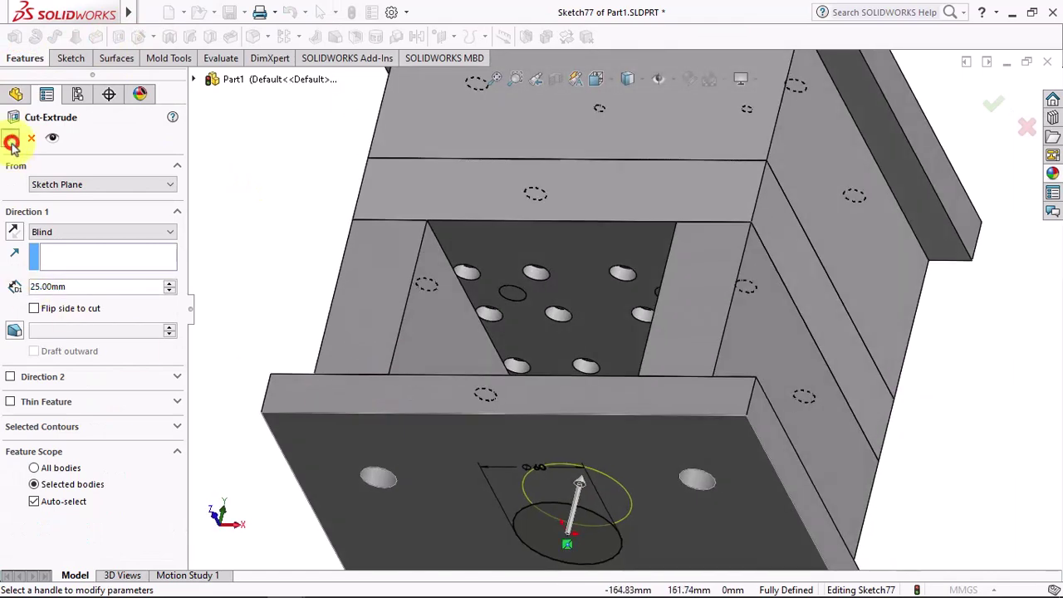
left_click(12, 143)
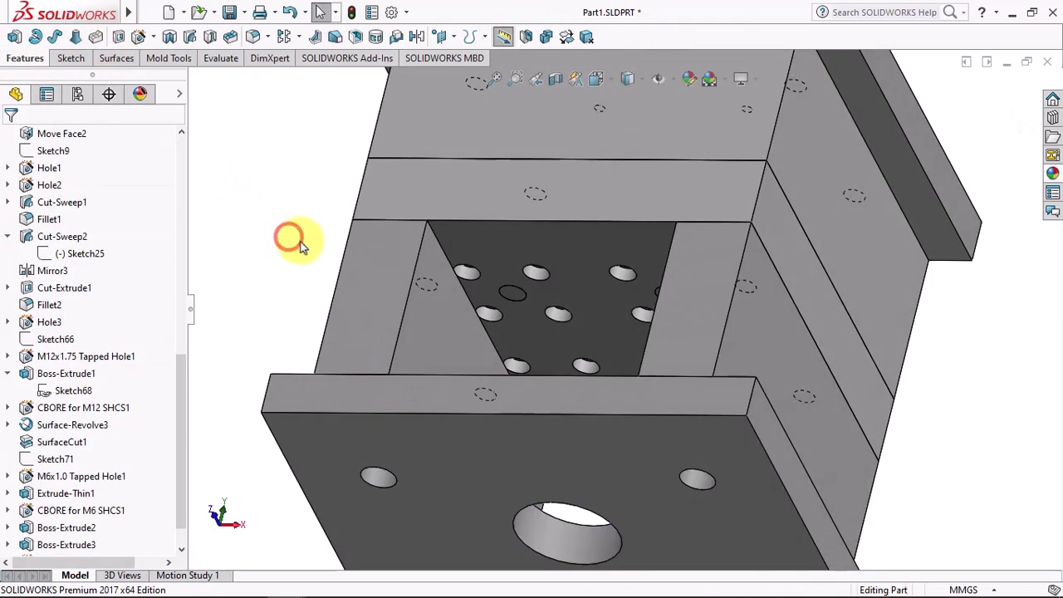
middle_click_drag(303, 233, 359, 355)
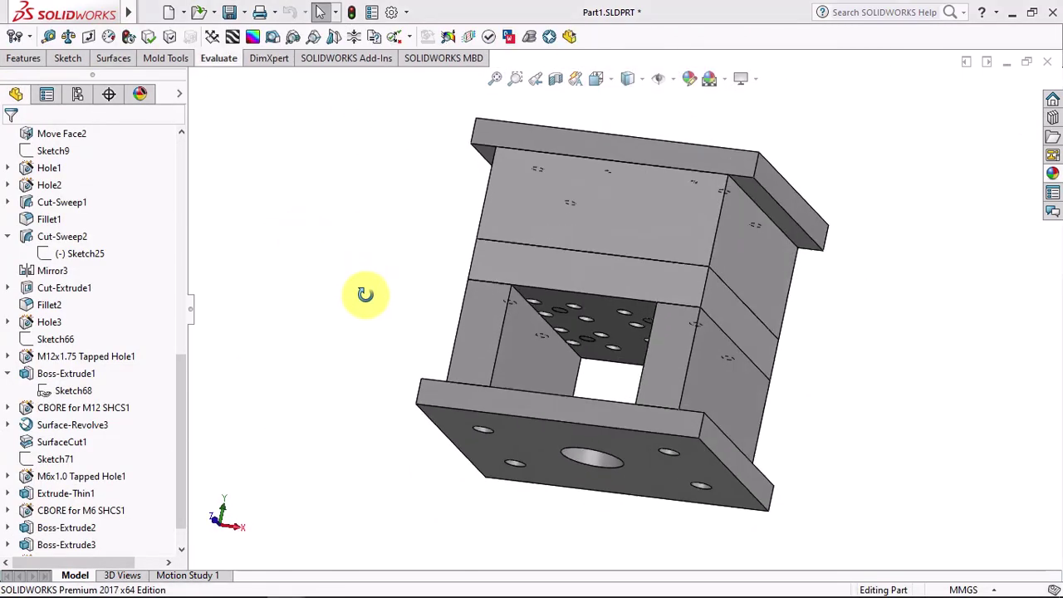
left_click(23, 58)
Sketch a center rectangle around the hole on the bottom plate's inner face
left_click(15, 36)
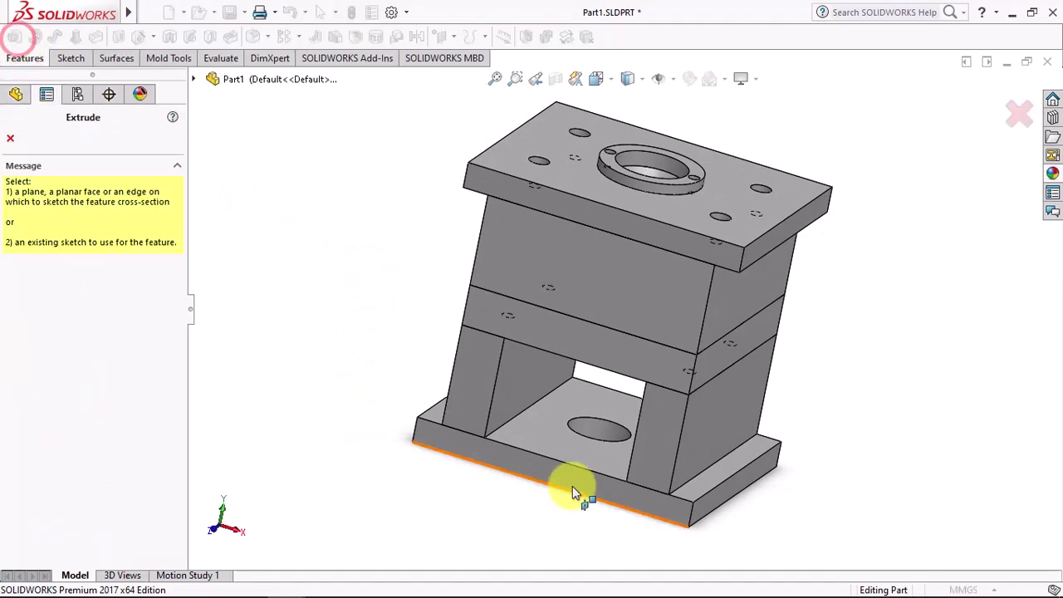
left_click(572, 486)
middle_click_drag(531, 308, 532, 279)
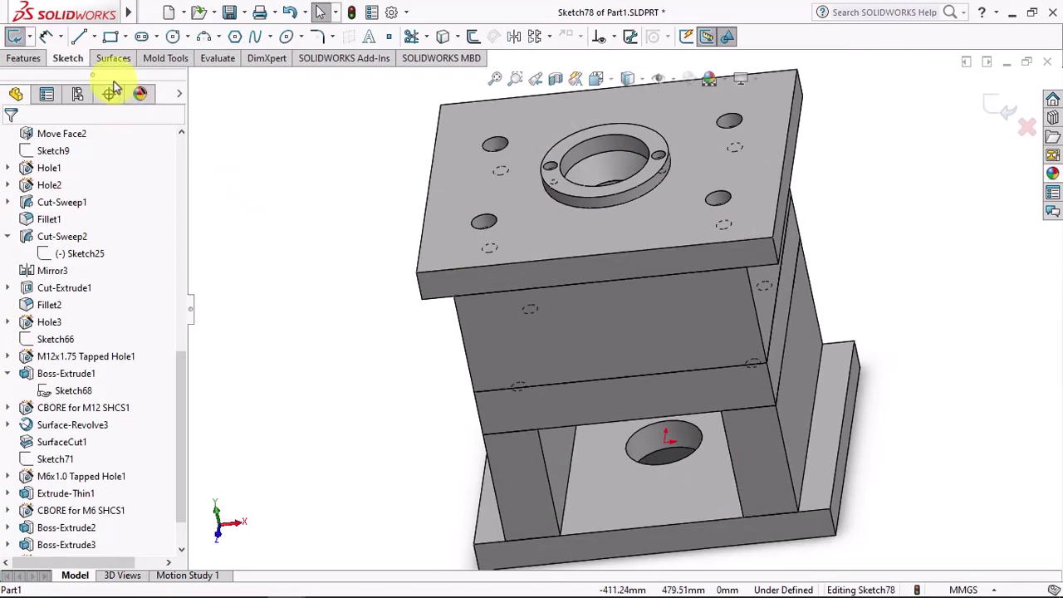
left_click(125, 37)
left_click(158, 75)
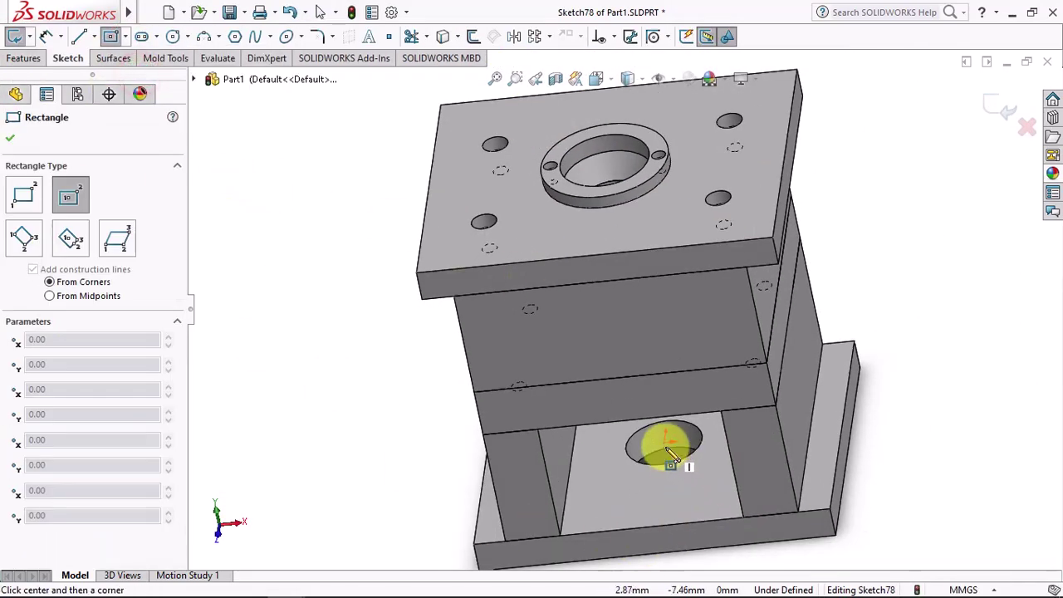
left_click(667, 445)
left_click(572, 524)
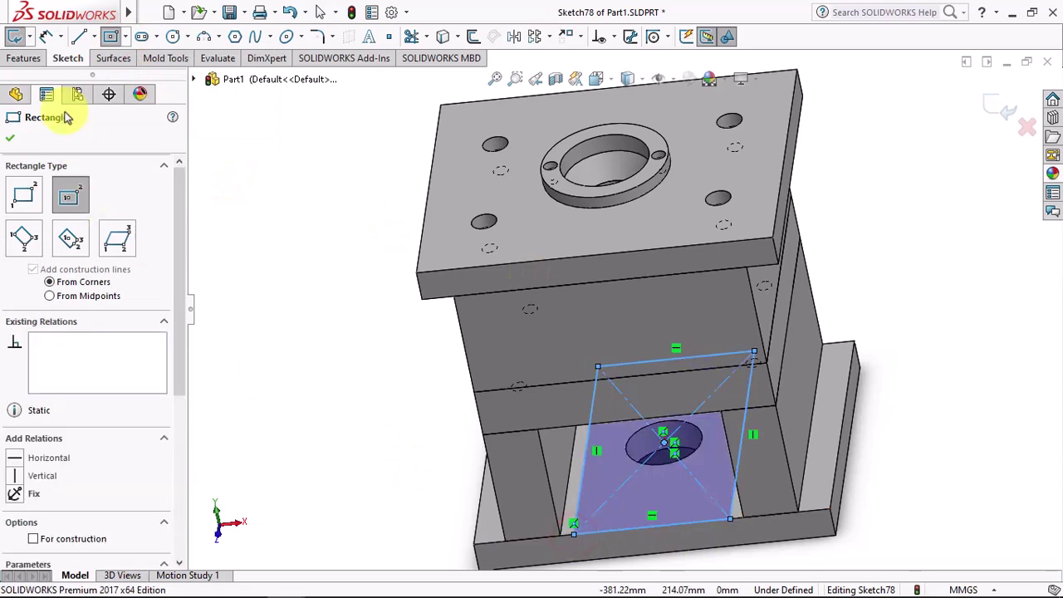
left_click(46, 37)
Dimension a 3 mm gap between the rectangle's side and the support
scroll(473, 540, "down", 5)
mouse_move(510, 454)
left_mouse_down()
mouse_move(479, 468)
mouse_move(502, 490)
left_mouse_up()
left_click(512, 540)
type("3")
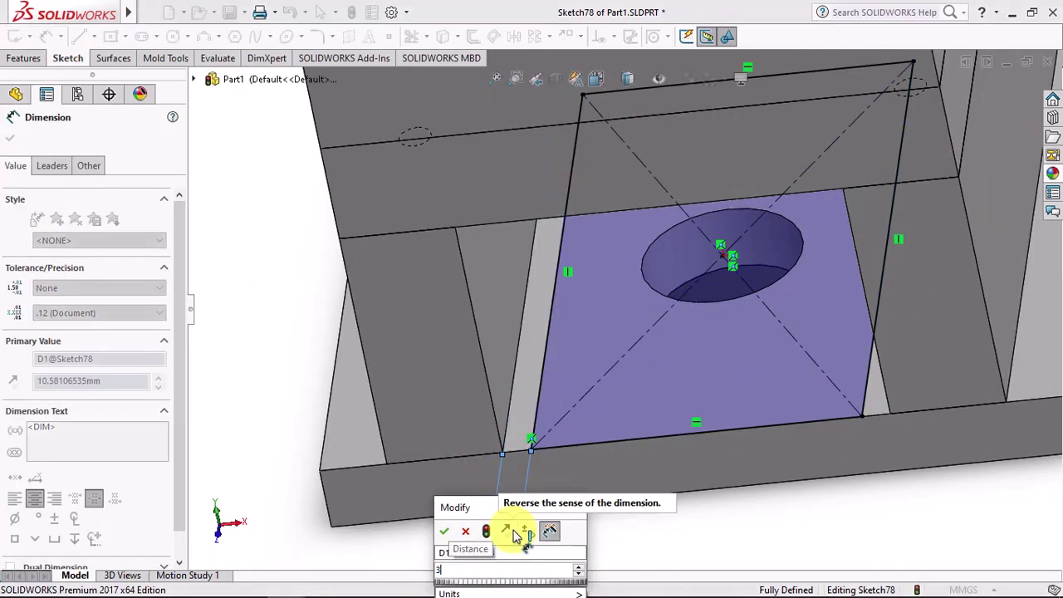
left_click(442, 529)
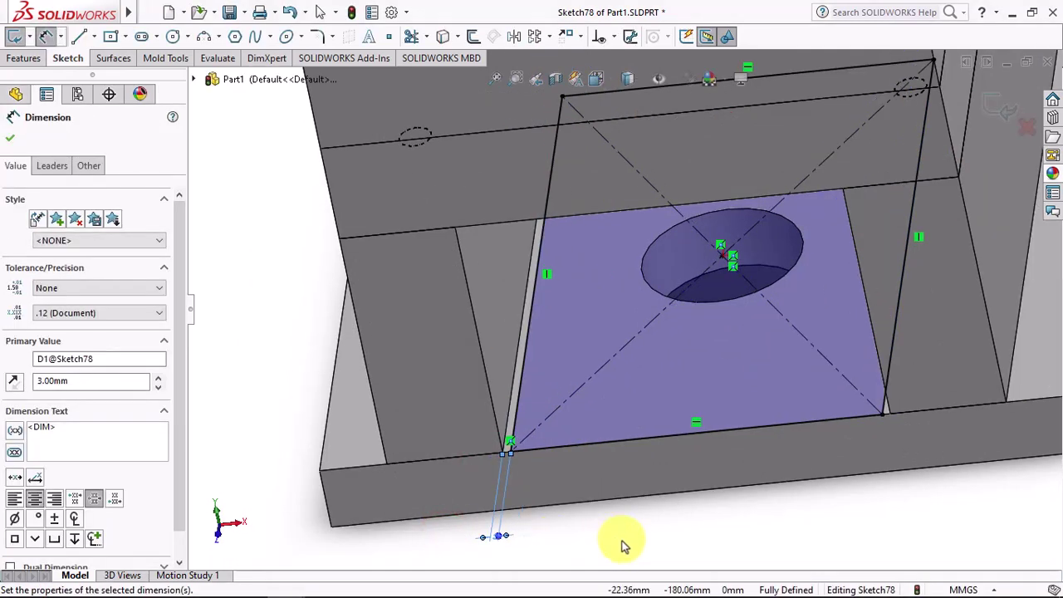
middle_click_drag(624, 546, 381, 382)
left_click(11, 141)
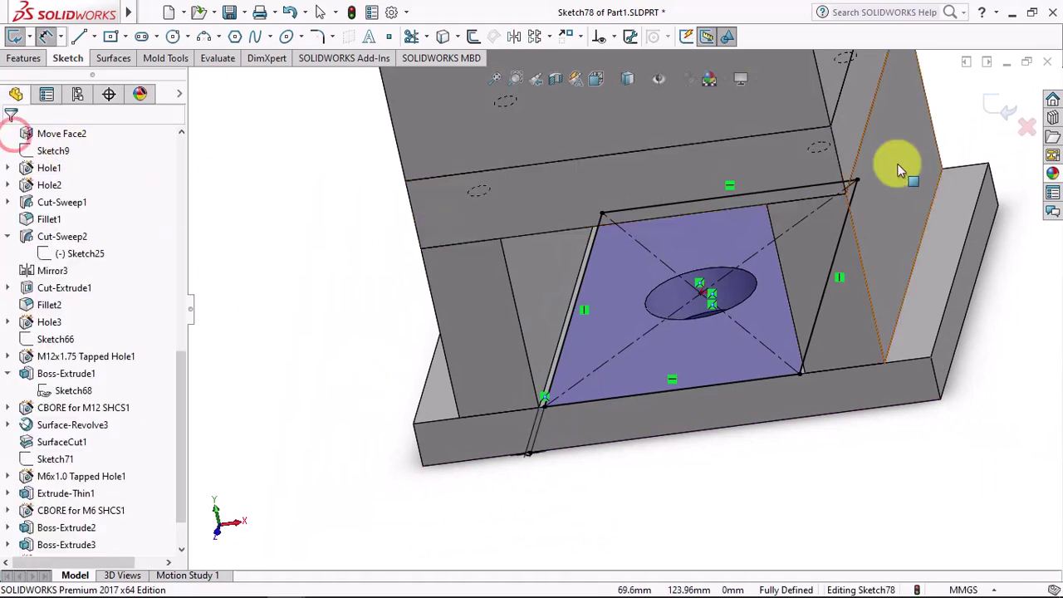
Extrude the rectangle into a 30 mm tall block
left_click(993, 107)
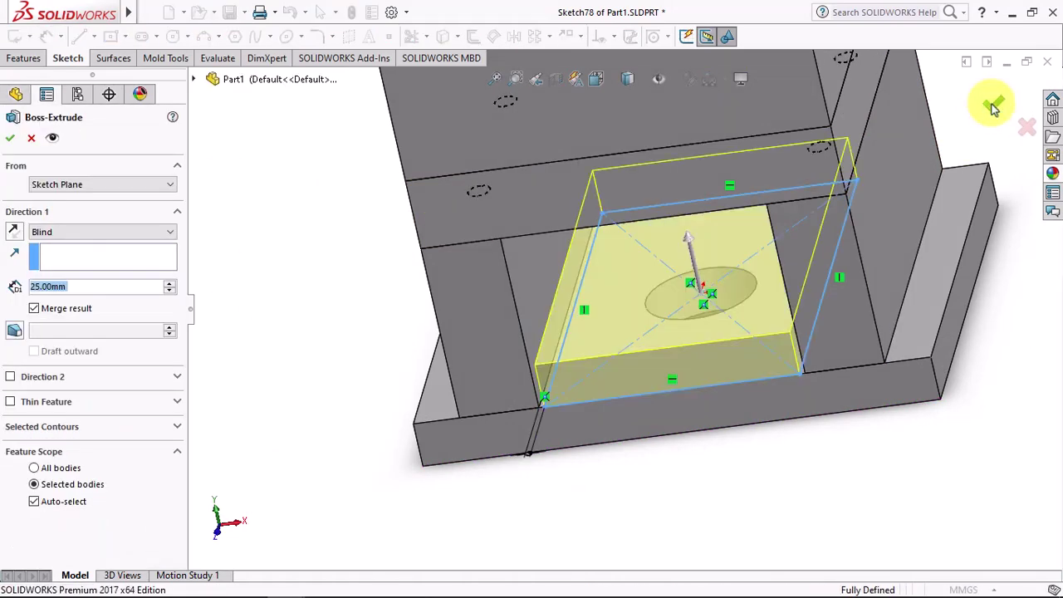
type("30")
key("Return")
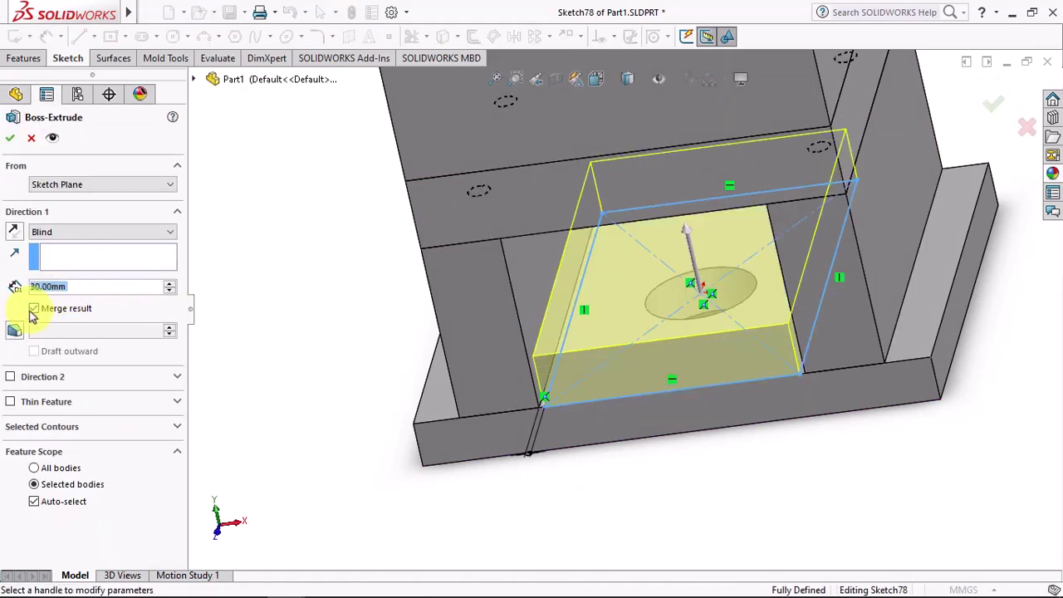
left_click(11, 141)
middle_click_drag(301, 357, 482, 250)
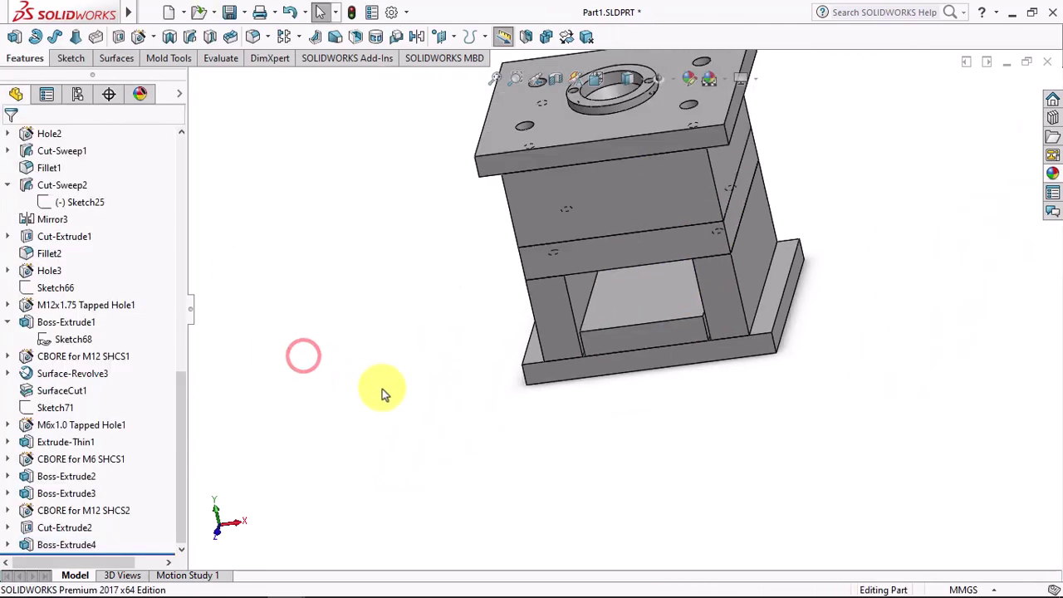
Hide the bottom plate and set an M8 counterbore with custom sizes 9, 15 and 8 mm
left_click(595, 296)
left_click(688, 242)
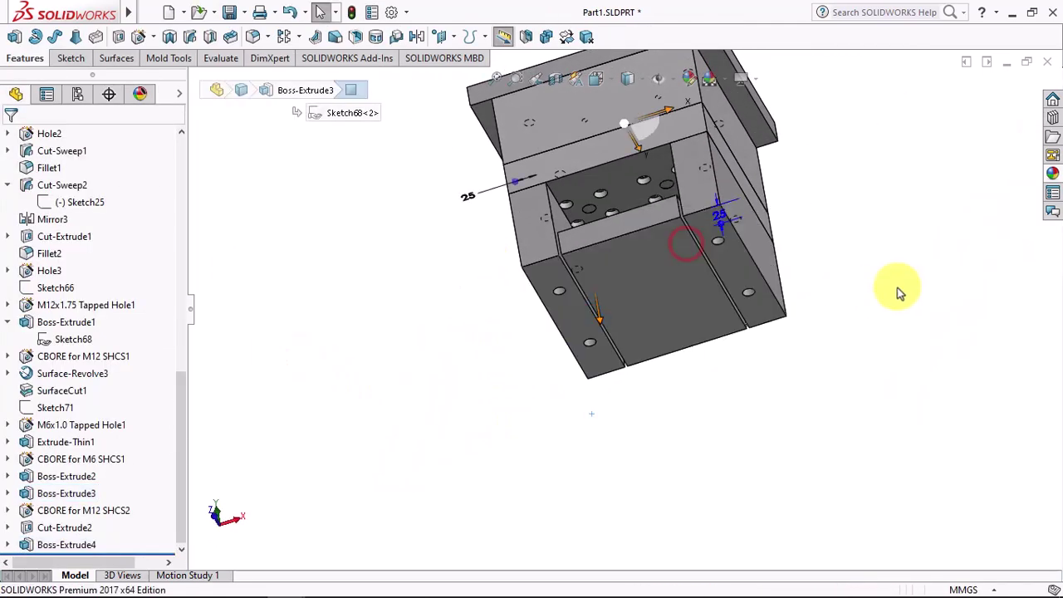
left_click(893, 286)
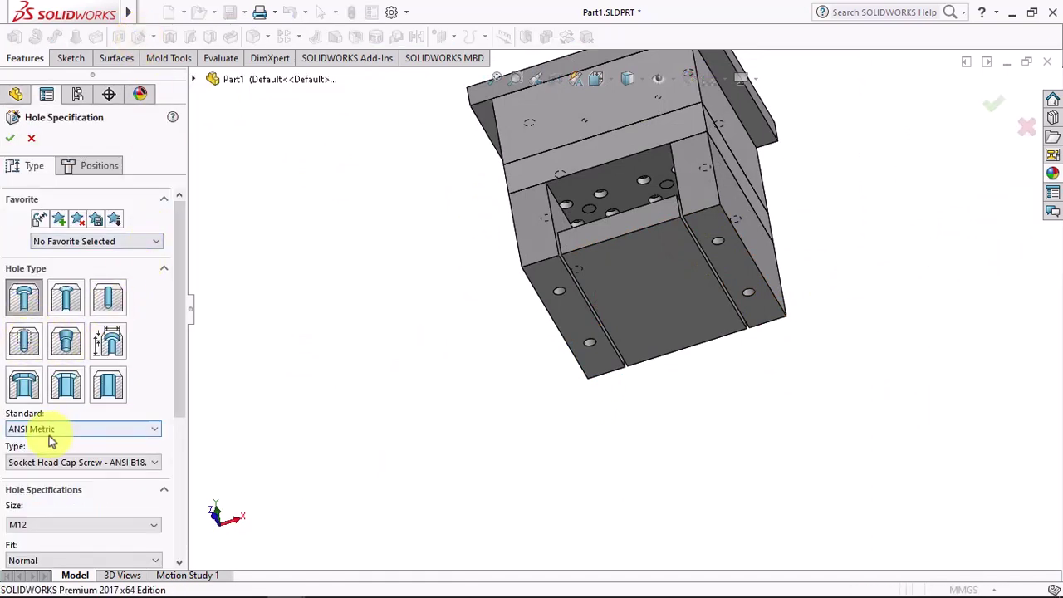
scroll(180, 450, "down", 2)
scroll(180, 450, "down", 2)
left_click(93, 385)
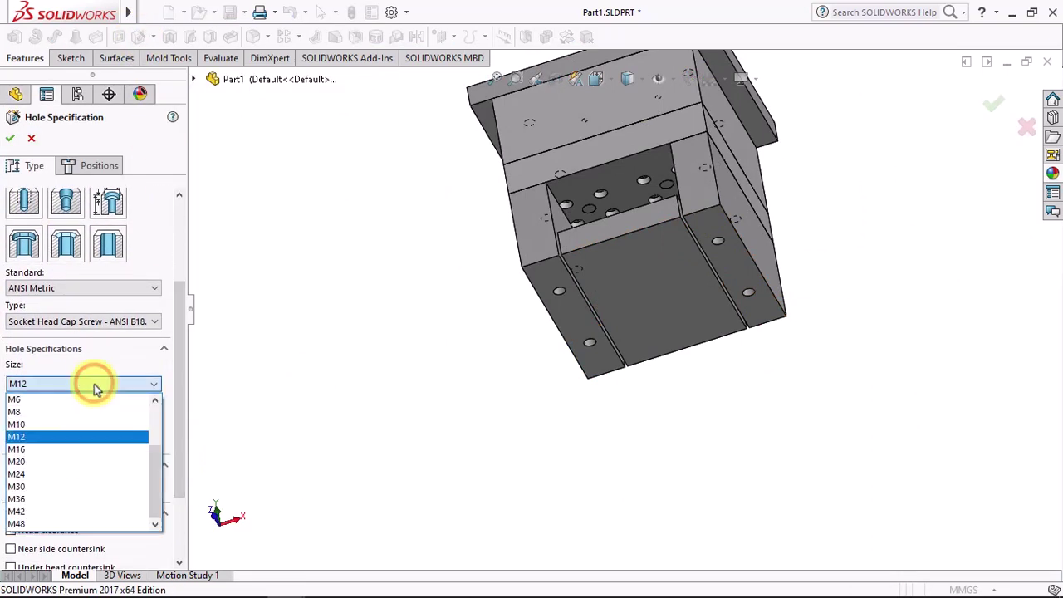
left_click(86, 411)
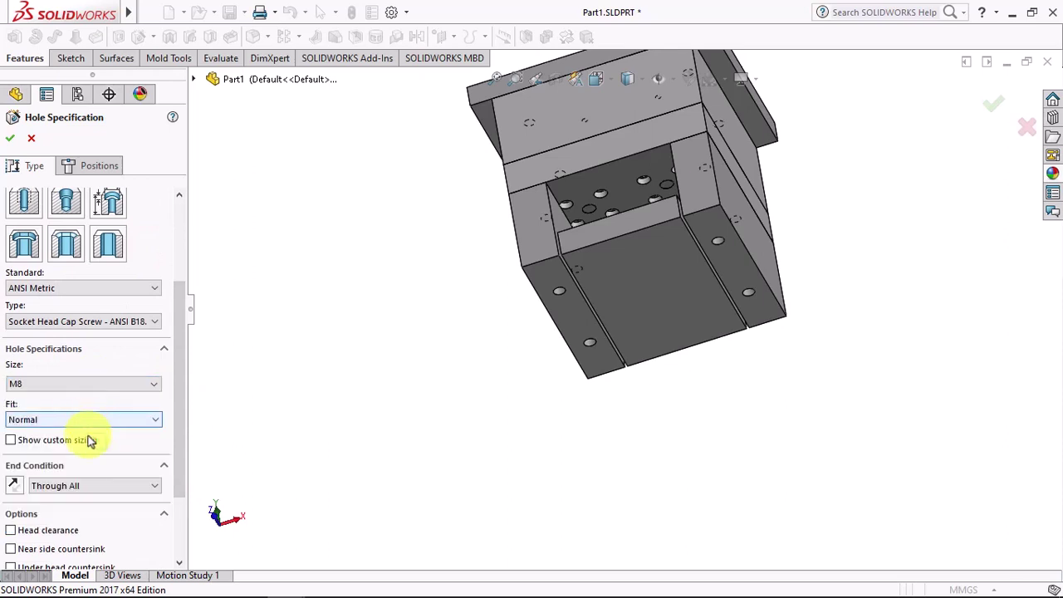
scroll(180, 474, "down", 2)
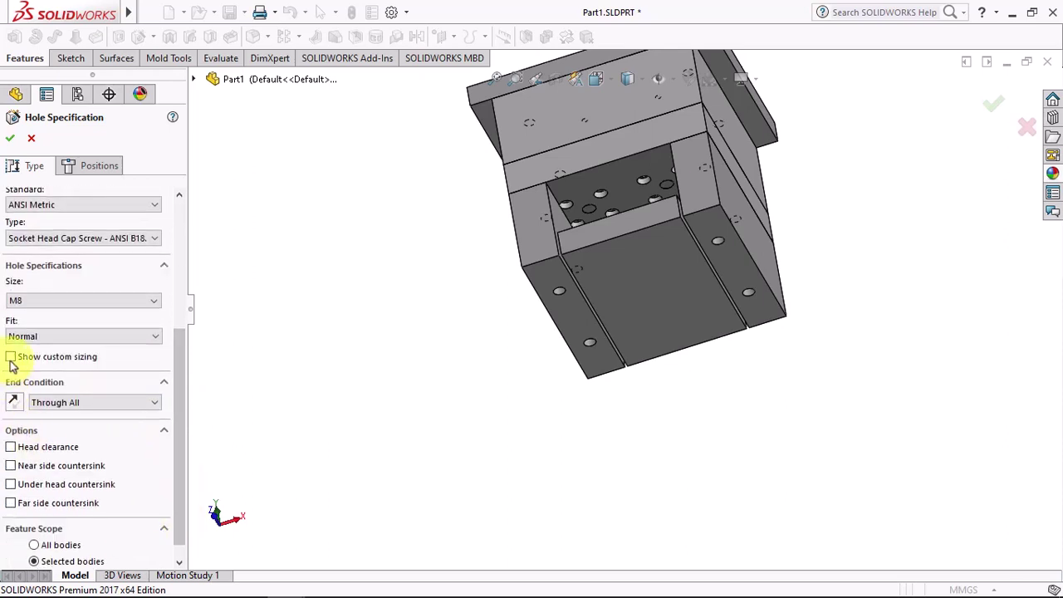
left_click(10, 356)
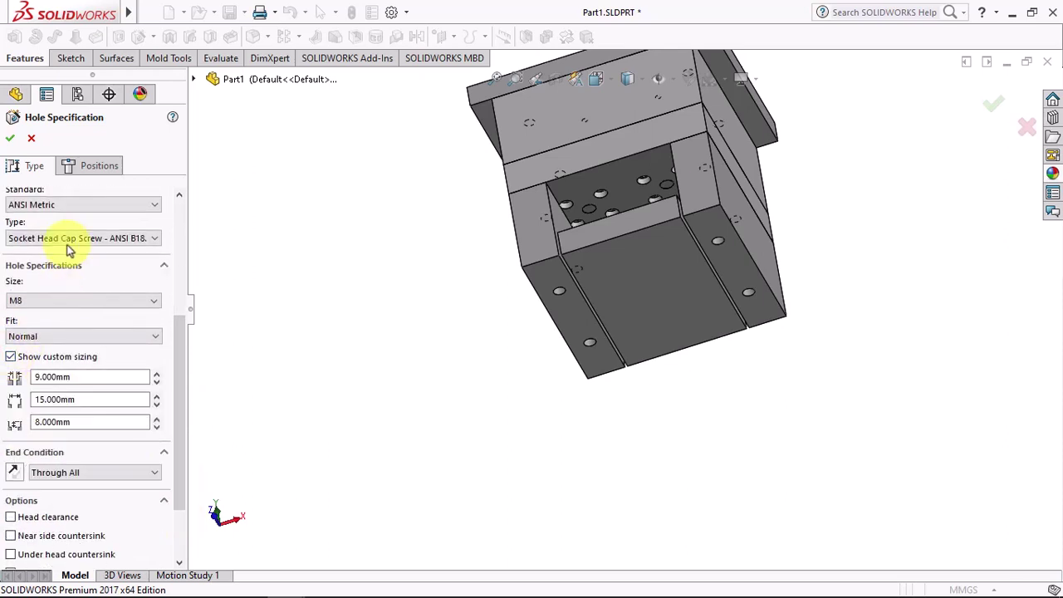
Place the M8 hole points on the lower plate face
left_click(90, 169)
left_click(88, 302)
left_click(601, 266)
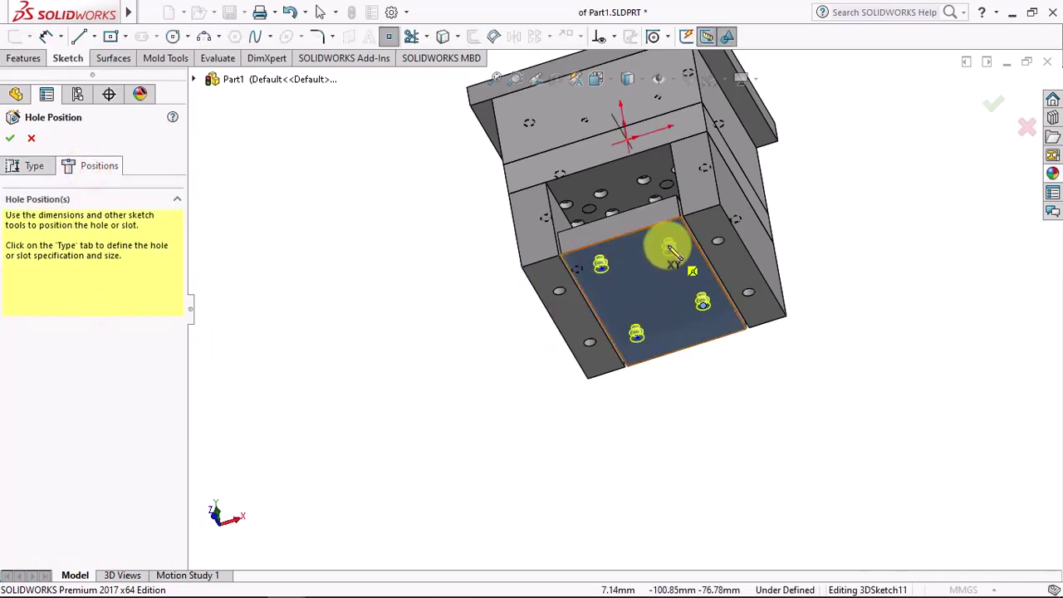
Limit the M8 counterbored hole feature scope to the lower plate body
mouse_move(678, 273)
middle_mouse_down()
mouse_move(691, 339)
mouse_move(671, 230)
middle_mouse_up()
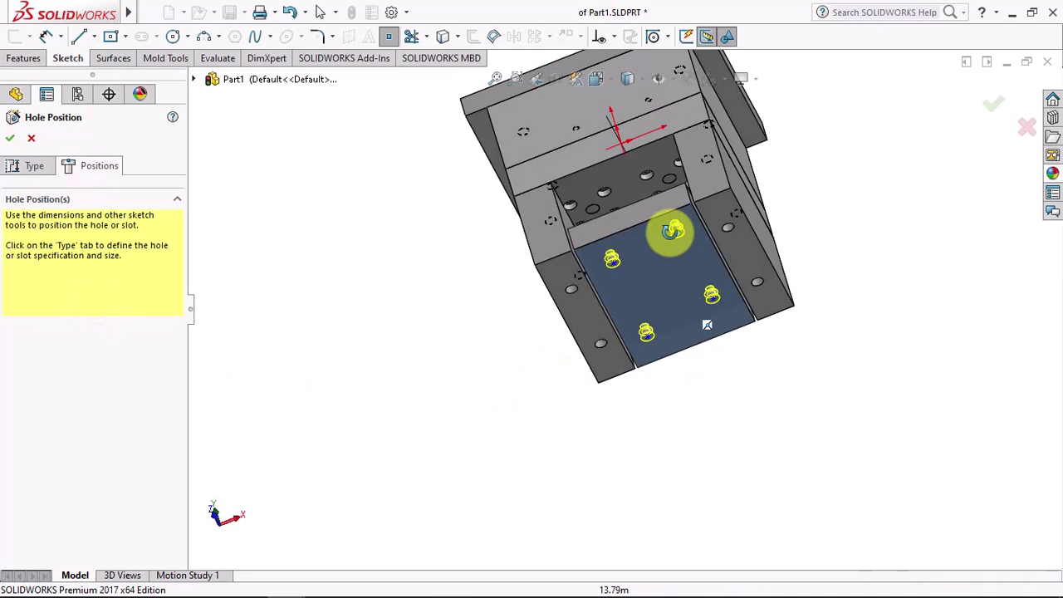
left_click(33, 166)
left_click_drag(180, 386, 199, 558)
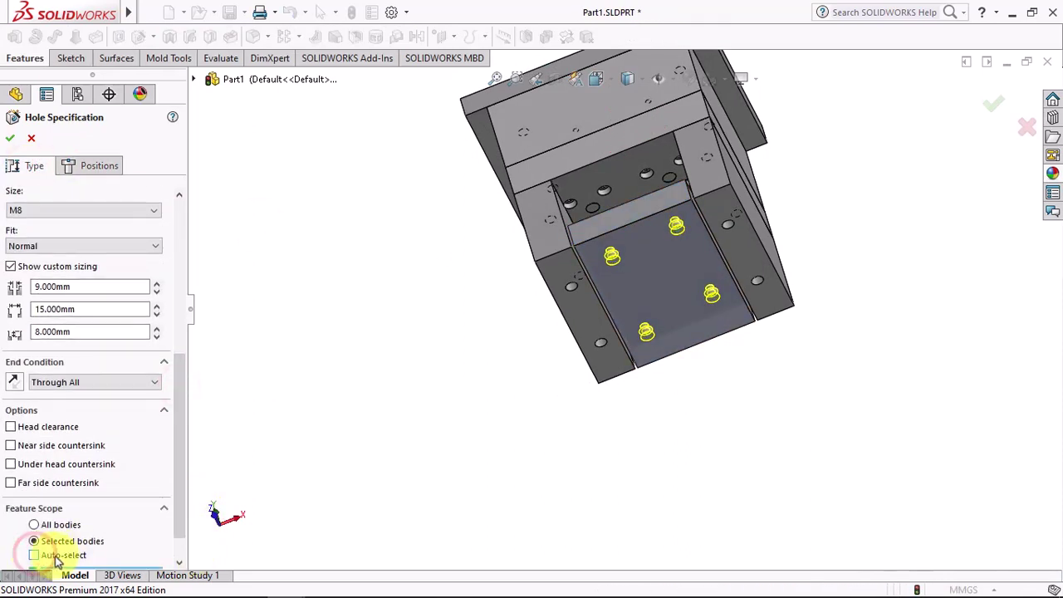
left_click(640, 298)
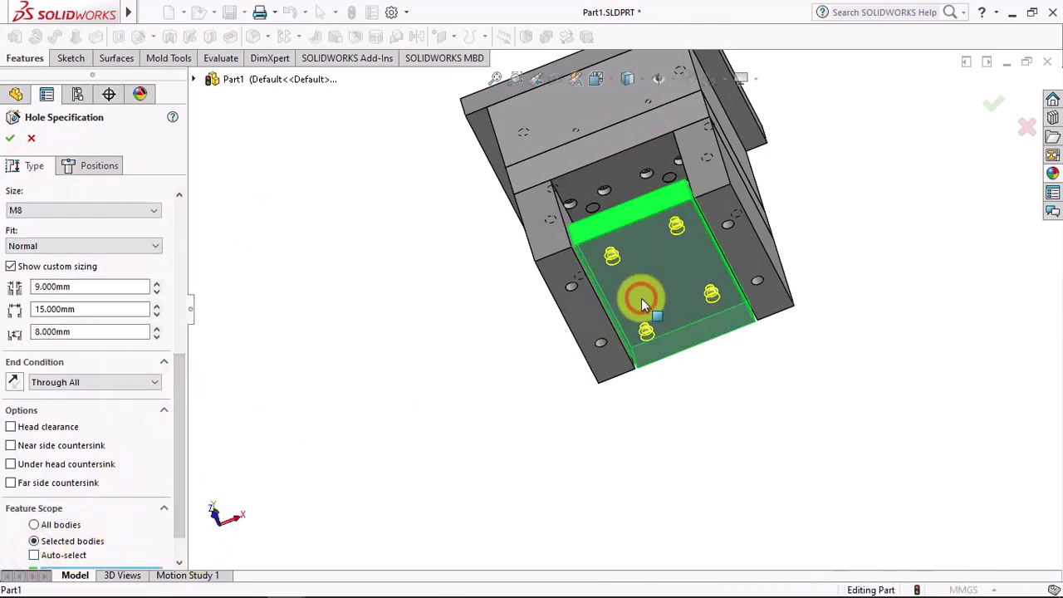
left_click(93, 171)
Switch to wireframe and make the first hole point concentric with the hole above
middle_click_drag(355, 249, 344, 261)
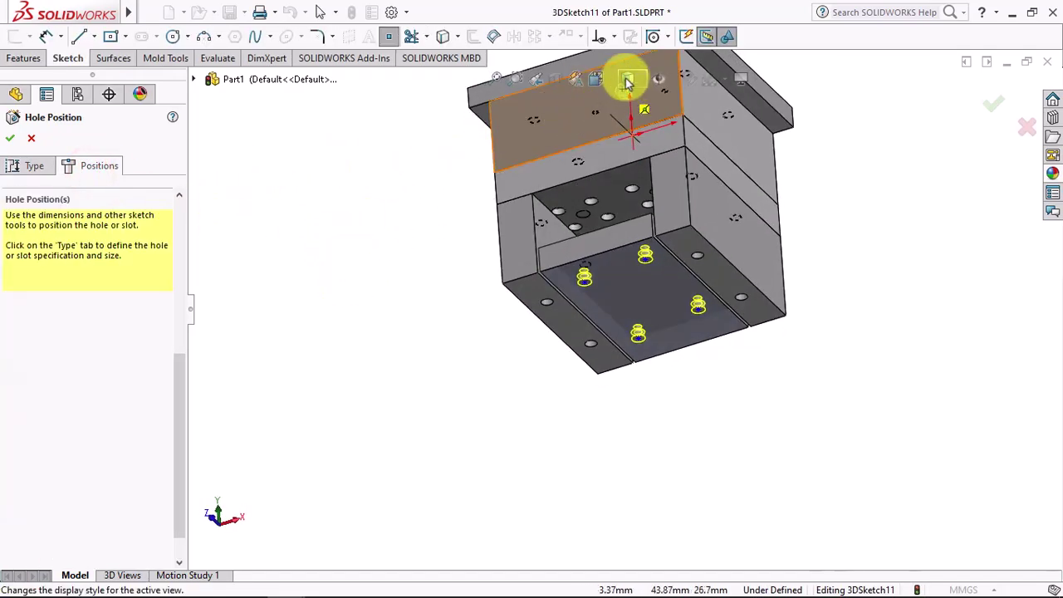
left_click(626, 80)
left_click(626, 185)
left_click(614, 36)
left_click(618, 71)
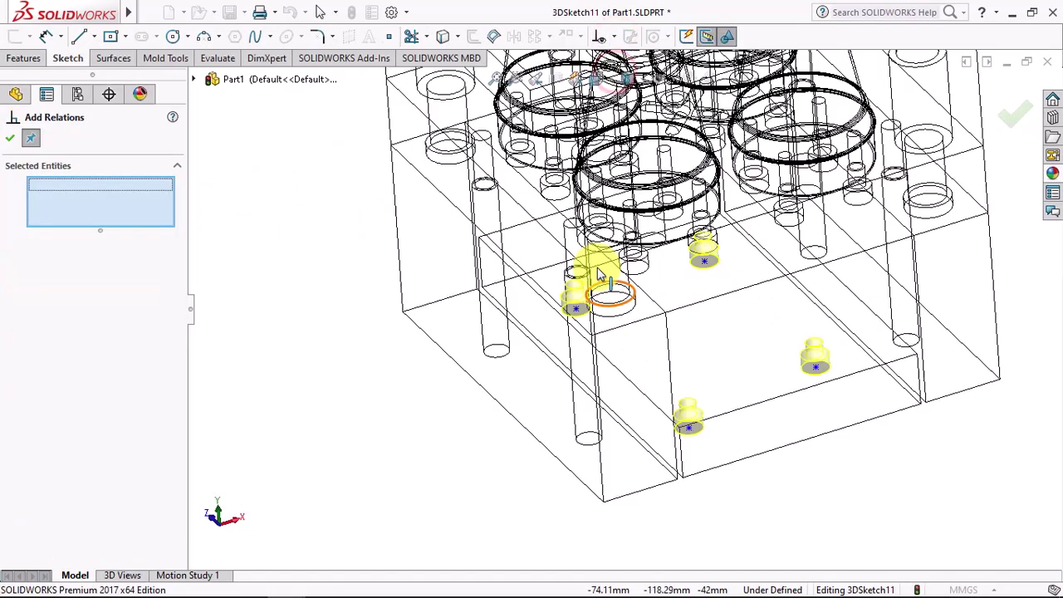
mouse_move(601, 277)
middle_mouse_down()
mouse_move(573, 166)
mouse_move(562, 185)
mouse_move(569, 90)
mouse_move(587, 158)
mouse_move(588, 294)
mouse_move(622, 352)
mouse_move(617, 450)
mouse_move(623, 415)
mouse_move(612, 362)
middle_mouse_up()
left_click(612, 362)
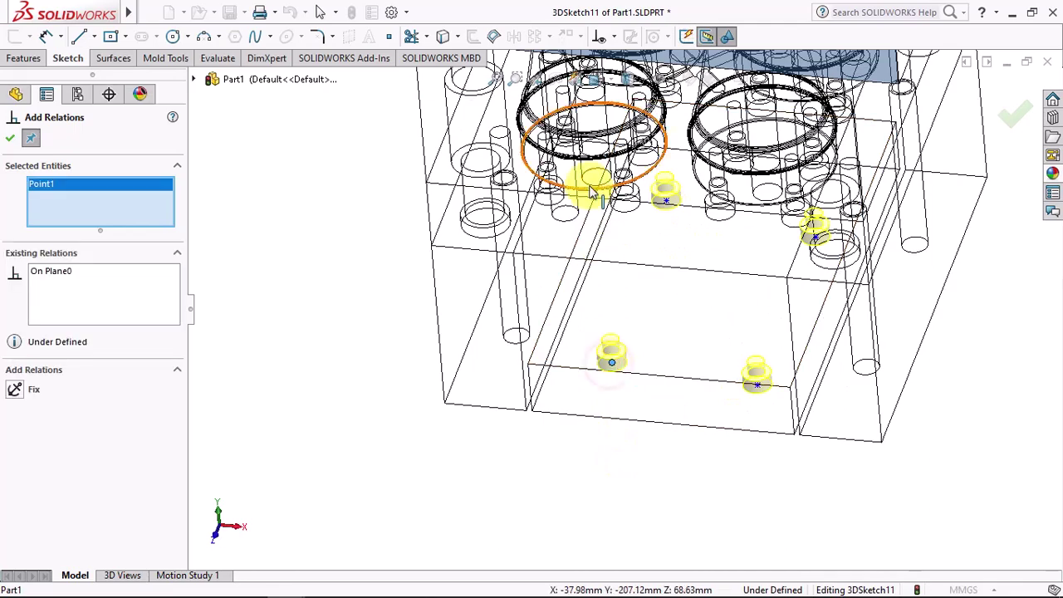
left_click(755, 387)
left_click(109, 396)
Make the lower-left hole point concentric with its existing upper hole
mouse_move(213, 397)
middle_mouse_down()
mouse_move(465, 365)
mouse_move(737, 446)
middle_mouse_up()
left_click(728, 455)
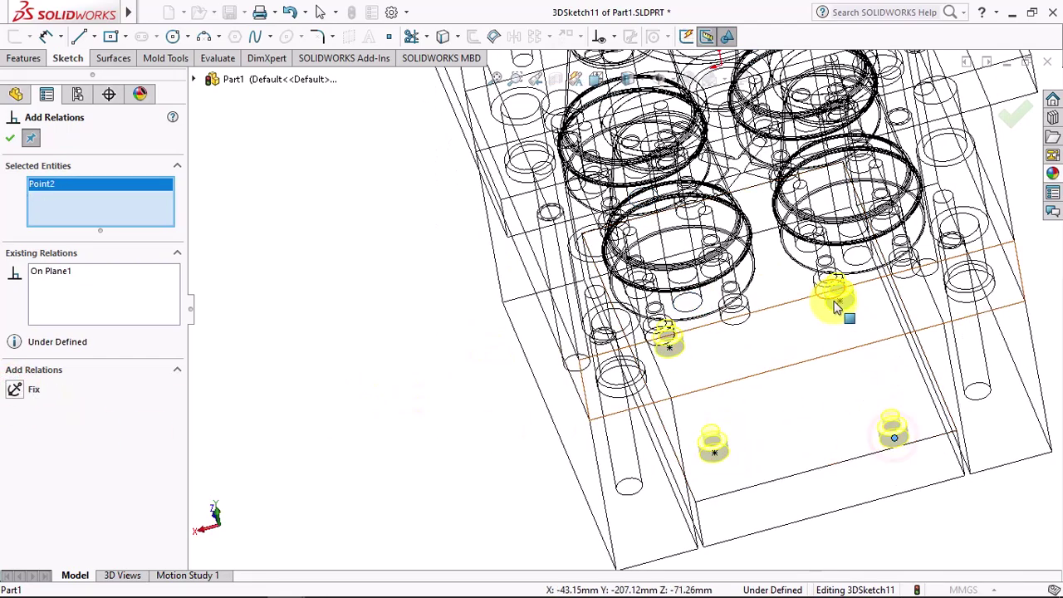
left_click(14, 390)
mouse_move(412, 414)
middle_mouse_down()
mouse_move(432, 434)
mouse_move(423, 308)
mouse_move(474, 256)
mouse_move(456, 311)
mouse_move(495, 306)
mouse_move(590, 372)
mouse_move(752, 455)
middle_mouse_up()
scroll(751, 455, "down", 3)
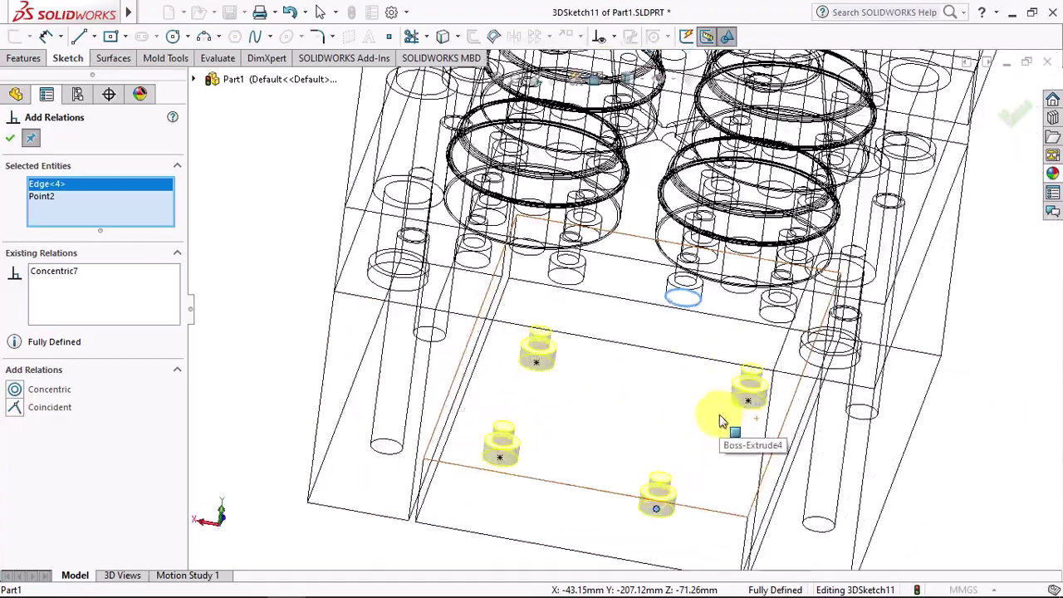
left_click(13, 140)
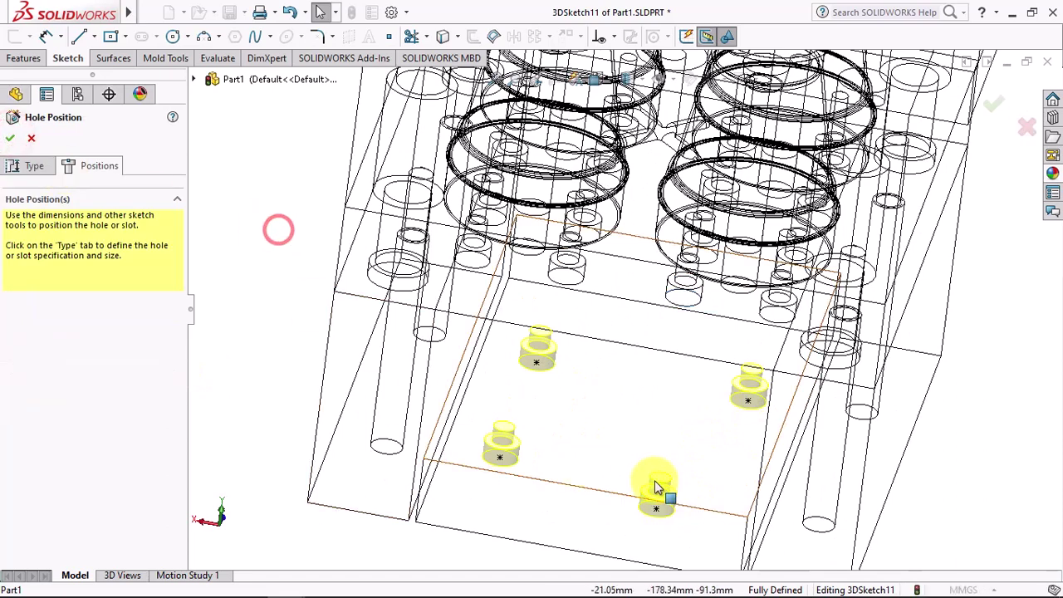
Remove the incorrect Concentric7 relation from one hole point
left_click(656, 508)
left_click(110, 216)
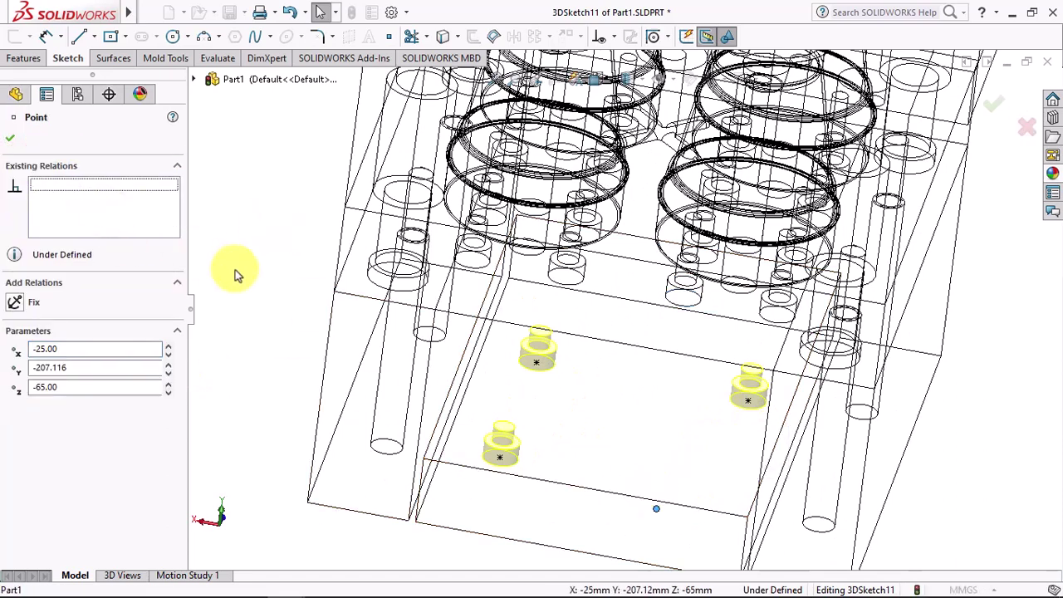
left_click(291, 14)
left_click(304, 258)
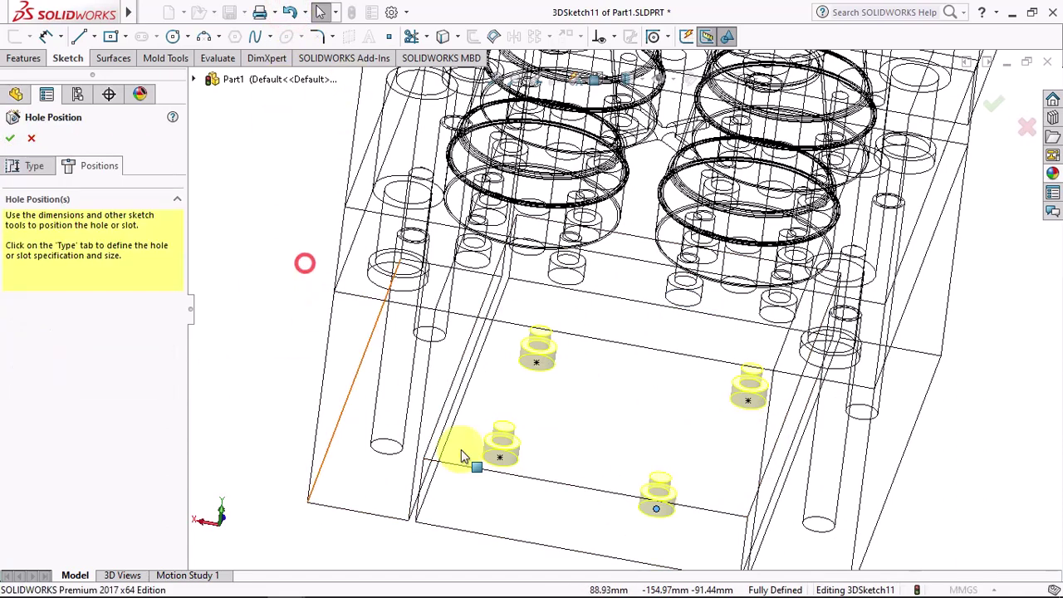
left_click(656, 508)
right_click(54, 190)
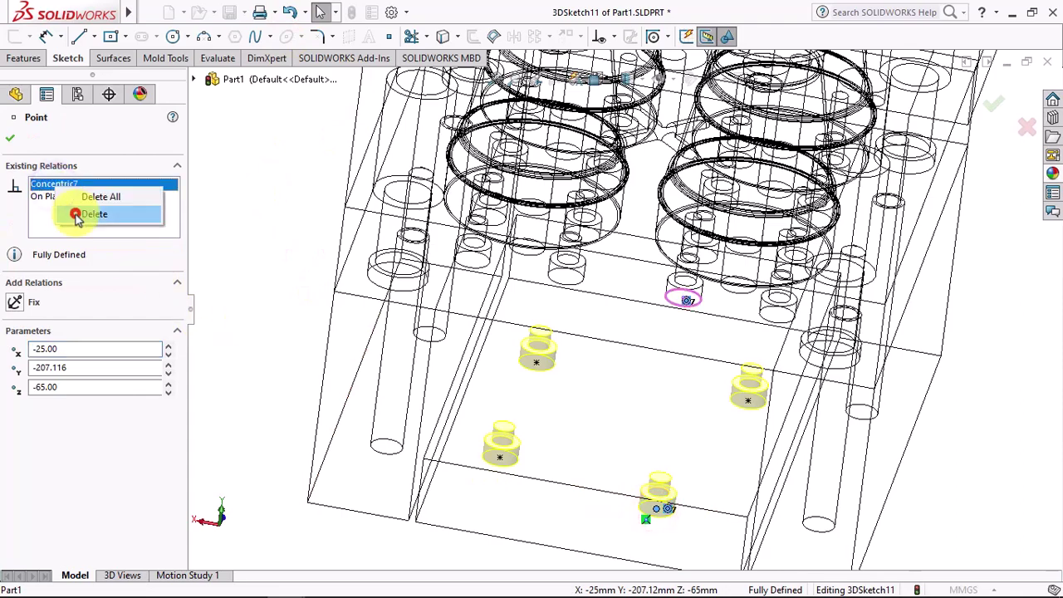
left_click(91, 213)
Make that hole point concentric with the correct circular hole edge
middle_click_drag(541, 398, 546, 405)
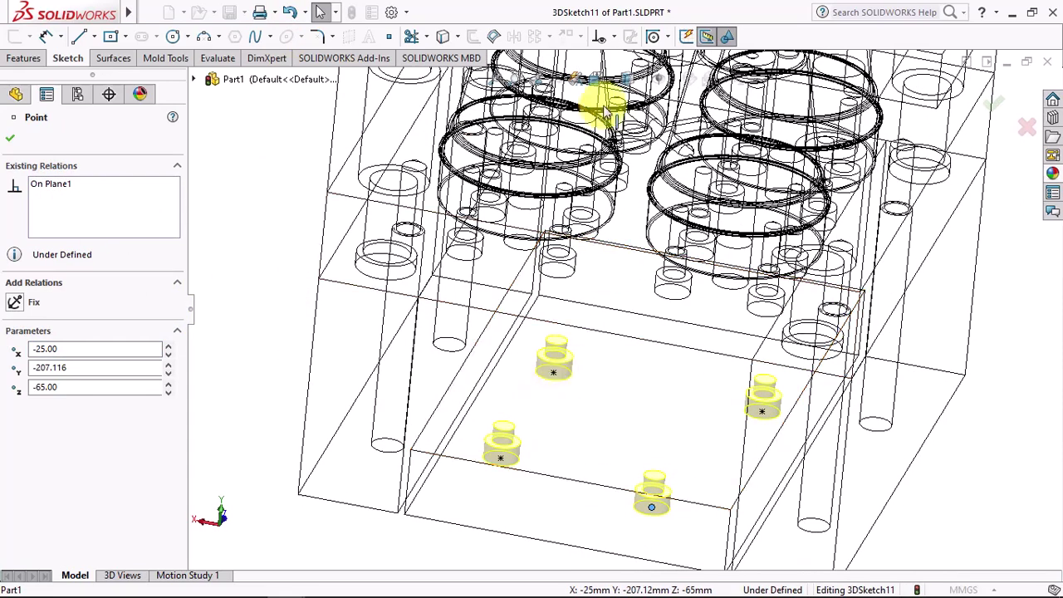
left_click(612, 37)
left_click(622, 73)
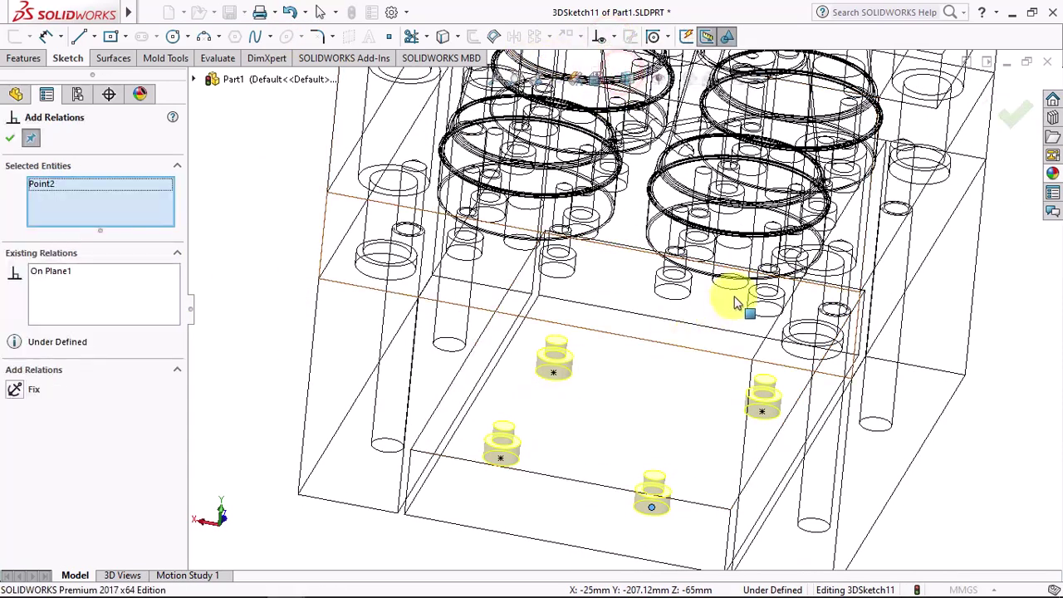
left_click(730, 284)
left_click(14, 390)
Return to shaded display and confirm the added relations
mouse_move(486, 415)
middle_mouse_down()
mouse_move(474, 575)
mouse_move(486, 308)
middle_mouse_up()
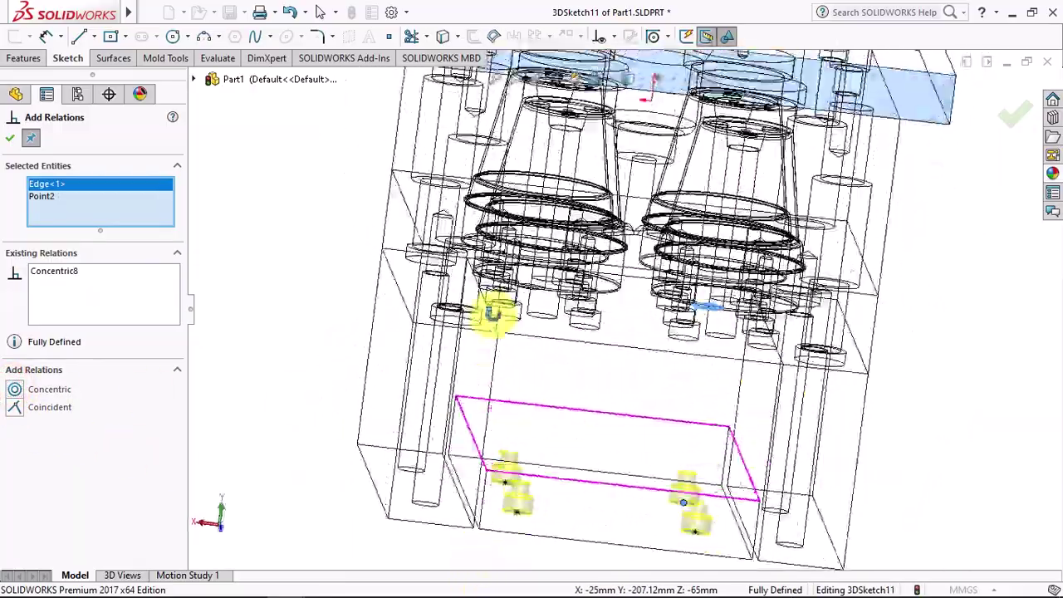
left_click(632, 87)
middle_click_drag(581, 114, 356, 178)
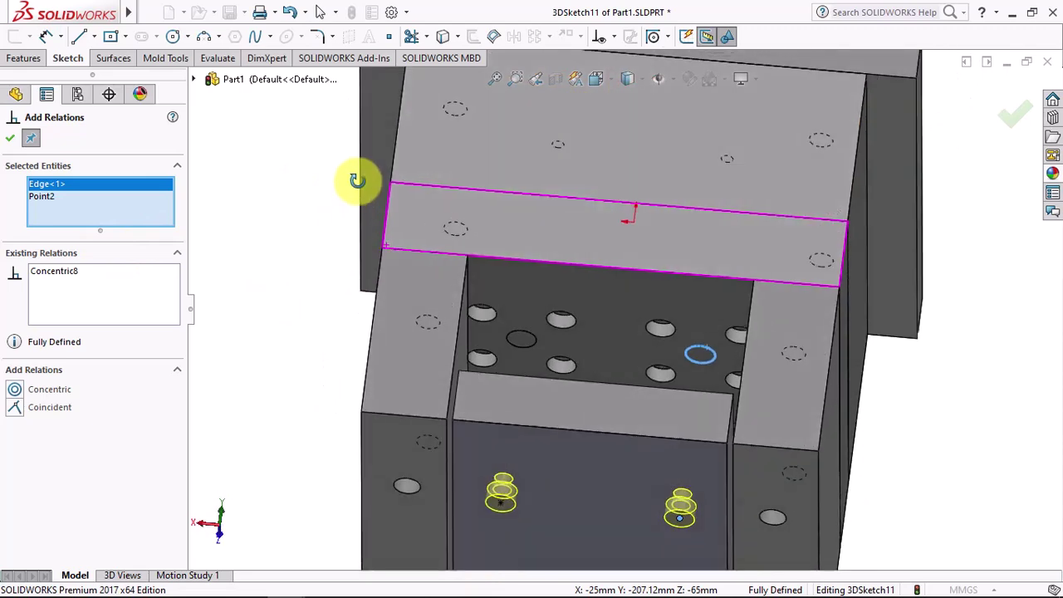
left_click(10, 139)
Finish the M8 counterbored hole feature
left_click(10, 143)
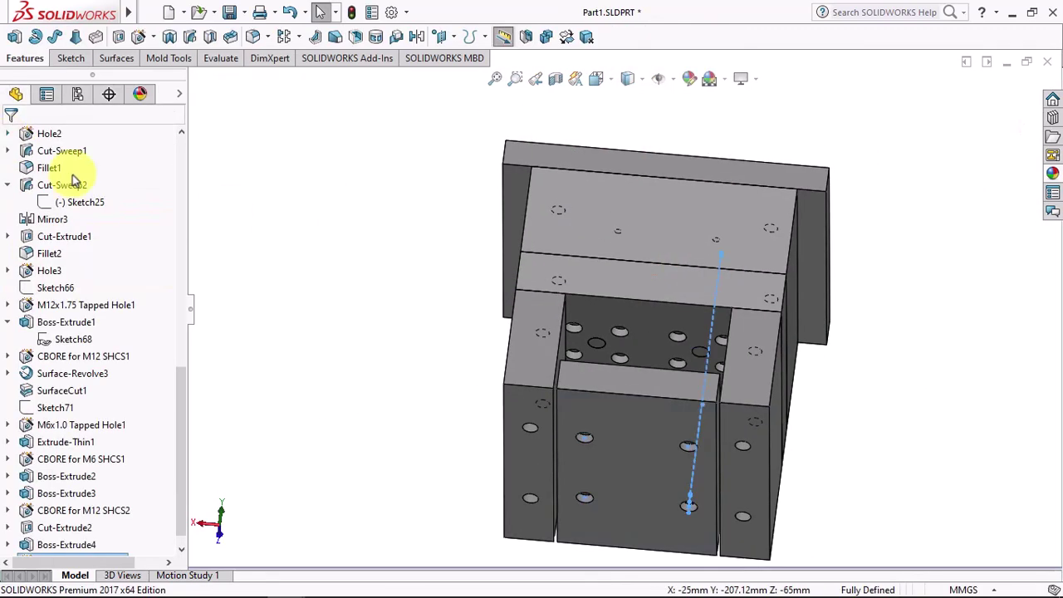
scroll(357, 311, "down", 3)
mouse_move(357, 312)
middle_mouse_down()
mouse_move(365, 427)
mouse_move(437, 438)
middle_mouse_up()
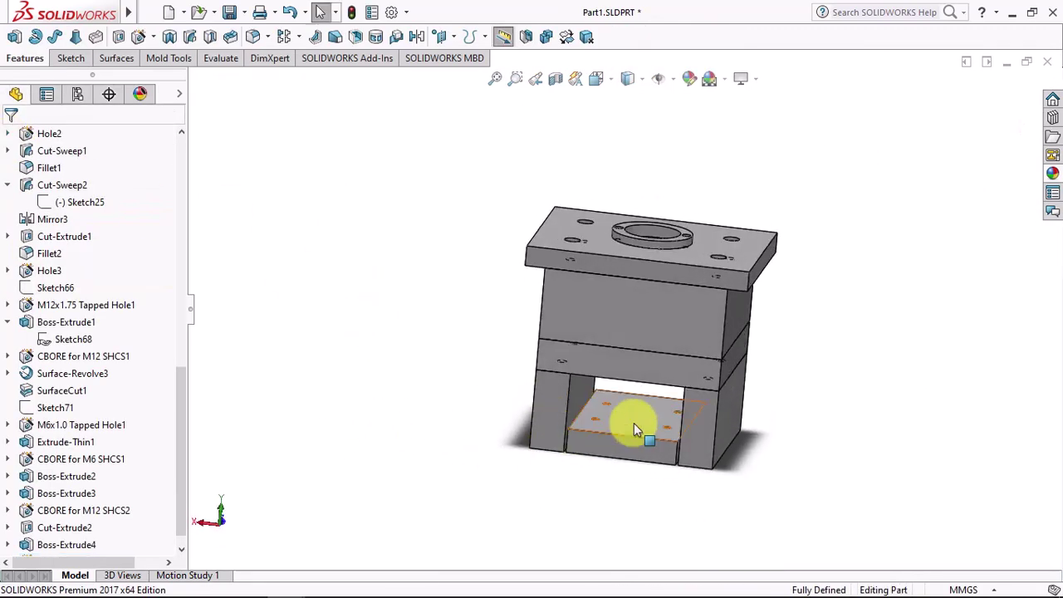
Set a new Through All hole to a Simple legacy type and begin changing its diameter to 15
scroll(631, 423, "down", 5)
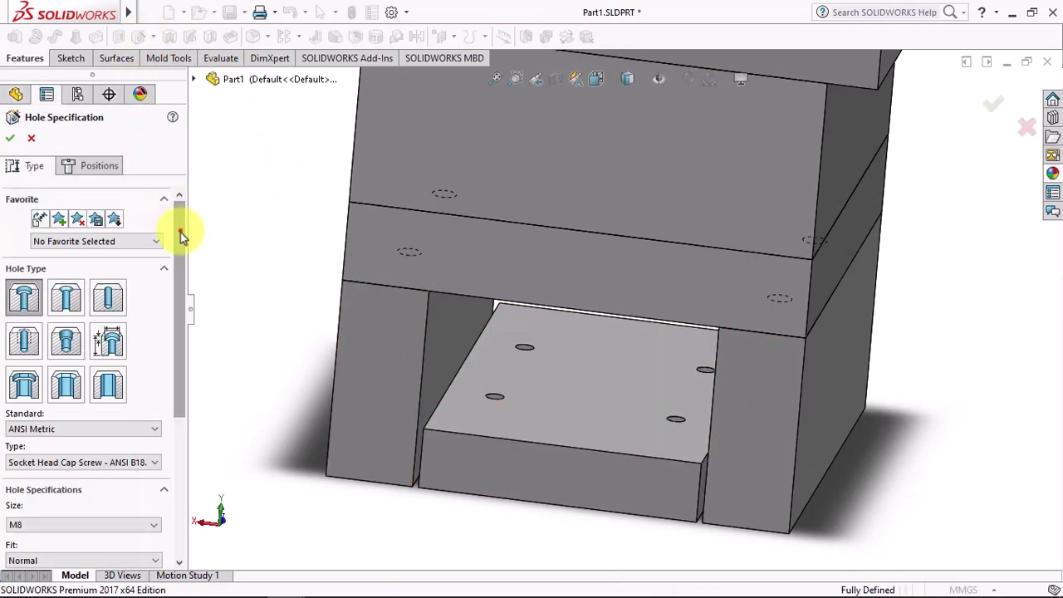
left_click_drag(183, 236, 185, 268)
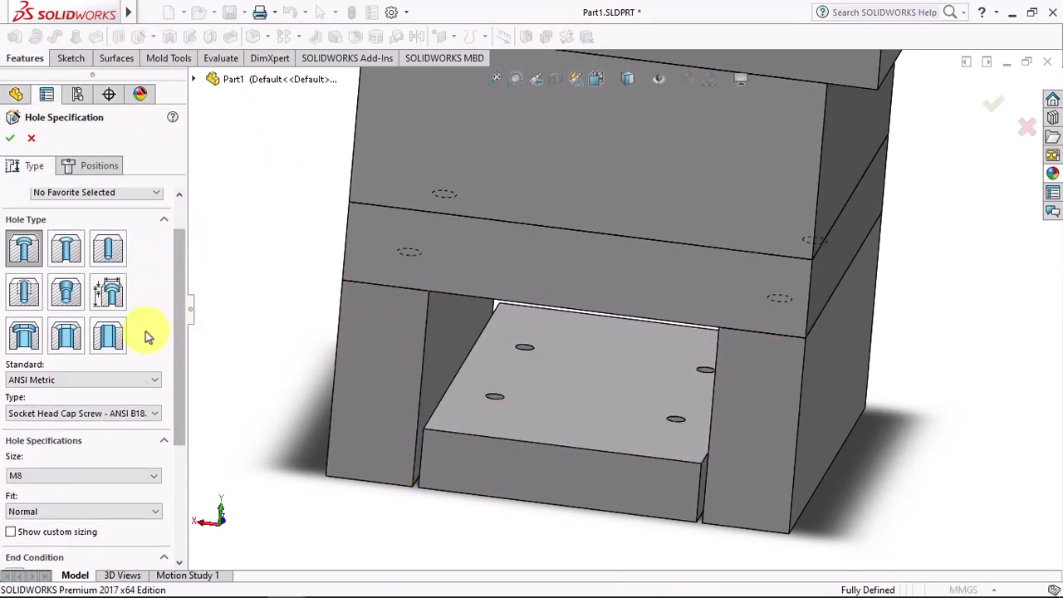
left_click(115, 297)
left_click_drag(180, 325, 190, 363)
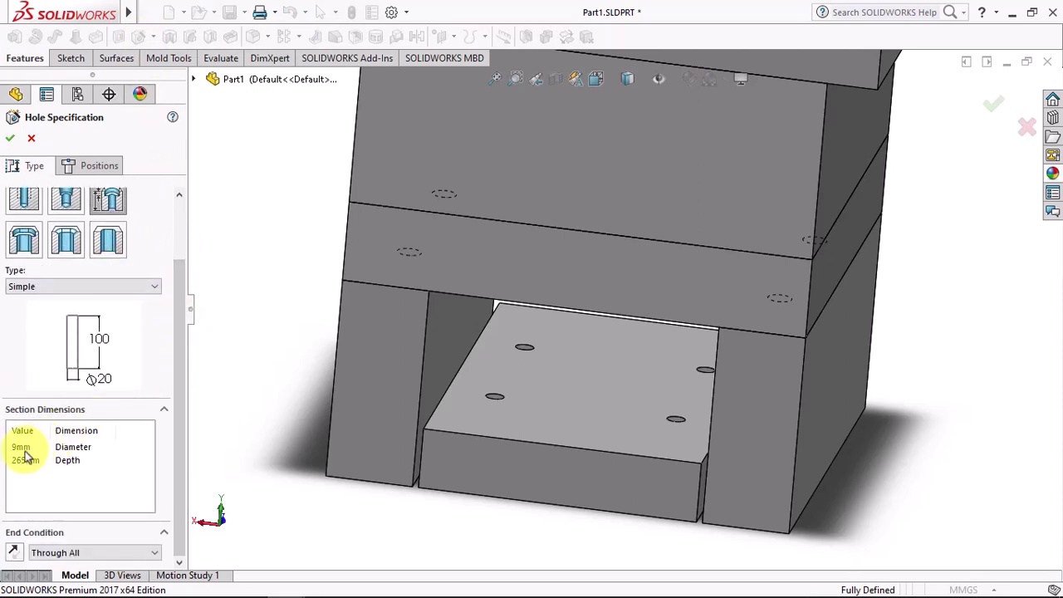
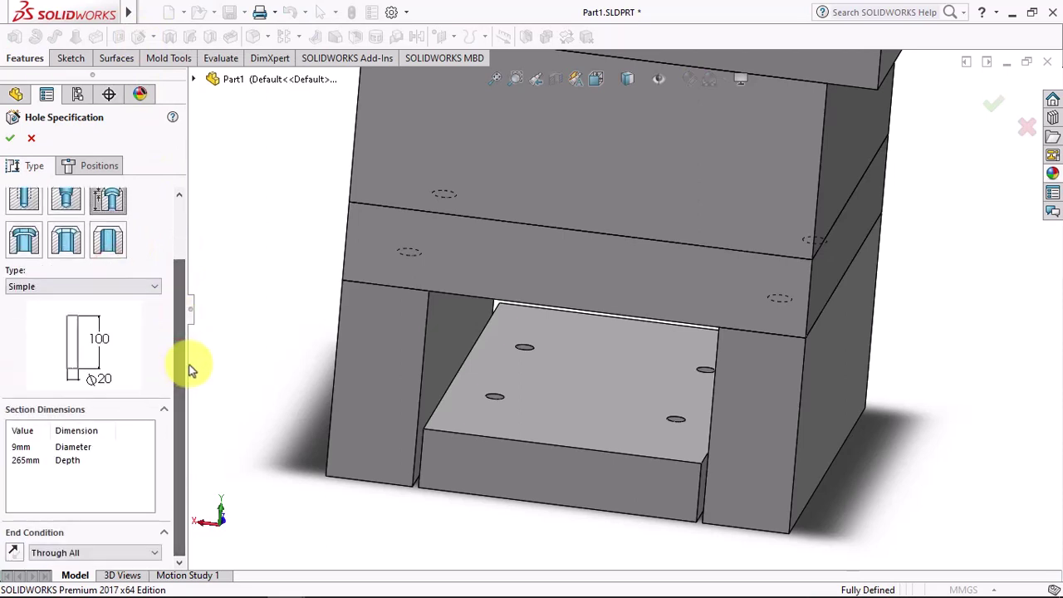
Set the hole diameter to 15 mm with a Blind end condition
left_click(23, 461)
left_click(627, 309)
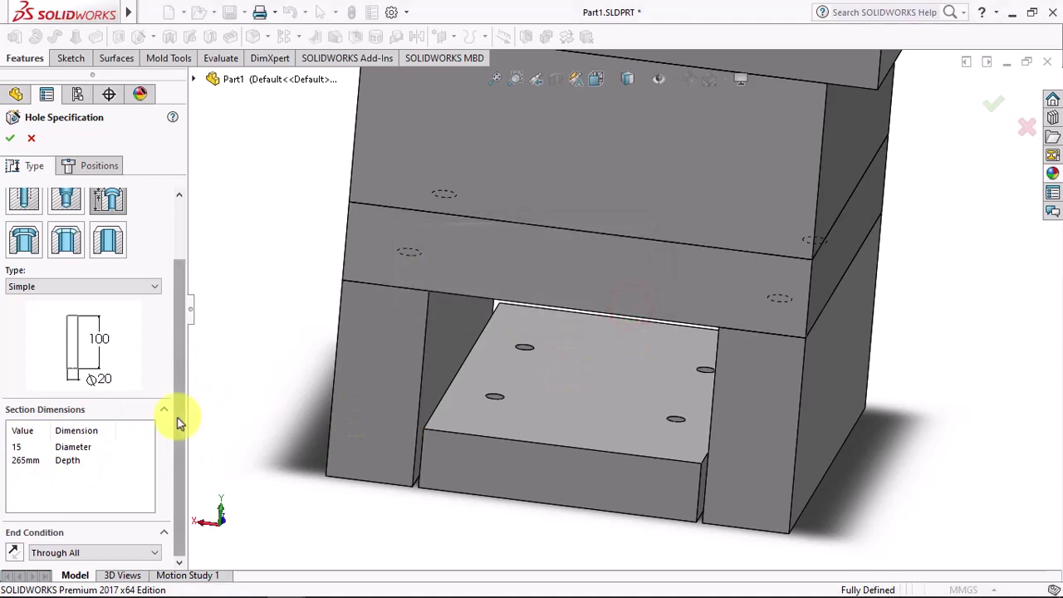
left_click(98, 551)
left_click(82, 490)
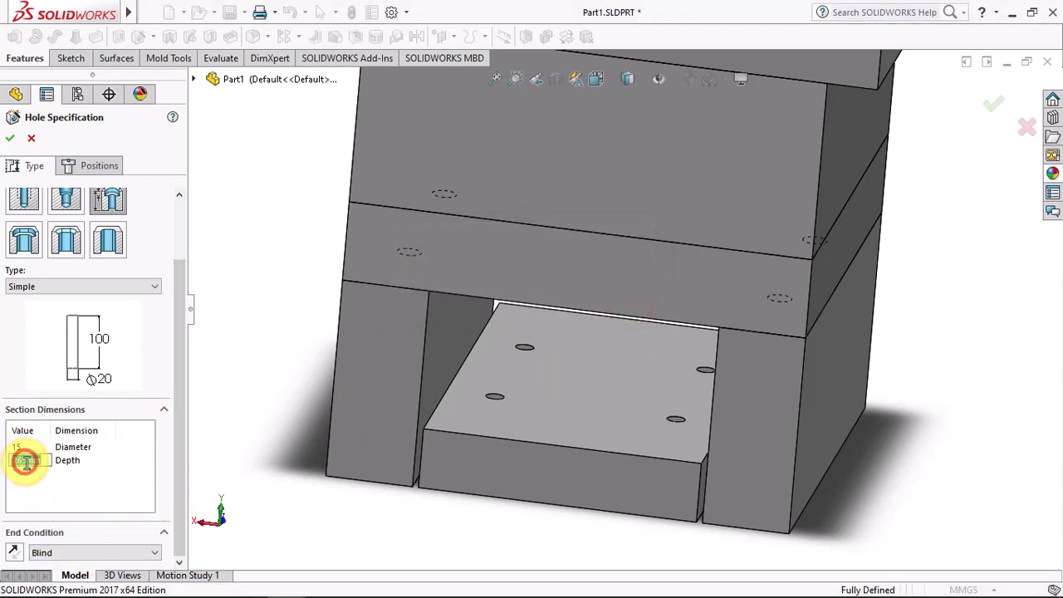
type("5")
Place hole points at the four ejector pin locations on the plate's top face and finish the holes
left_click(101, 167)
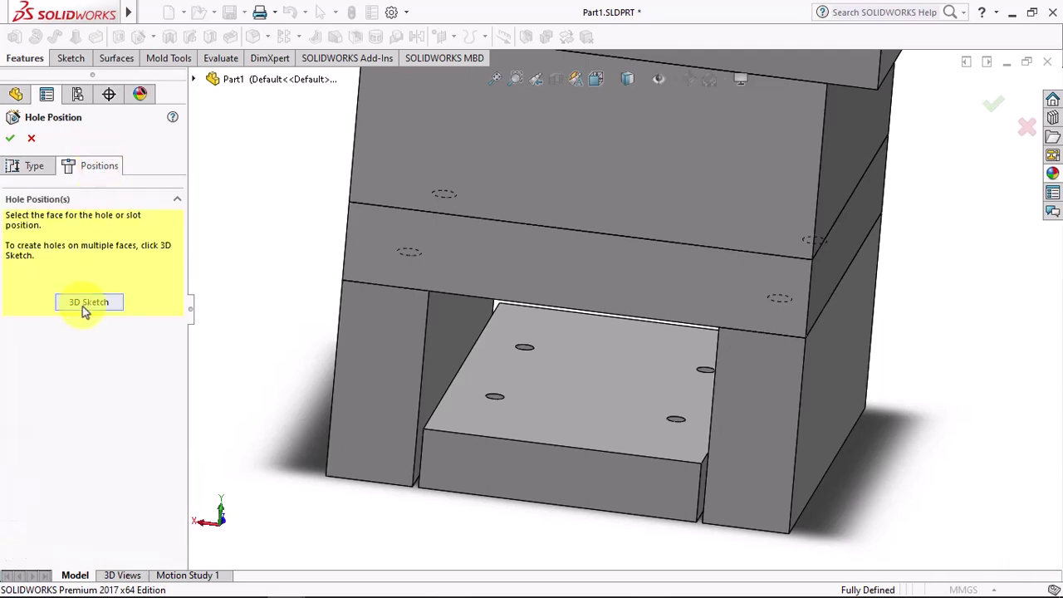
left_click(86, 304)
scroll(515, 391, "down", 3)
scroll(498, 366, "down", 2)
left_click(491, 357)
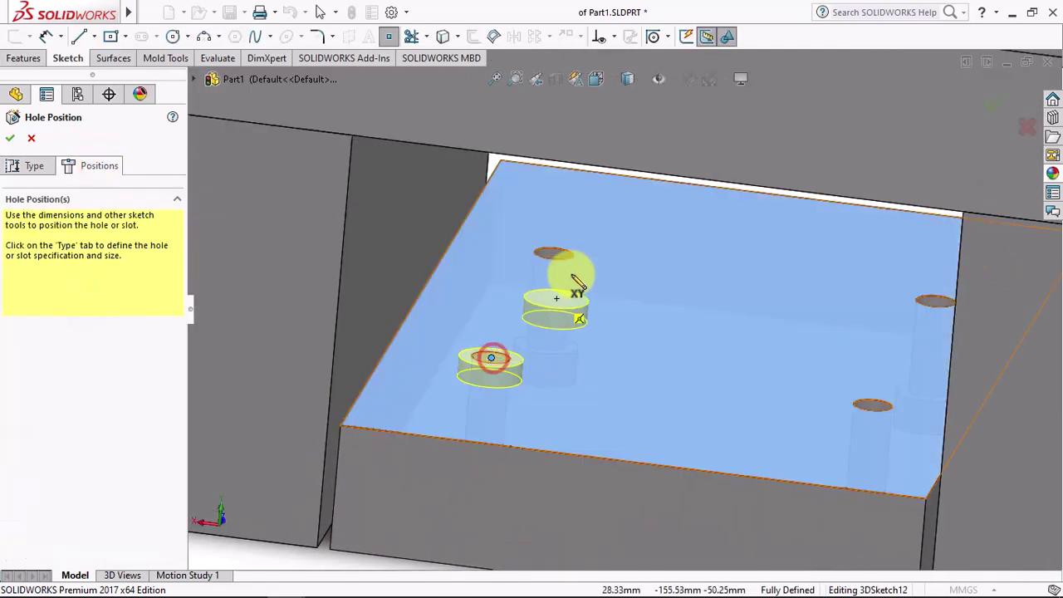
left_click(554, 253)
middle_click_drag(776, 308, 878, 332)
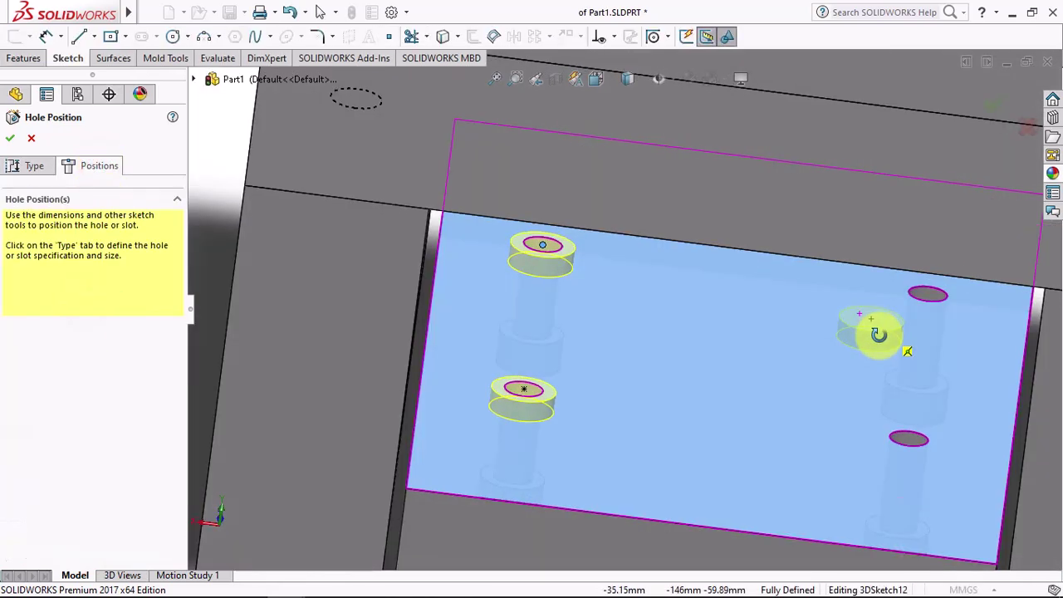
scroll(908, 315, "down", 3)
left_click(899, 291)
middle_click_drag(899, 292, 747, 434)
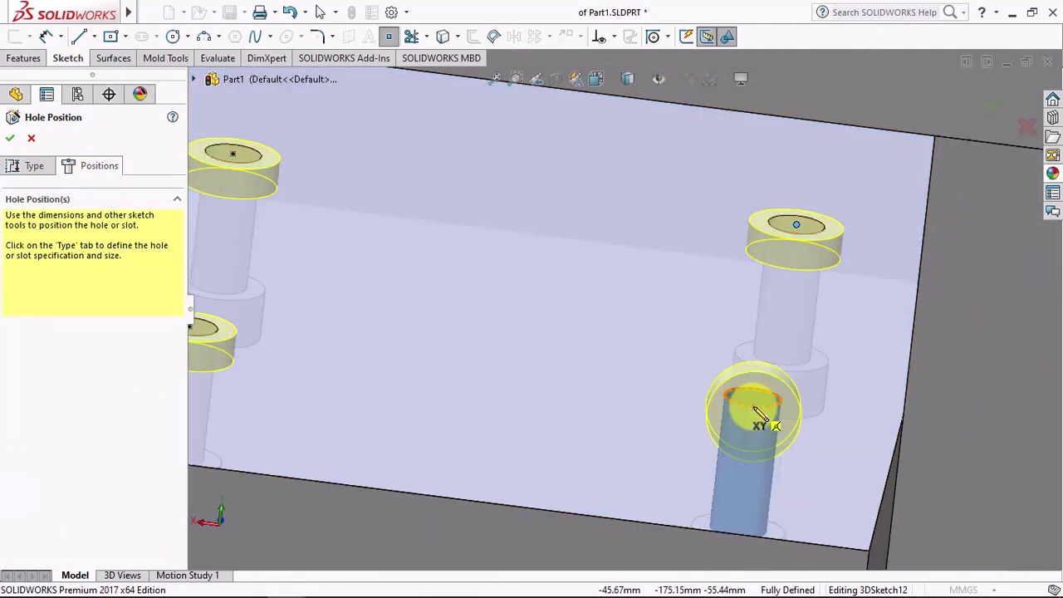
left_click(753, 398)
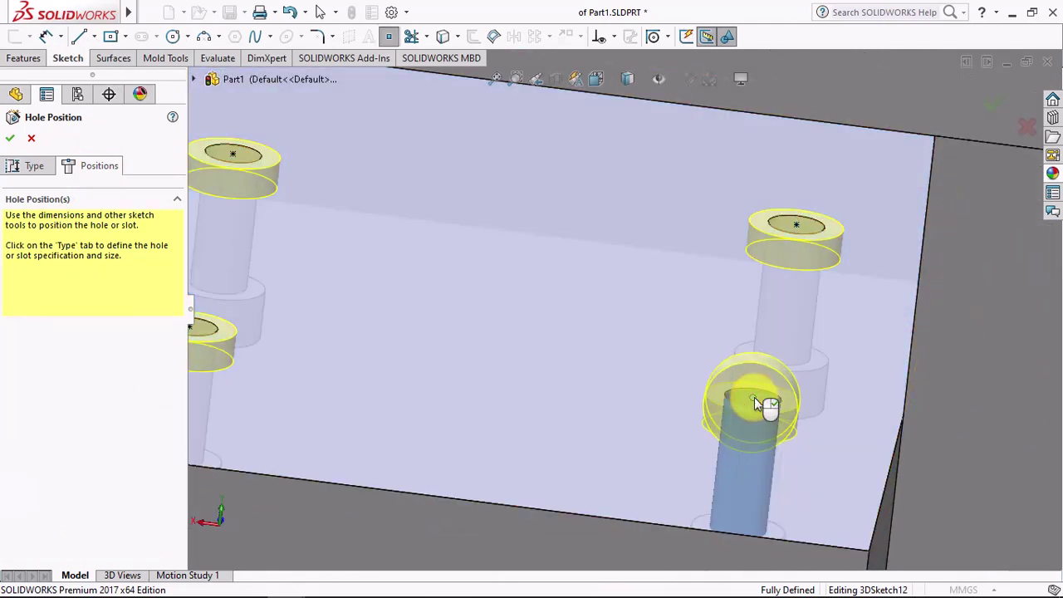
key("Return")
mouse_move(577, 404)
middle_mouse_down()
mouse_move(553, 296)
mouse_move(519, 296)
middle_mouse_up()
Measure the gap between the two plates' faces, which reads 75 mm
left_click(221, 58)
left_click(47, 37)
scroll(532, 249, "down", 5)
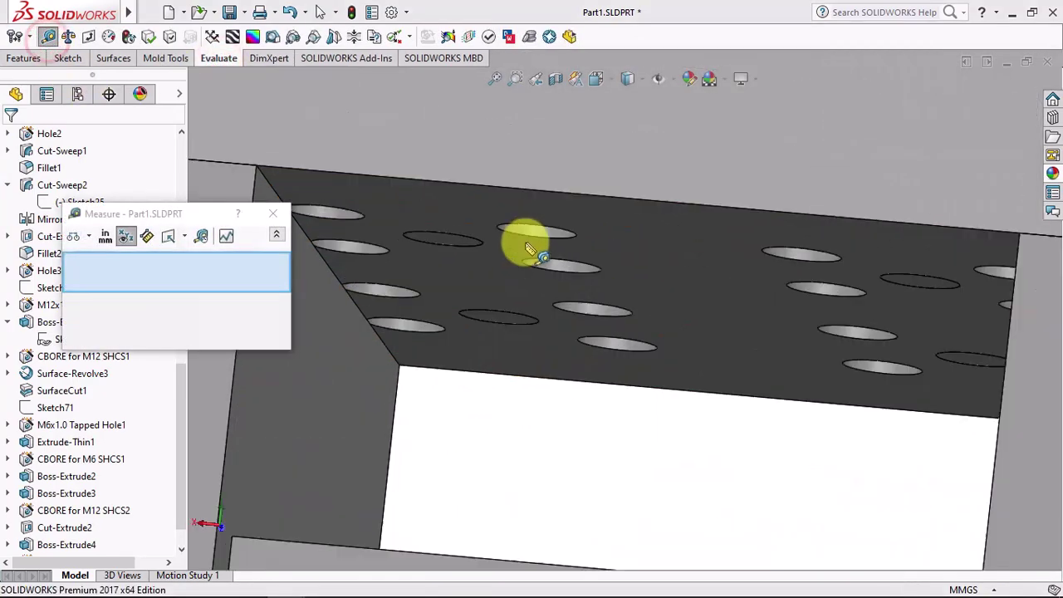
left_click(444, 247)
scroll(474, 280, "up", 5)
middle_click_drag(506, 379, 506, 427)
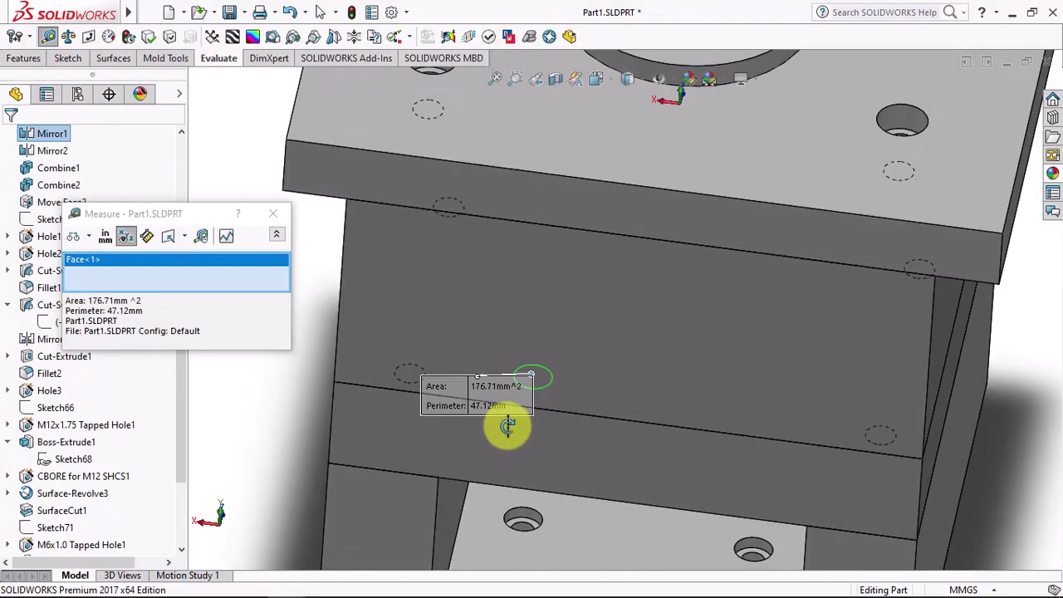
scroll(552, 477, "down", 5)
left_click(539, 448)
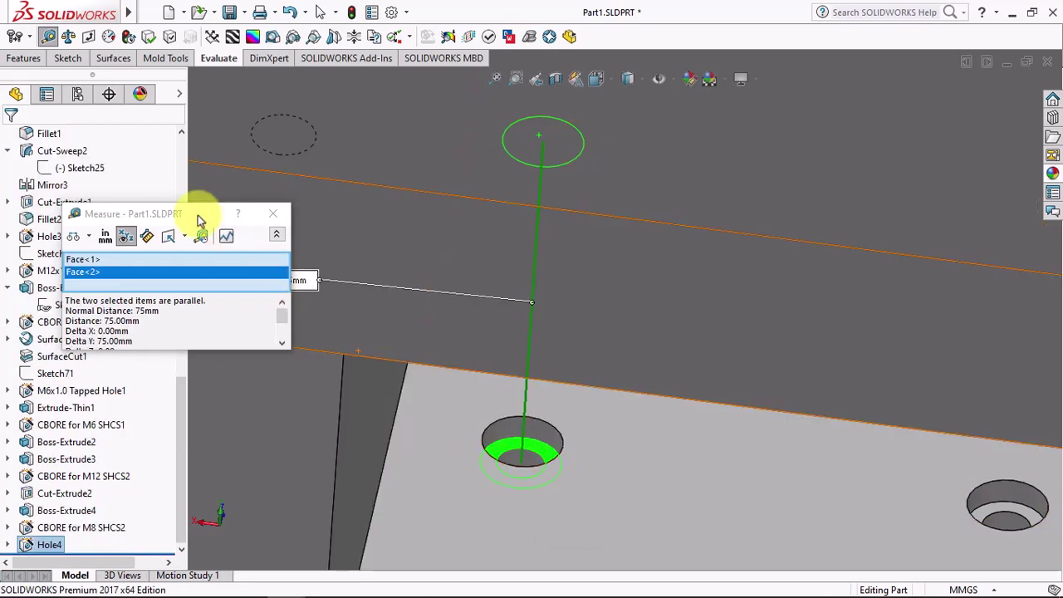
left_click_drag(199, 213, 242, 98)
left_click(322, 99)
scroll(398, 300, "up", 5)
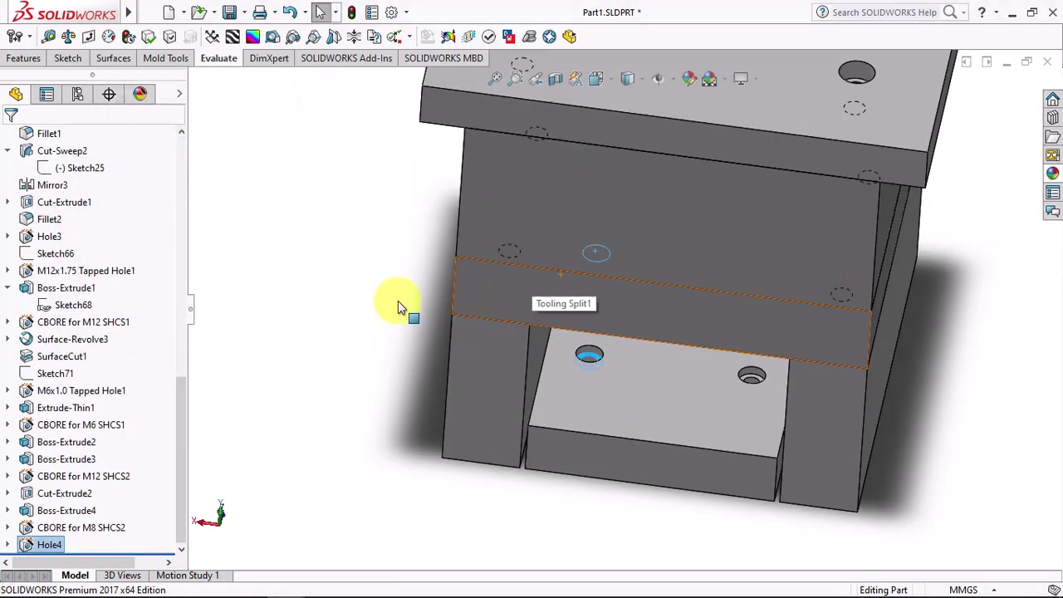
mouse_move(398, 300)
middle_mouse_down()
mouse_move(415, 313)
mouse_move(412, 268)
middle_mouse_up()
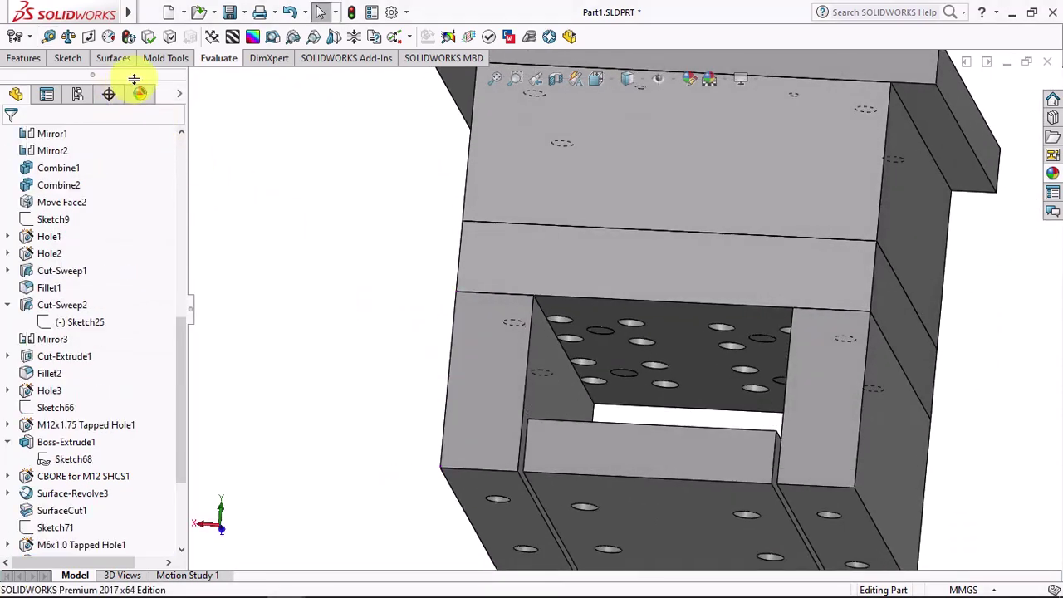
Offset the ejector pin end faces by 75 mm with Move Face
left_click(153, 61)
left_click(241, 39)
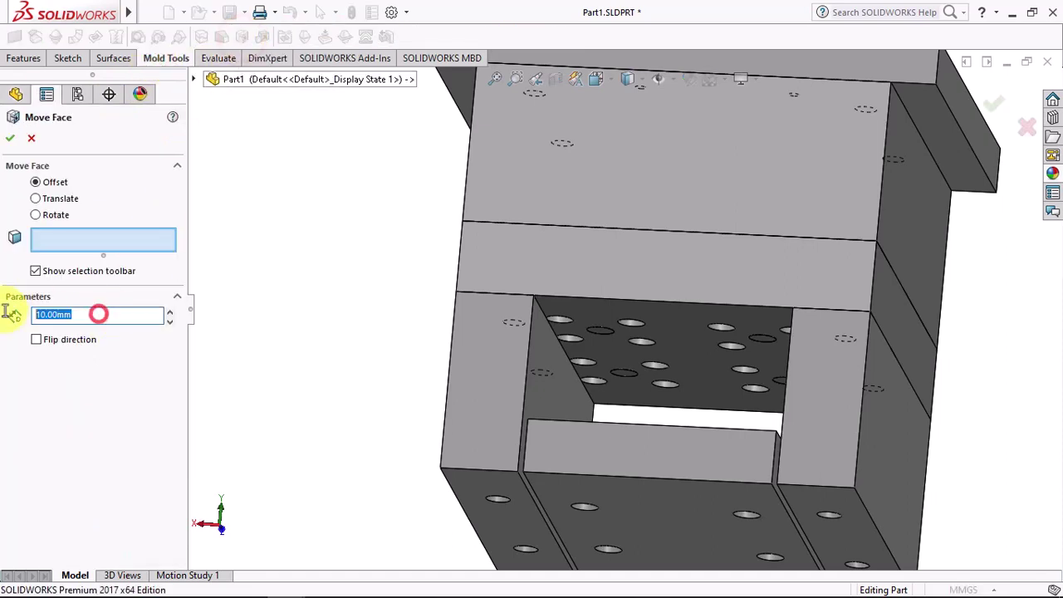
scroll(627, 380, "down", 5)
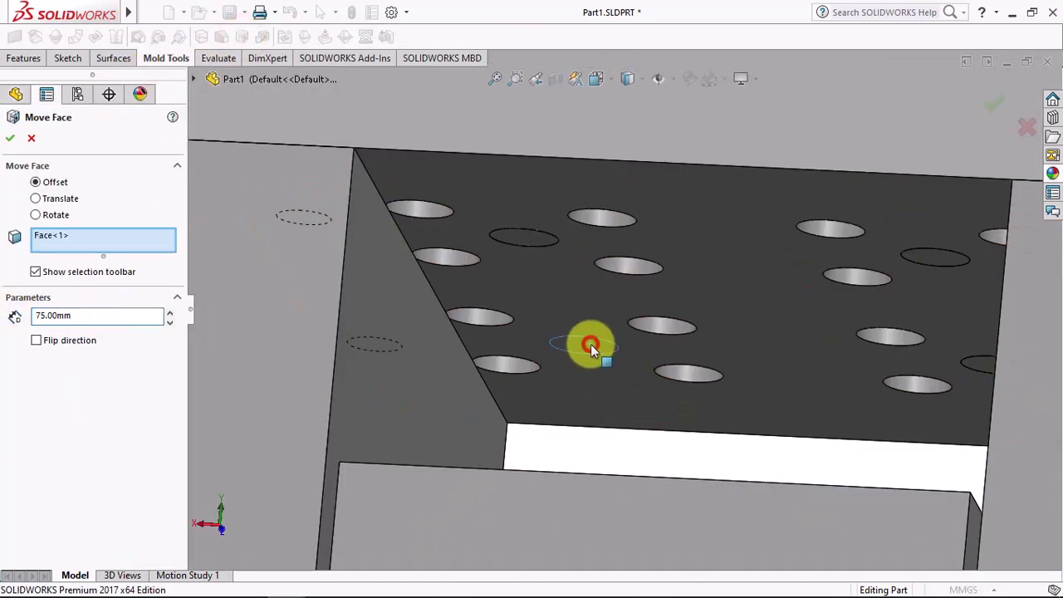
left_click(519, 240)
scroll(622, 307, "up", 3)
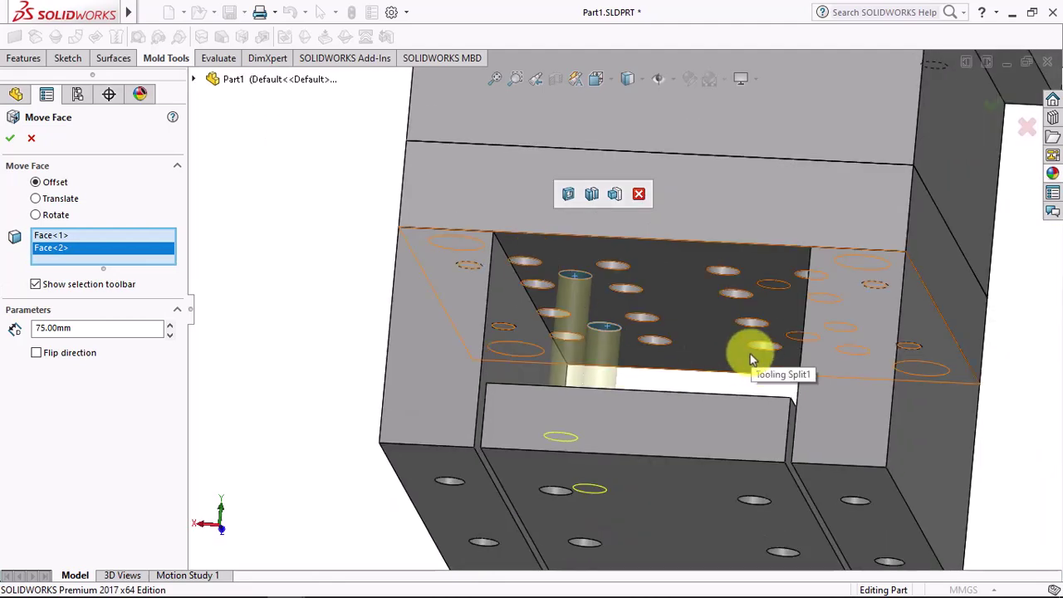
scroll(749, 354, "down", 2)
scroll(867, 352, "down", 3)
left_click(740, 314)
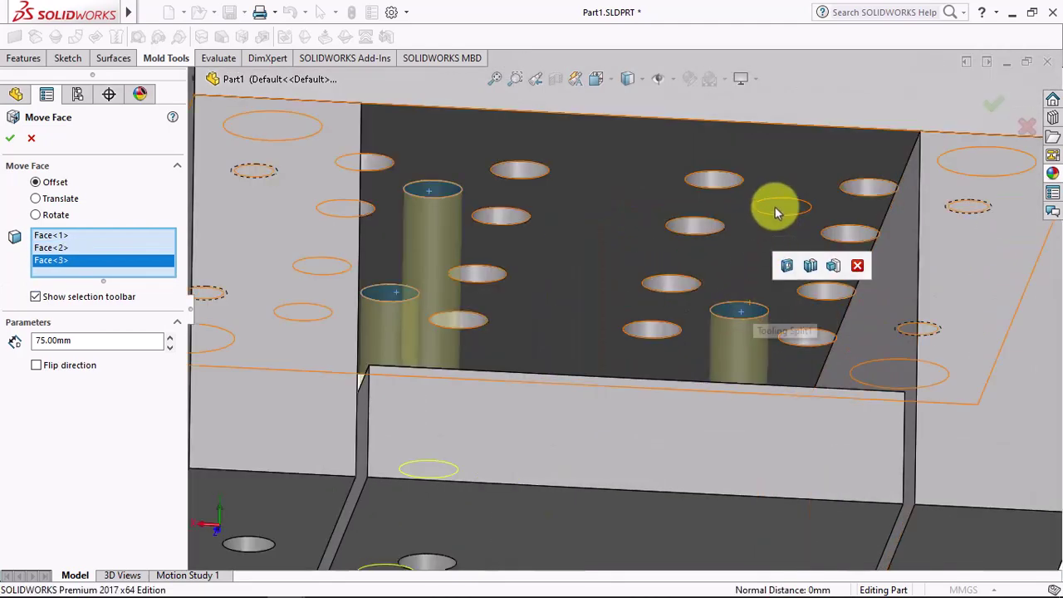
key("Return")
scroll(731, 282, "up", 5)
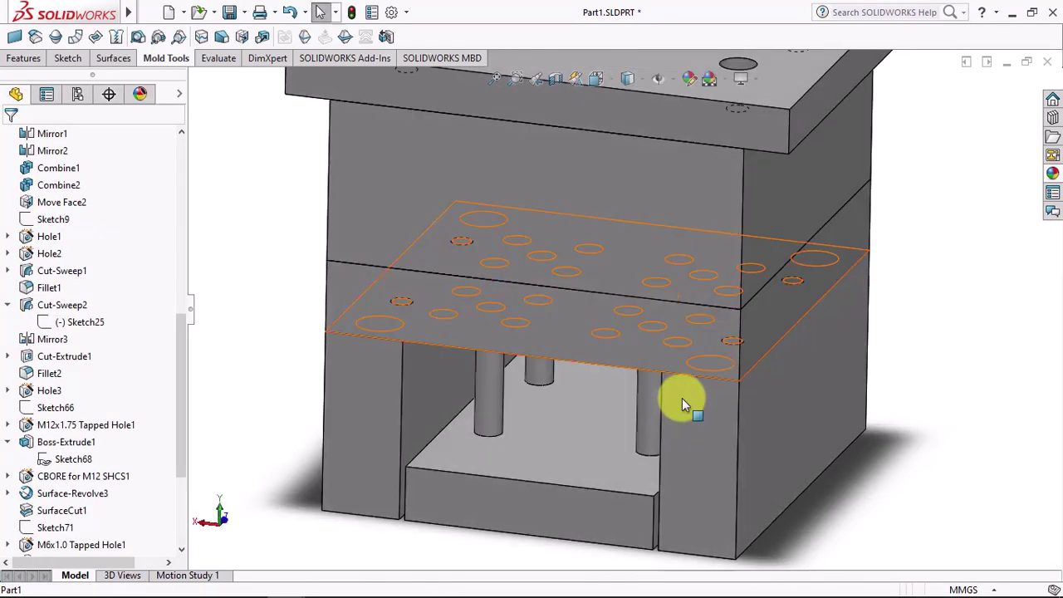
Inspect the pins in a section view with the cutting plane moved to -46 mm
left_click(555, 83)
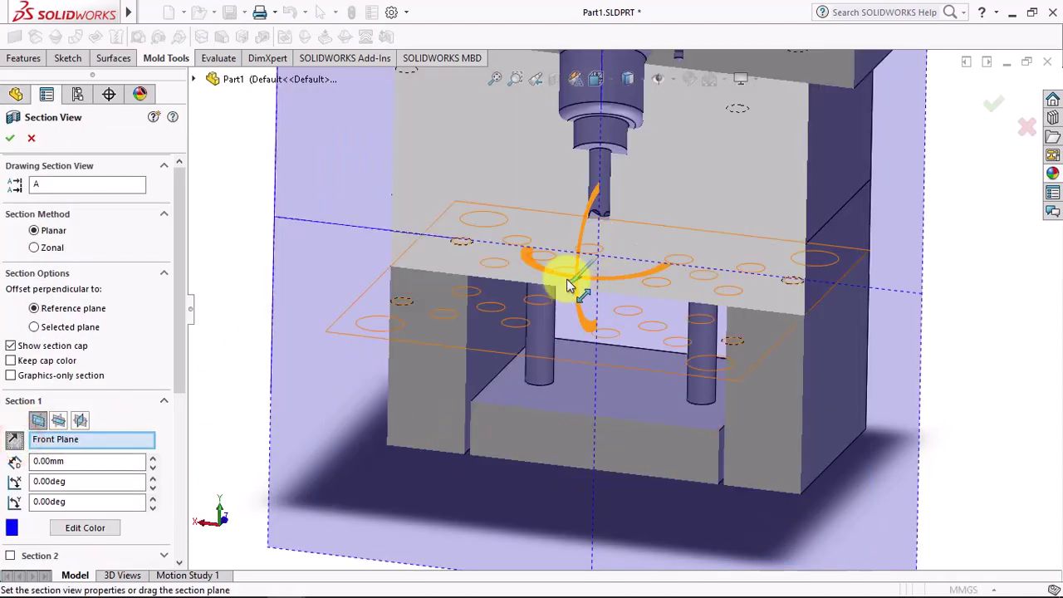
left_click_drag(562, 277, 546, 303)
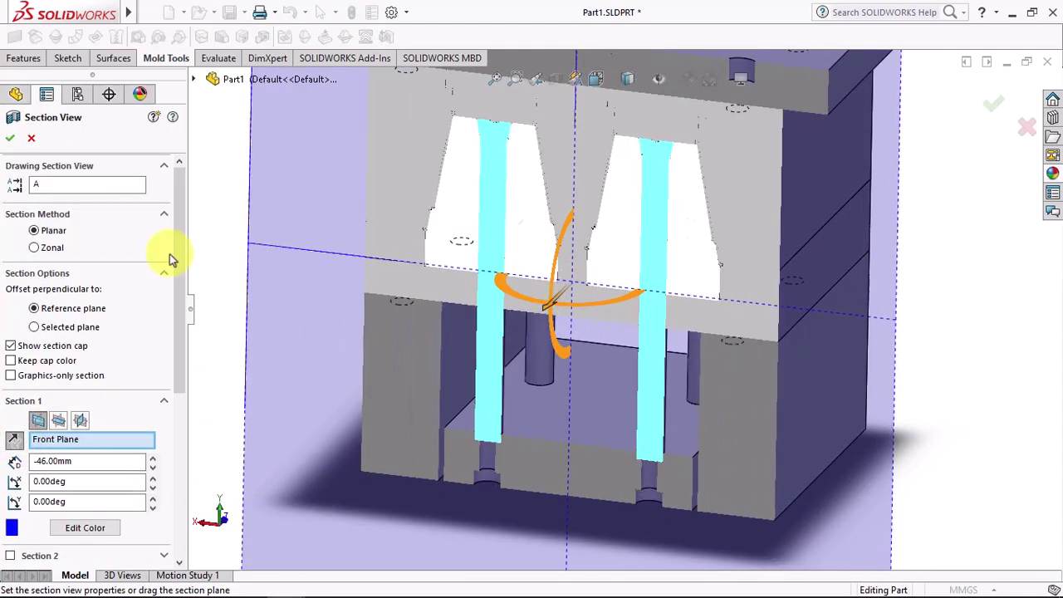
left_click(12, 143)
scroll(491, 451, "down", 3)
middle_click_drag(517, 481, 520, 434)
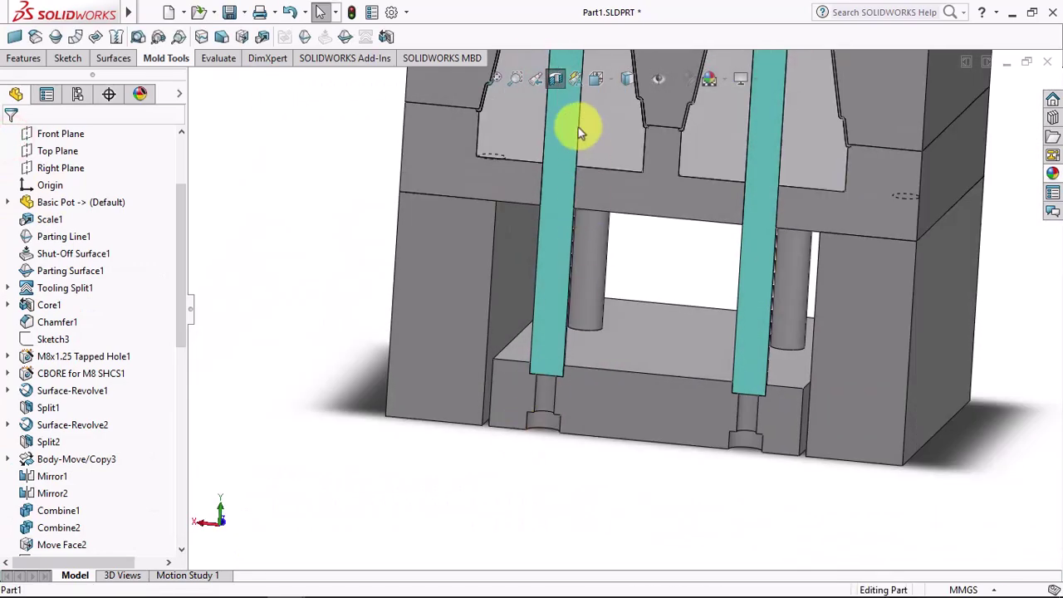
Turn off the section view and hide the Boss-Extrude4 plate body
left_click(555, 79)
middle_click_drag(562, 111, 609, 389)
left_click(606, 440)
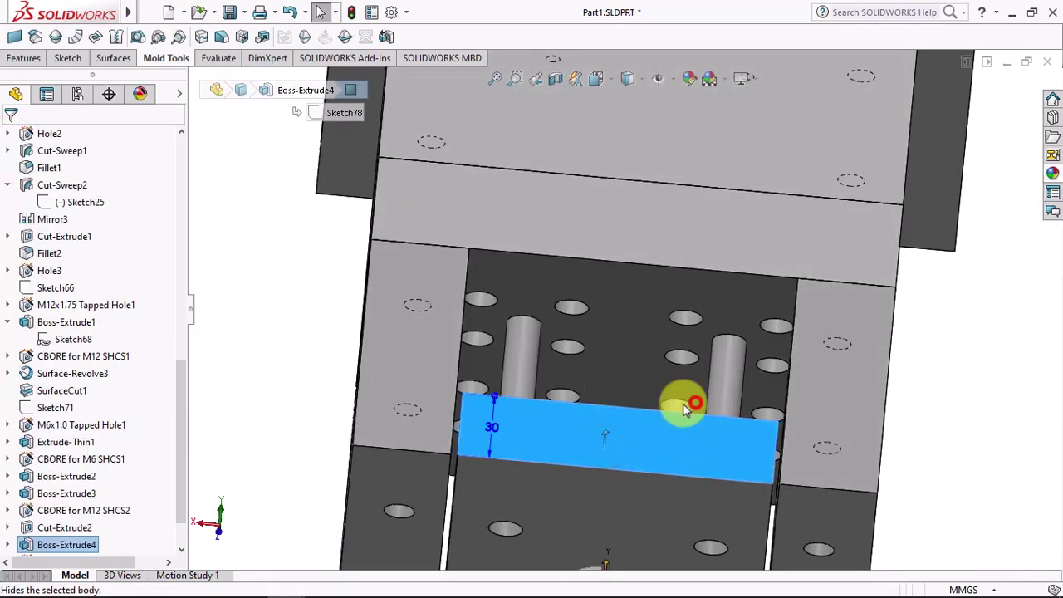
left_click(683, 404)
middle_click_drag(238, 373, 351, 427)
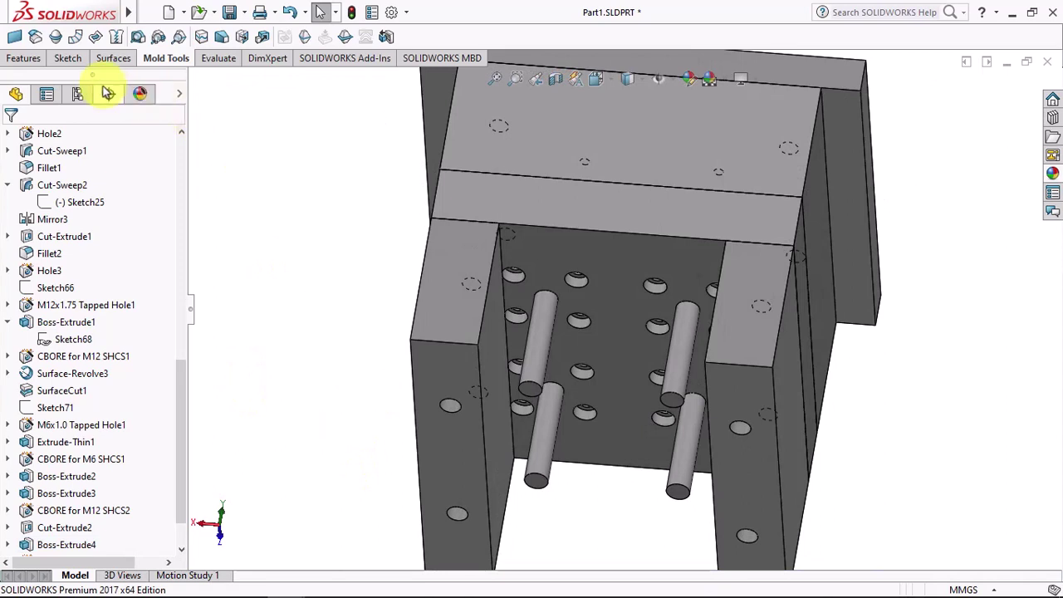
Start a Hole Wizard tapped hole using the ANSI Metric standard and M8x1.25 size
left_click(23, 60)
left_click(138, 37)
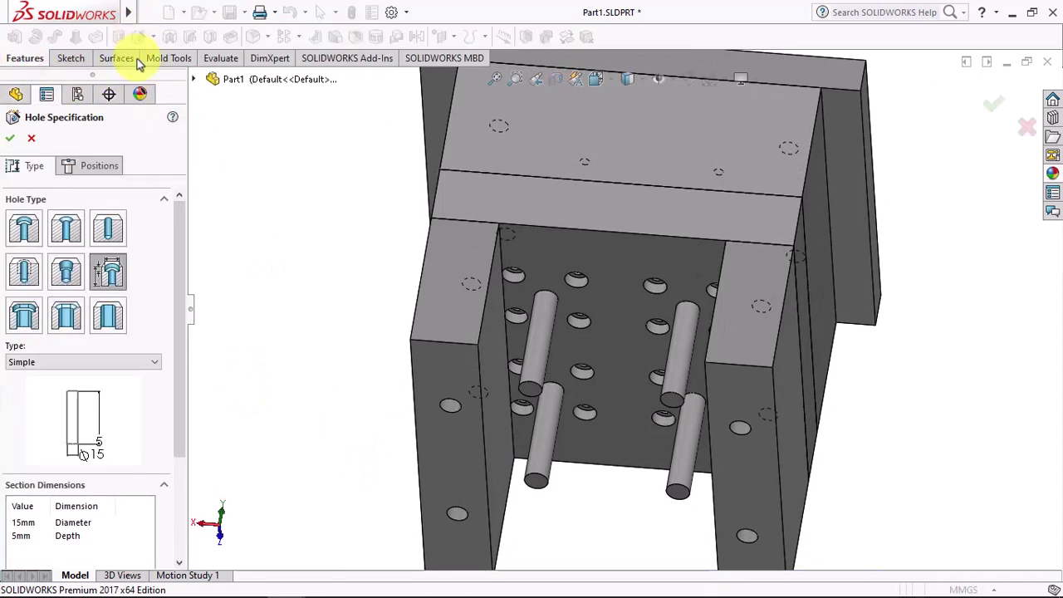
left_click(24, 264)
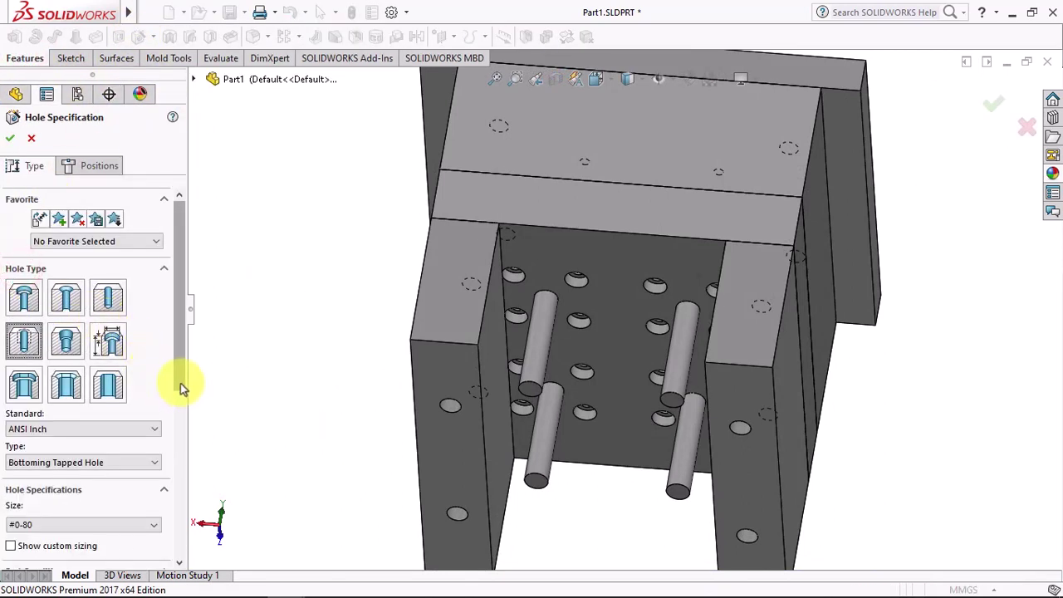
scroll(182, 388, "down", 3)
left_click(124, 334)
left_click(111, 356)
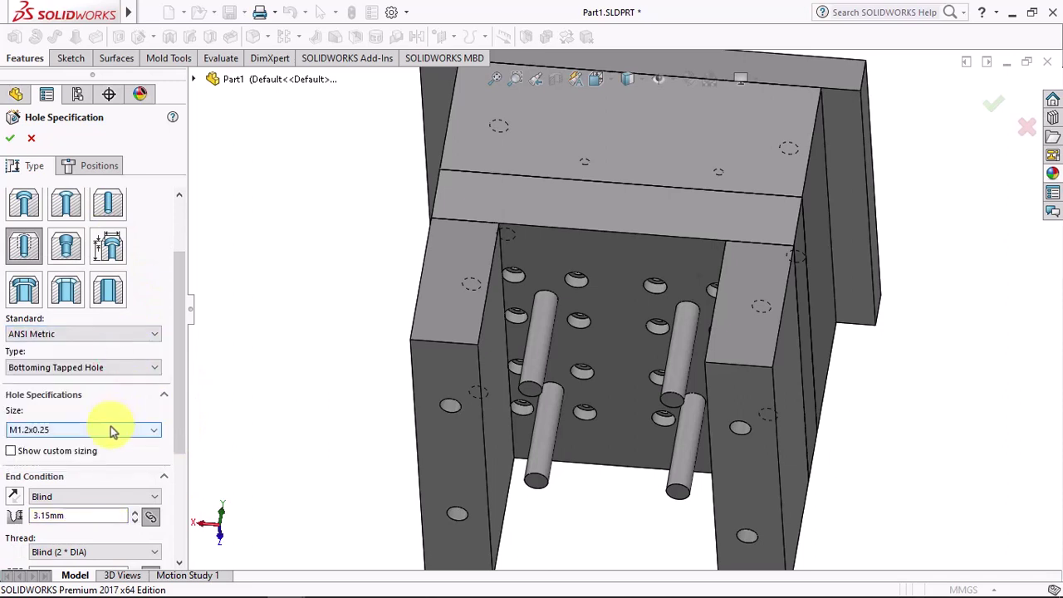
left_click(114, 431)
scroll(95, 515, "down", 1)
left_click(94, 532)
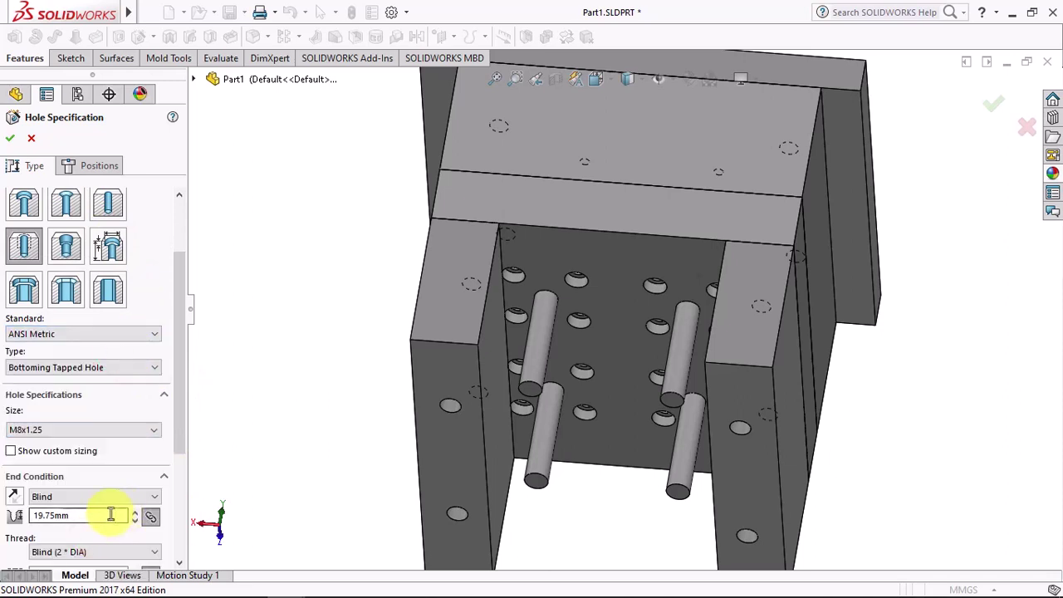
left_click_drag(178, 434, 181, 500)
Place 3D-sketch hole points at the centres of three pin end faces
left_click(96, 167)
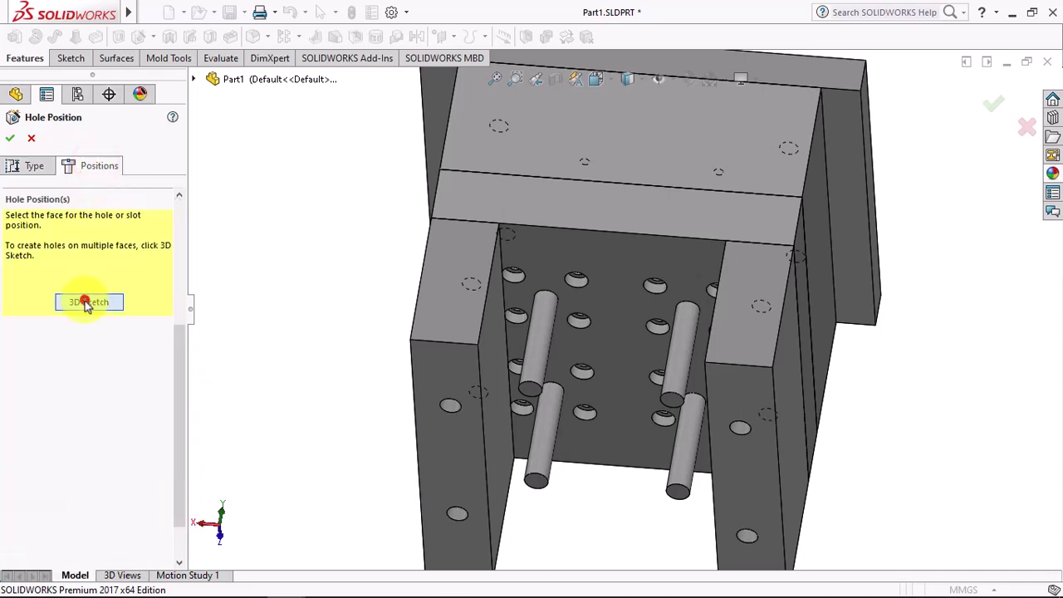
left_click(83, 301)
scroll(612, 446, "down", 3)
scroll(426, 462, "down", 3)
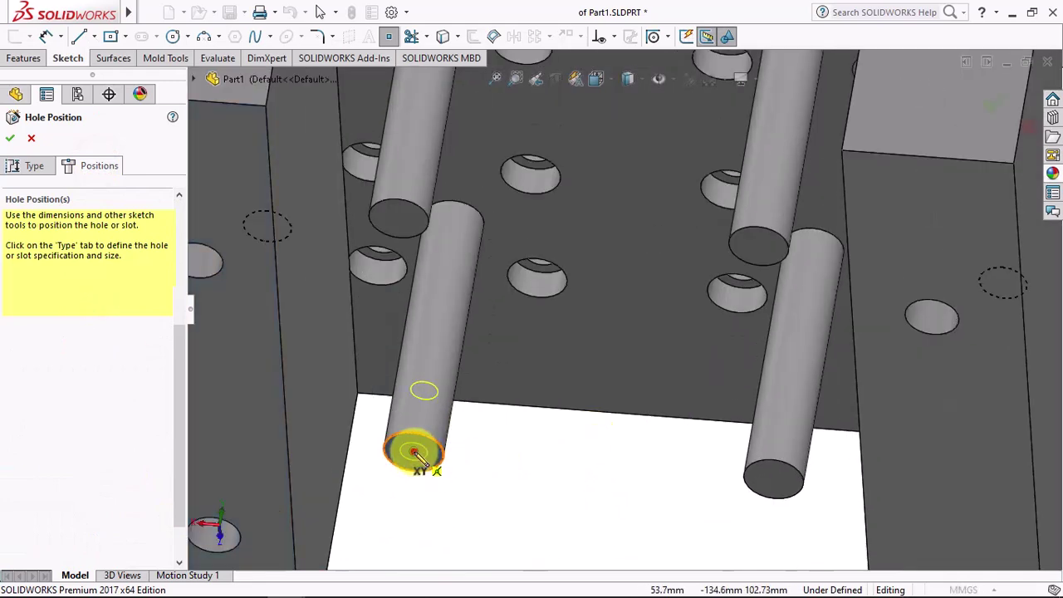
left_click(413, 452)
left_click(773, 480)
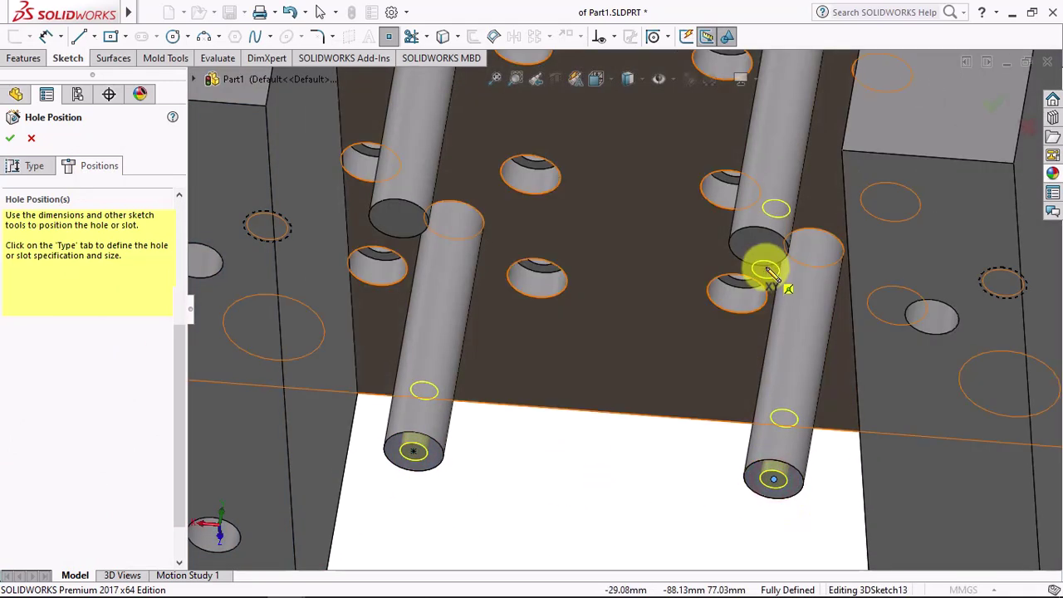
left_click(759, 248)
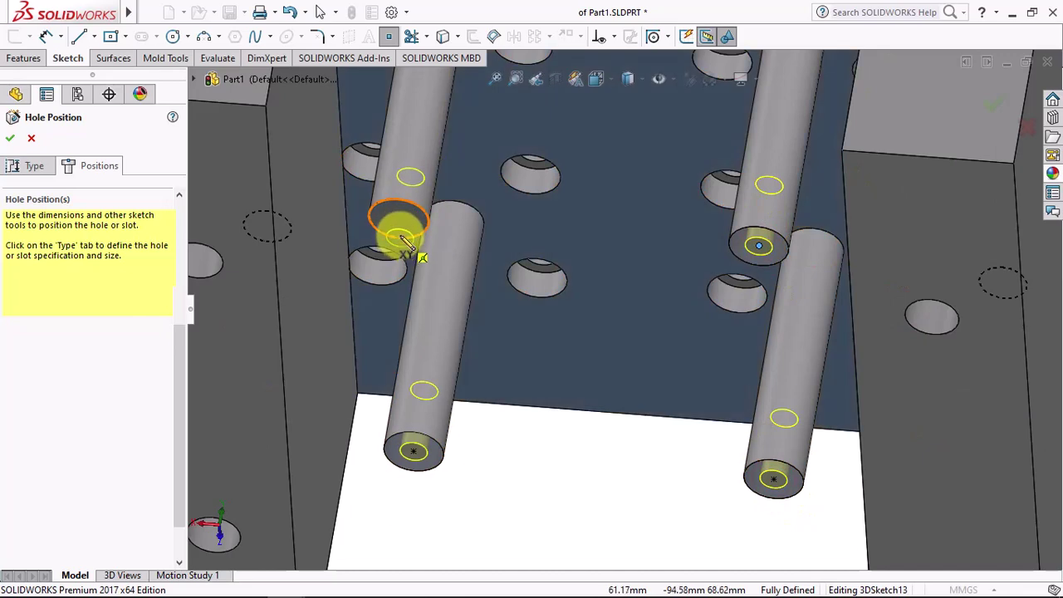
Complete the pin-end tapped hole feature and view the whole mold
key("f")
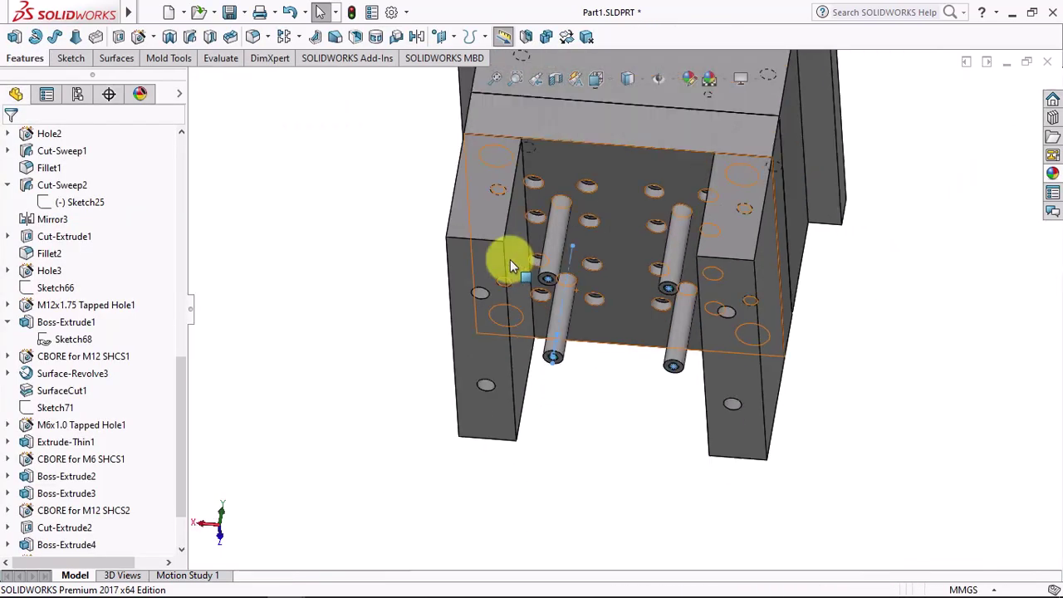
mouse_move(372, 318)
middle_mouse_down()
mouse_move(398, 302)
mouse_move(380, 406)
middle_mouse_up()
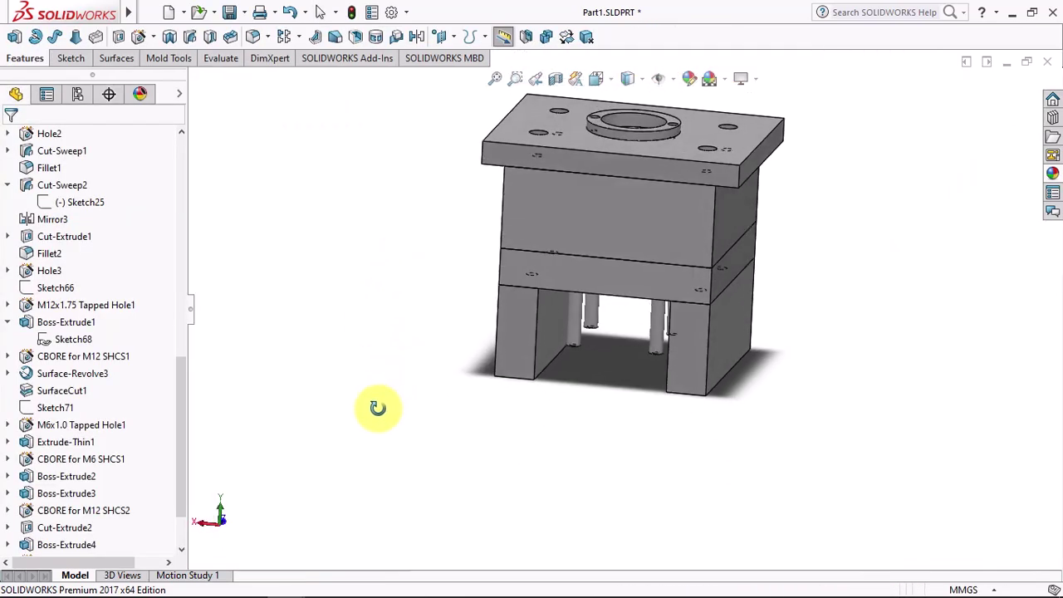
left_click_drag(182, 415, 192, 193)
Show the hidden Cut-Extrude2 base-plate body, then section the mold on the Front Plane at -47.50 mm
left_click(9, 220)
scroll(47, 320, "down", 3)
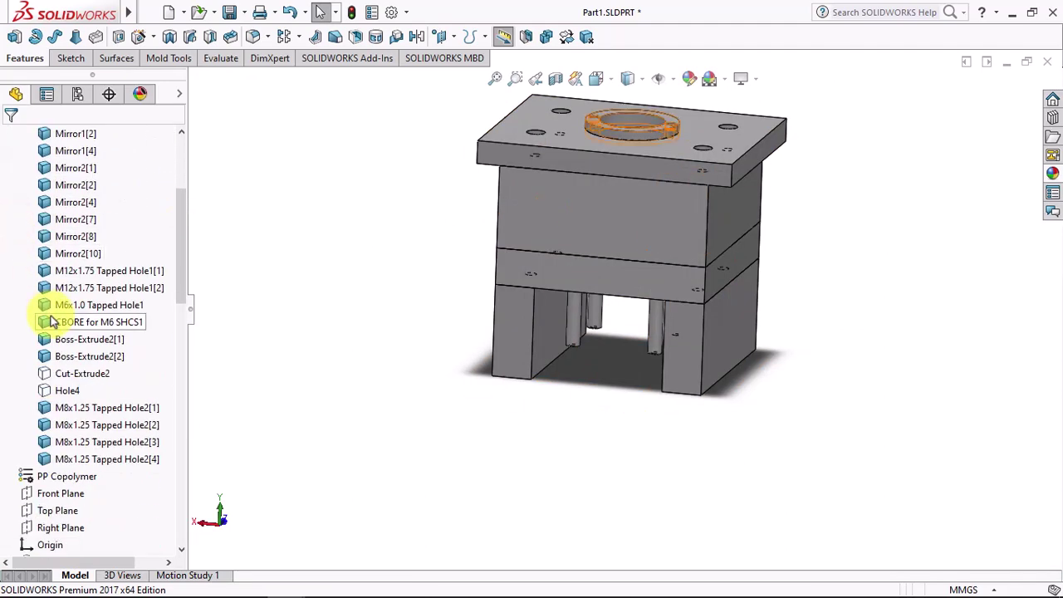
scroll(48, 299, "down", 2)
left_click(43, 283)
left_click(82, 271)
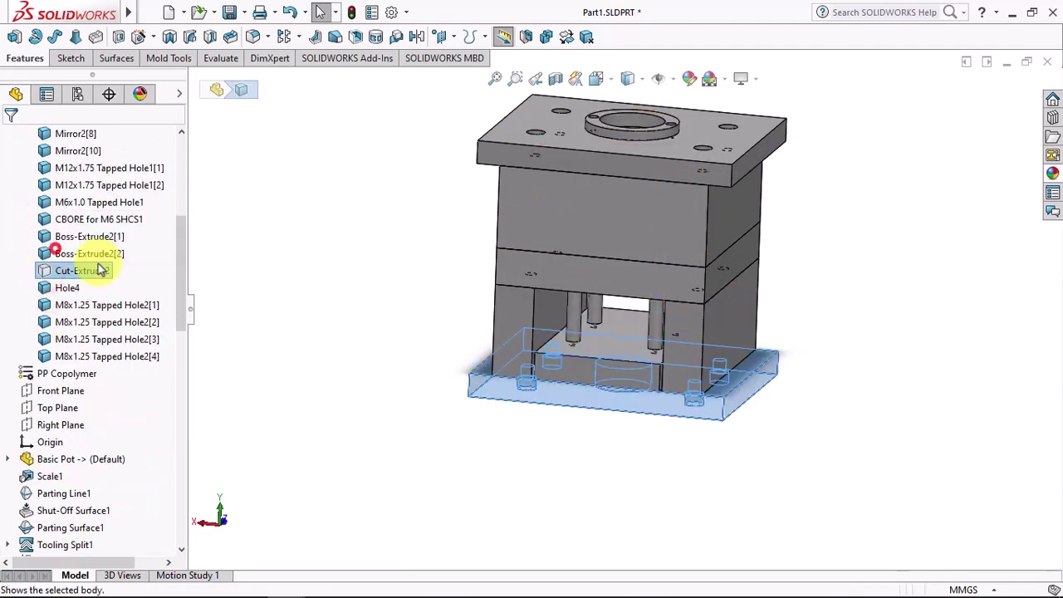
left_click(111, 264)
middle_click_drag(294, 308, 304, 333)
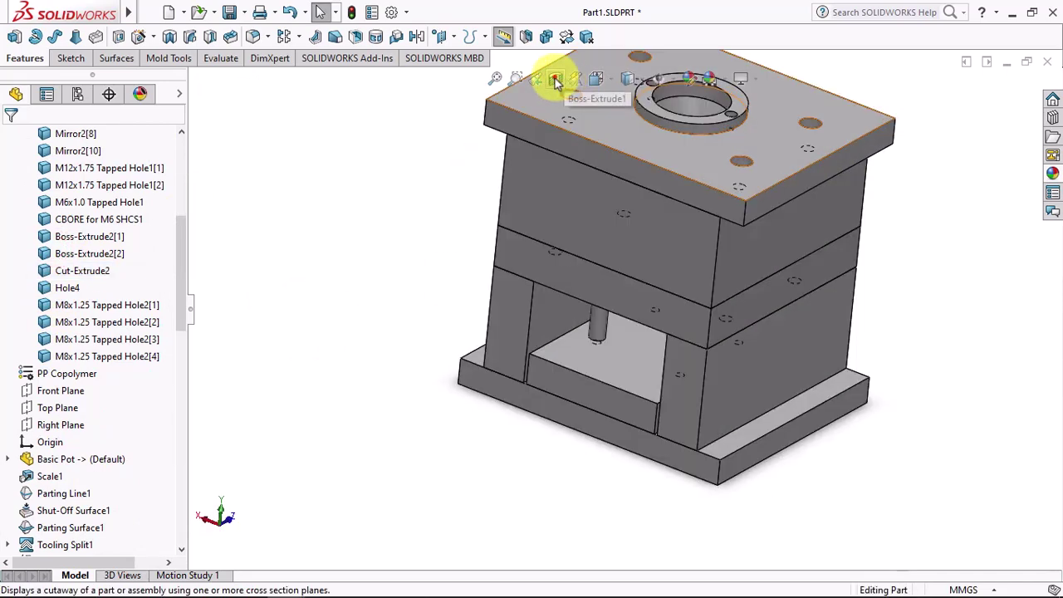
left_click(555, 78)
left_click_drag(659, 259, 602, 297)
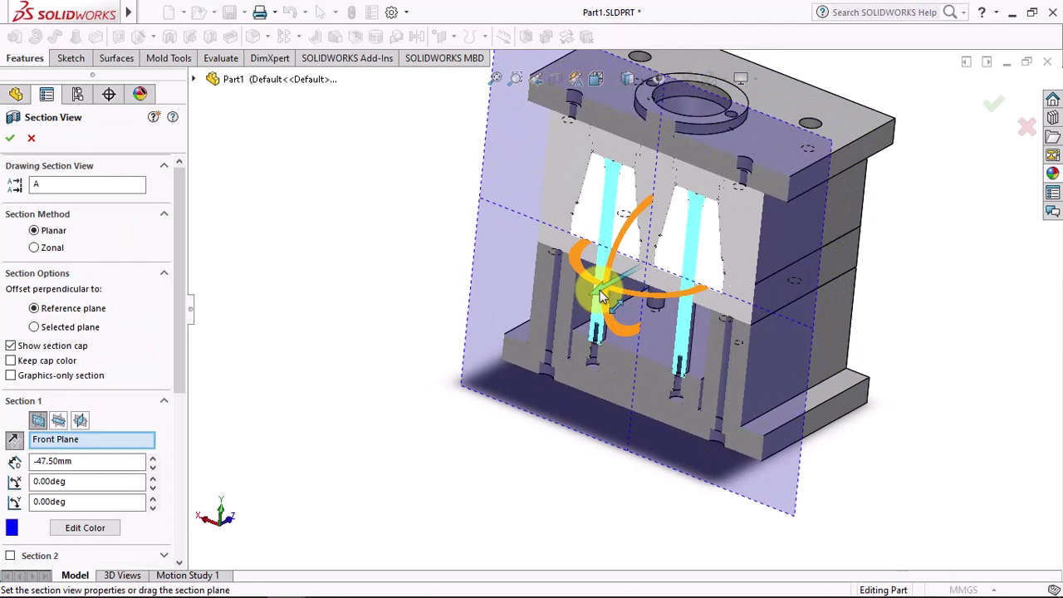
type("1")
key("Return")
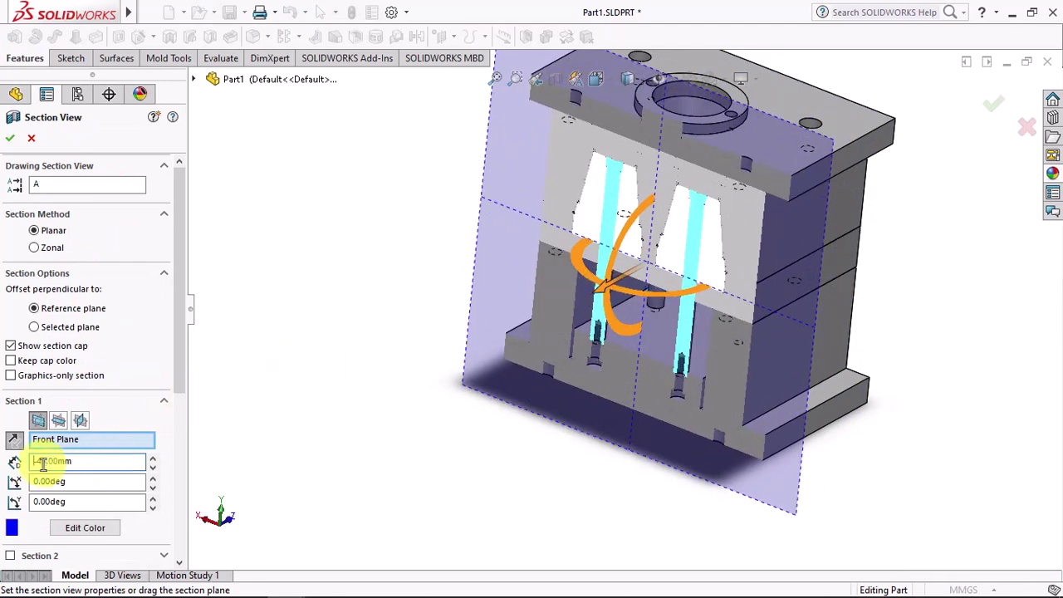
left_click(31, 138)
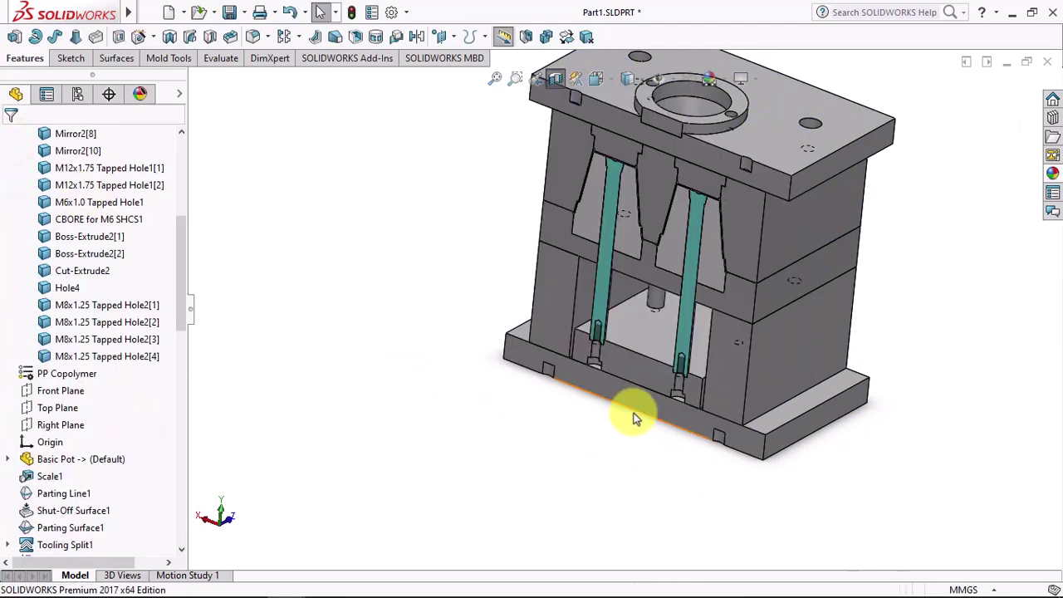
scroll(665, 284, "down", 3)
mouse_move(665, 284)
middle_mouse_down()
mouse_move(688, 244)
mouse_move(711, 237)
mouse_move(720, 254)
mouse_move(711, 320)
mouse_move(657, 329)
middle_mouse_up()
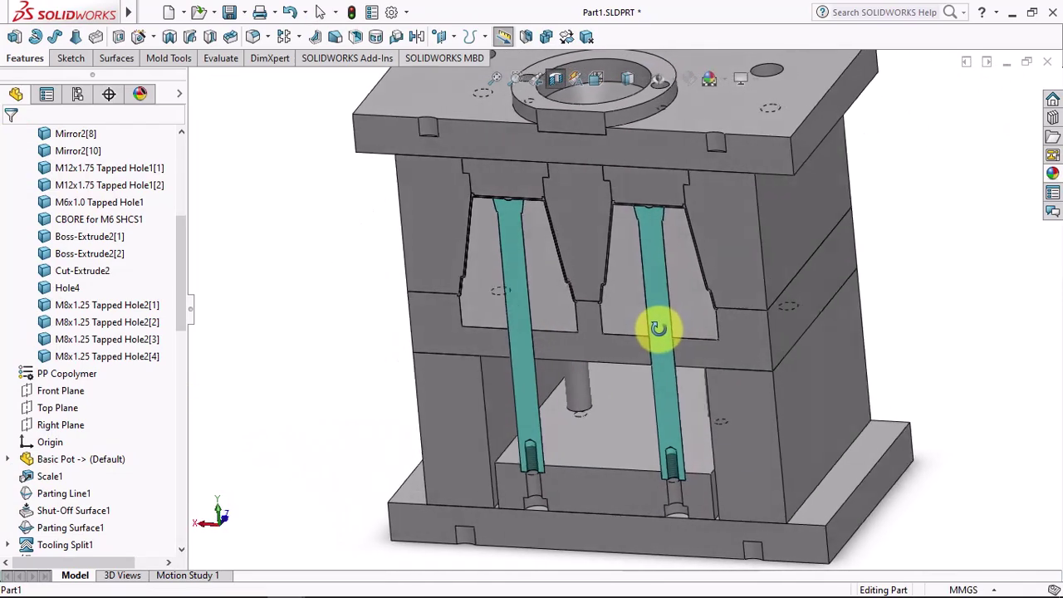
left_click(555, 77)
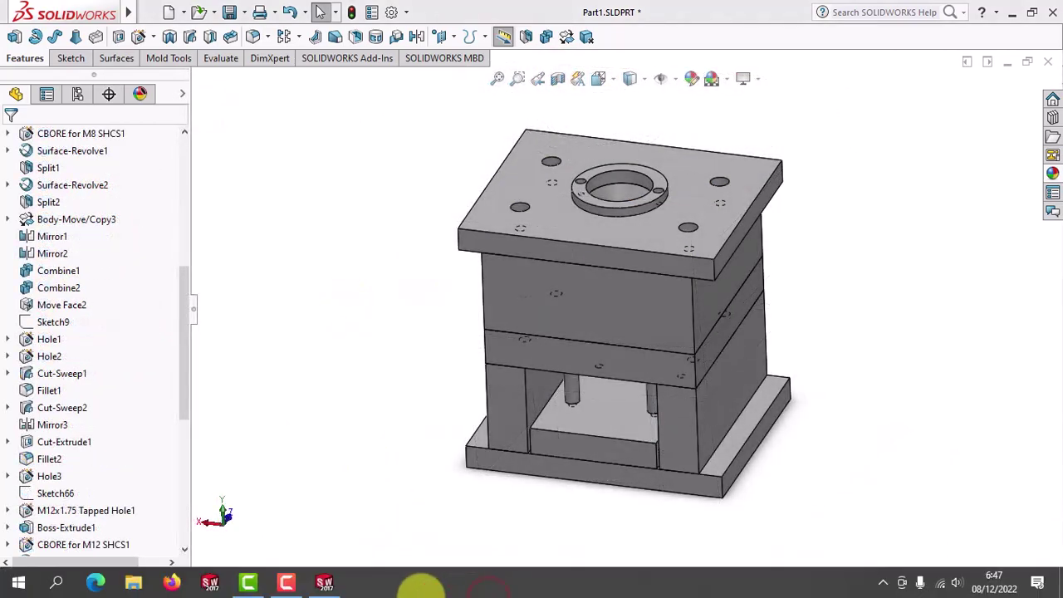
Search Google for misumi, open MISUMI Indonesia, search 'spring' and open the Coil Springs category
left_click(171, 582)
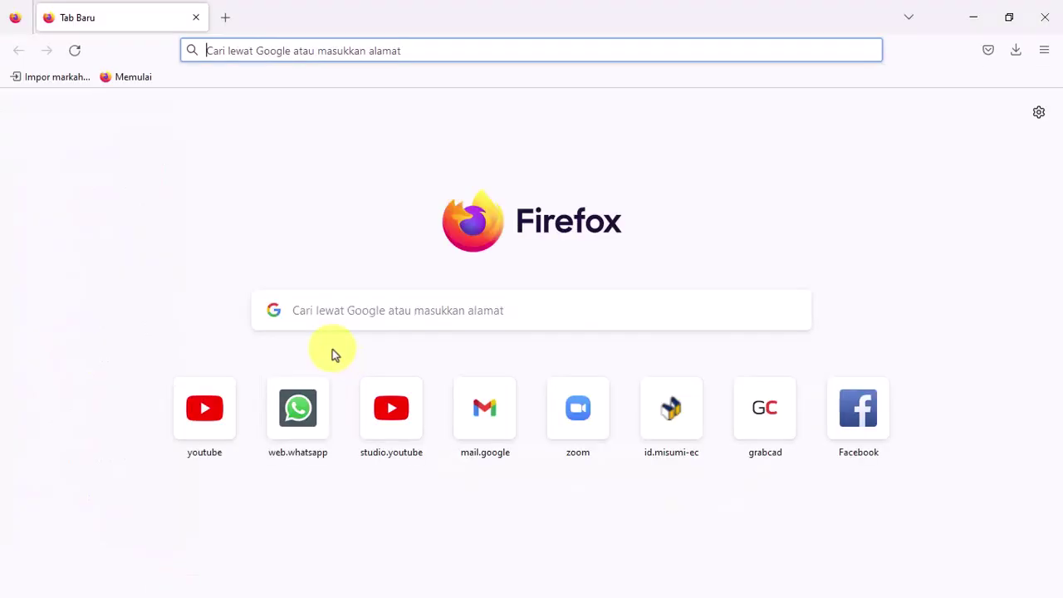
type("mis")
left_click(259, 139)
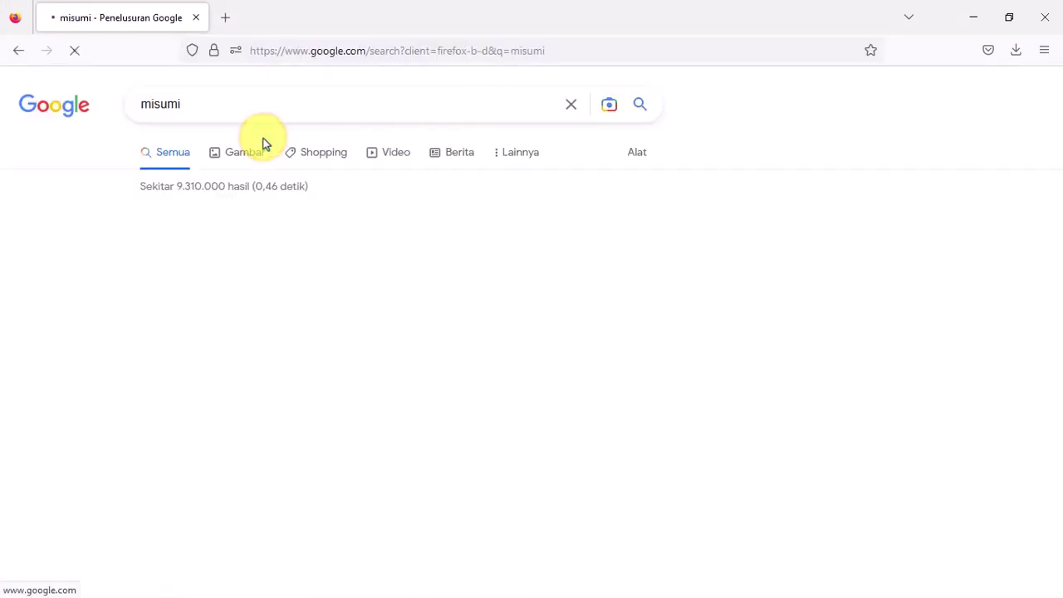
left_click(257, 239)
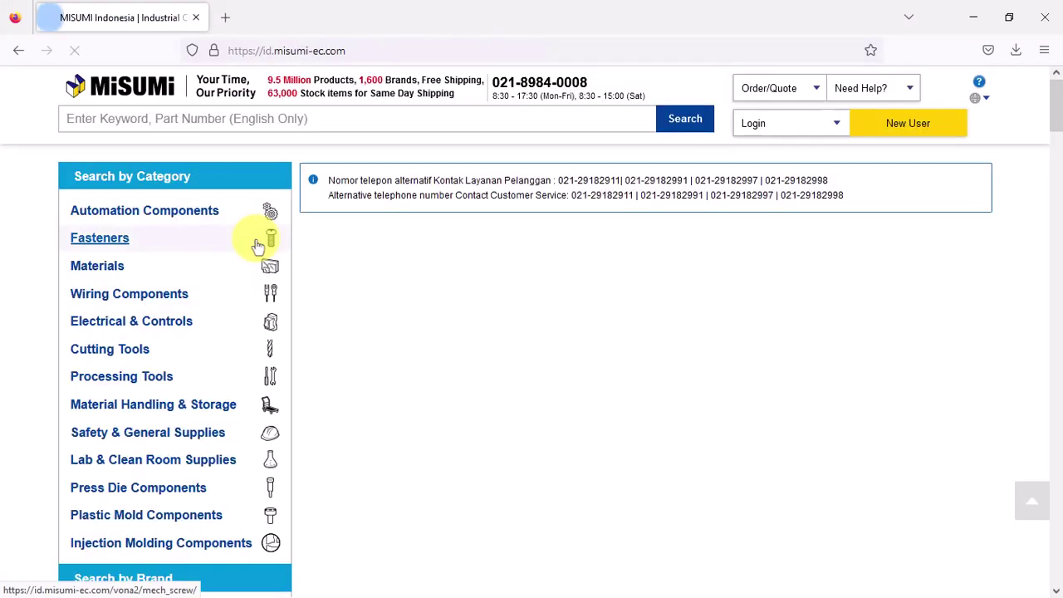
left_click(310, 117)
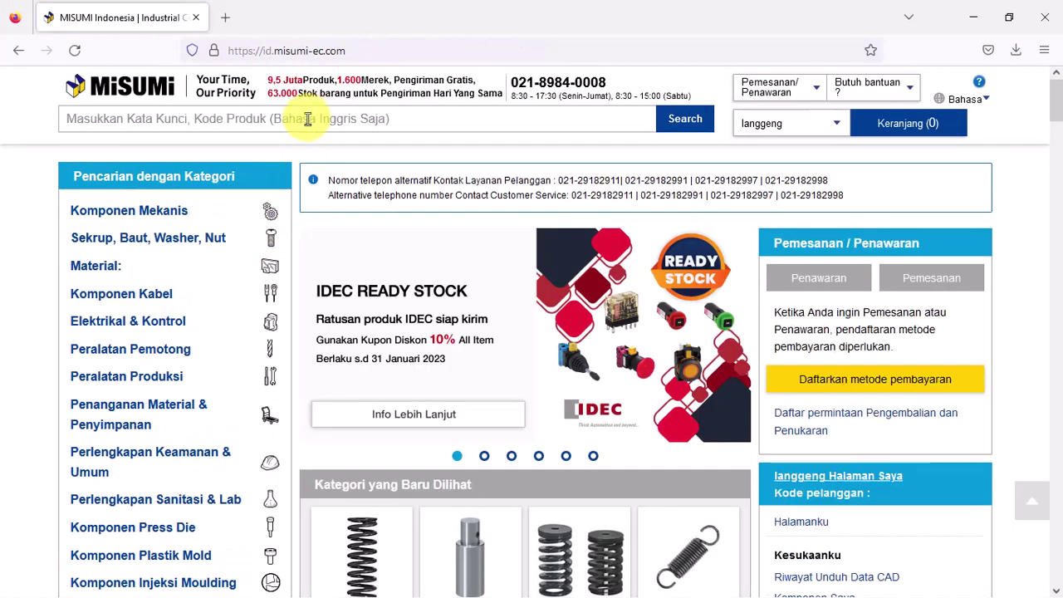
type("sp")
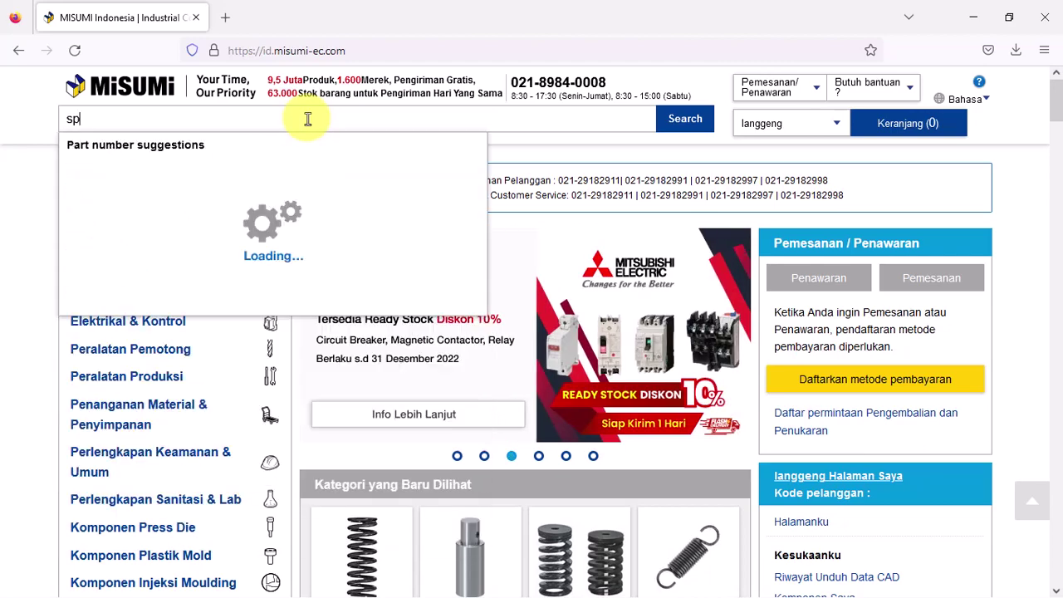
type("ring")
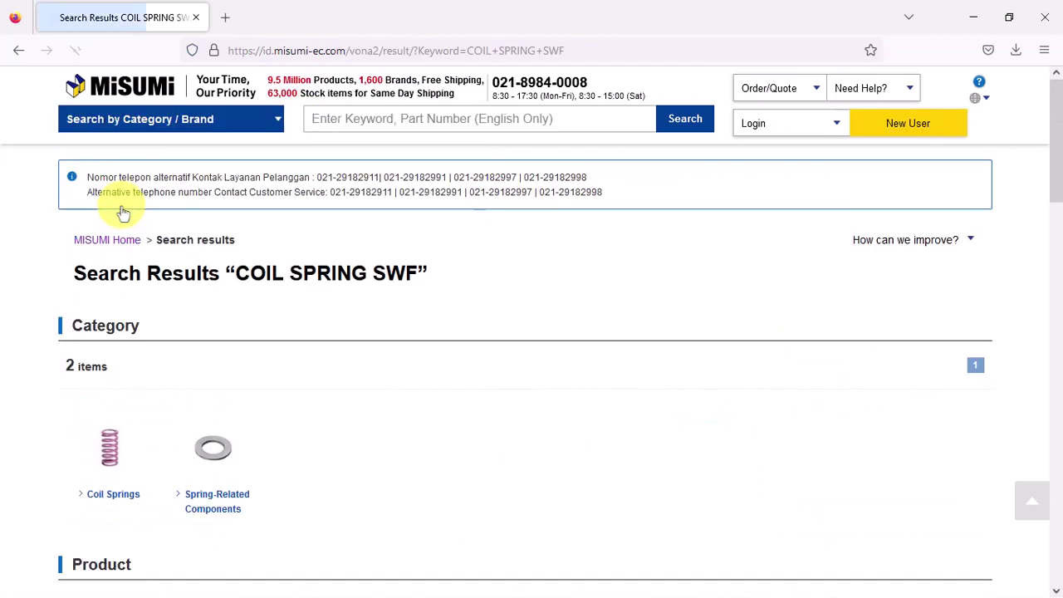
left_click(106, 469)
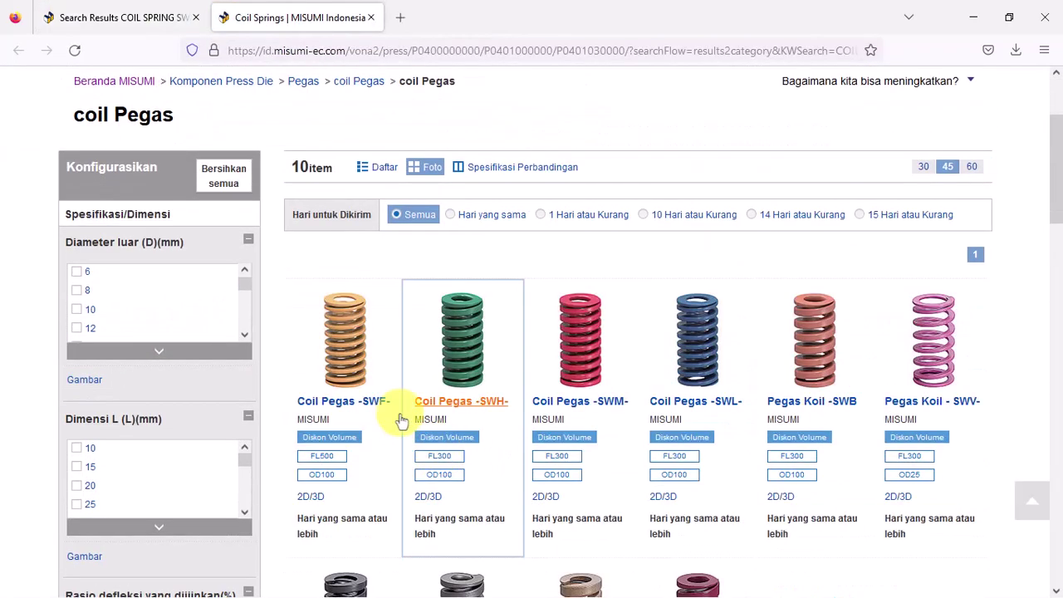
Open the SWF coil spring product page and browse to the next catalog page
left_click(351, 351)
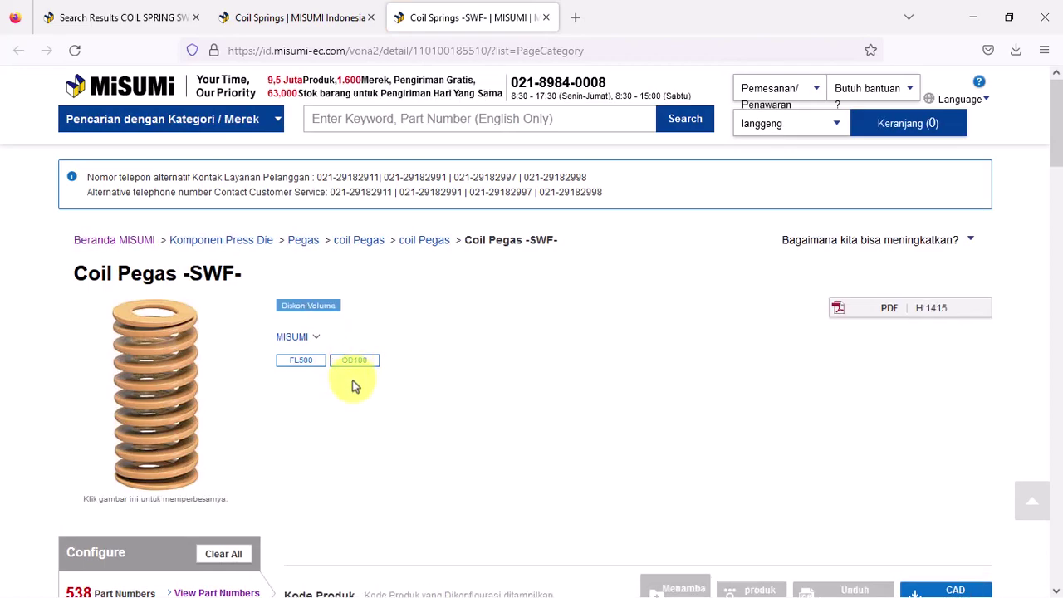
scroll(351, 385, "down", 1)
scroll(351, 391, "down", 1)
scroll(351, 393, "down", 4)
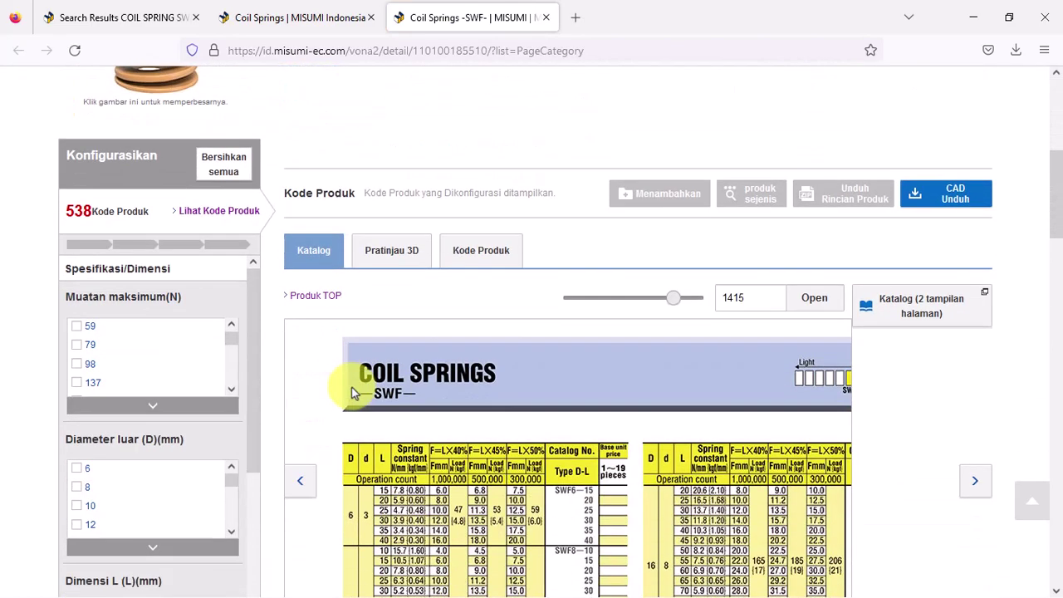
scroll(351, 387, "down", 2)
scroll(352, 394, "down", 1)
scroll(353, 394, "down", 1)
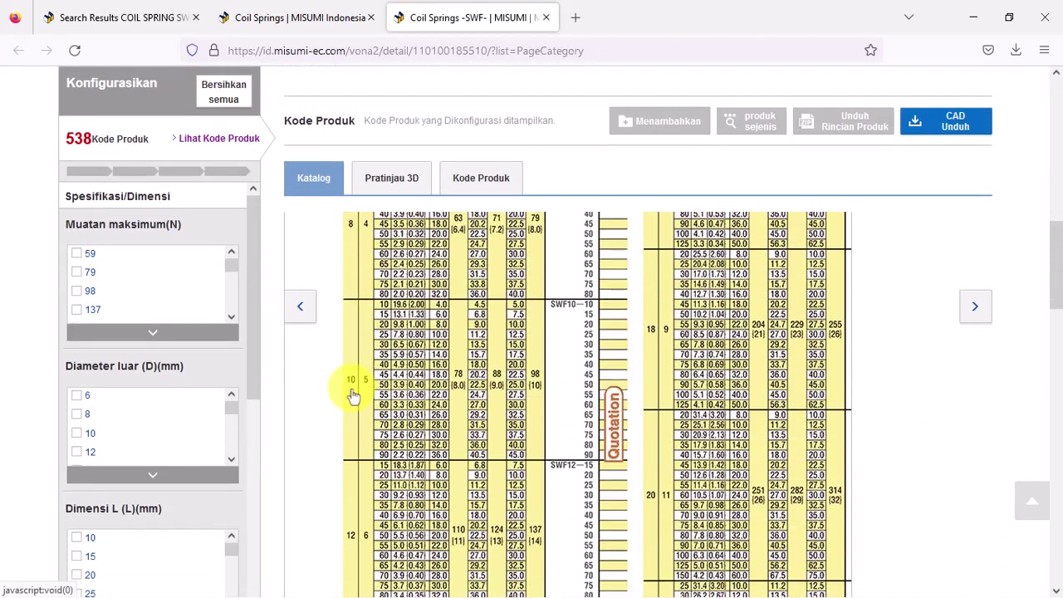
scroll(356, 394, "down", 1)
scroll(361, 392, "down", 1)
scroll(366, 391, "down", 2)
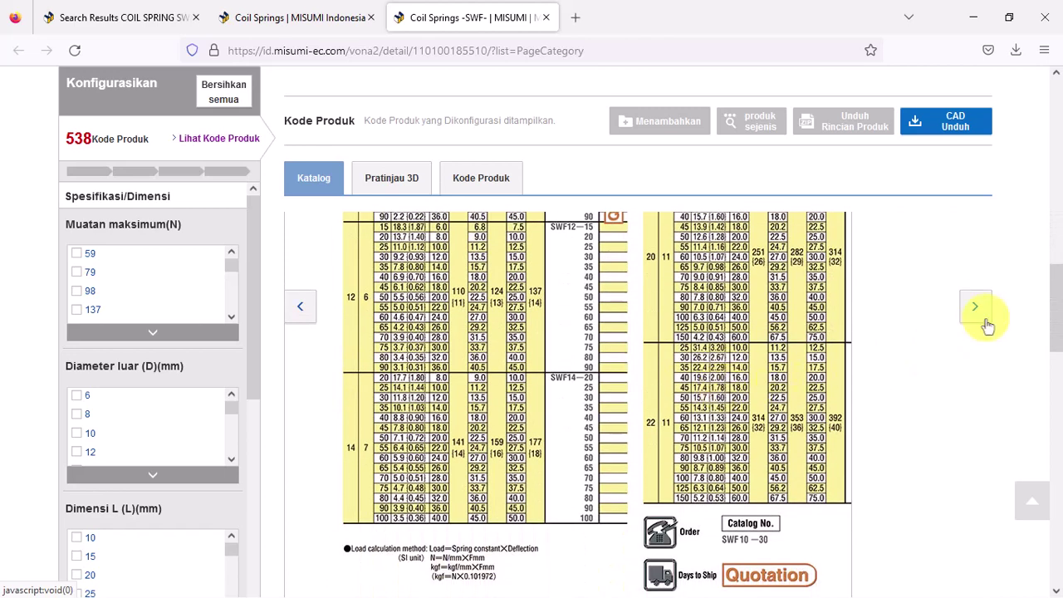
left_click(977, 306)
scroll(818, 355, "up", 1)
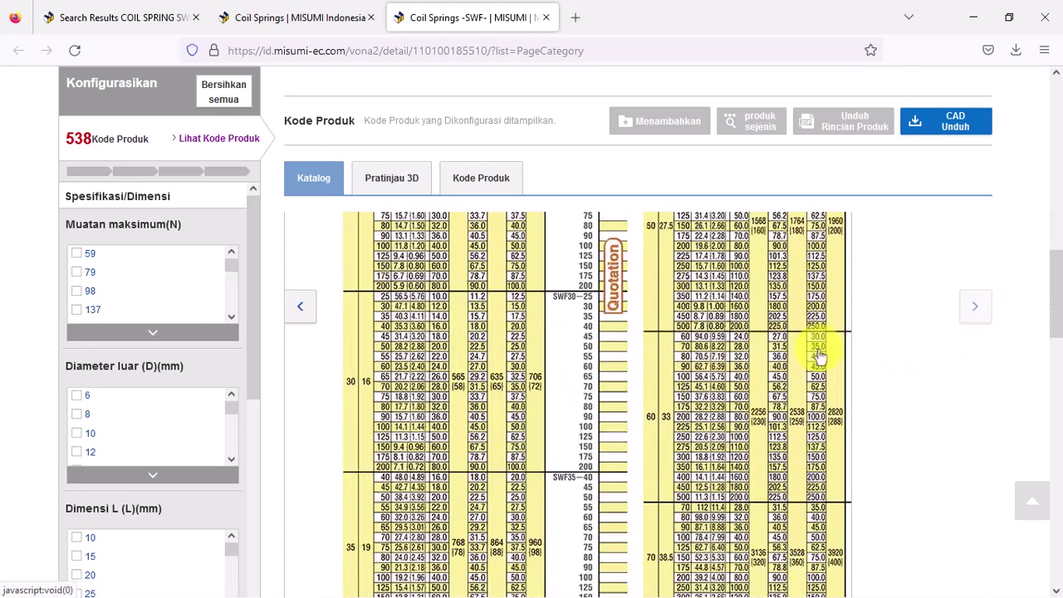
scroll(253, 375, "down", 1)
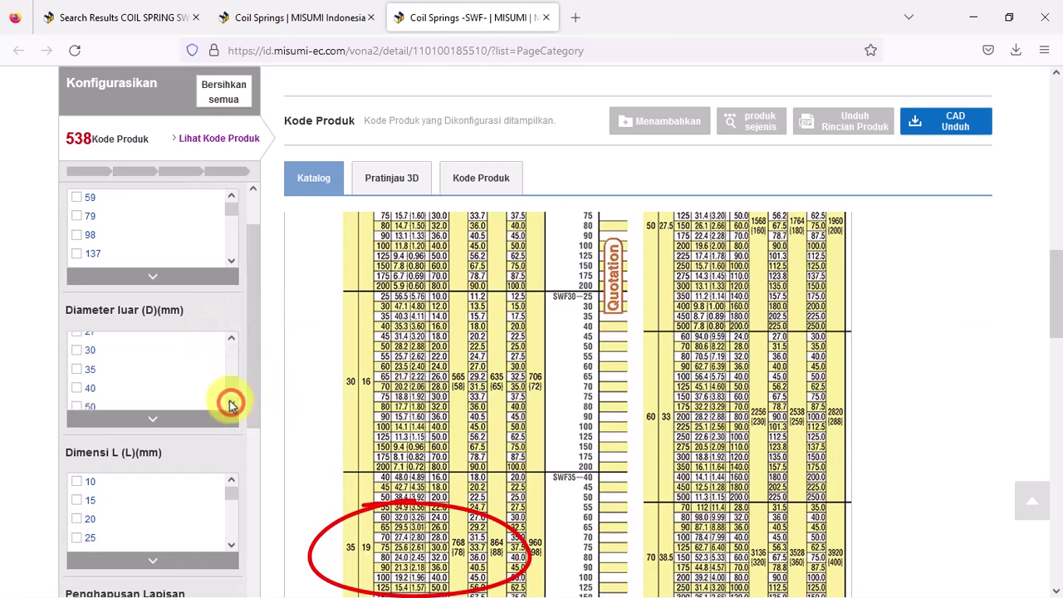
Filter to outer diameter 30, length 70 and type SWF, giving part SWF30-70
left_click(81, 356)
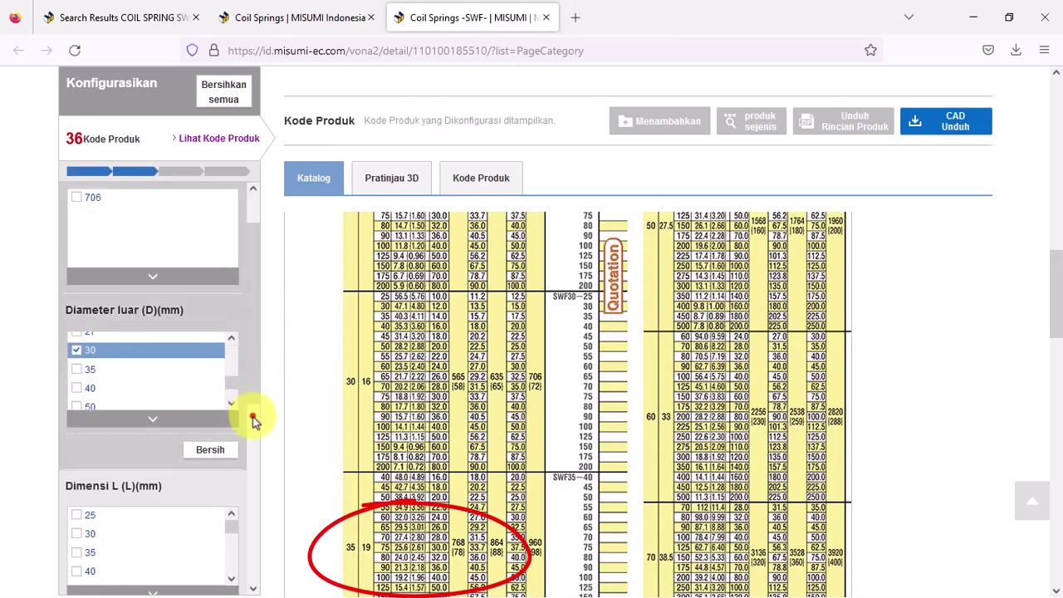
left_click_drag(253, 420, 253, 442)
scroll(238, 382, "up", 5)
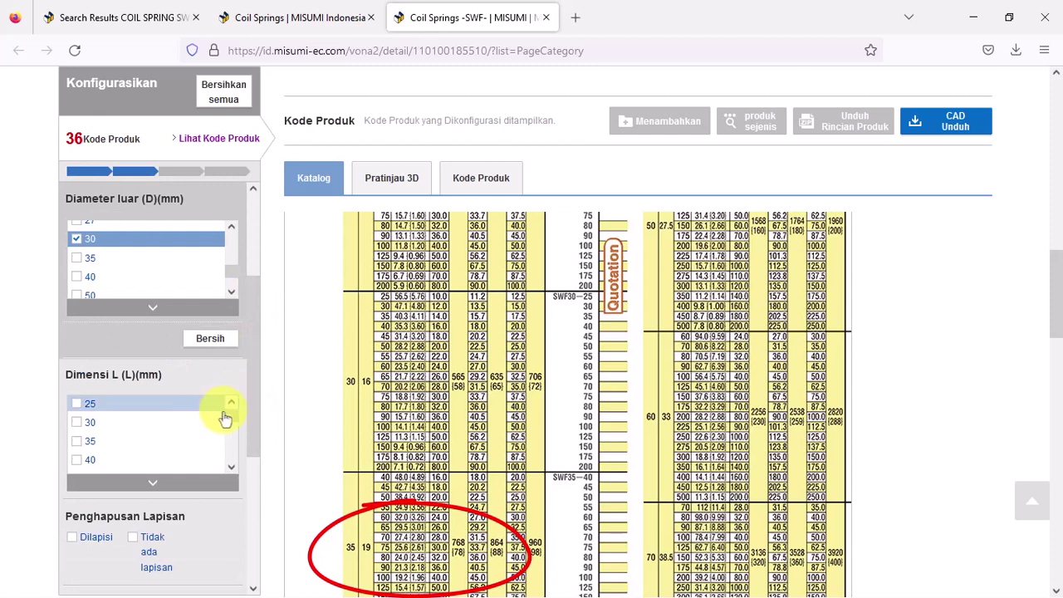
left_click_drag(233, 467, 254, 510)
left_click(76, 443)
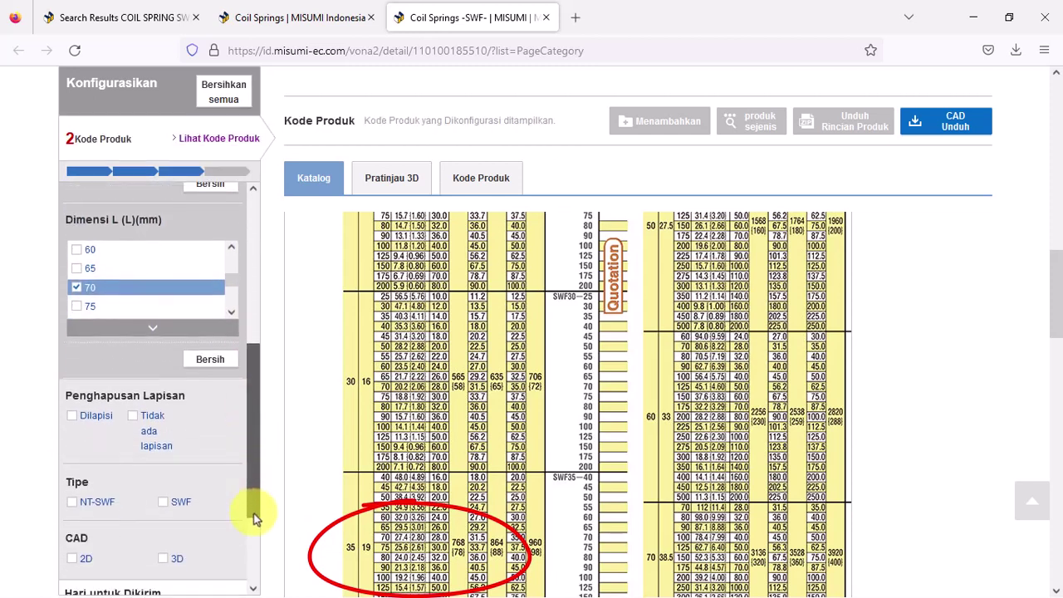
left_click(162, 454)
left_click_drag(257, 460, 260, 512)
scroll(564, 529, "down", 2)
scroll(564, 528, "down", 1)
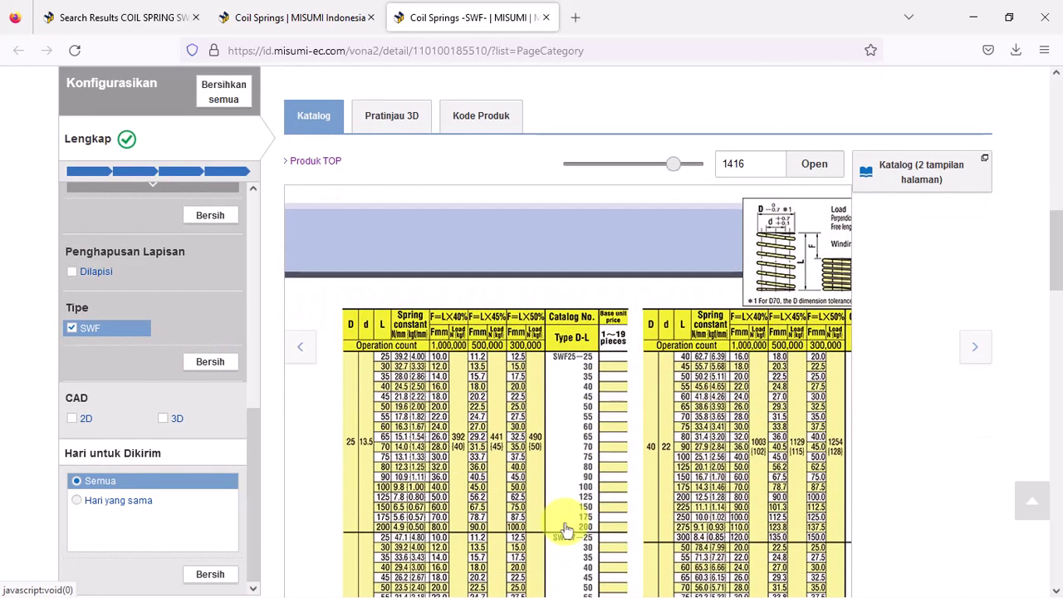
scroll(565, 529, "down", 2)
scroll(562, 529, "down", 2)
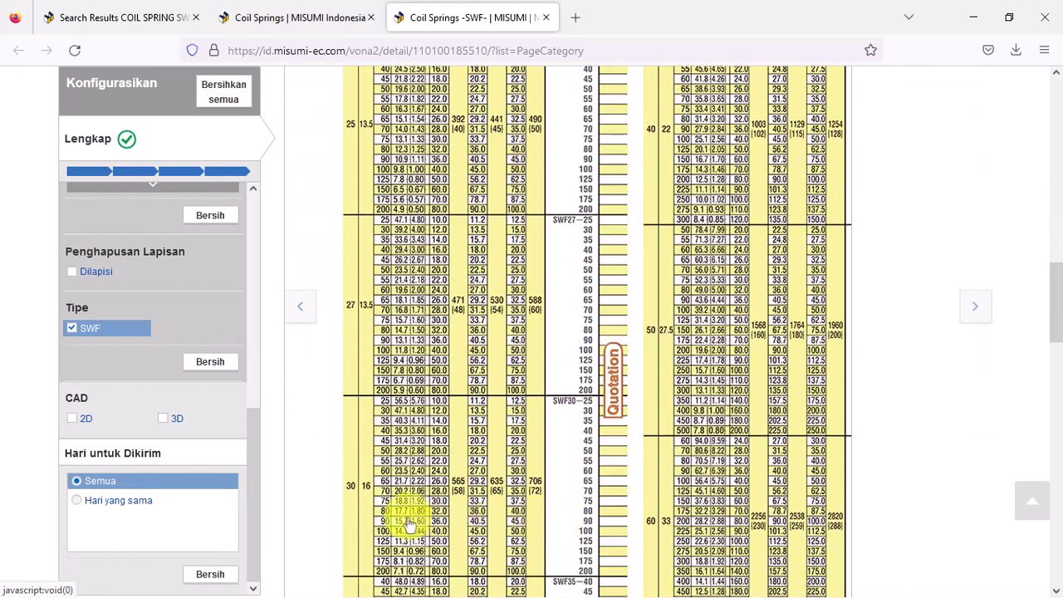
scroll(856, 318, "up", 5)
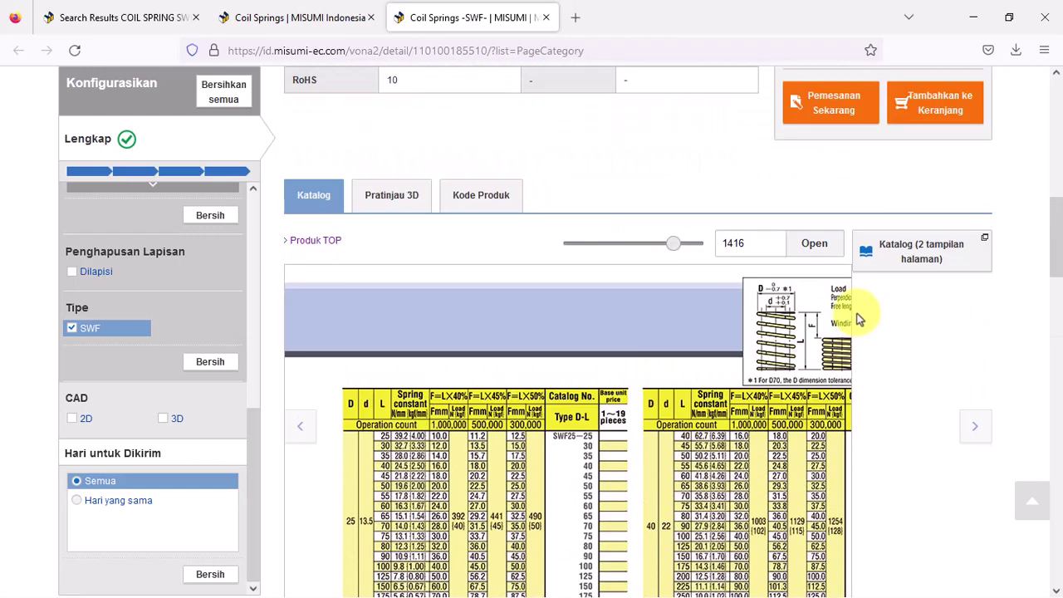
scroll(856, 312, "up", 3)
scroll(856, 311, "up", 2)
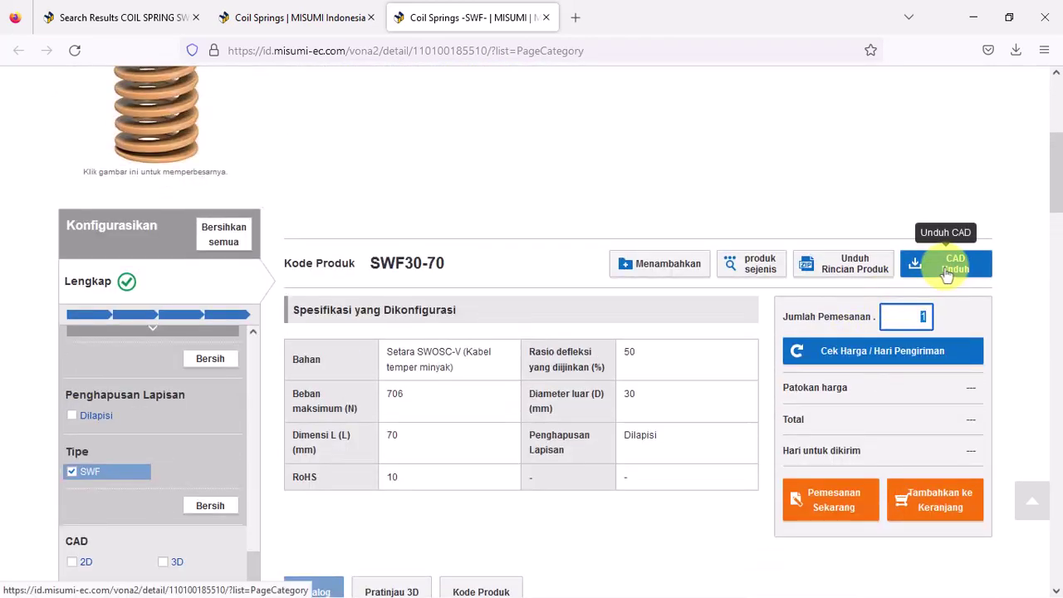
Start the CAD download for SWF30-70 and accept the terms of use
scroll(946, 276, "up", 1)
left_click(953, 342)
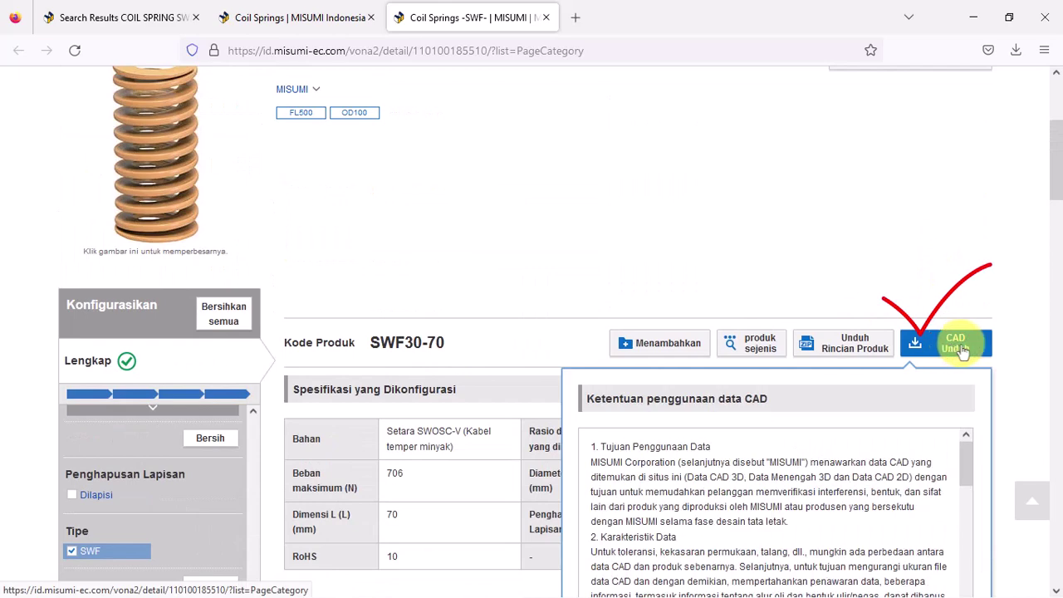
scroll(1005, 352, "down", 2)
scroll(1012, 353, "down", 1)
mouse_move(966, 224)
left_mouse_down()
mouse_move(971, 347)
mouse_move(822, 440)
left_mouse_up()
left_click(700, 454)
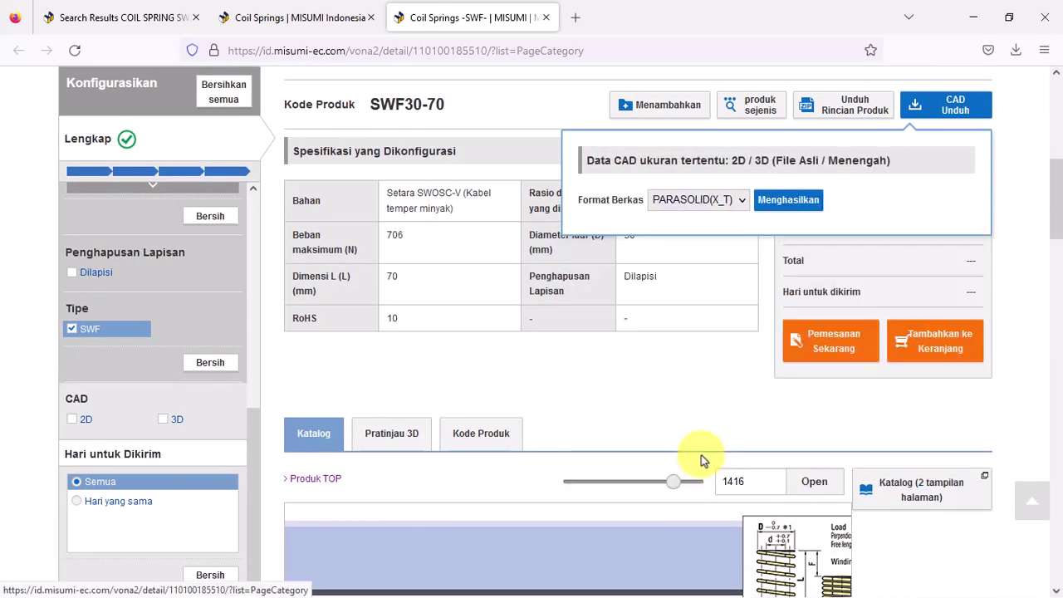
Generate and download the PARASOLID(X_T) file, then minimize Firefox
left_click(740, 204)
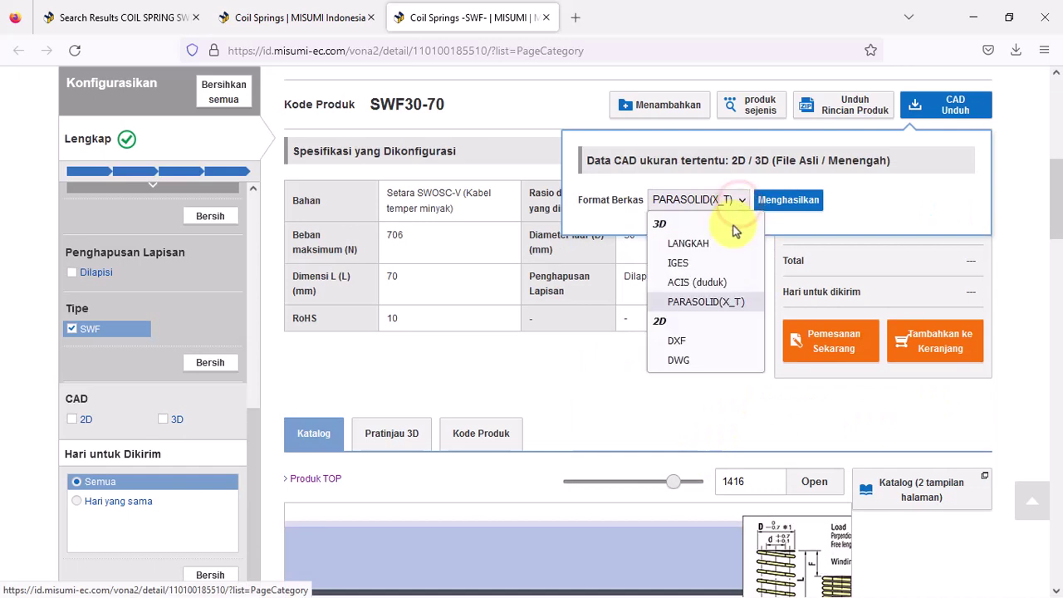
left_click(719, 309)
left_click(789, 203)
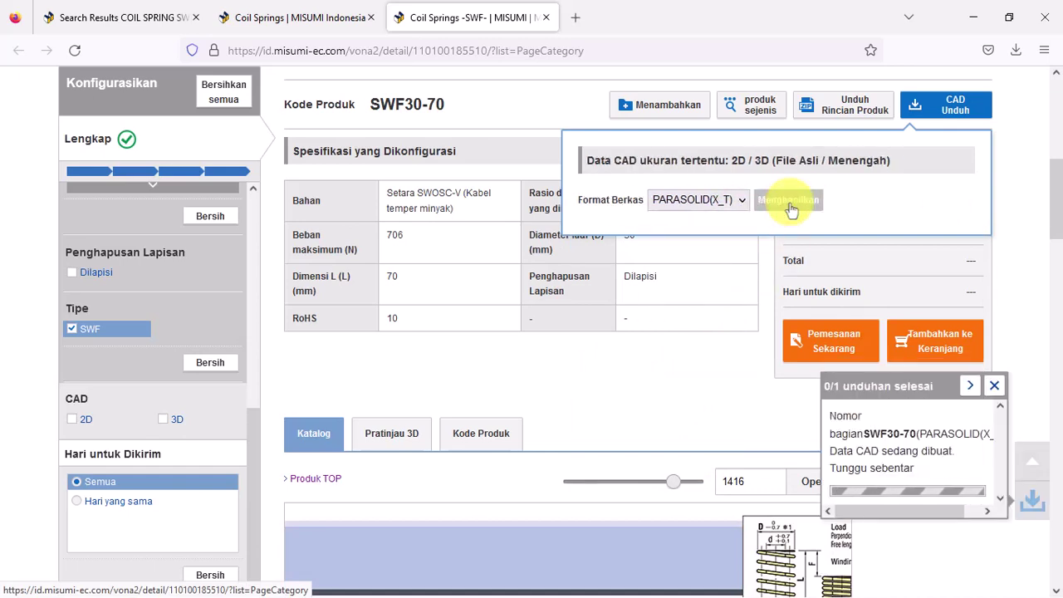
scroll(822, 282, "down", 2)
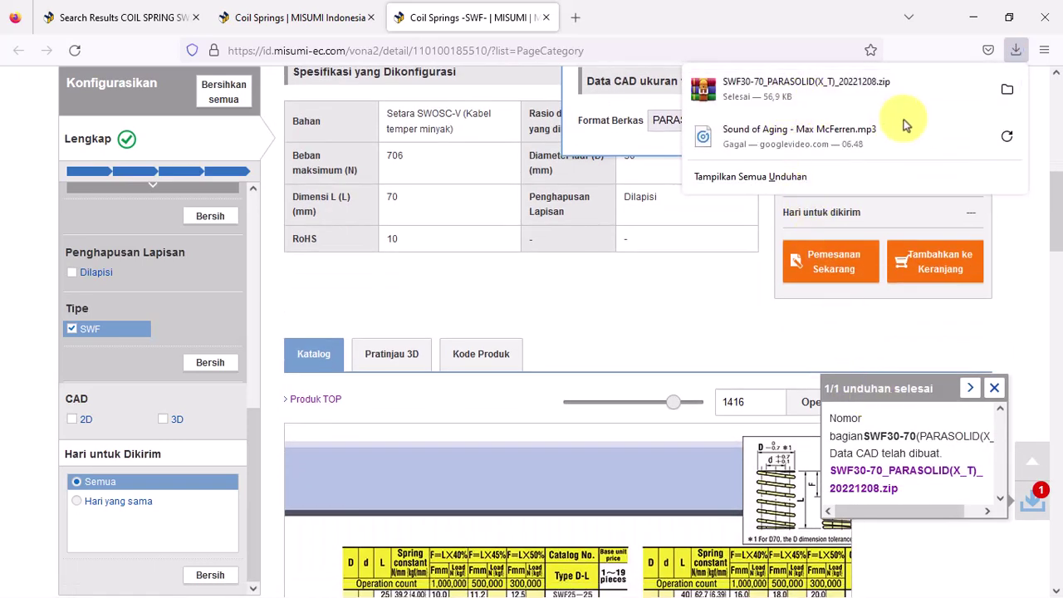
left_click(1016, 229)
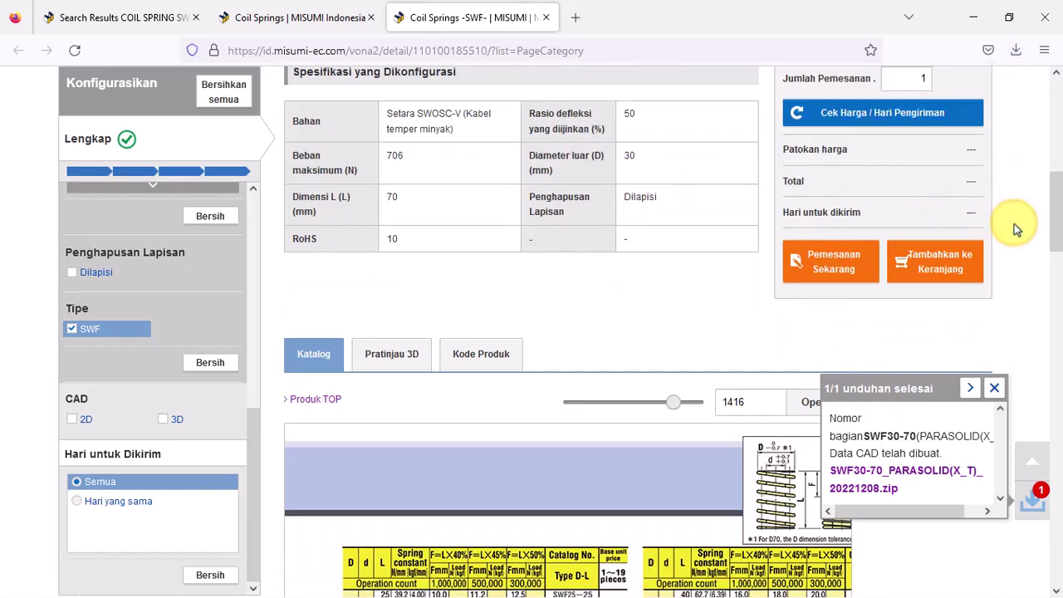
left_click(971, 17)
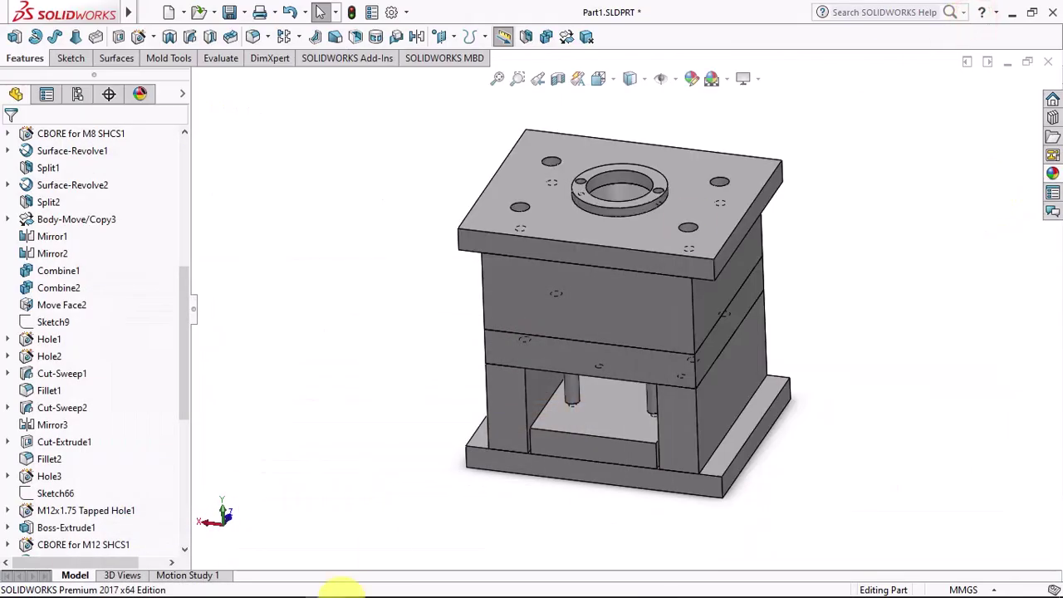
Extract the downloaded SWF30-70 zip into the Downloads folder from the Open dialog
left_click(199, 13)
left_click(214, 137)
right_click(219, 147)
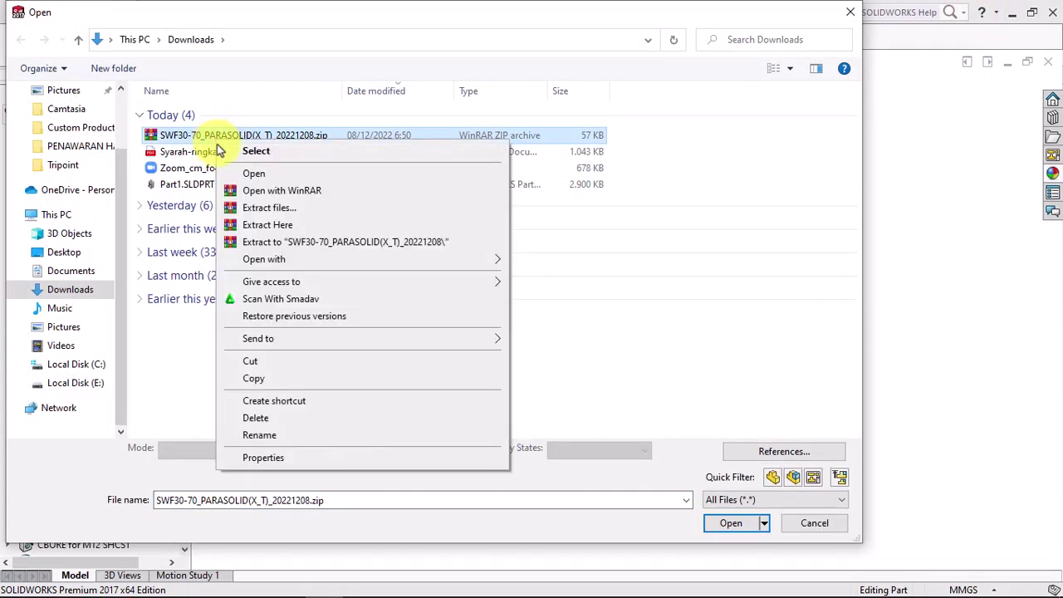
left_click(277, 224)
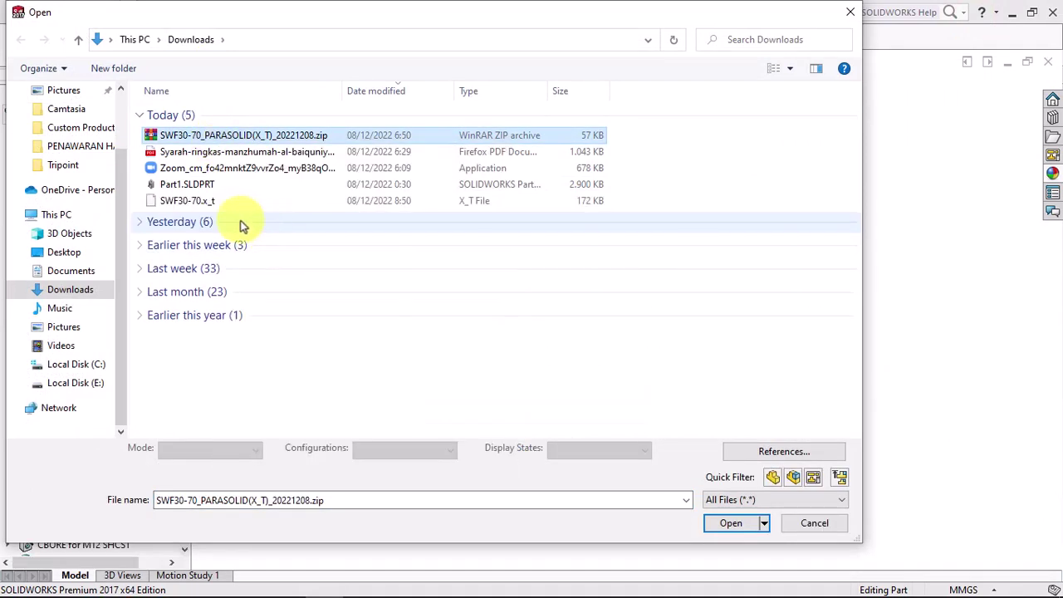
Open SWF30-70.x_t as an assembly and orbit the spring model
left_click(199, 201)
left_click(714, 521)
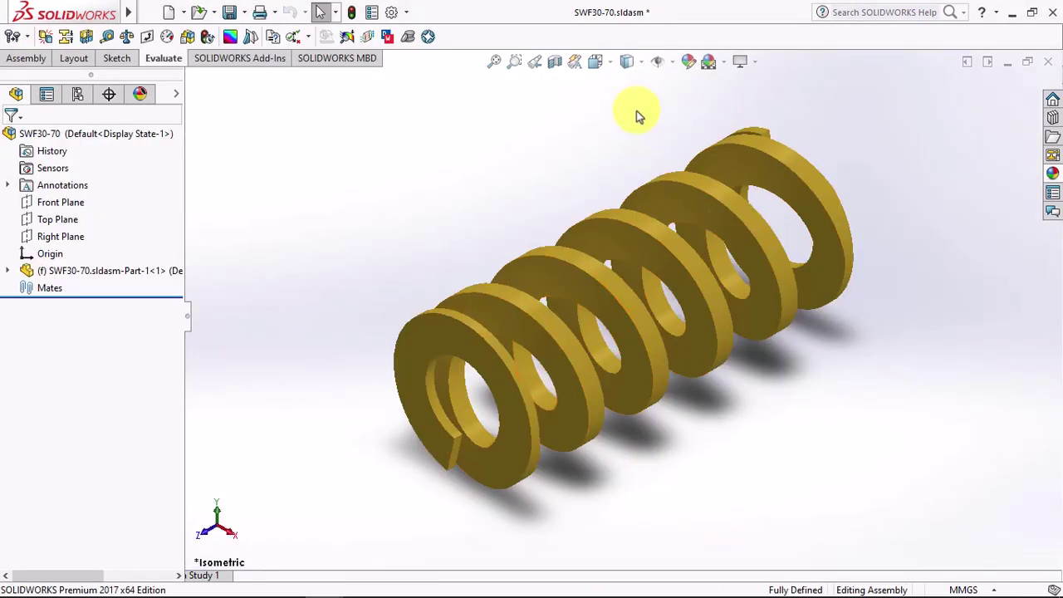
left_click(623, 59)
left_click(629, 79)
mouse_move(614, 133)
middle_mouse_down()
mouse_move(585, 277)
mouse_move(474, 260)
mouse_move(510, 268)
mouse_move(480, 241)
middle_mouse_up()
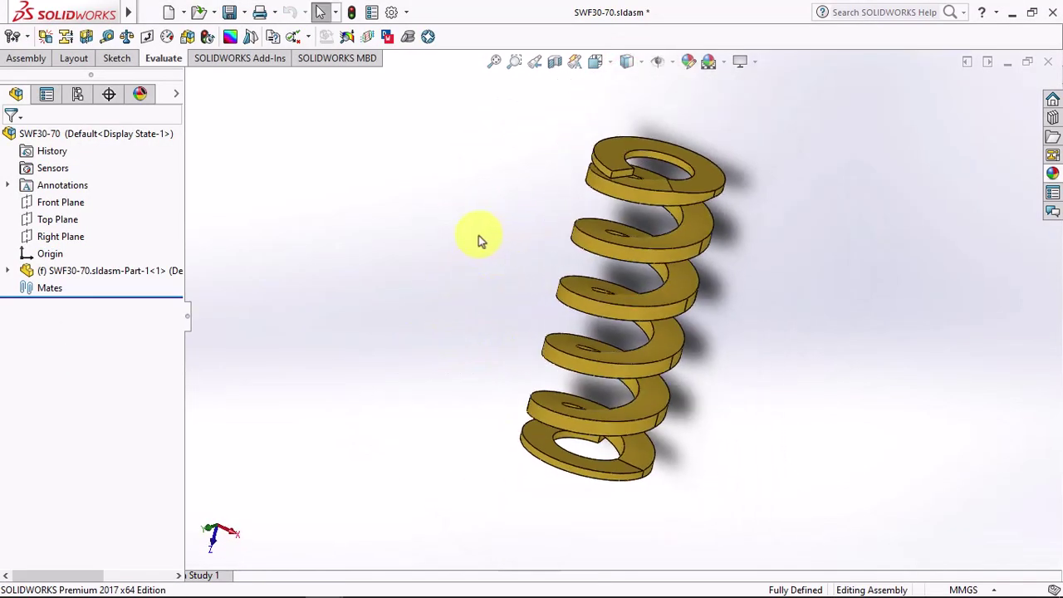
right_click(112, 271)
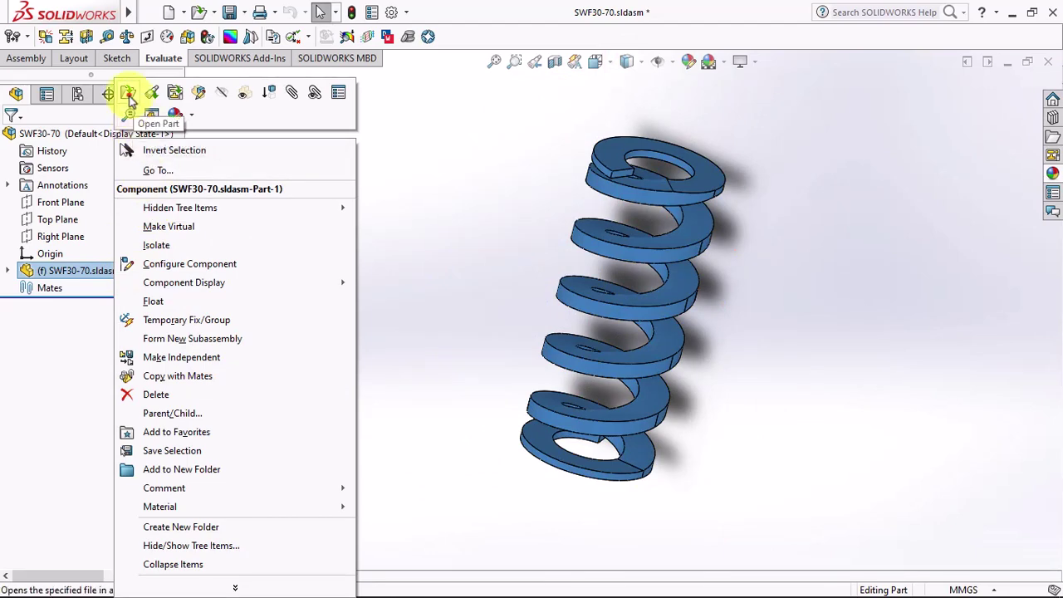
Open the spring component as its own part and orbit it upright
left_click(128, 97)
left_click(534, 308)
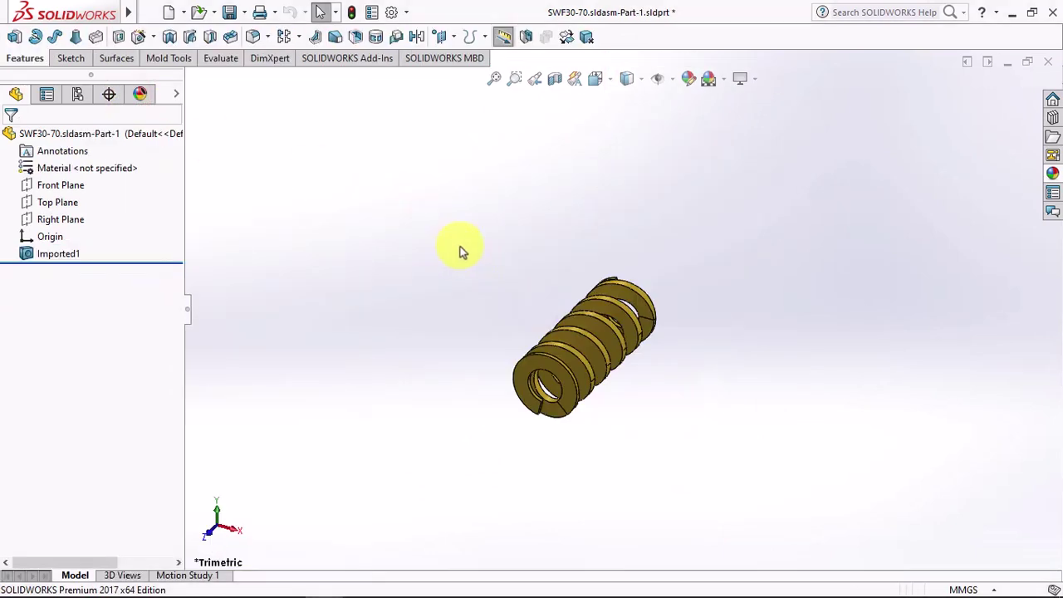
middle_click_drag(461, 251, 441, 327)
scroll(647, 398, "down", 2)
scroll(633, 365, "down", 3)
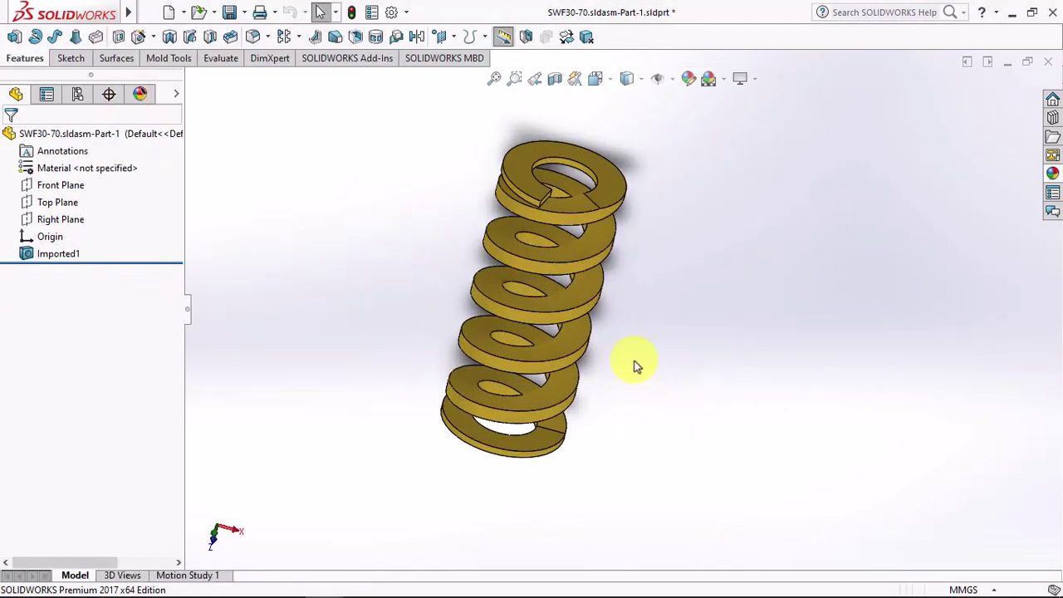
middle_click_drag(635, 365, 621, 316)
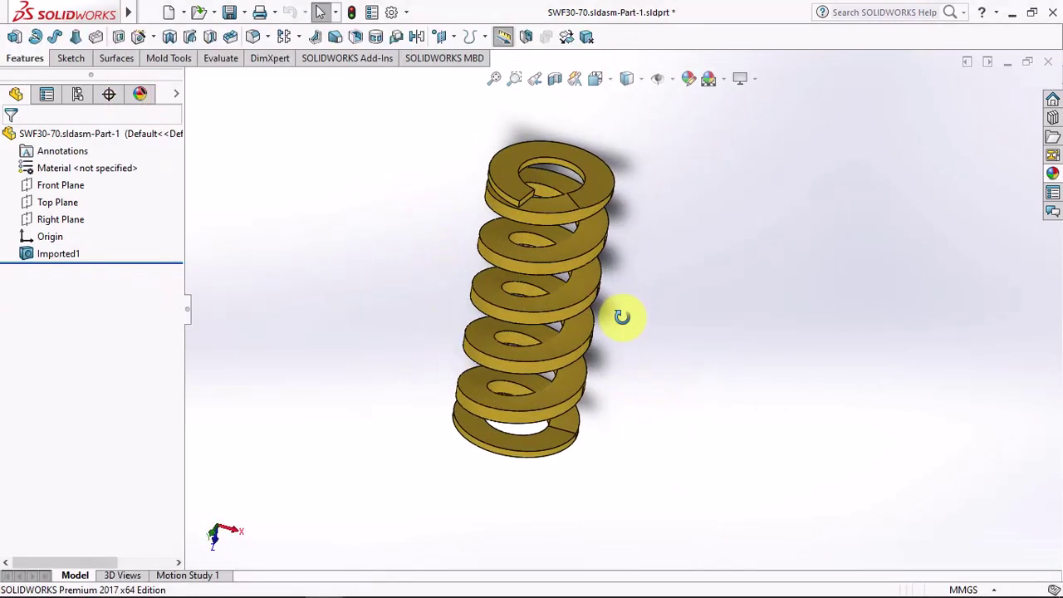
Create Axis1 at the Top and Right plane intersection and save the spring part
left_click(56, 202)
left_click(37, 220, "ctrl")
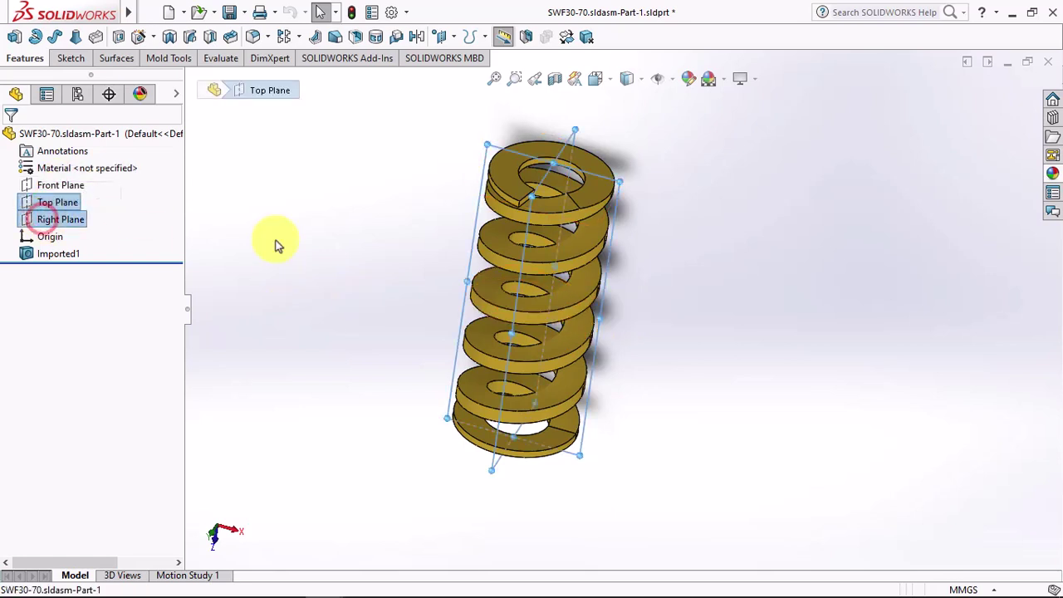
left_click(453, 37)
left_click(463, 78)
left_click(10, 141)
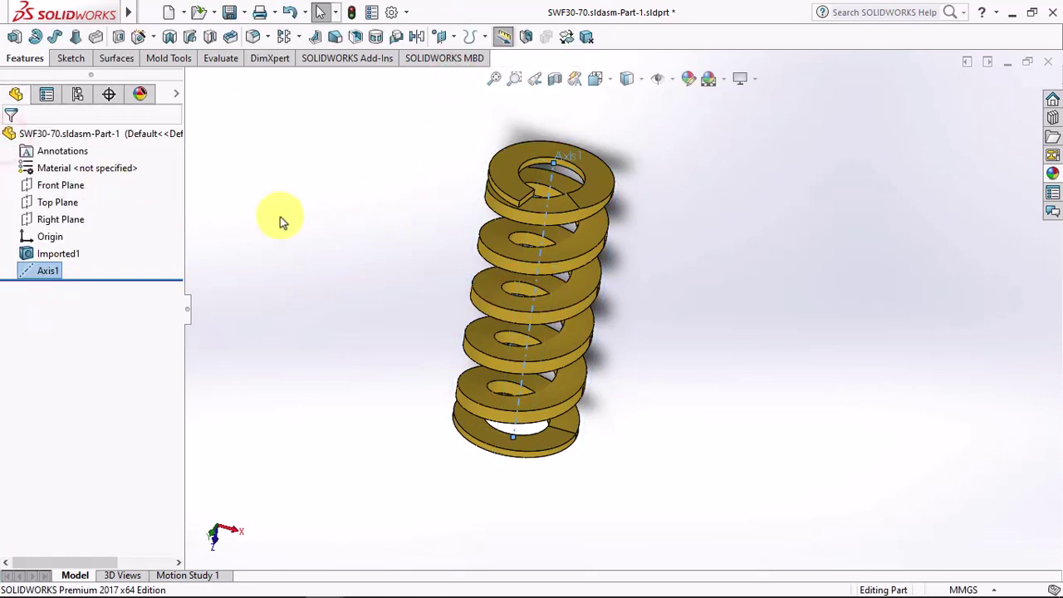
mouse_move(63, 13)
left_click(227, 13)
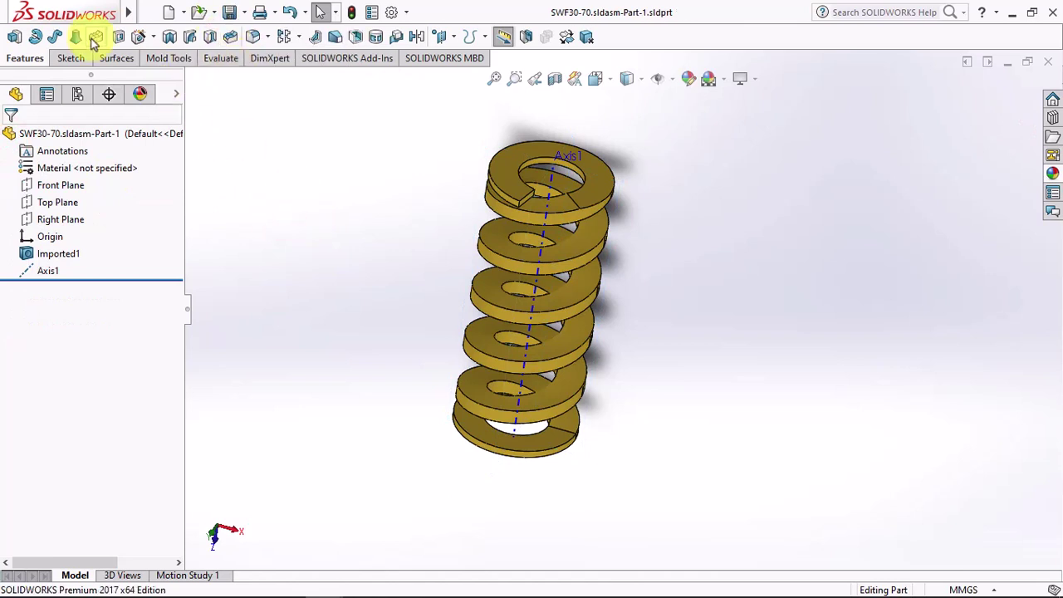
left_click(314, 12)
Insert the SWF30-70 spring part, with its axes, into the Part1 mold
left_click(357, 193)
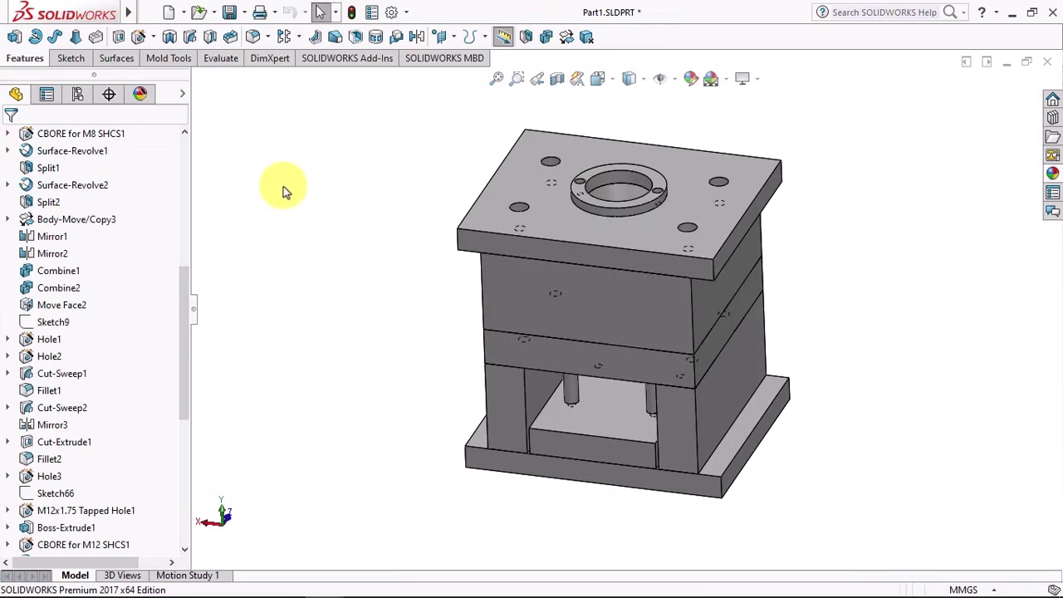
mouse_move(64, 12)
left_click(239, 12)
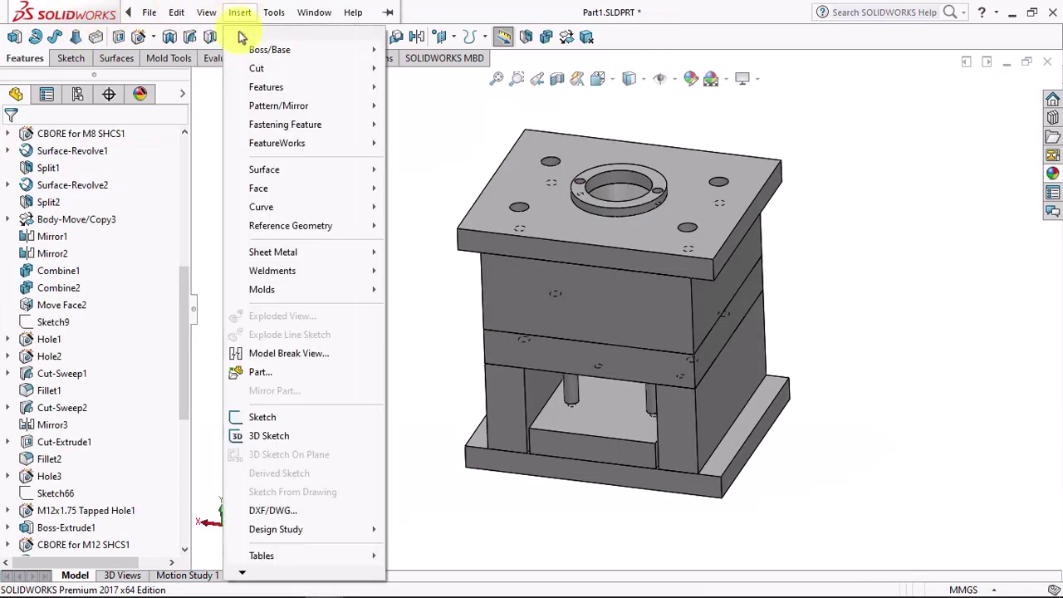
left_click(275, 370)
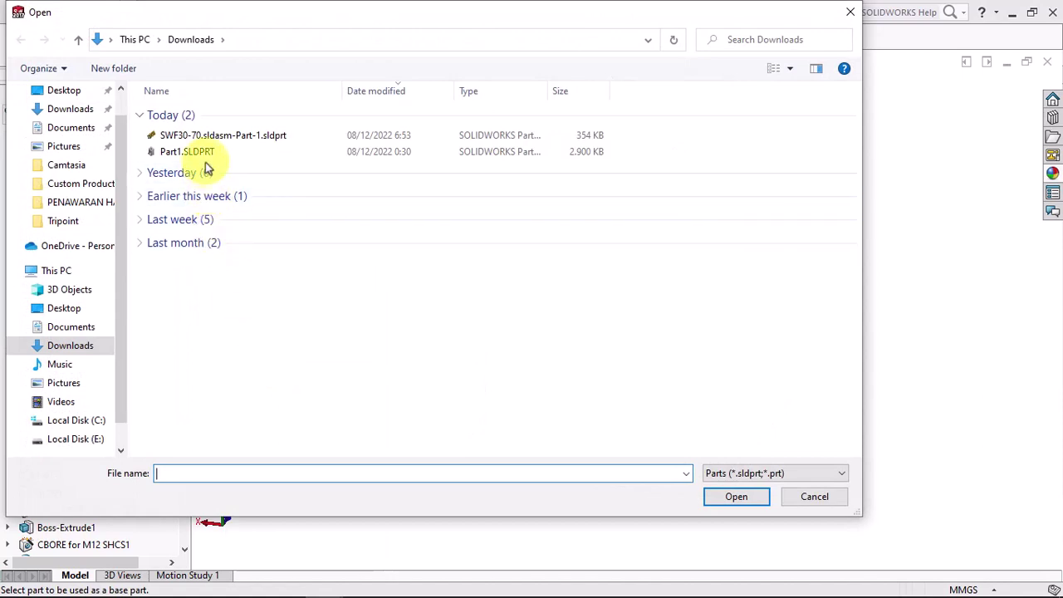
left_click(213, 134)
left_click(736, 497)
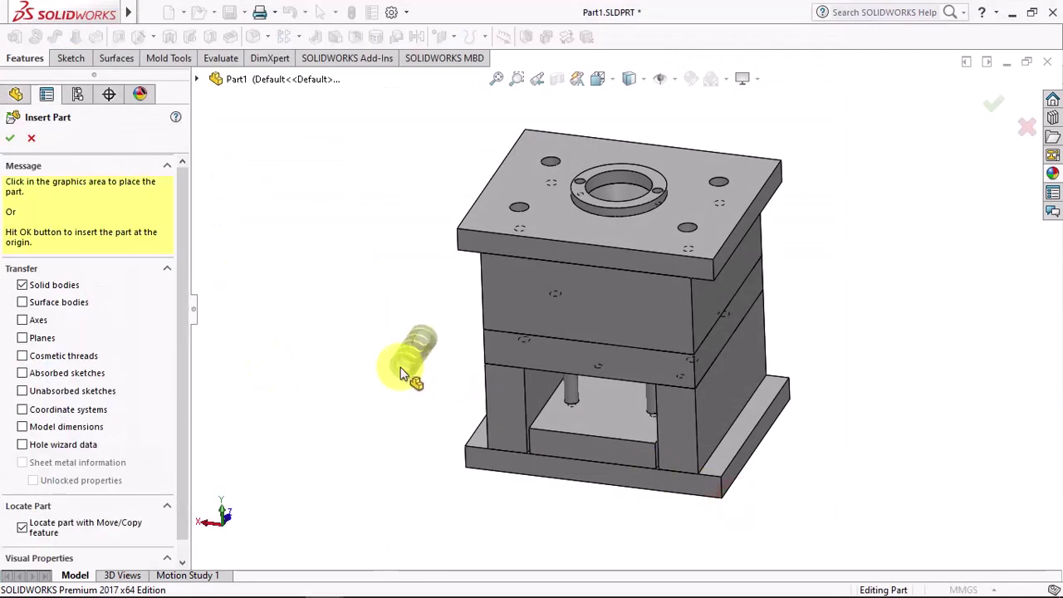
left_click(23, 321)
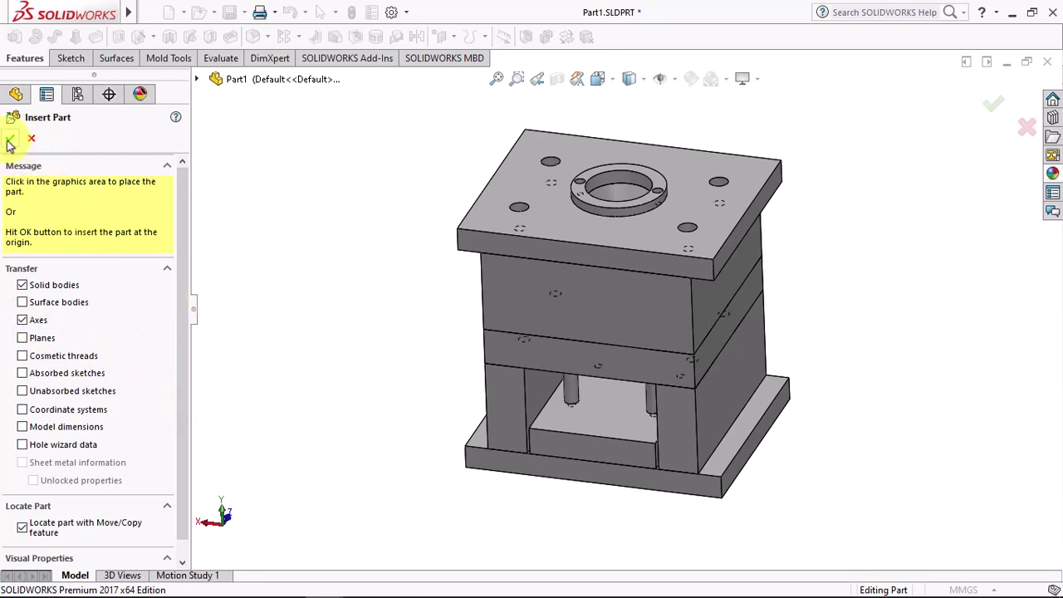
left_click(331, 368)
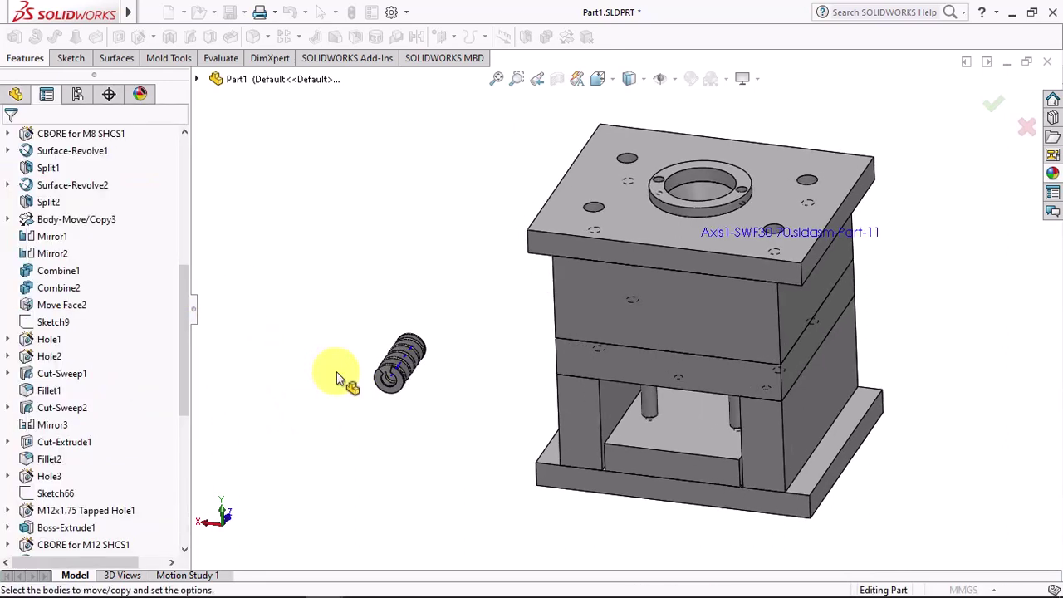
Mate the spring end face coincident to the ejector plate and concentric to a pin
left_click(81, 315)
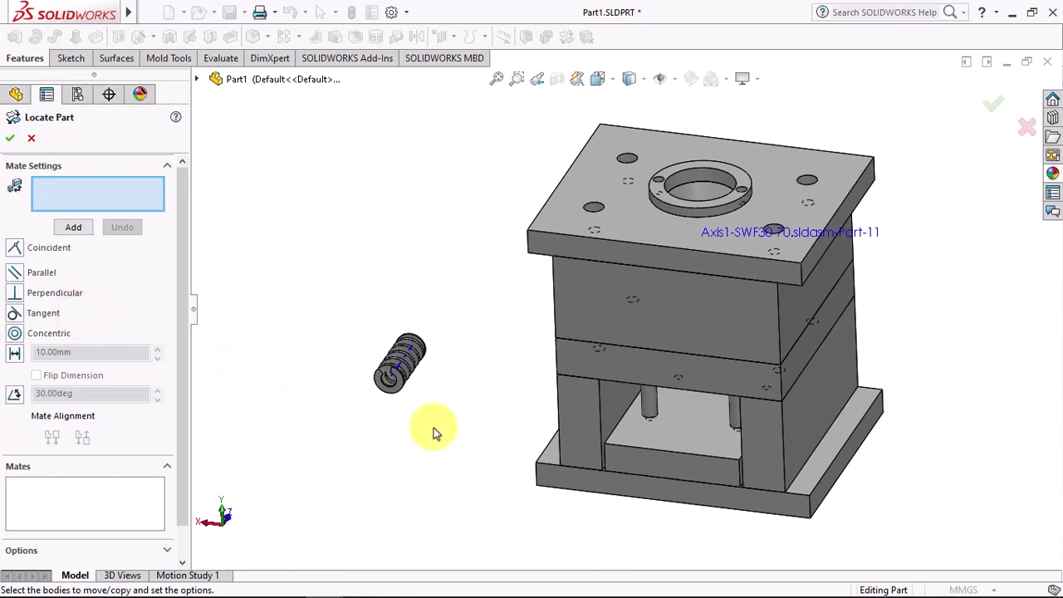
scroll(427, 406, "down", 2)
scroll(371, 333, "down", 2)
left_click(373, 340)
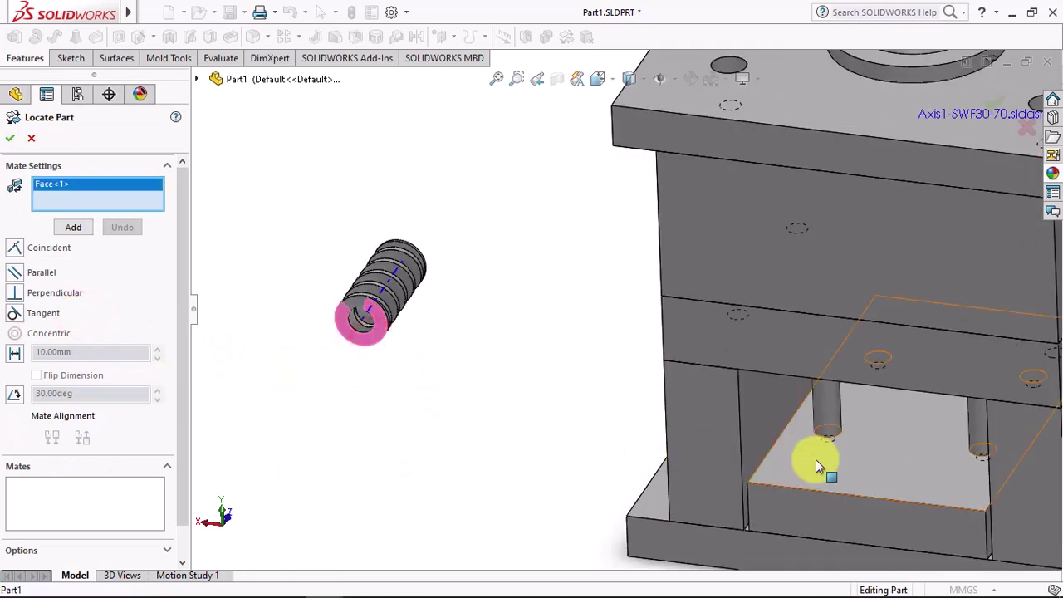
left_click(815, 461)
left_click(71, 229)
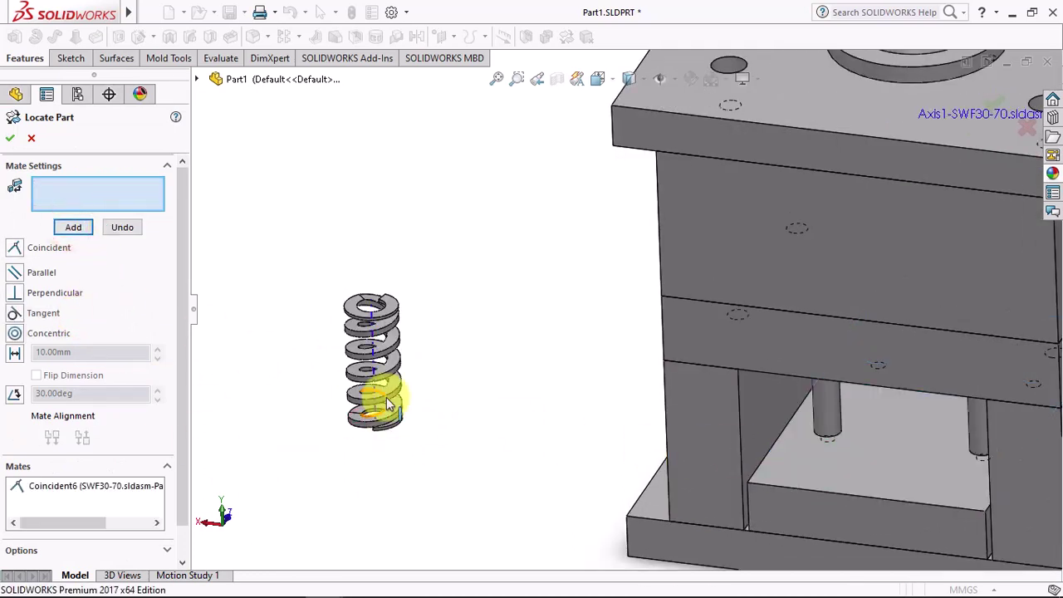
left_click(826, 426)
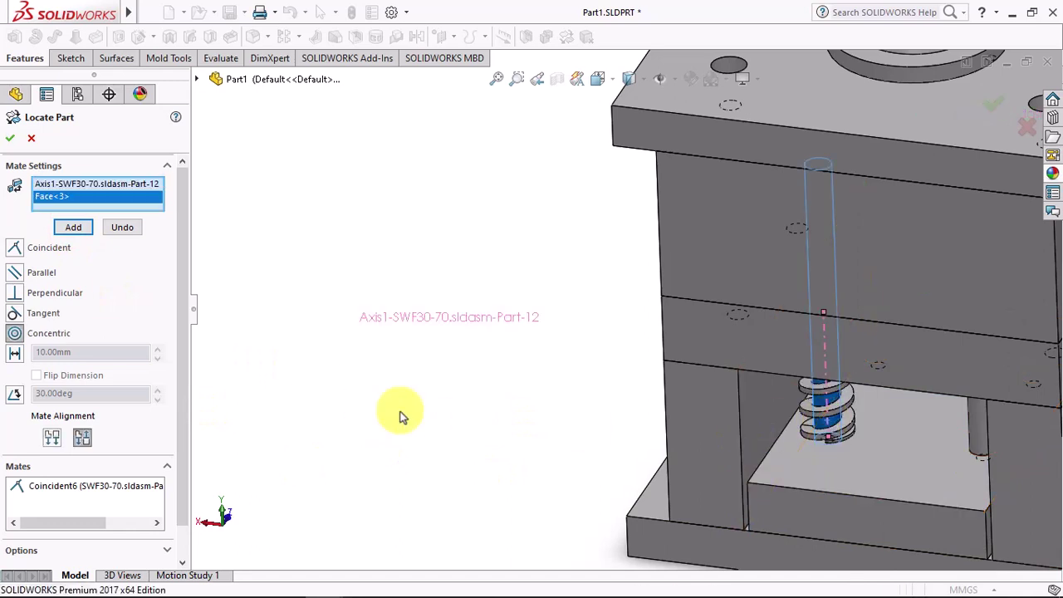
left_click(73, 229)
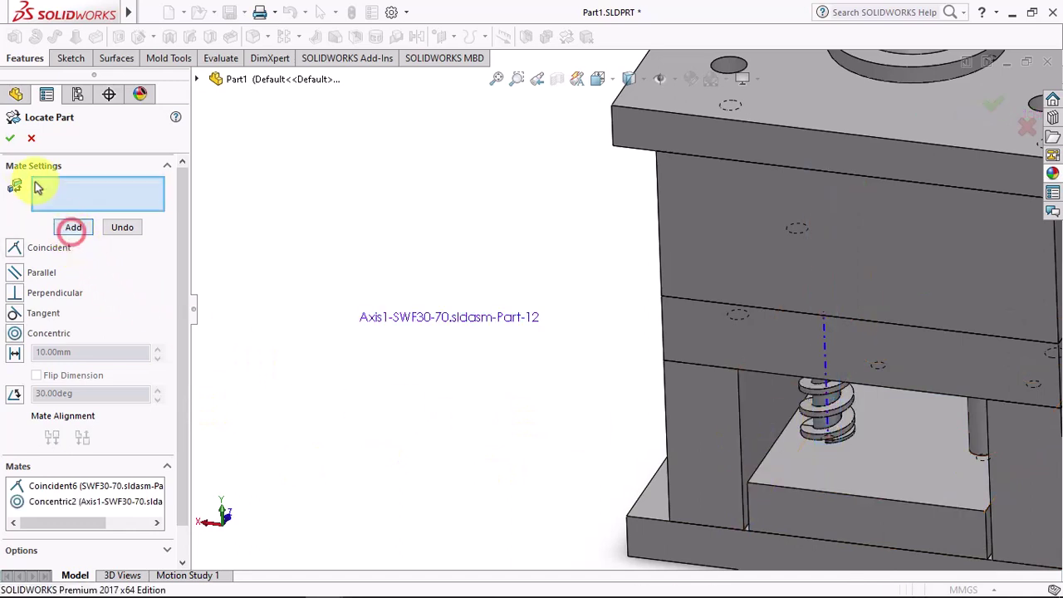
left_click(8, 139)
Start a linear pattern along two plate edges, selecting the spring body to repeat
left_click(283, 36)
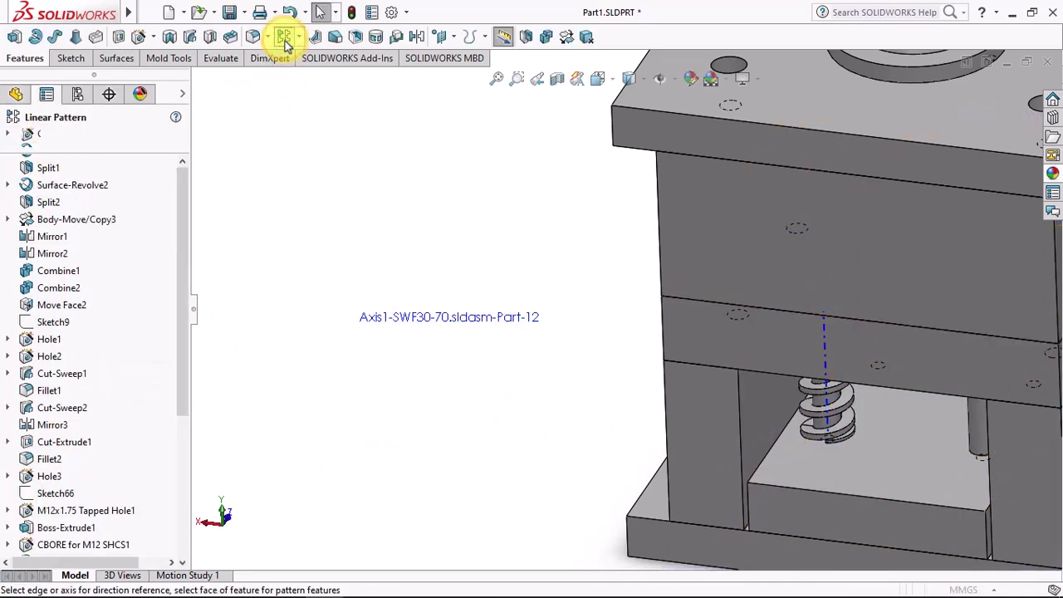
scroll(332, 190, "up", 3)
scroll(688, 414, "down", 5)
left_click(563, 405)
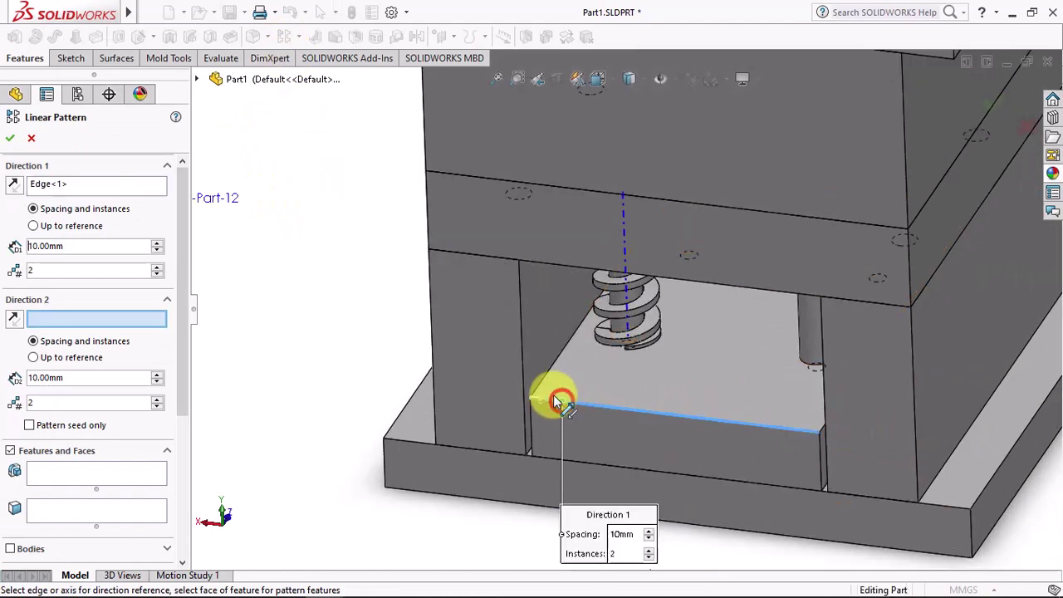
left_click(545, 376)
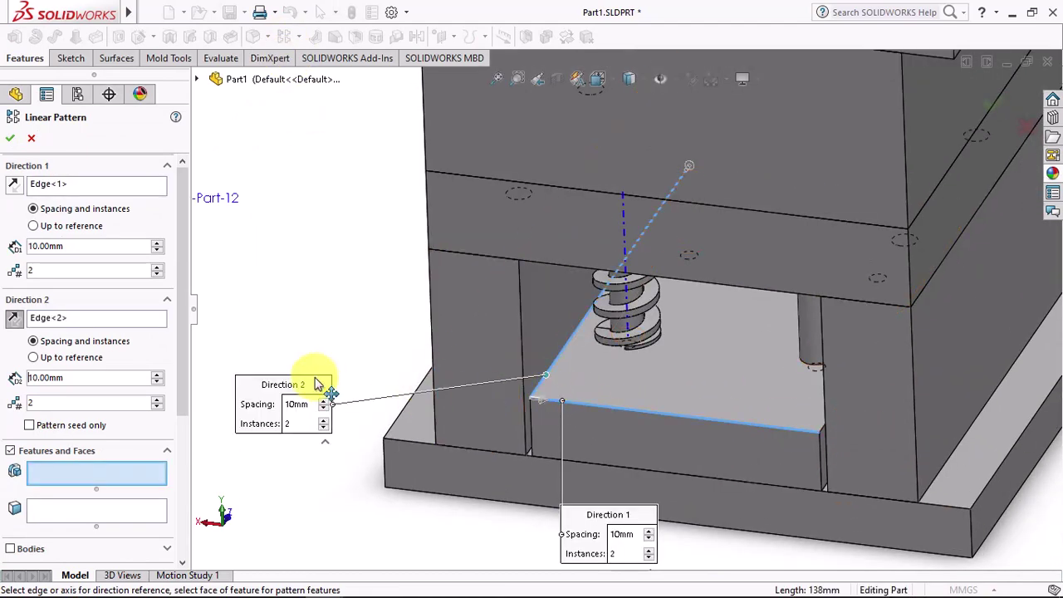
scroll(184, 419, "down", 3)
left_click(167, 422)
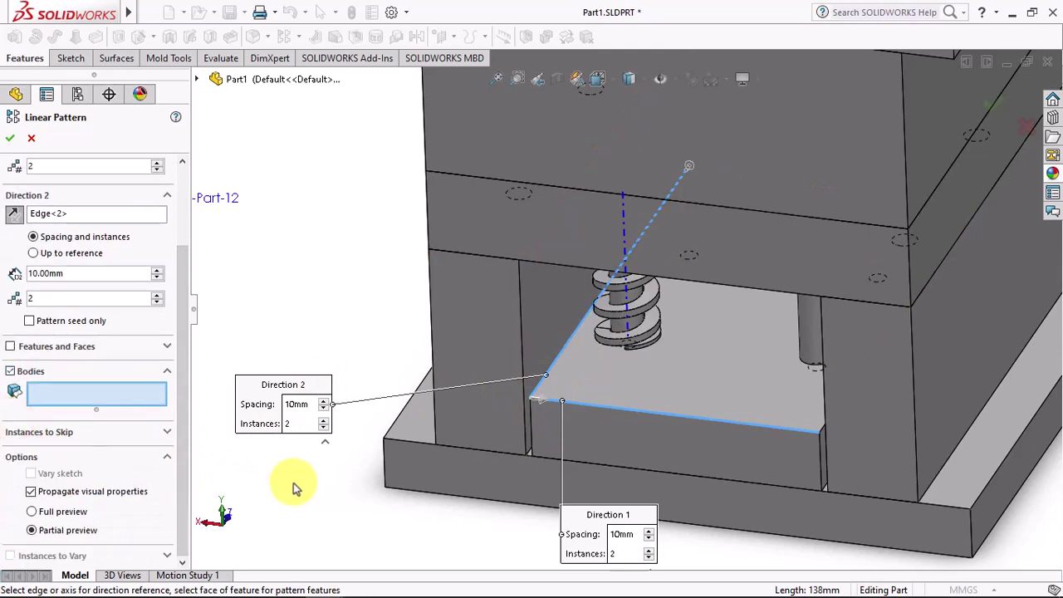
left_click(653, 330)
left_click(653, 327)
Set 90 mm spacing with 2 instances in both directions, giving four springs
scroll(508, 331, "up", 3)
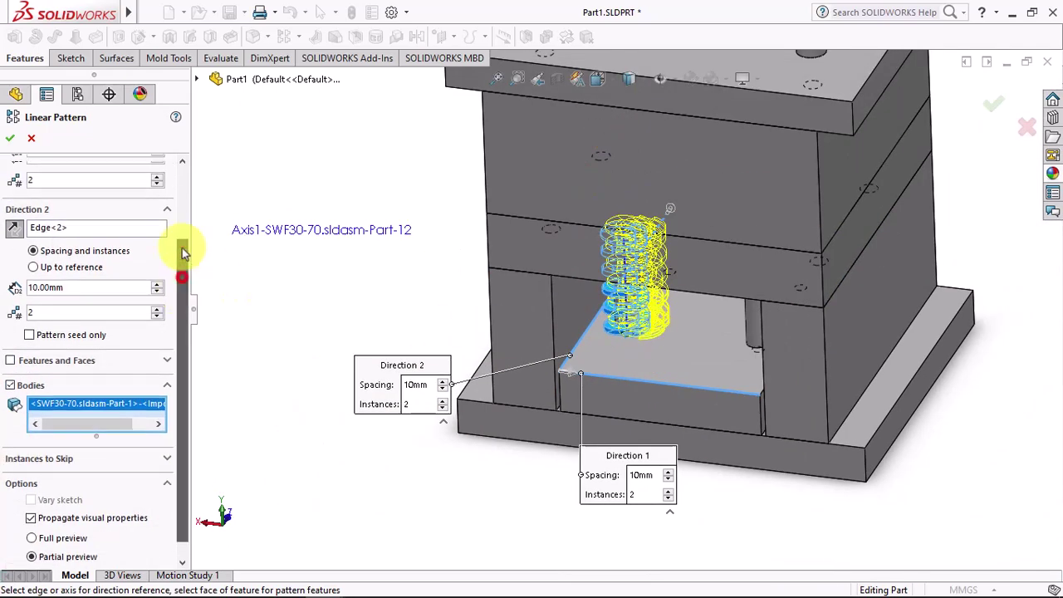
scroll(166, 241, "up", 3)
left_click(157, 241)
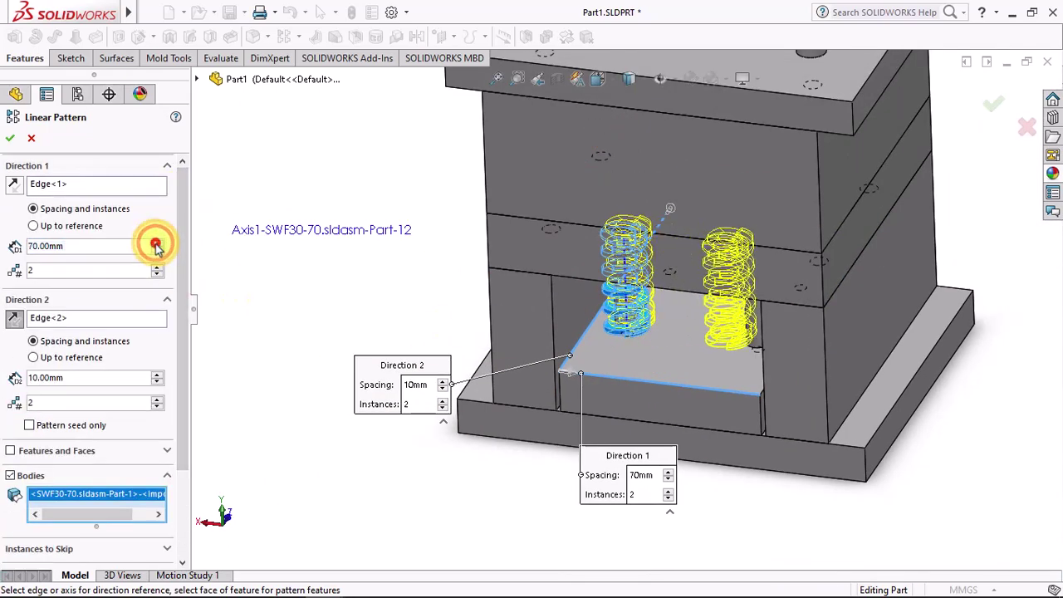
left_click(157, 373)
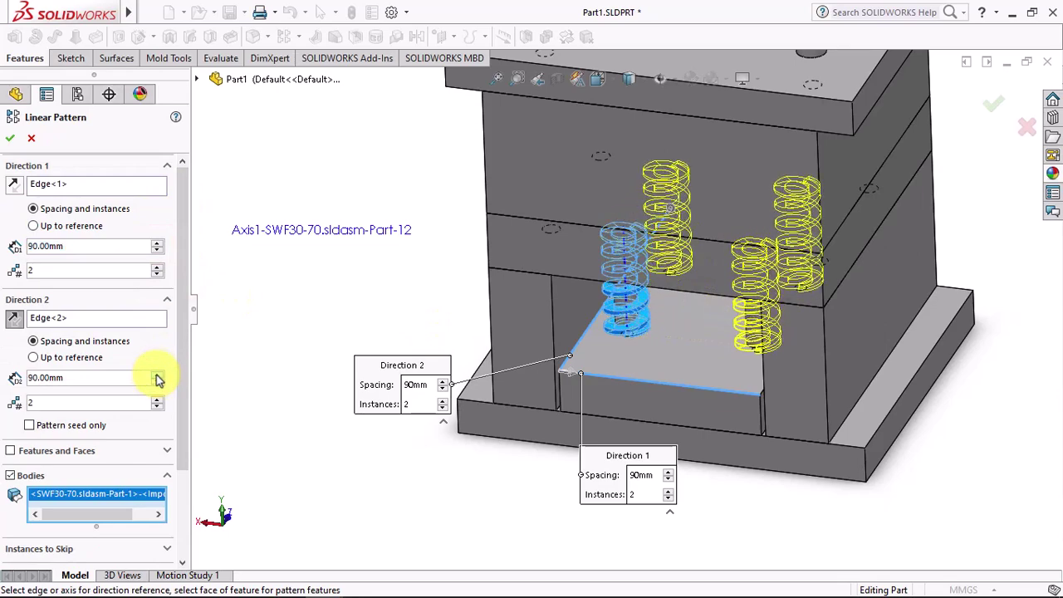
mouse_move(526, 372)
middle_mouse_down()
mouse_move(612, 308)
mouse_move(640, 327)
middle_mouse_up()
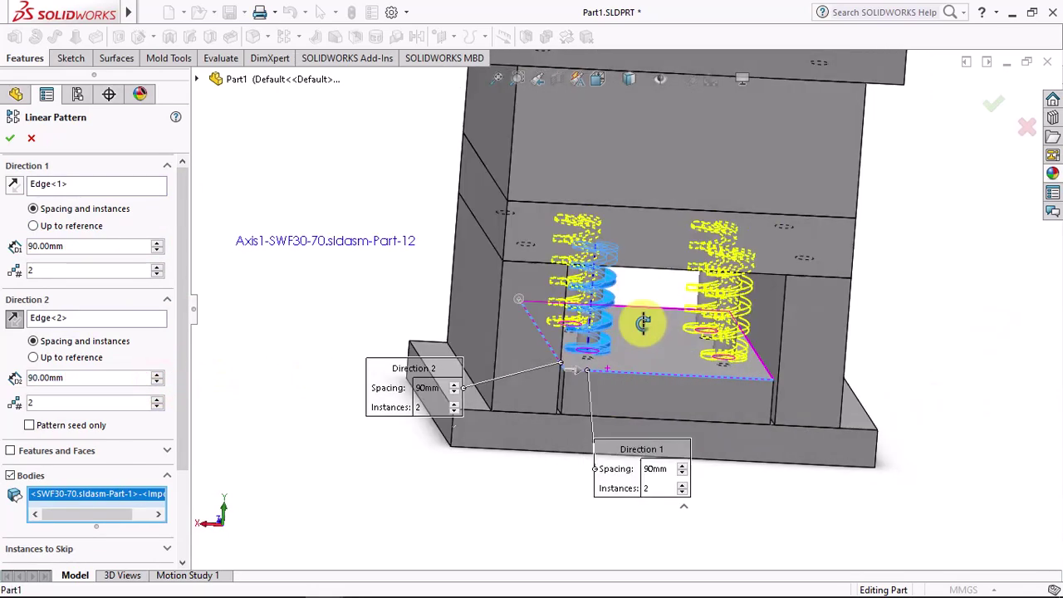
left_click(10, 138)
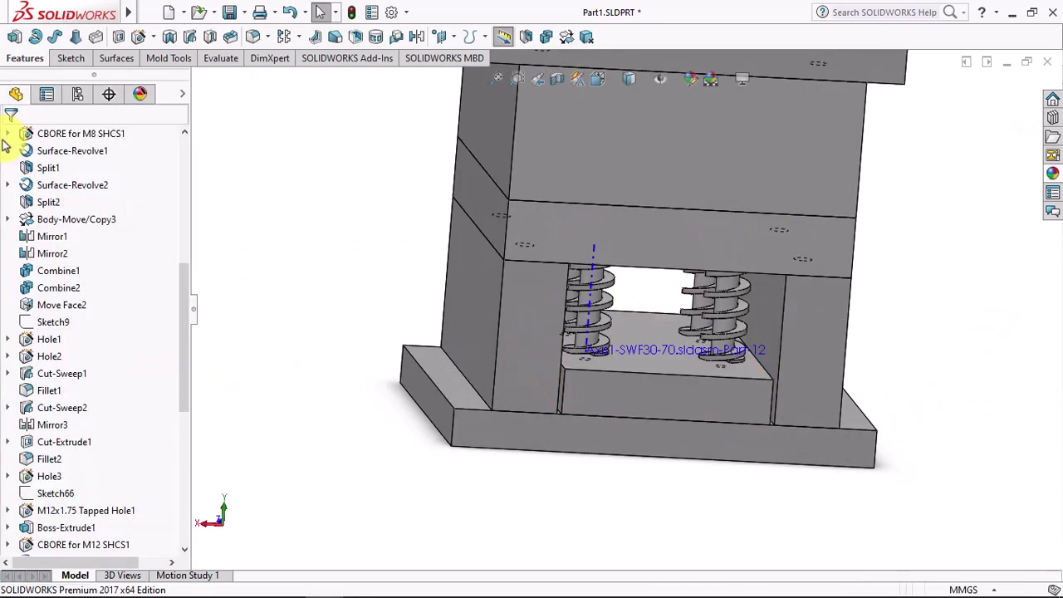
mouse_move(365, 287)
middle_mouse_down()
mouse_move(338, 299)
mouse_move(347, 265)
mouse_move(340, 310)
mouse_move(323, 321)
mouse_move(329, 344)
middle_mouse_up()
left_click(547, 359)
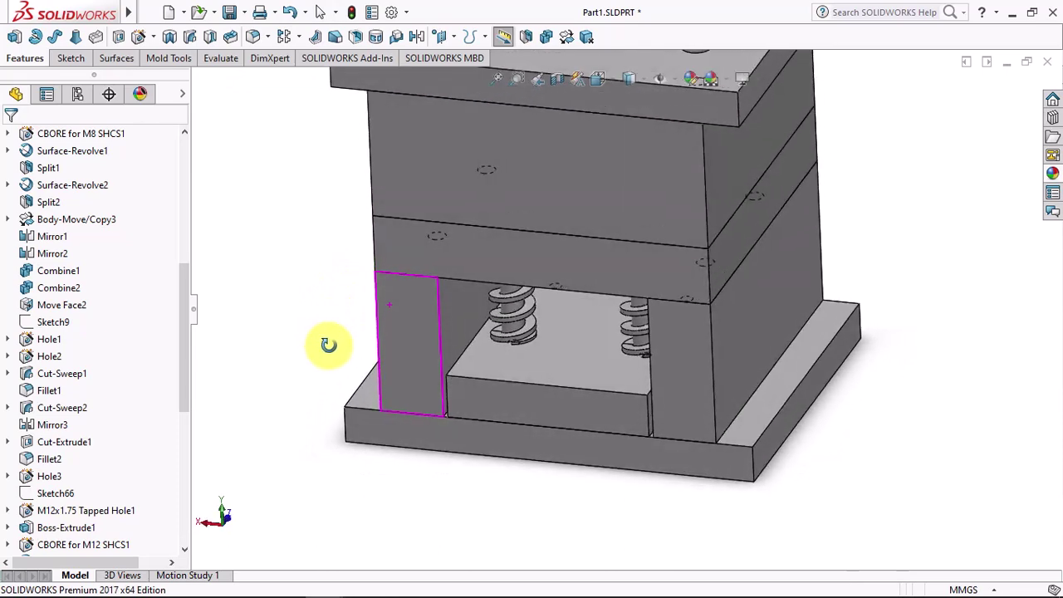
mouse_move(330, 301)
middle_mouse_down("ctrl")
mouse_move(355, 358)
mouse_move(351, 347)
mouse_move(347, 365)
middle_mouse_up("ctrl")
scroll(355, 353, "up", 3)
left_click(557, 80)
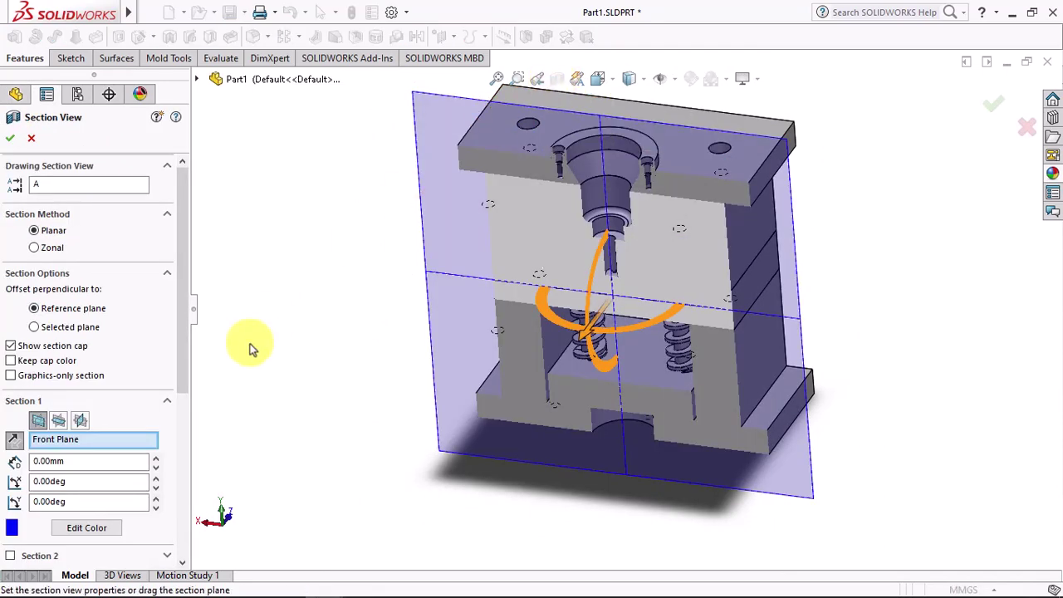
key("Tab")
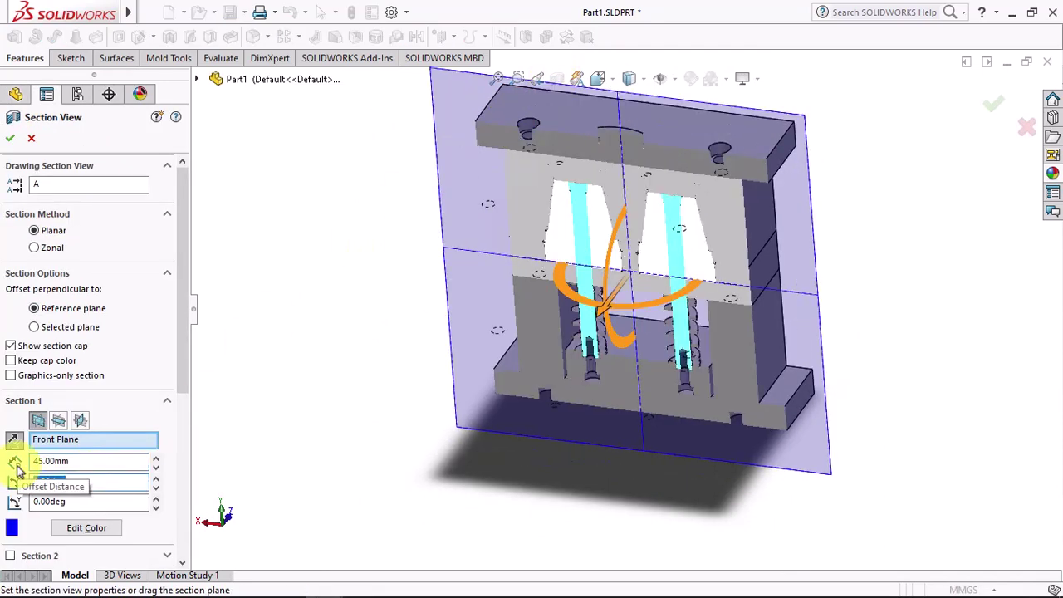
left_click(9, 138)
scroll(581, 312, "down", 3)
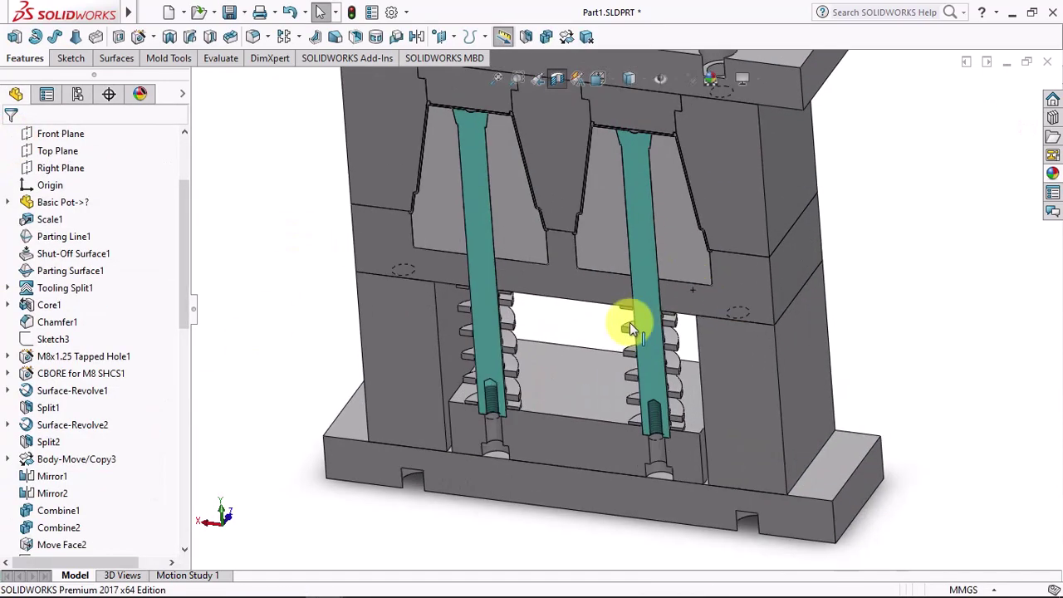
mouse_move(629, 323)
middle_mouse_down()
mouse_move(645, 226)
mouse_move(623, 289)
middle_mouse_up()
scroll(623, 290, "up", 2)
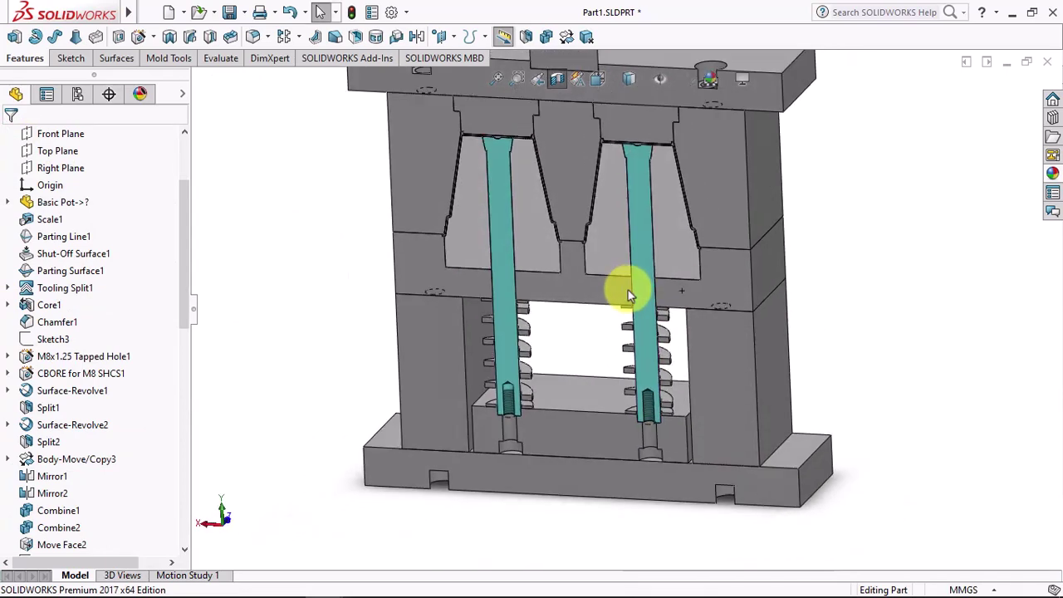
middle_click_drag(665, 161, 646, 211, "ctrl")
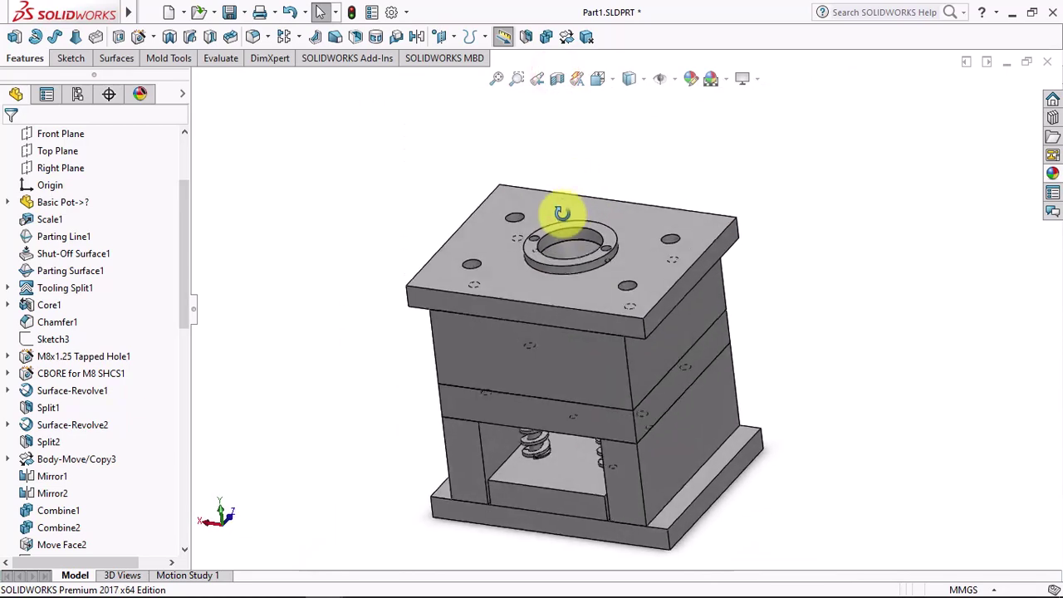
scroll(565, 223, "down", 2)
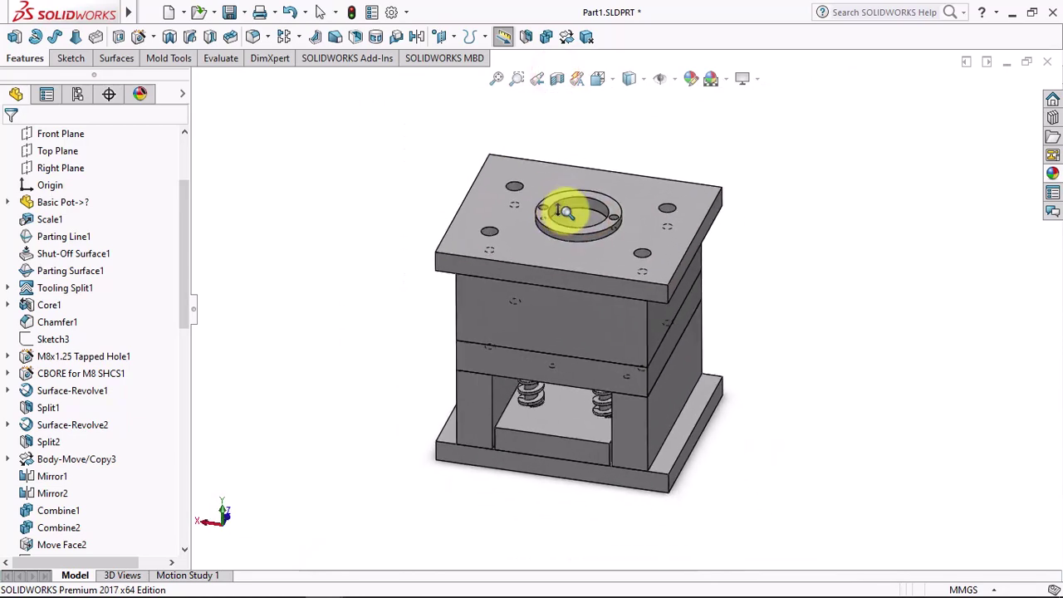